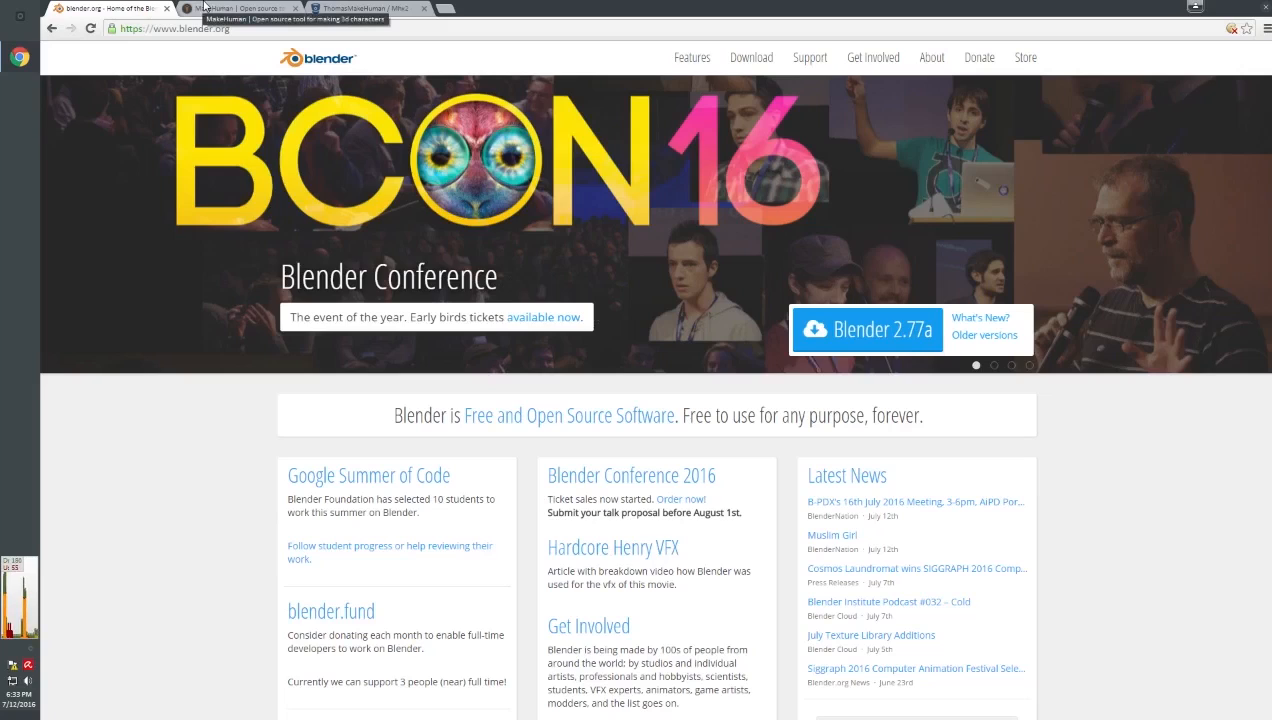
- Look through the MakeHuman homepage and return to the Blender website
left_click(204, 7)
scroll(315, 378, "down", 3)
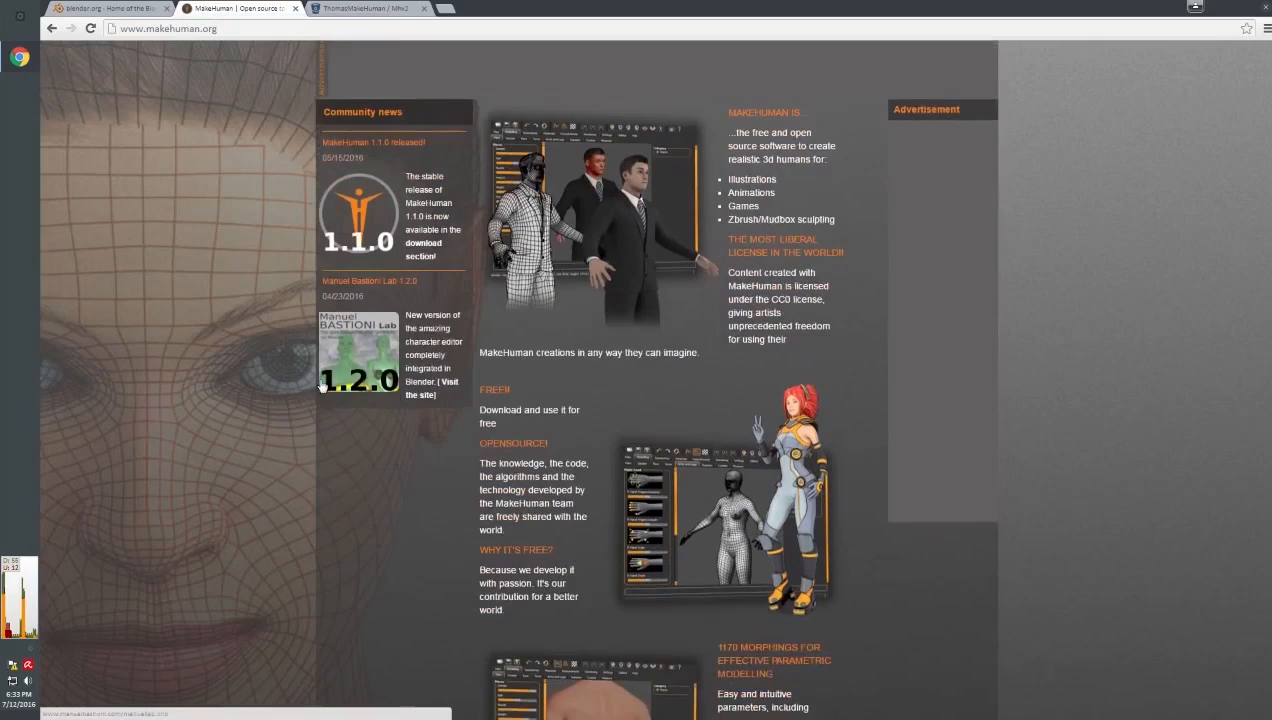
scroll(320, 385, "down", 6)
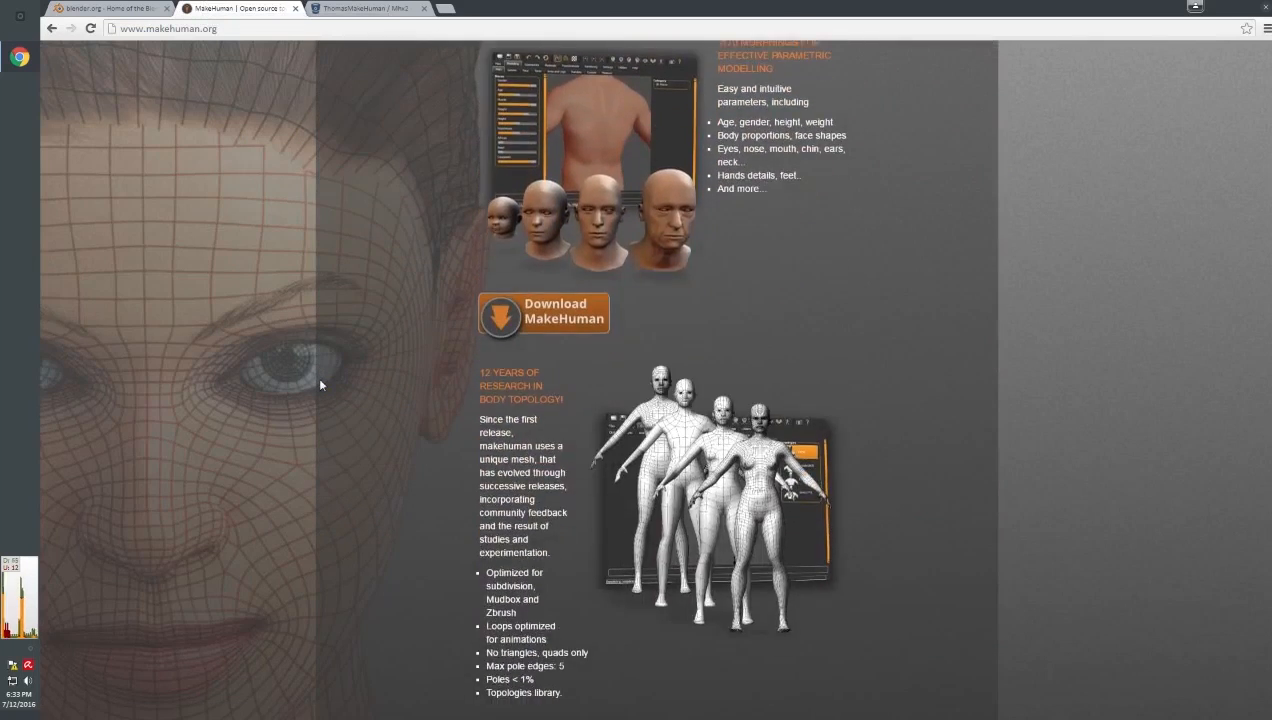
scroll(320, 385, "down", 3)
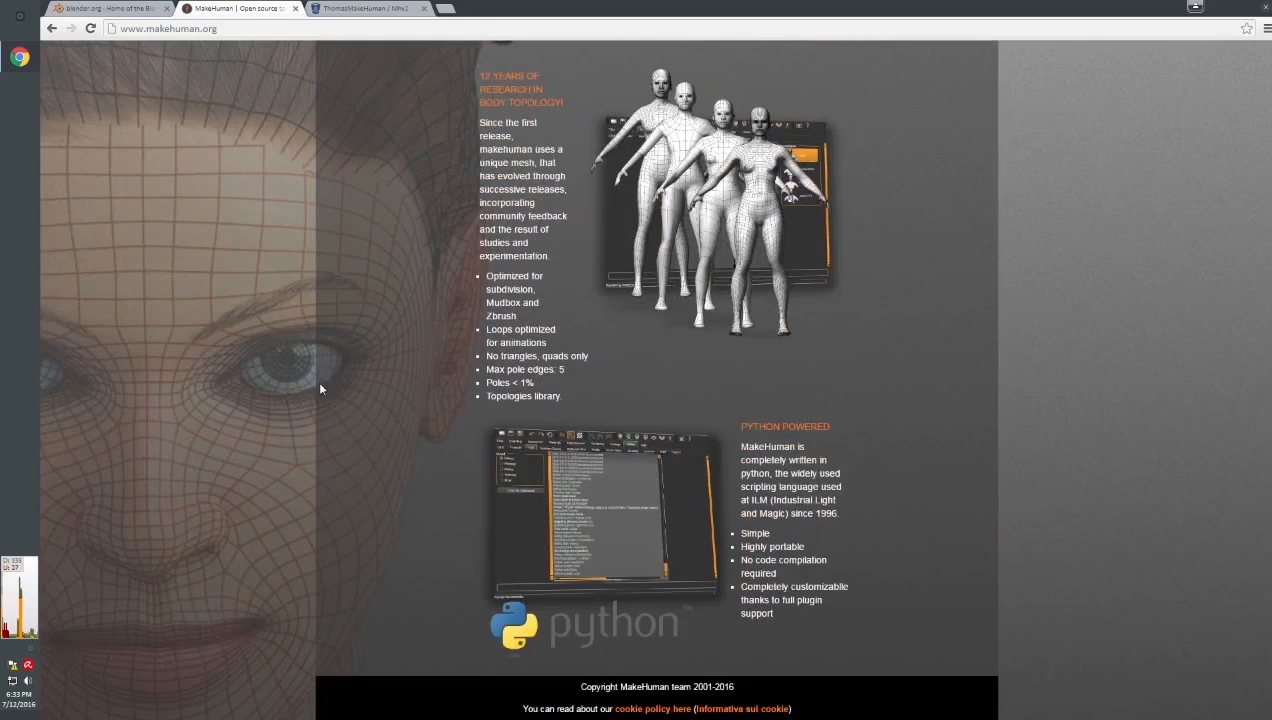
scroll(320, 388, "up", 3)
scroll(320, 393, "up", 8)
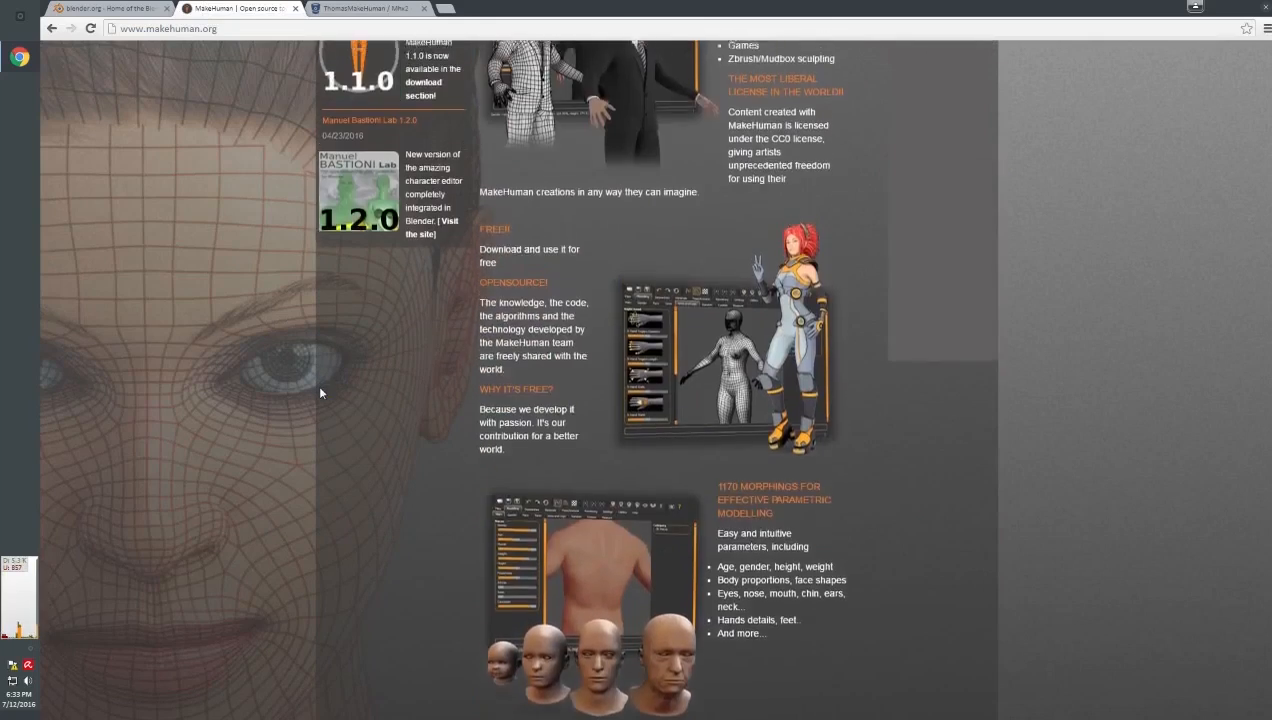
scroll(320, 392, "up", 1)
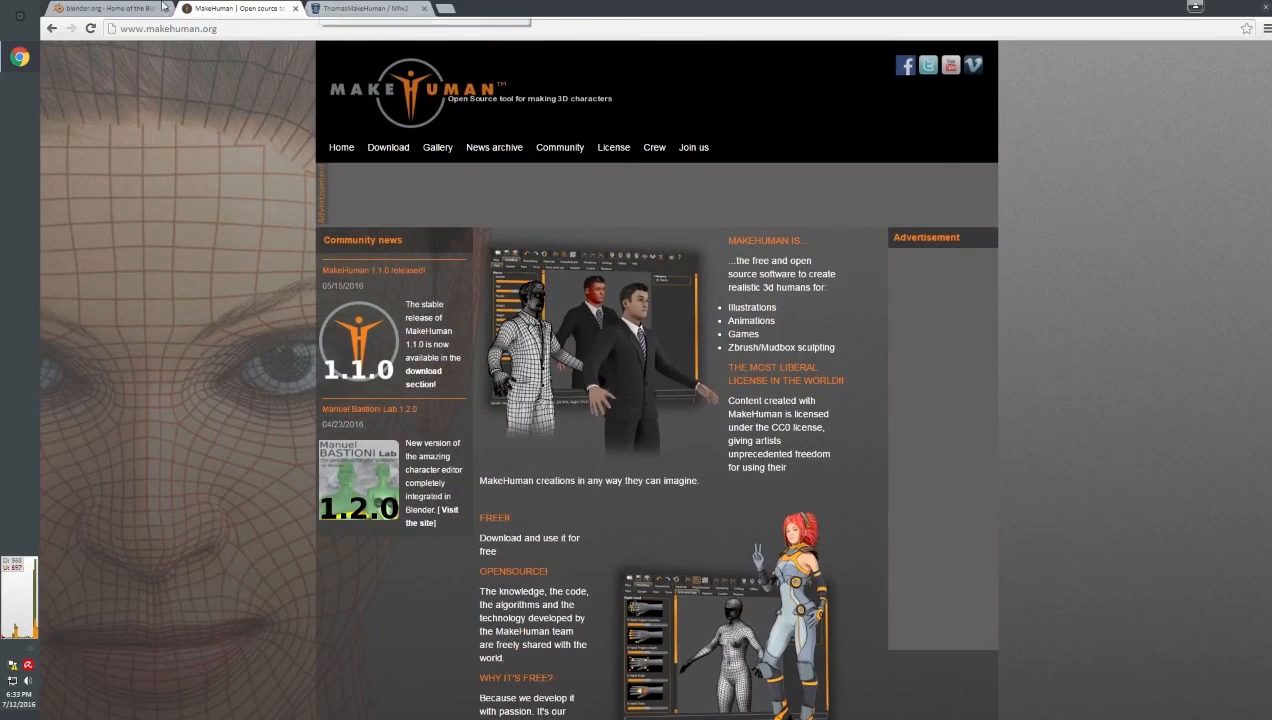
left_click(113, 7)
key("ctrl+Tab")
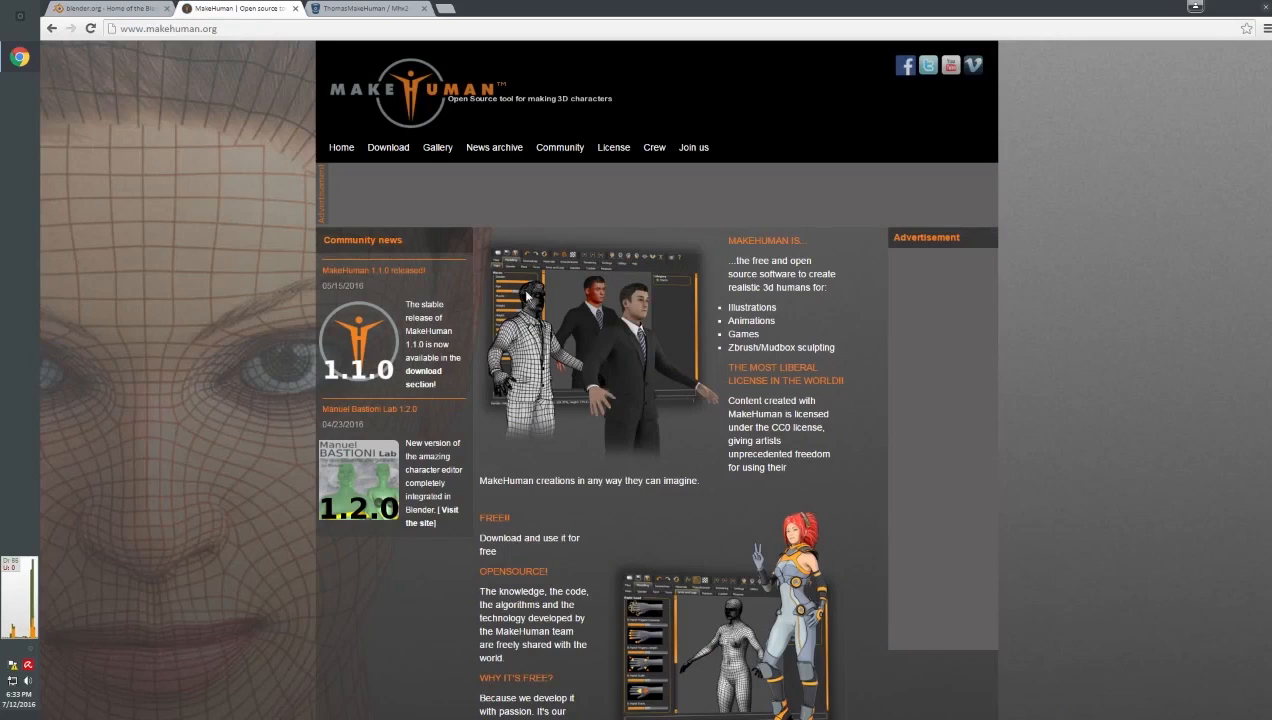
left_click(62, 8)
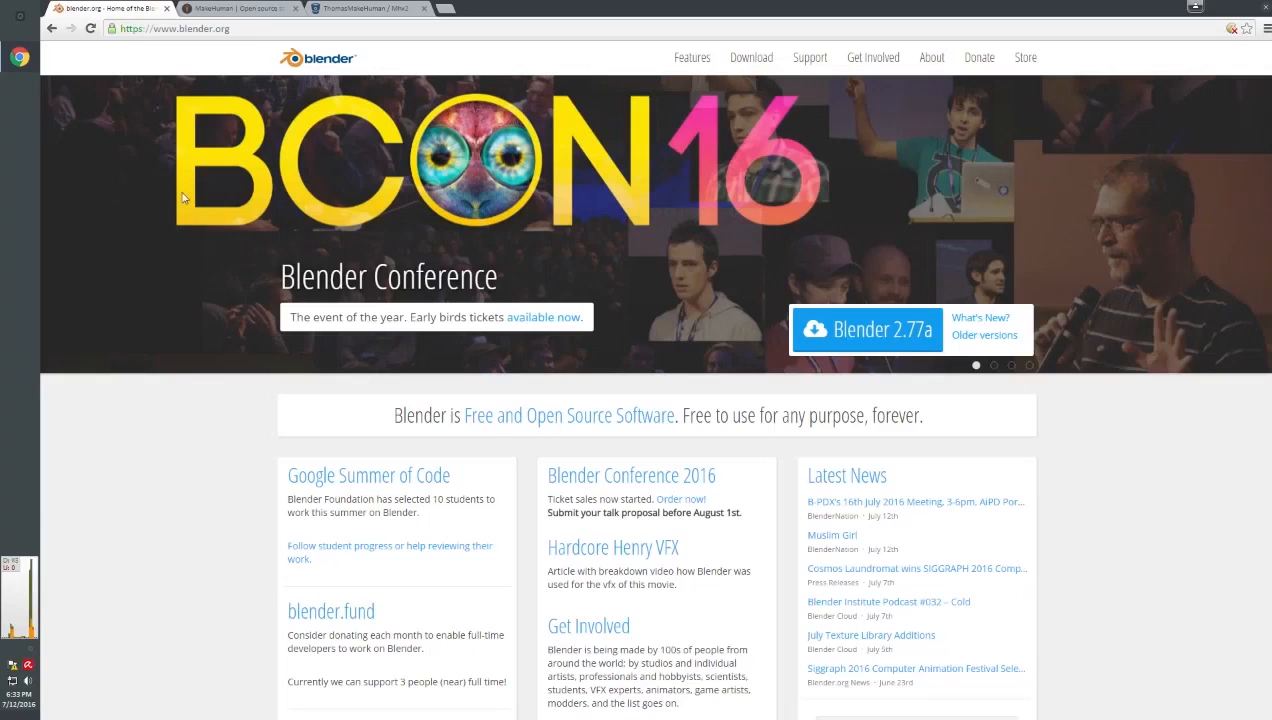
- Review the Blender download page, the MakeHuman site and the Downloads page of the Mhx2 MakeHuman eXchange repository
left_click(331, 8)
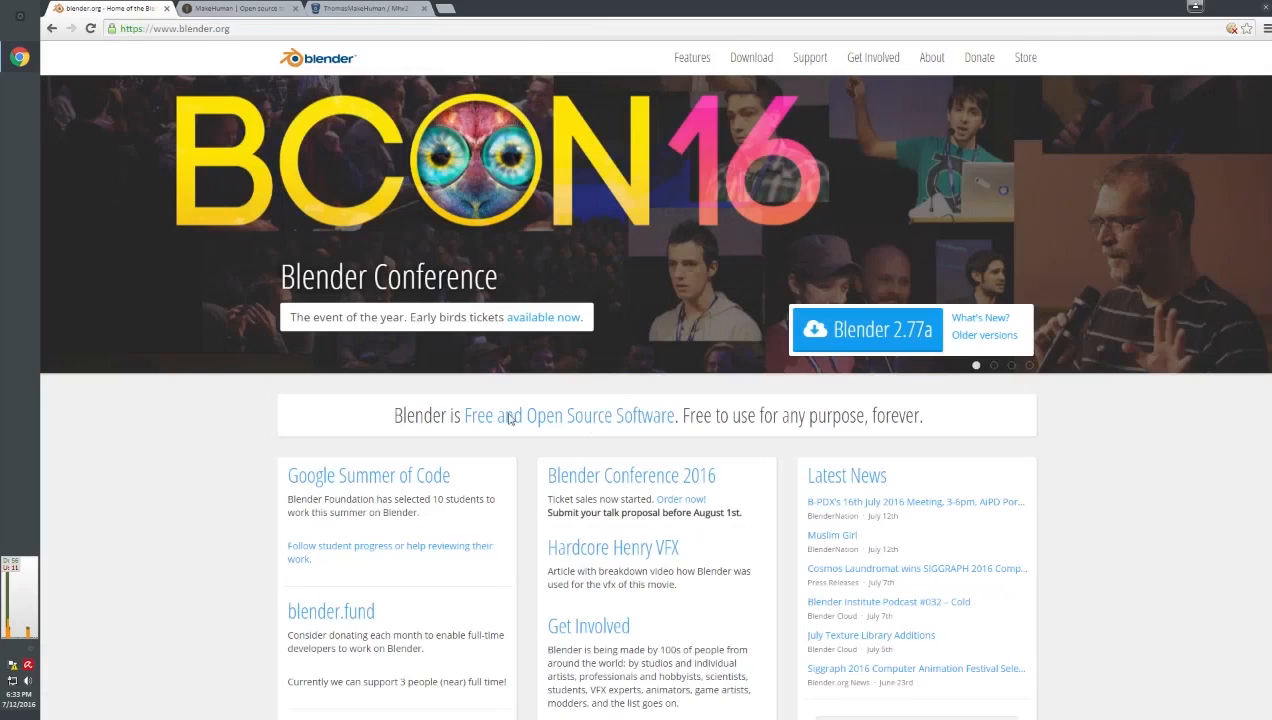
left_click(110, 8)
left_click(235, 8)
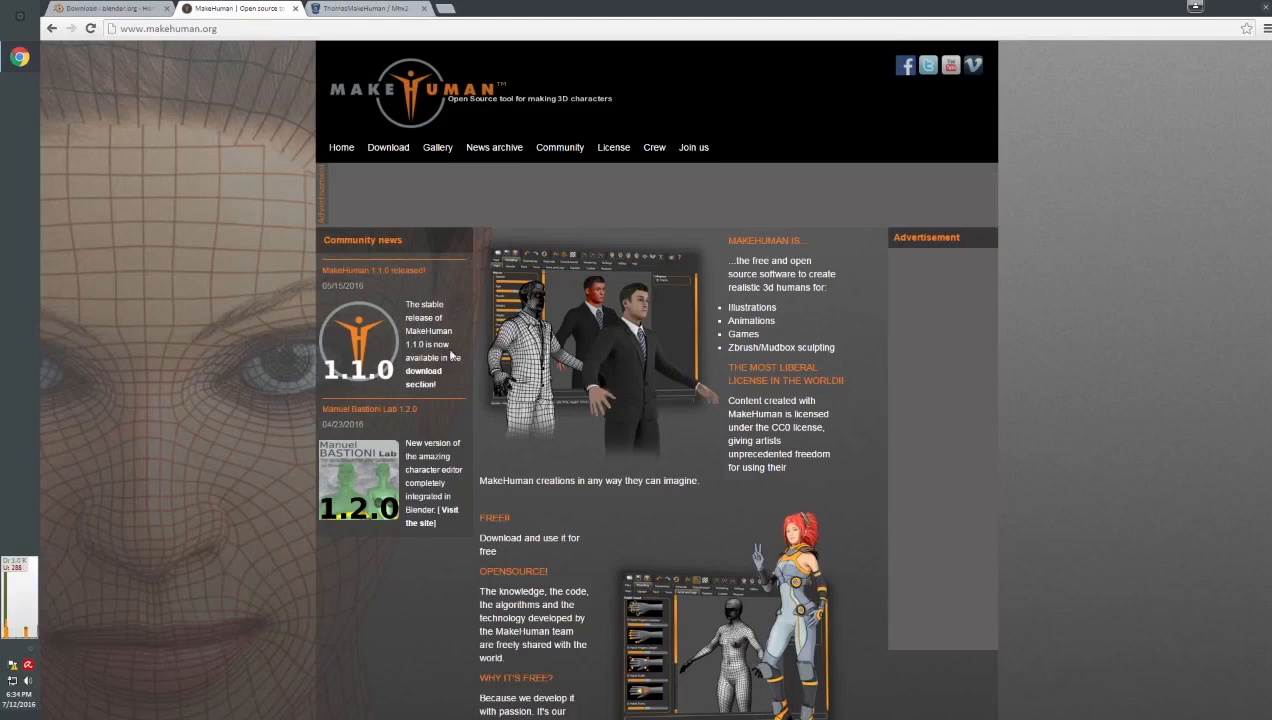
left_click(373, 8)
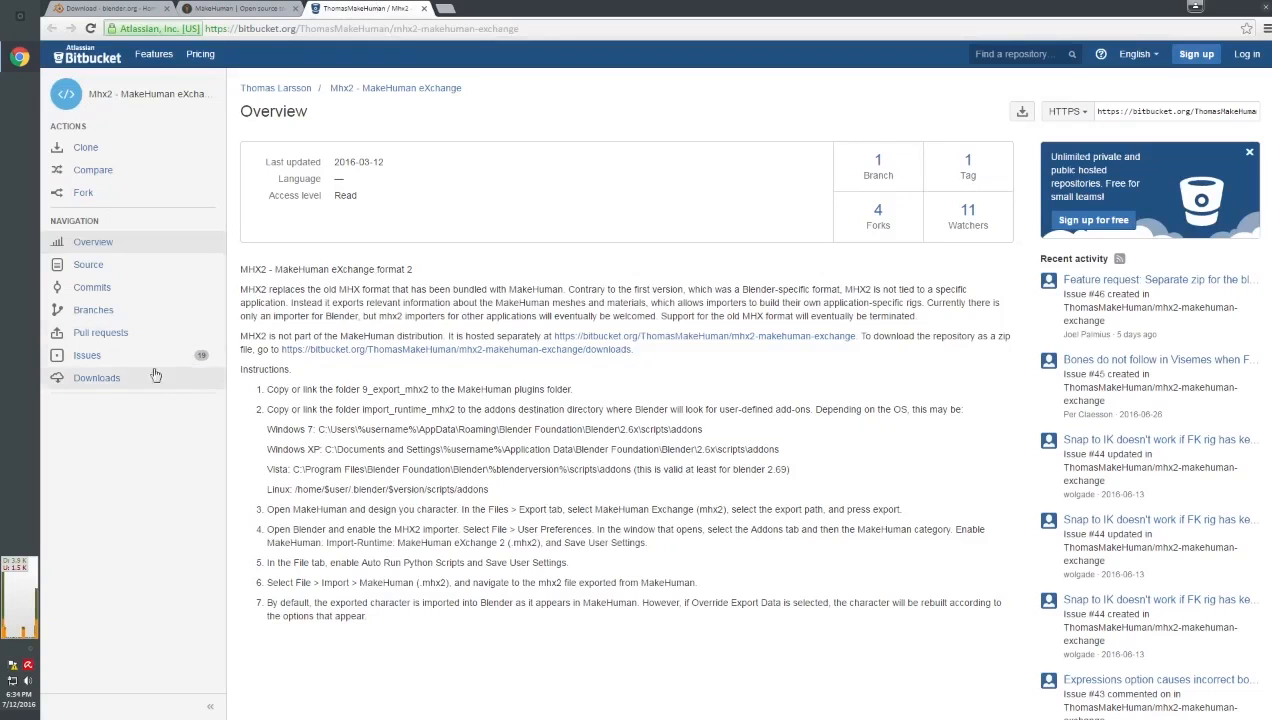
left_click(99, 385)
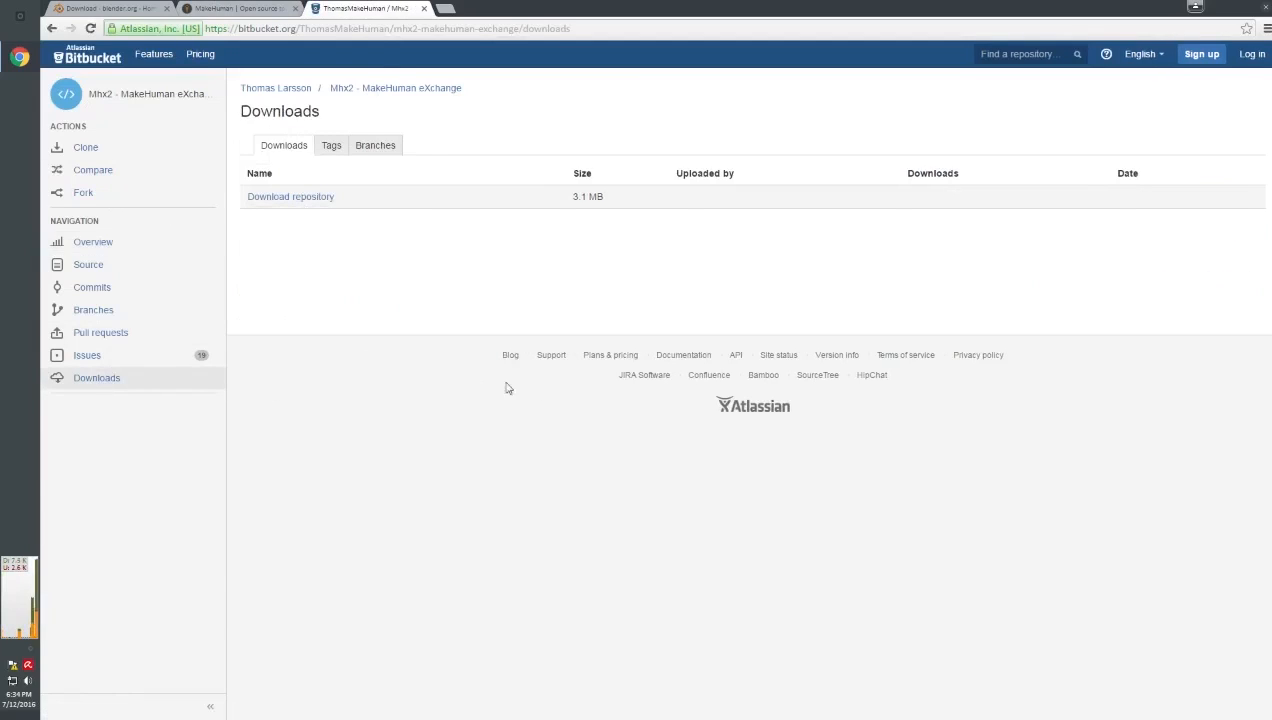
left_click(236, 8)
left_click(97, 7)
scroll(584, 529, "down", 1)
scroll(584, 530, "down", 1)
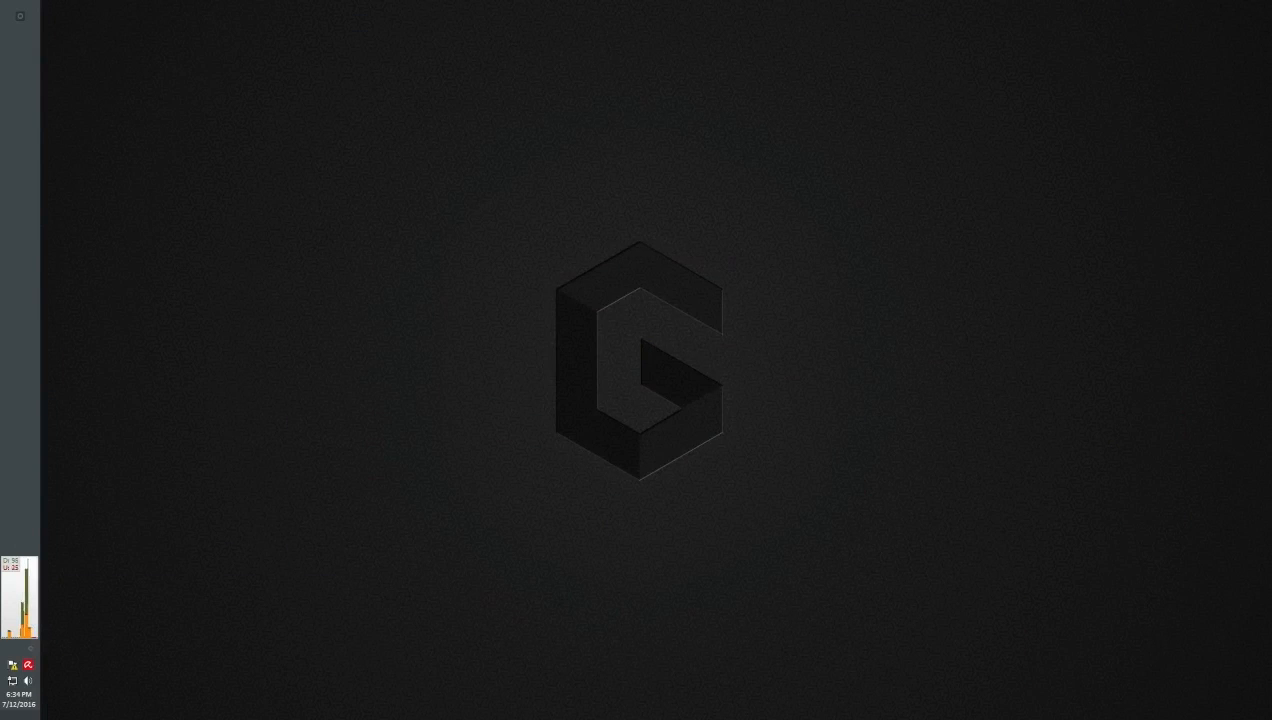
- Identify the extracted mhx2-makehuman-exchange, blender-2.77a and makehuman-1.1.0 folders on the desktop by selecting each in turn
left_click(876, 617)
left_click_drag(733, 412, 733, 280)
left_click_drag(785, 412, 826, 349)
left_click_drag(784, 285, 5, 500)
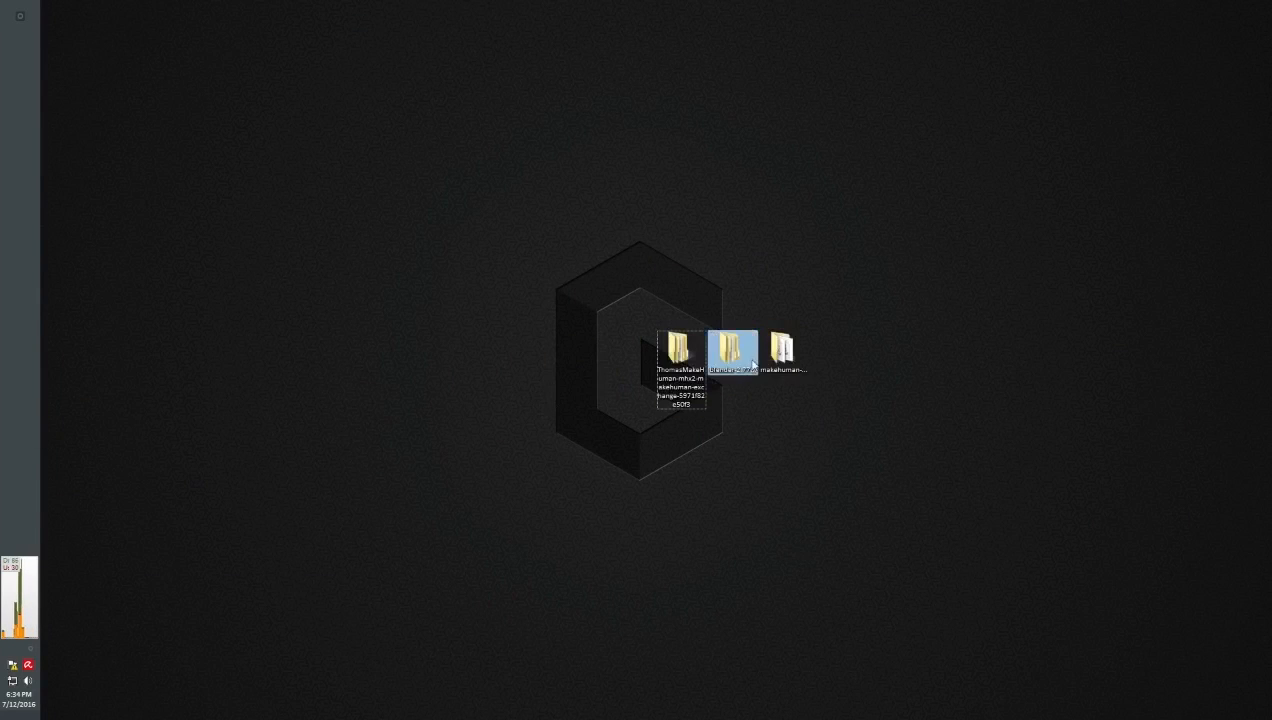
left_click(686, 346)
left_click(732, 348)
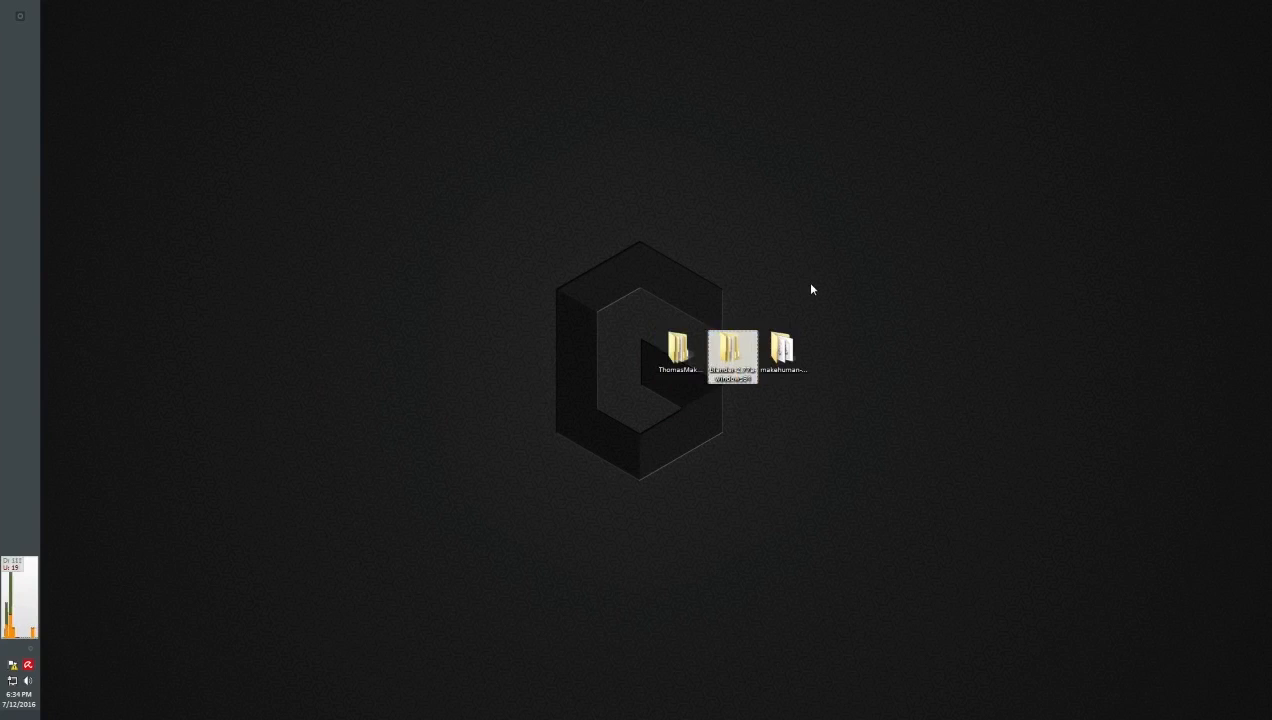
left_click(792, 350)
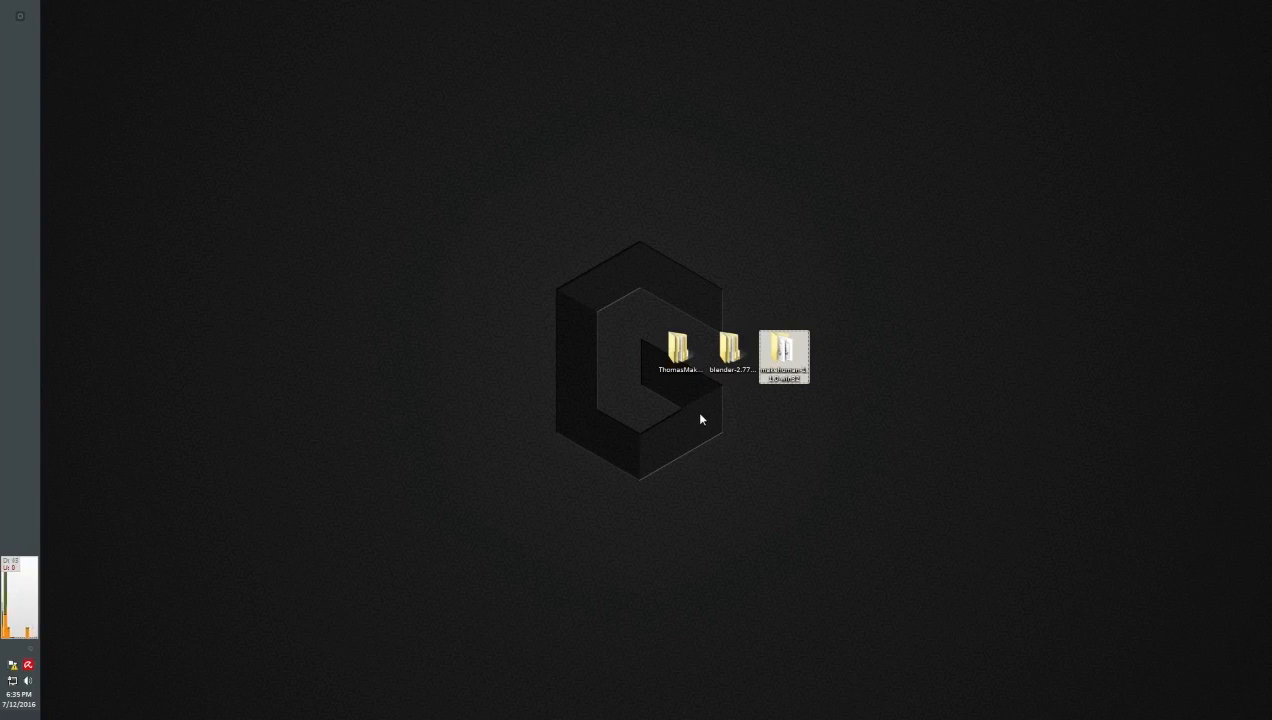
left_click_drag(598, 297, 817, 287)
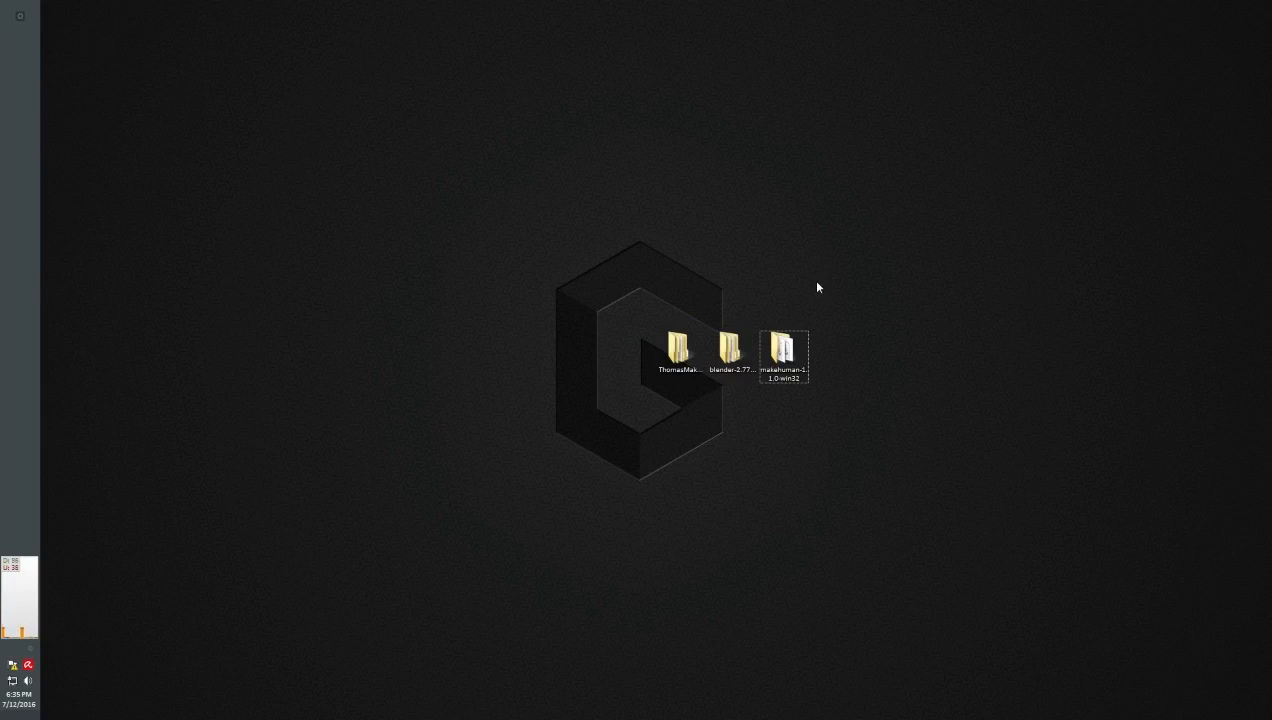
- Spread the three desktop folders apart, placing the Blender and MakeHuman folders above the mhx2 exchange folder
left_click_drag(633, 270, 897, 453)
left_click_drag(783, 349, 784, 158)
left_click(756, 468)
left_click_drag(572, 222, 621, 90)
left_click_drag(780, 158, 778, 86)
- Open the mhx2 exchange and makehuman-1.1.0-win32 folders side by side, and enter the inner mhx2 exchange folder
left_click(513, 220)
double_click(513, 220)
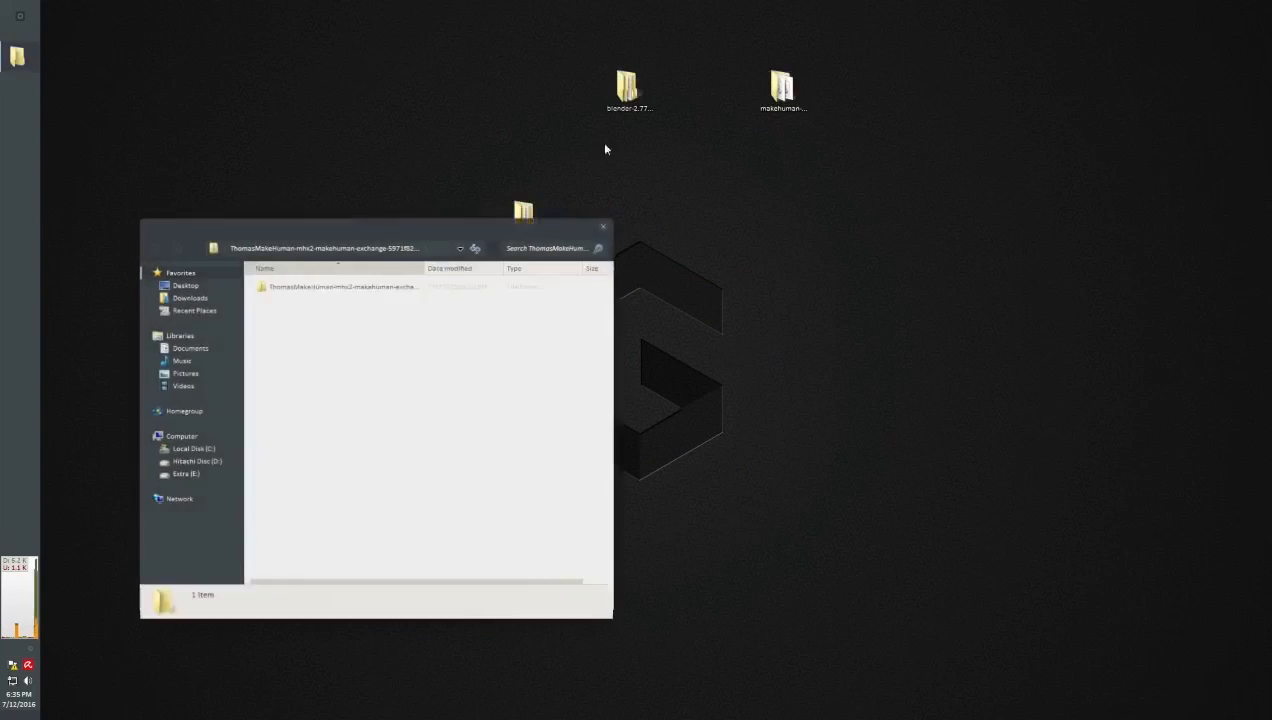
double_click(782, 90)
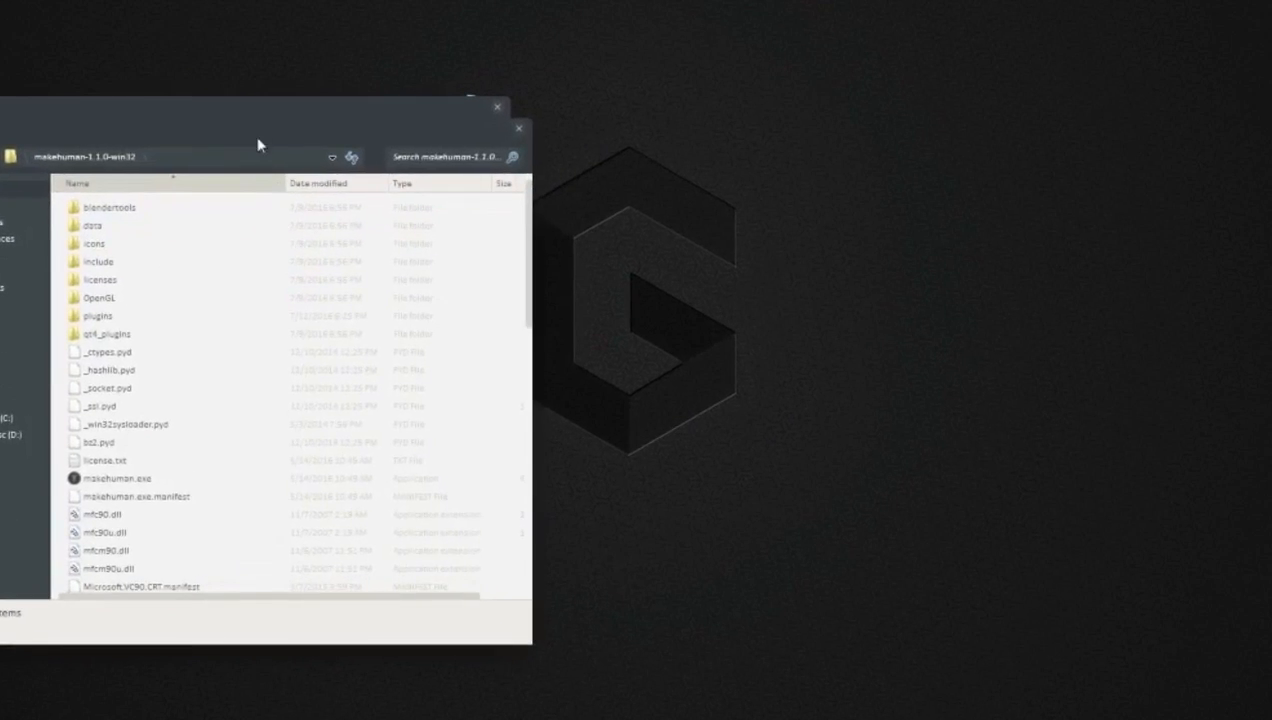
left_click_drag(257, 145, 1019, 125)
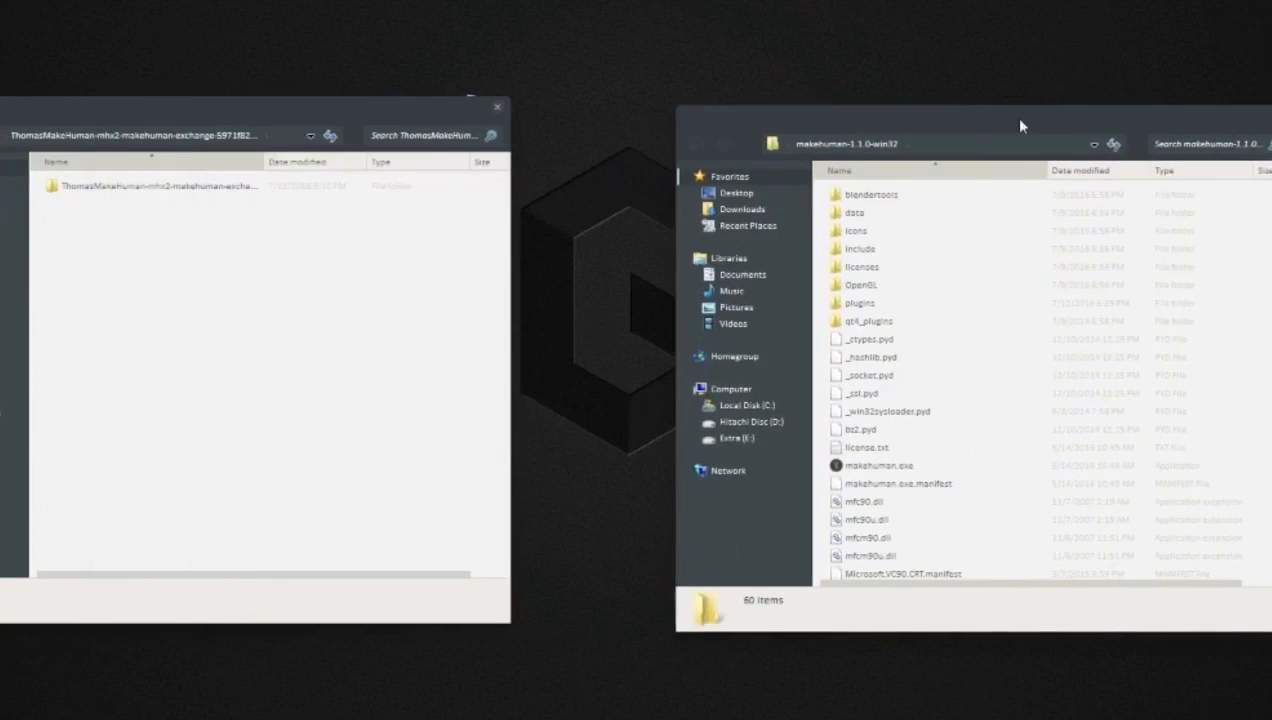
left_click(244, 190)
double_click(240, 190)
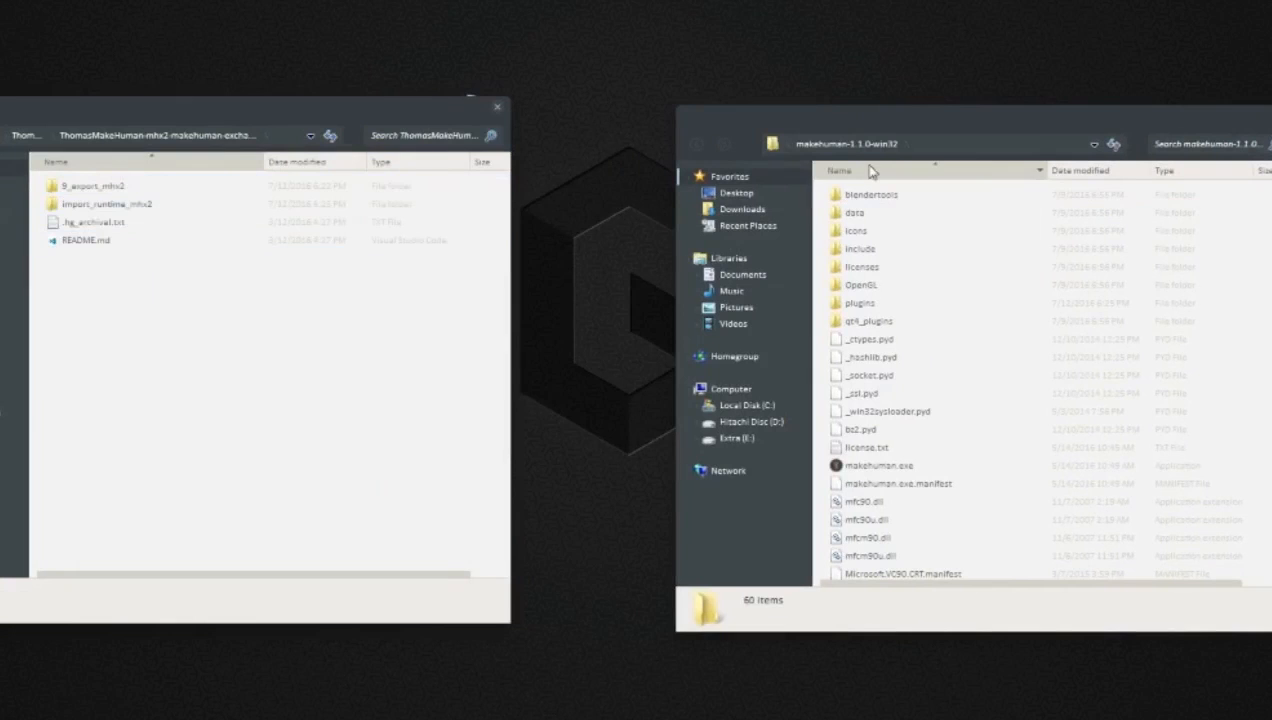
- Move the 9_export_mhx2 folder into MakeHuman's plugins folder and close the MakeHuman folder window
left_click(141, 205)
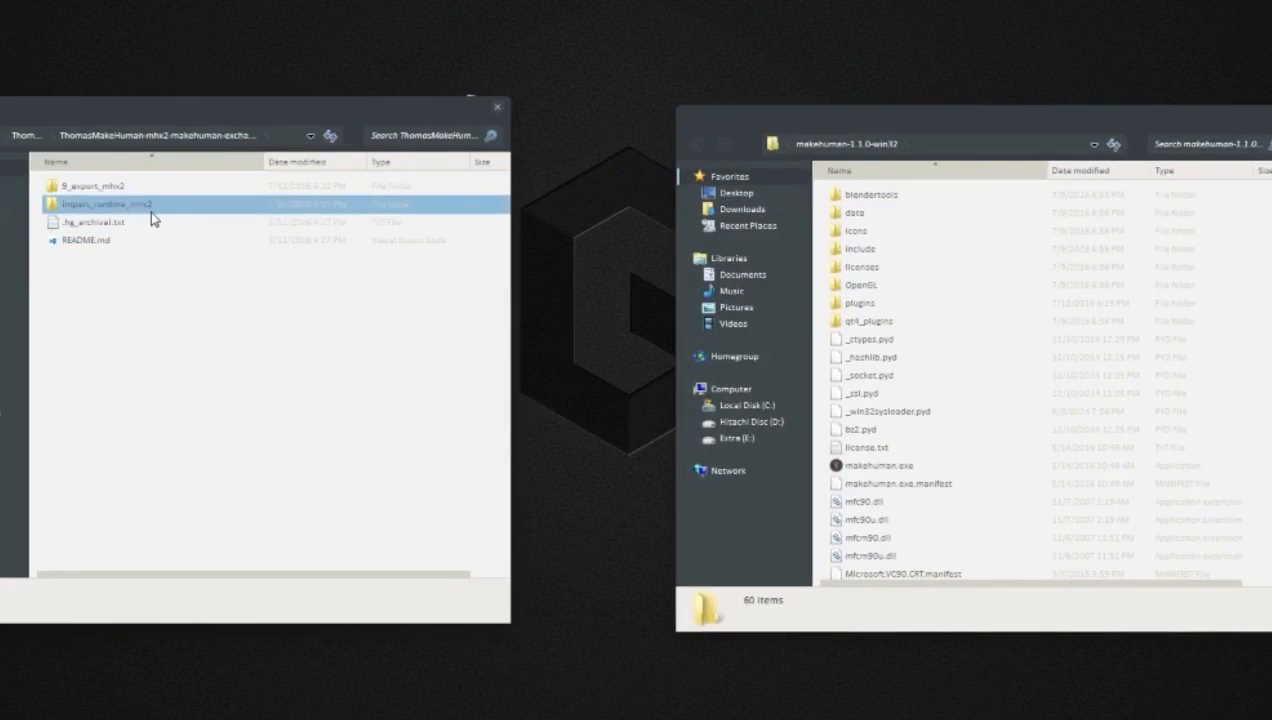
left_click(105, 189)
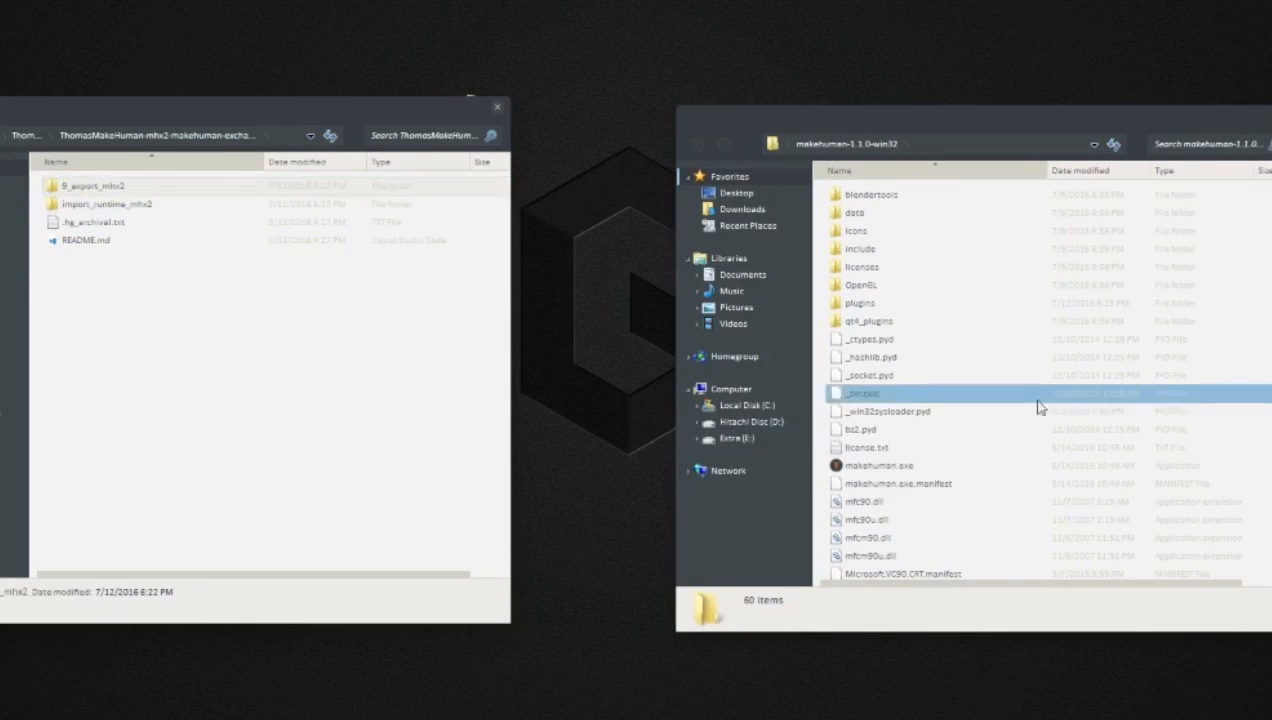
left_click(845, 250)
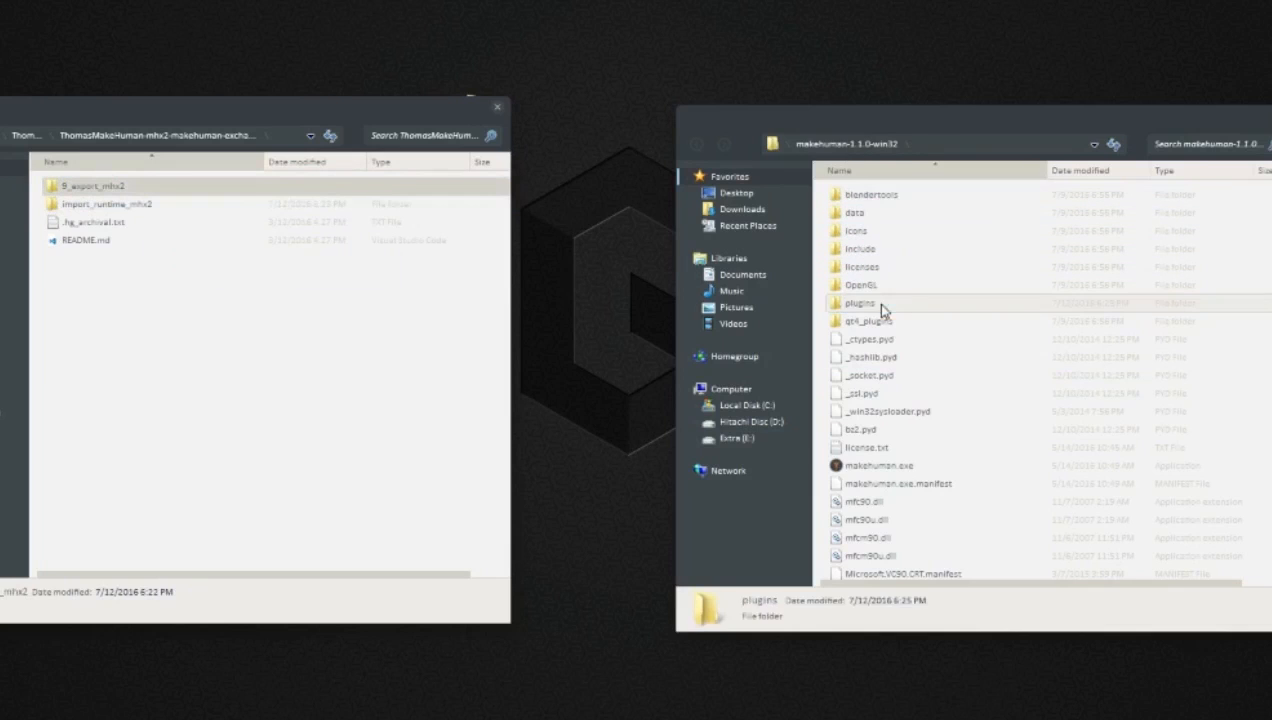
double_click(860, 303)
right_click_drag(104, 193, 812, 430)
left_click(900, 542)
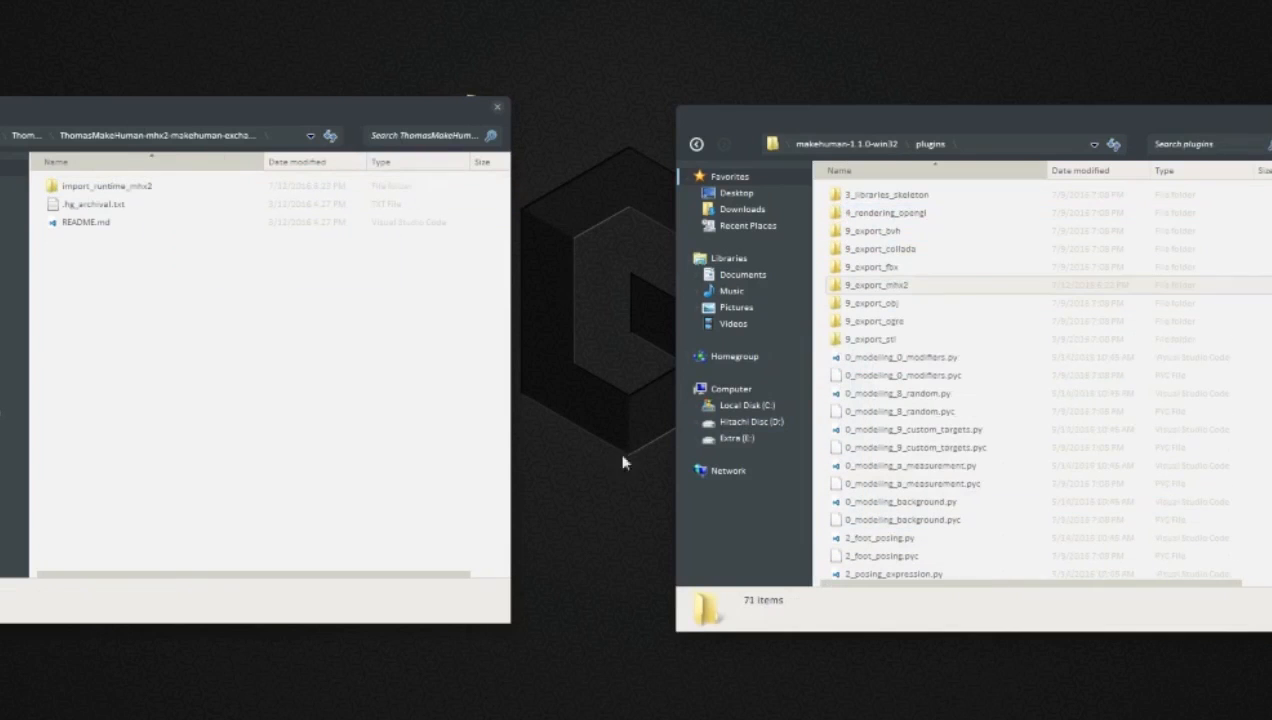
key("alt+F4")
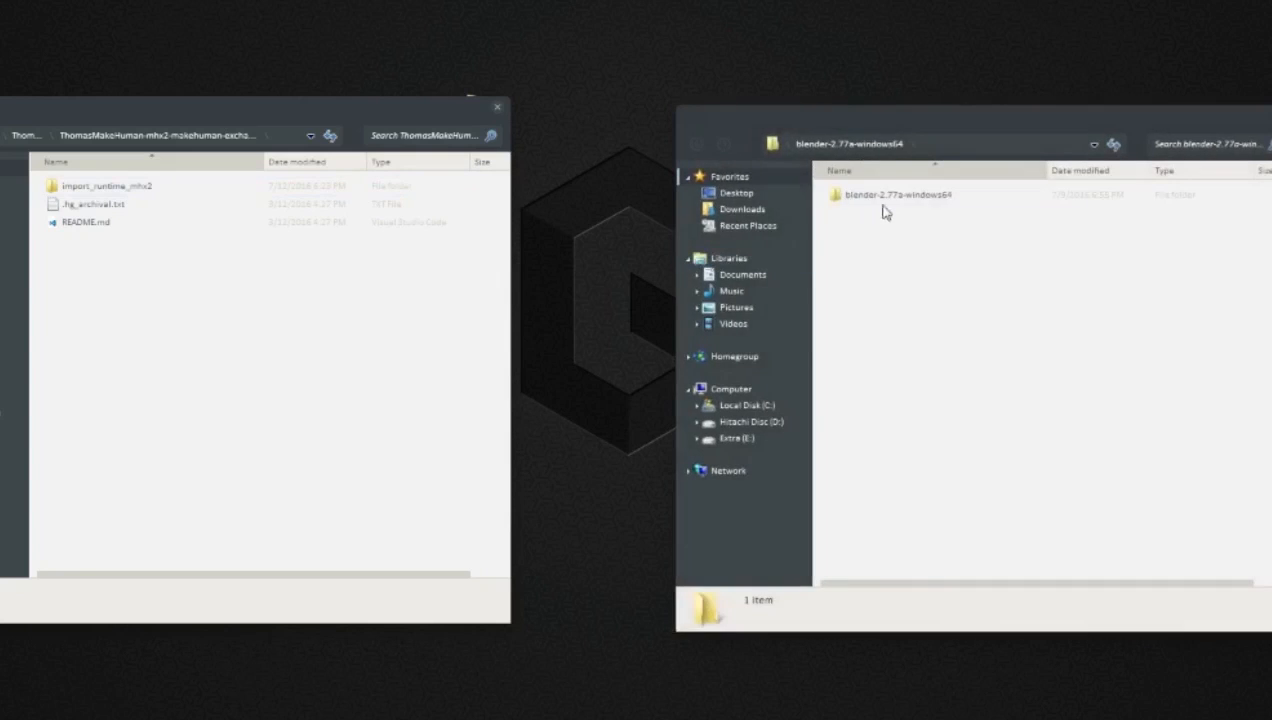
- Open the 2.77\scripts\addons folder inside the blender-2.77a-windows64 folder
double_click(890, 201)
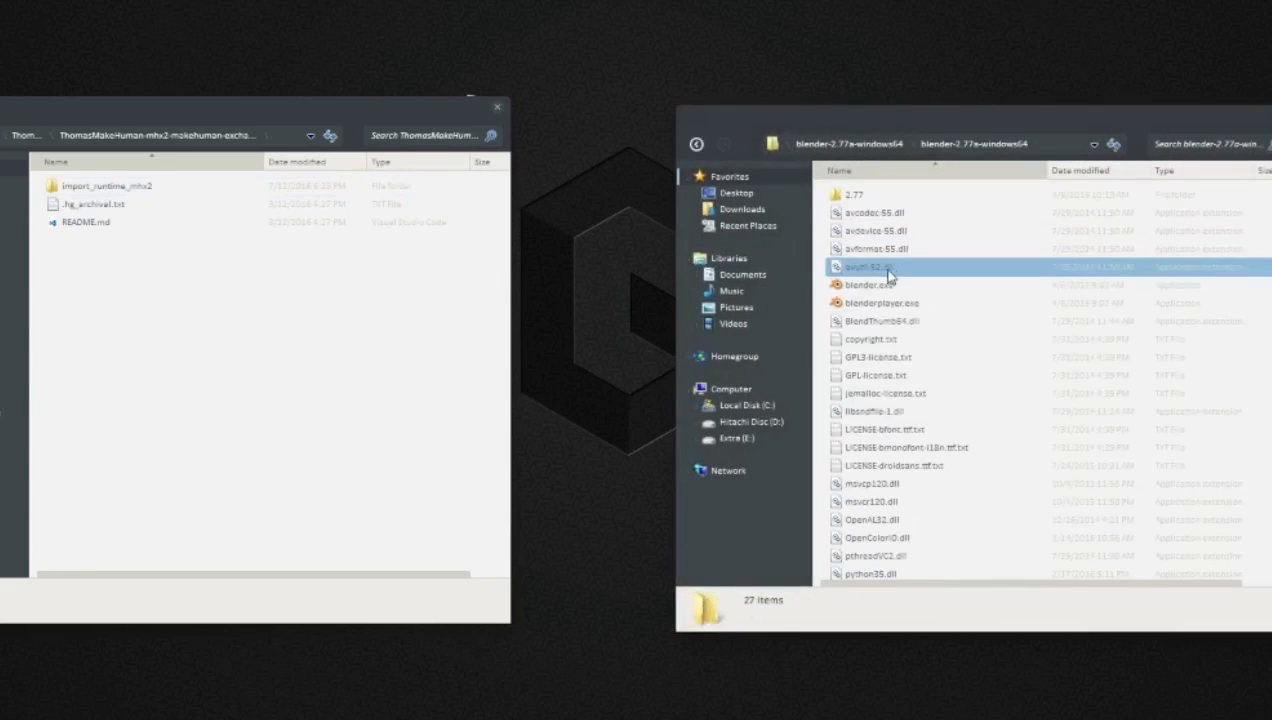
double_click(868, 195)
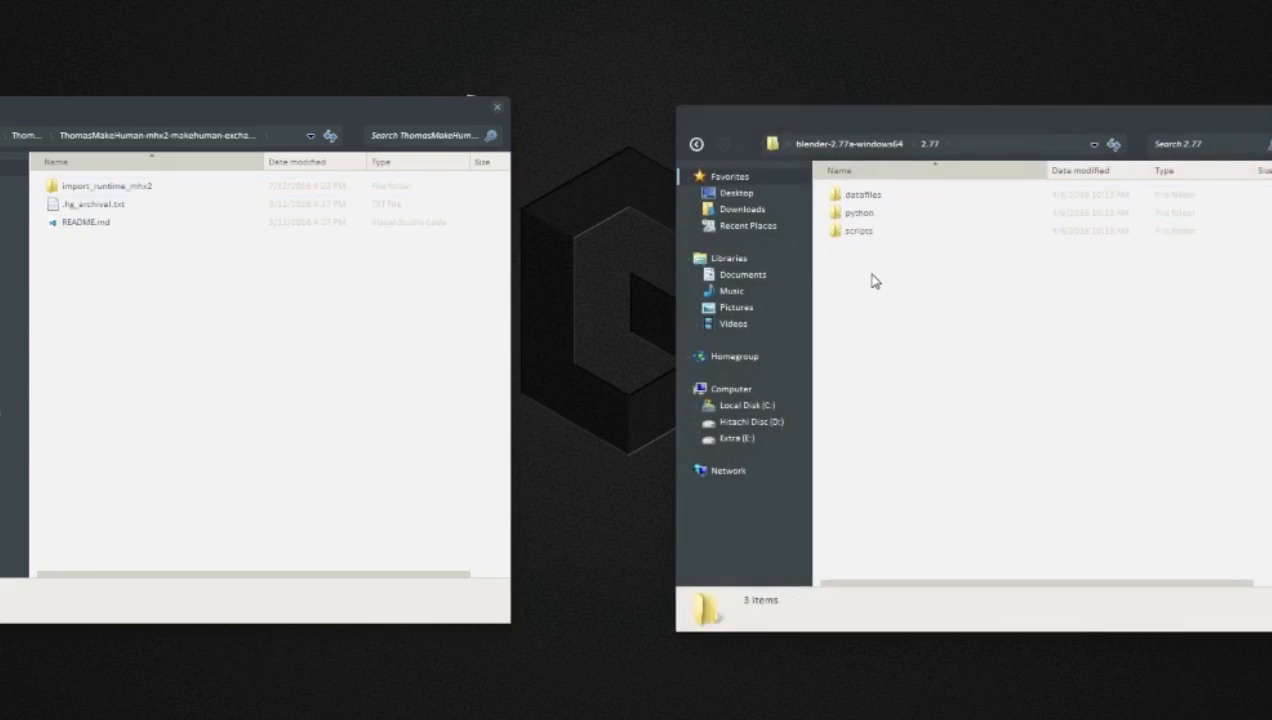
left_click(875, 232)
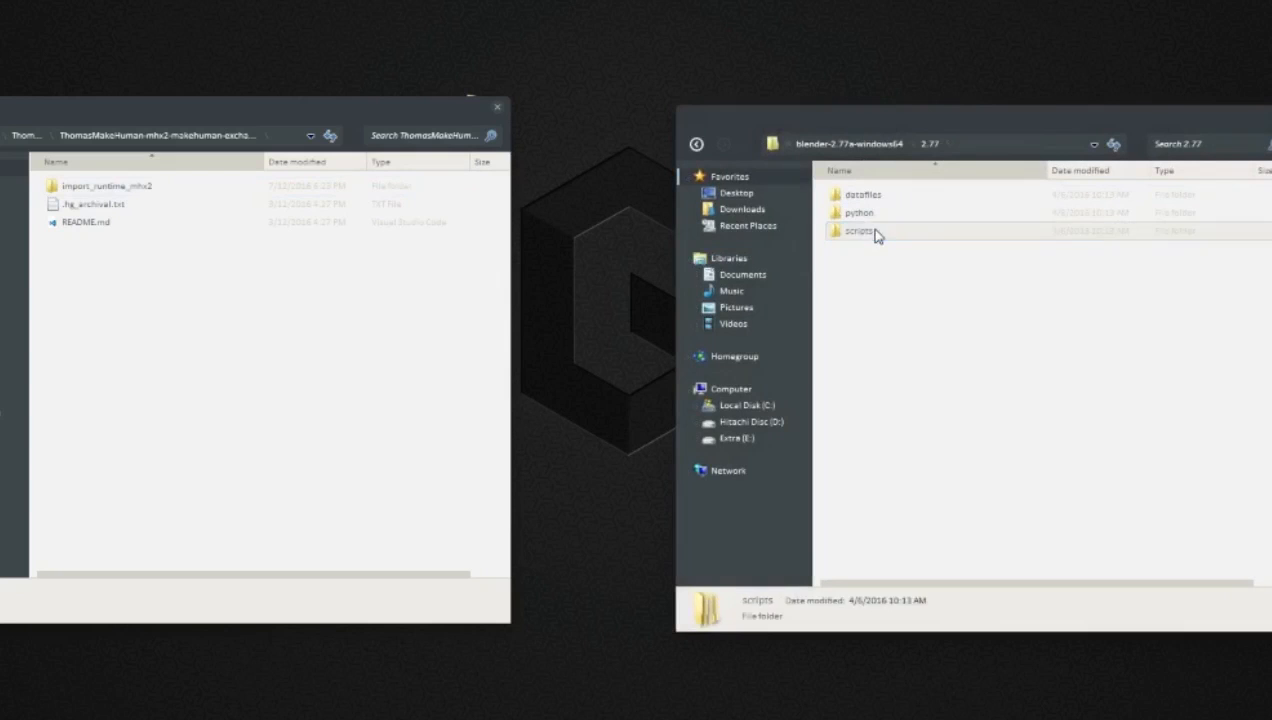
double_click(875, 232)
double_click(870, 197)
- Move the import_runtime_mhx2 folder into Blender's addons folder and close both folder windows
left_click(125, 185)
left_click_drag(102, 187, 818, 385)
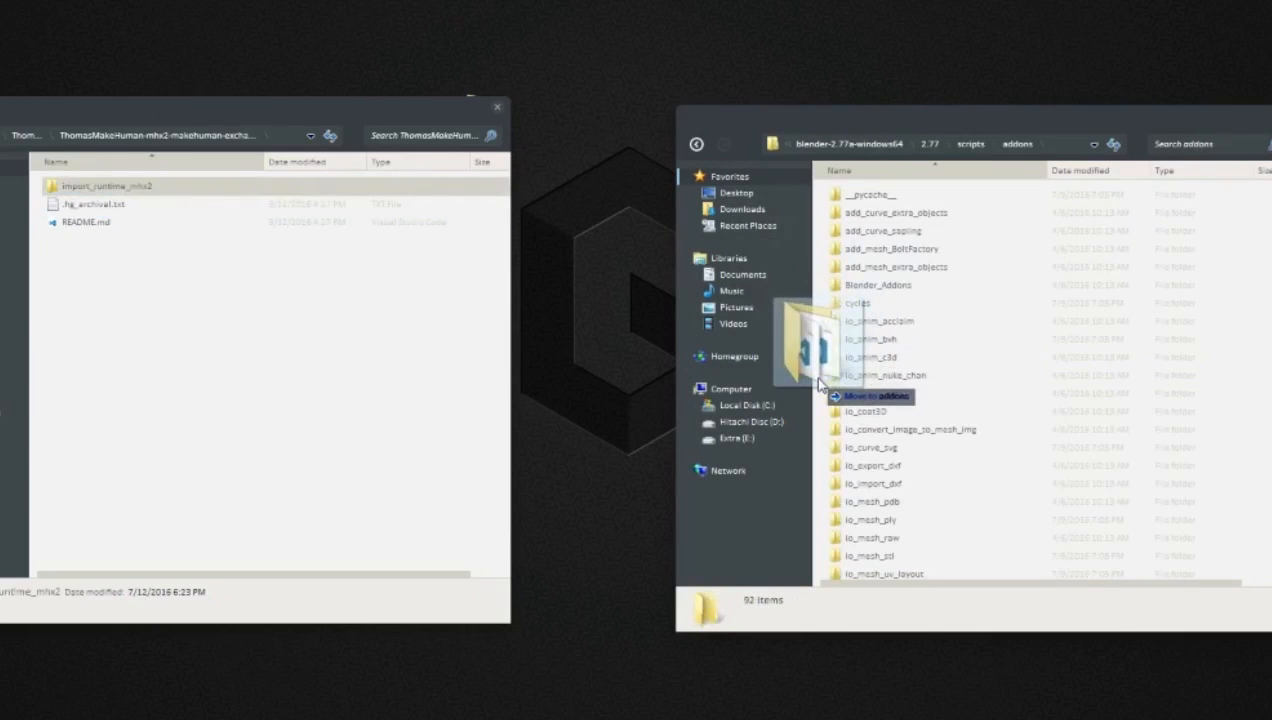
right_click_drag(818, 385, 820, 387)
left_click(906, 435)
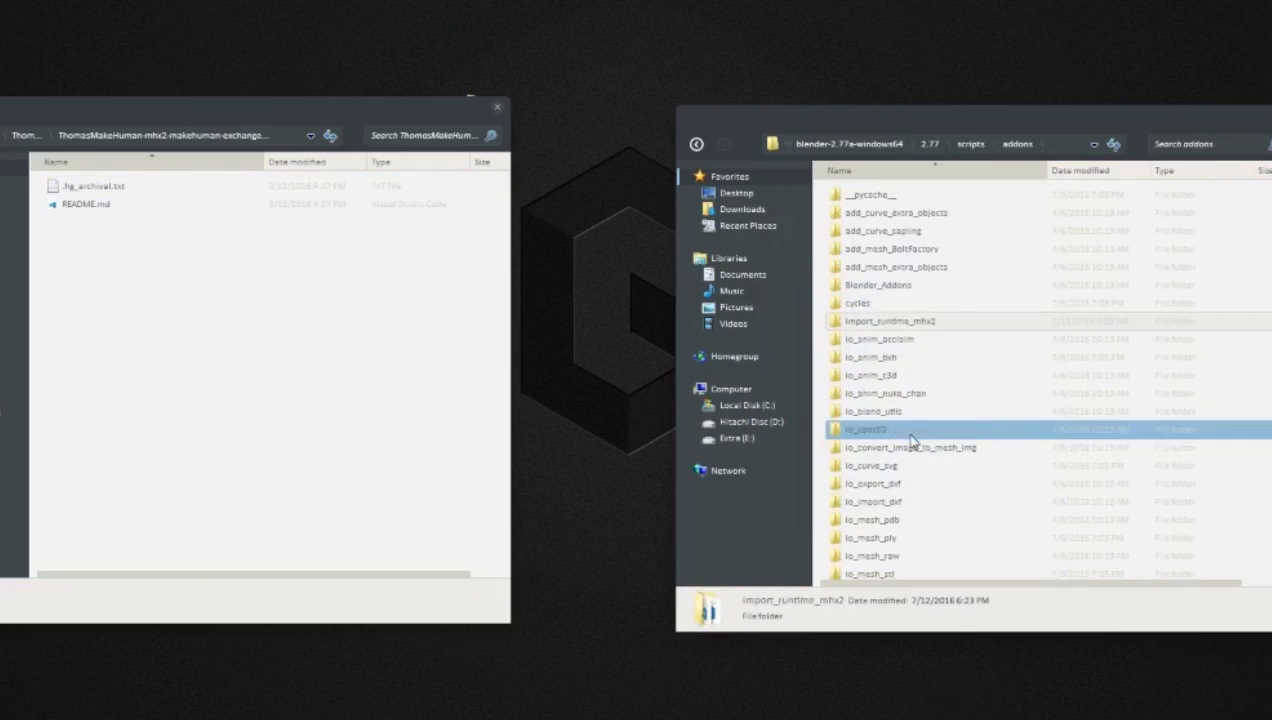
left_click(497, 107)
left_click(1266, 112)
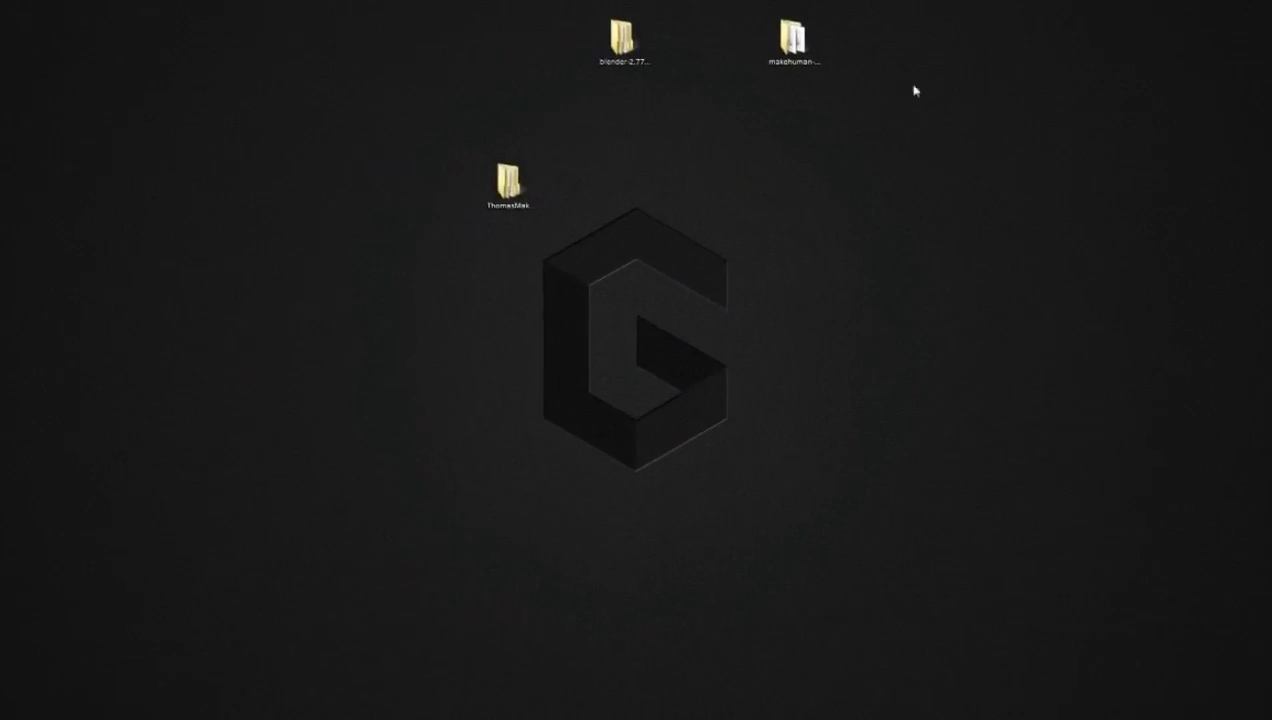
- Launch makehuman.exe from the makehuman-1.1.0-win32 folder and allow it to run
double_click(786, 92)
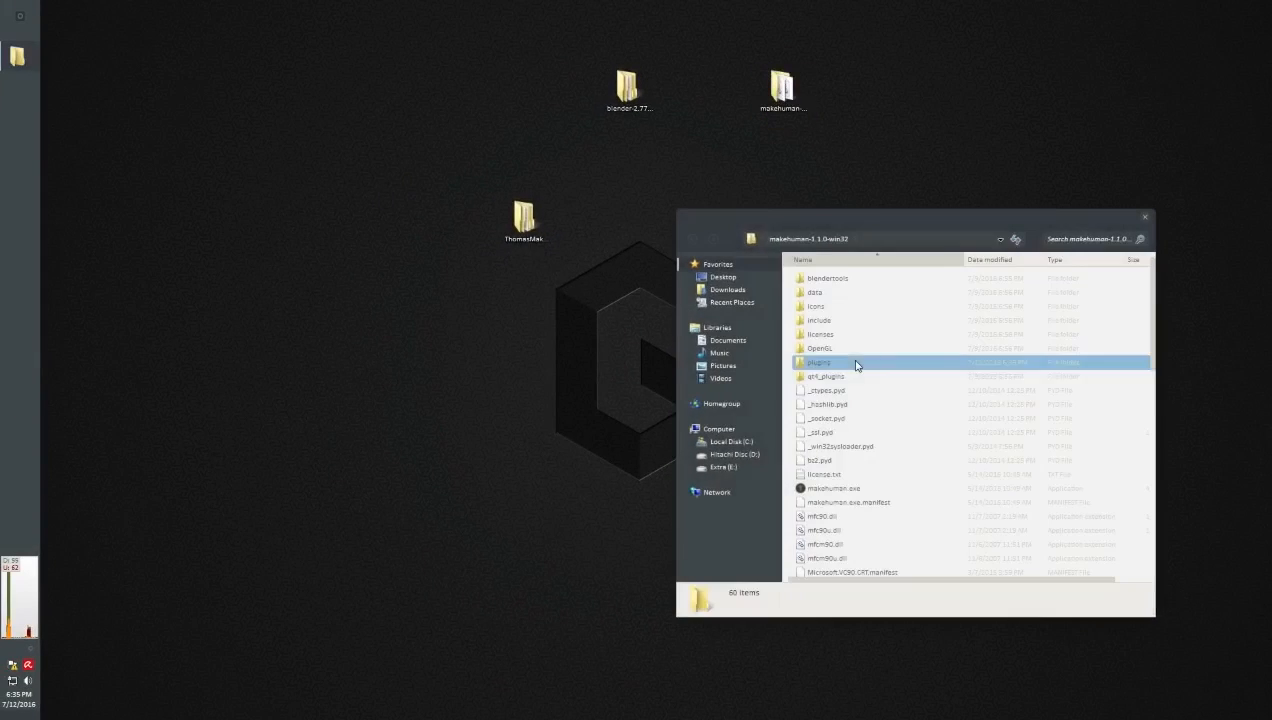
double_click(871, 490)
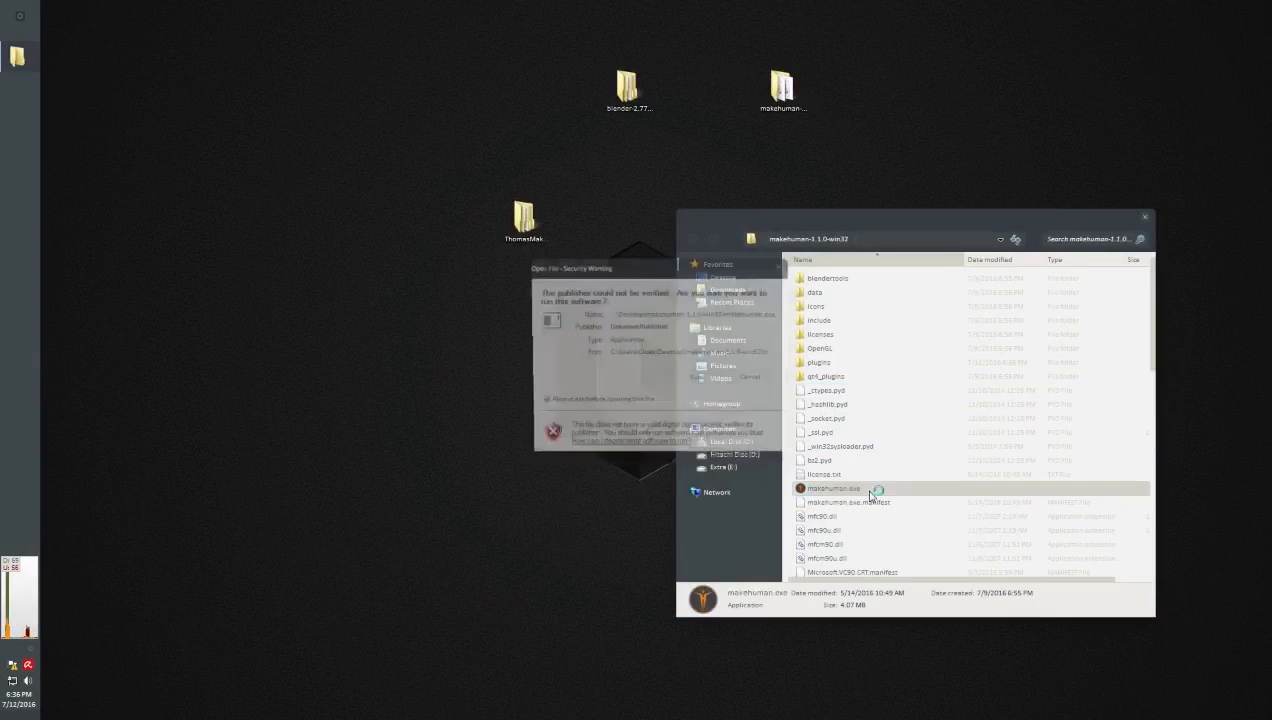
left_click(697, 380)
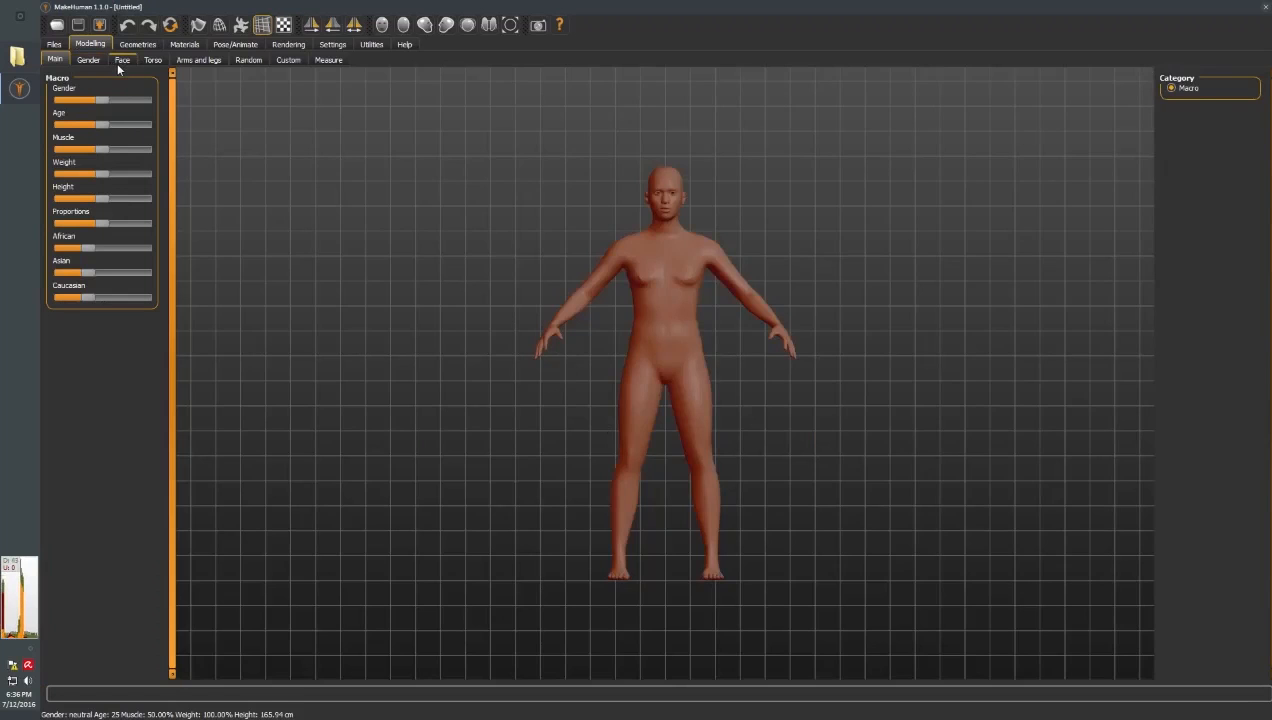
- Set the character's gender fully to male
left_click_drag(108, 105, 177, 101)
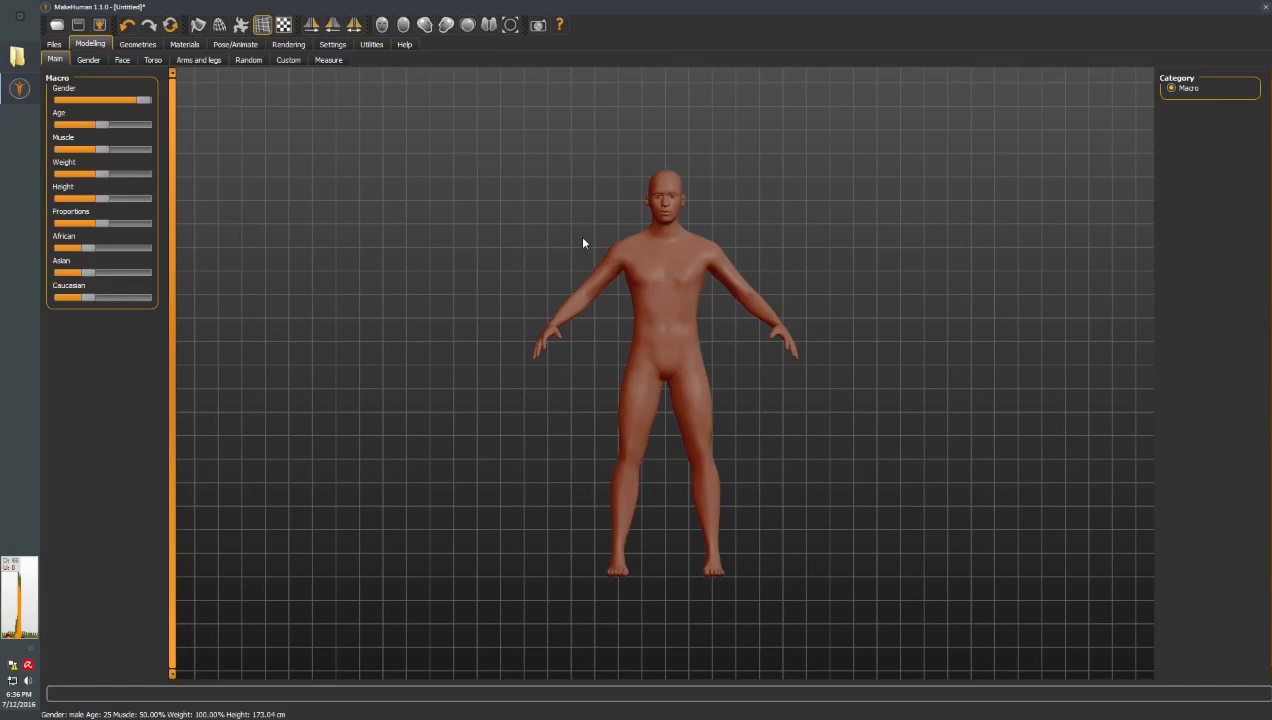
- Open the export settings and choose MakeHuman Exchange (mhx2) as the mesh format
scroll(649, 200, "down", 1)
scroll(649, 200, "up", 4)
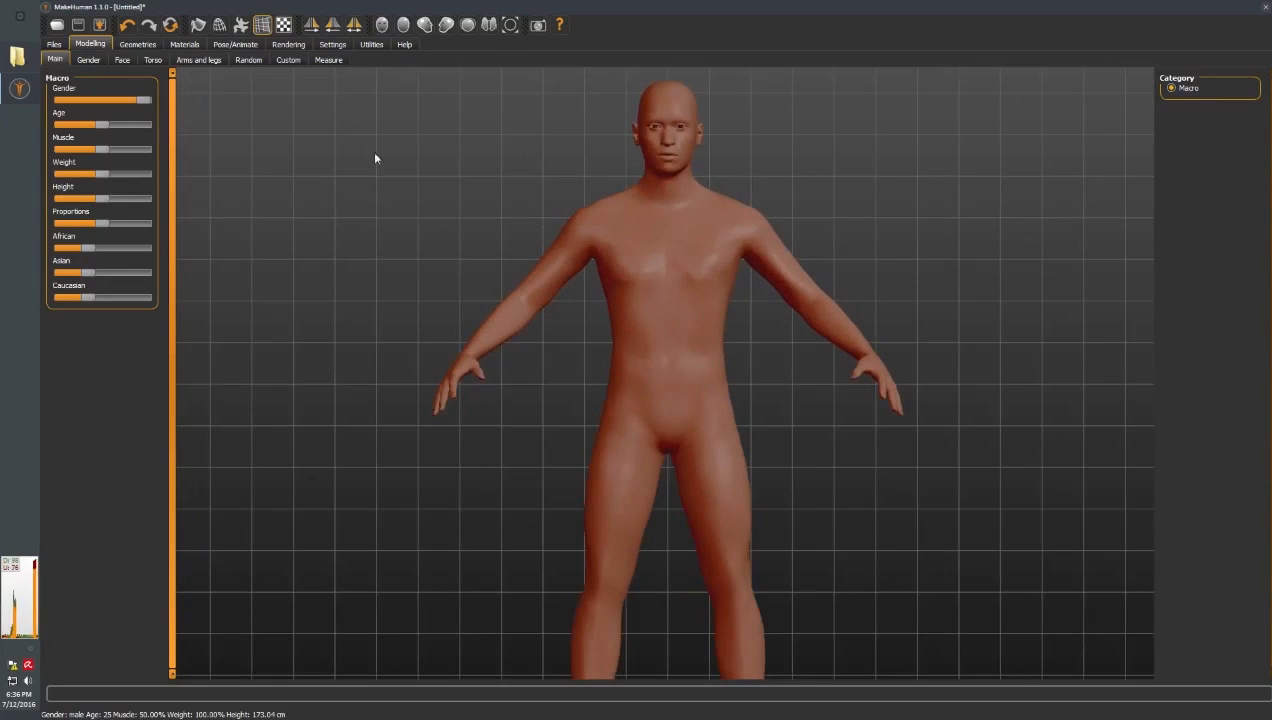
left_click(88, 60)
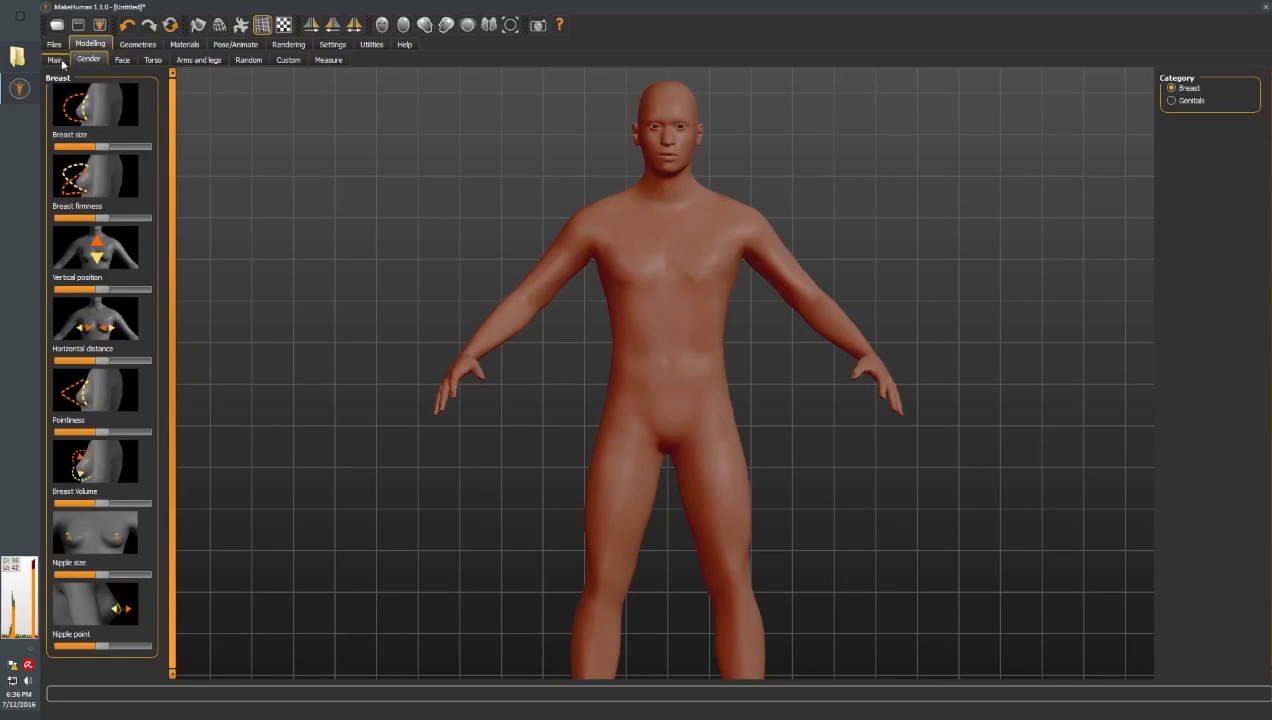
left_click(61, 59)
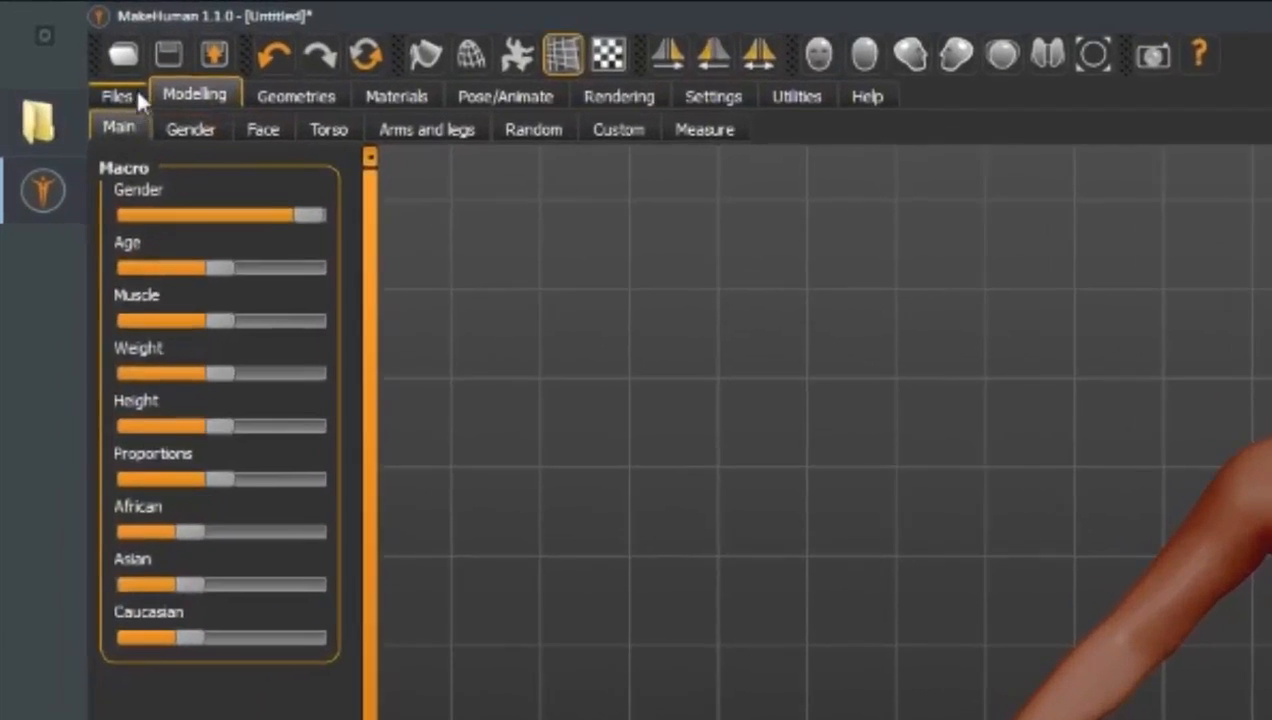
left_click(58, 44)
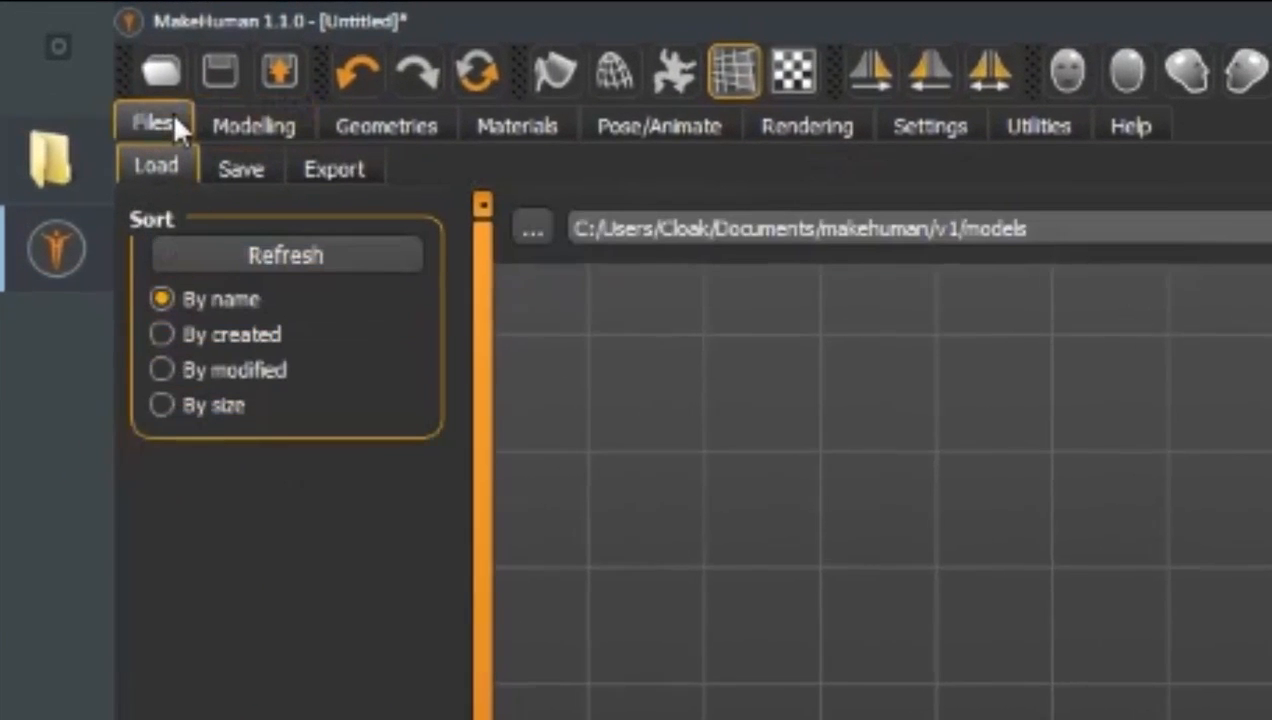
left_click(320, 166)
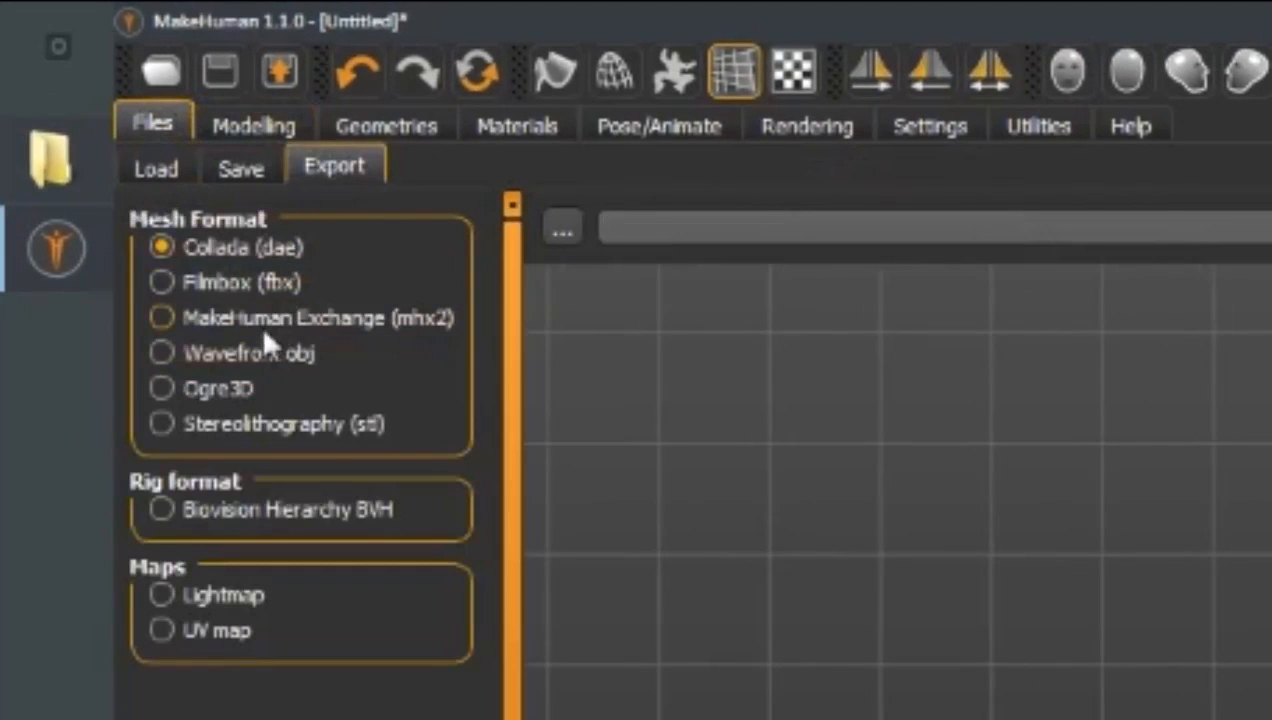
left_click(169, 317)
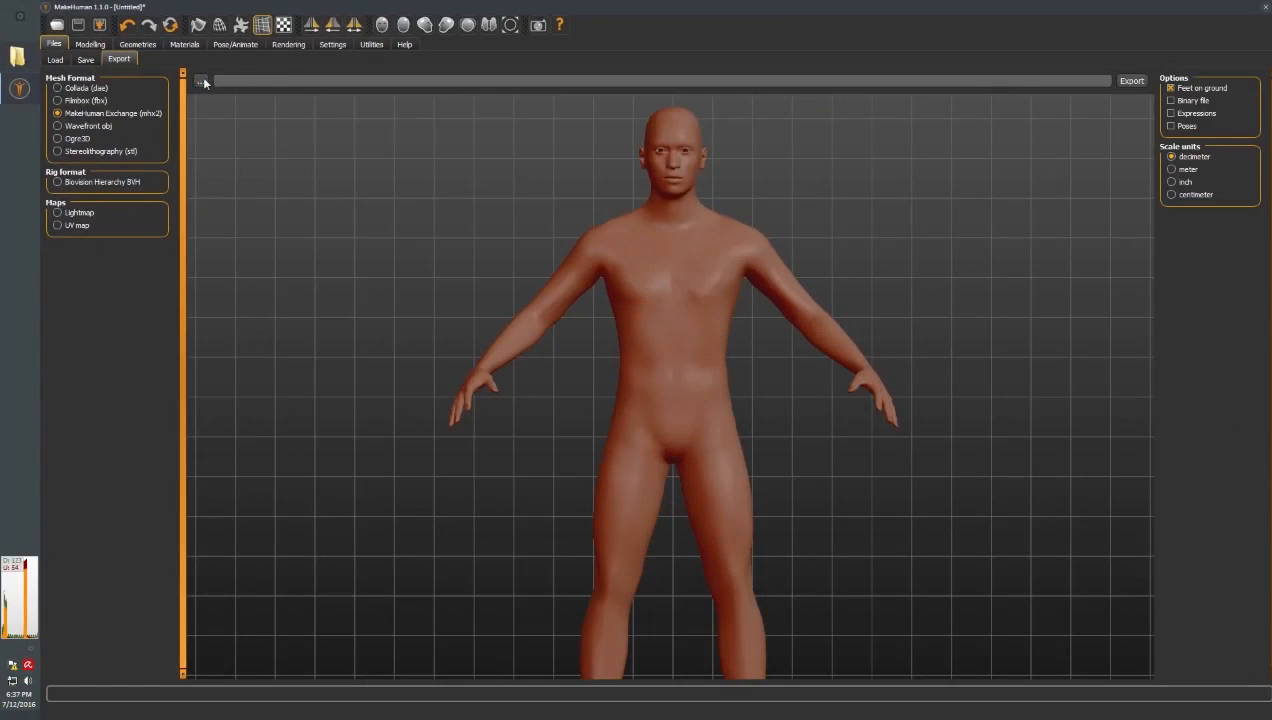
- Export the character to the Desktop as a MakeHuman Exchange file named Male Base Mesh
left_click(202, 79)
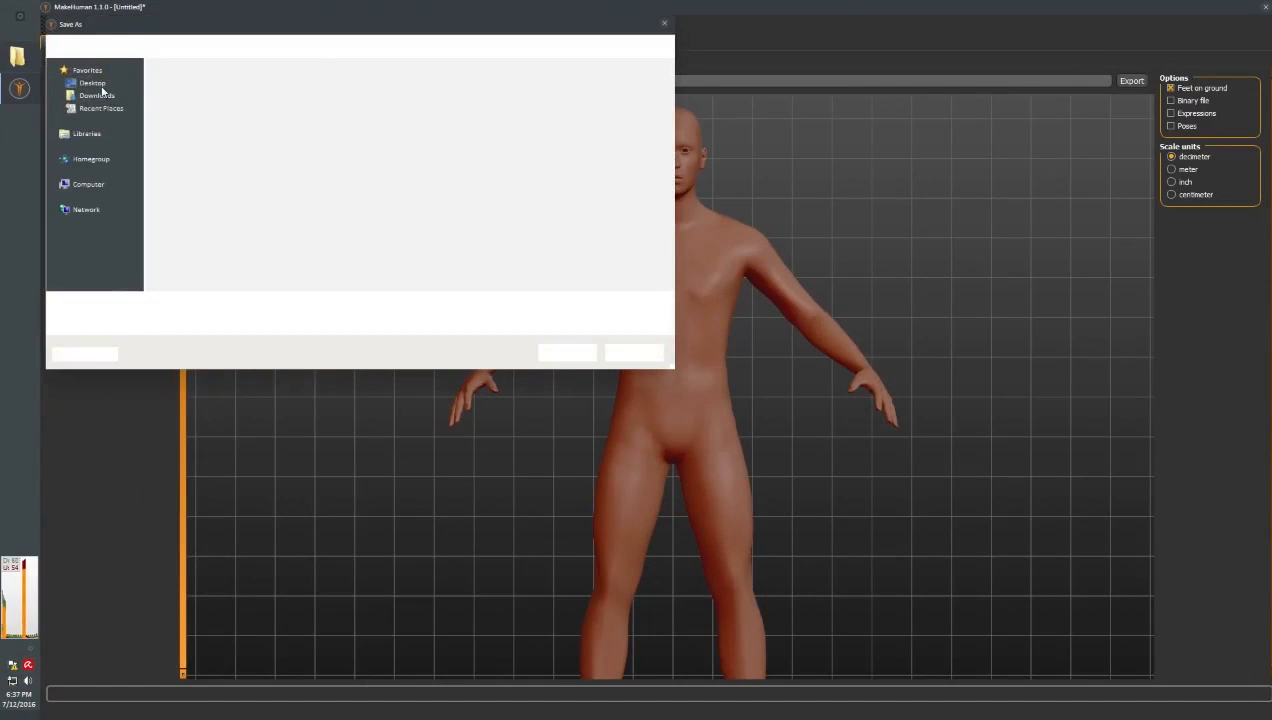
left_click_drag(242, 35, 565, 166)
left_click(555, 432)
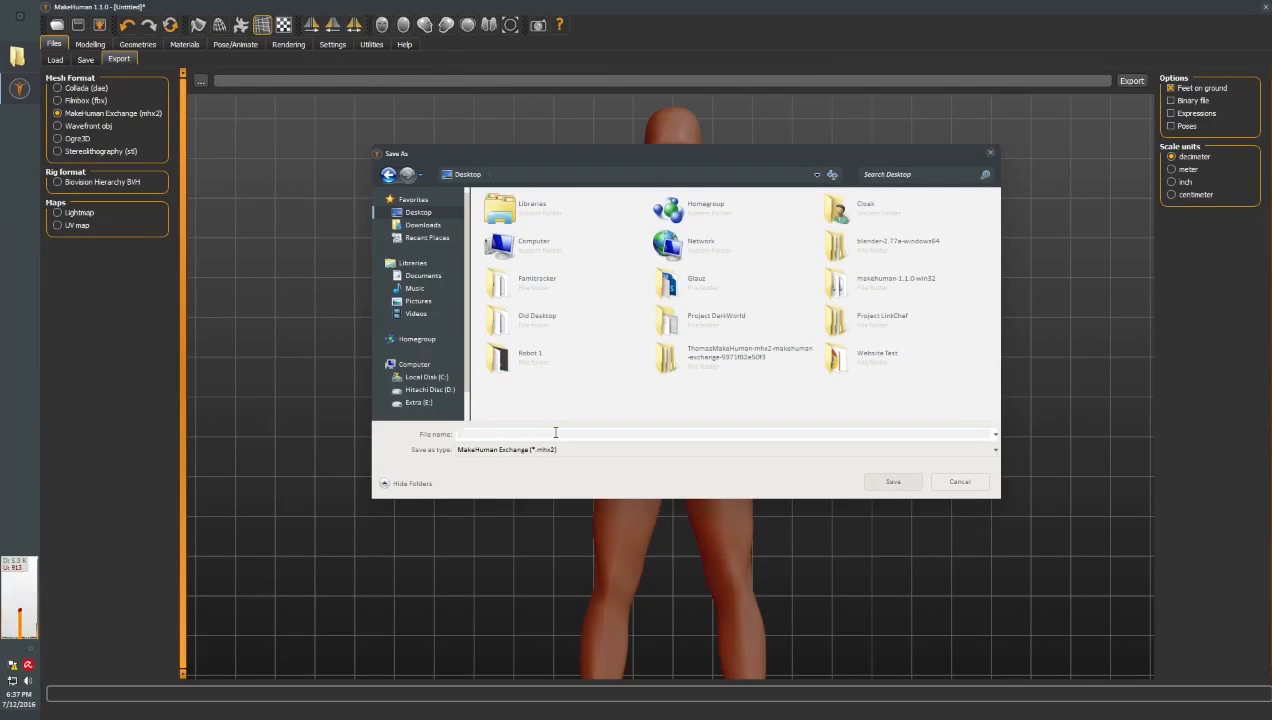
type("Ma")
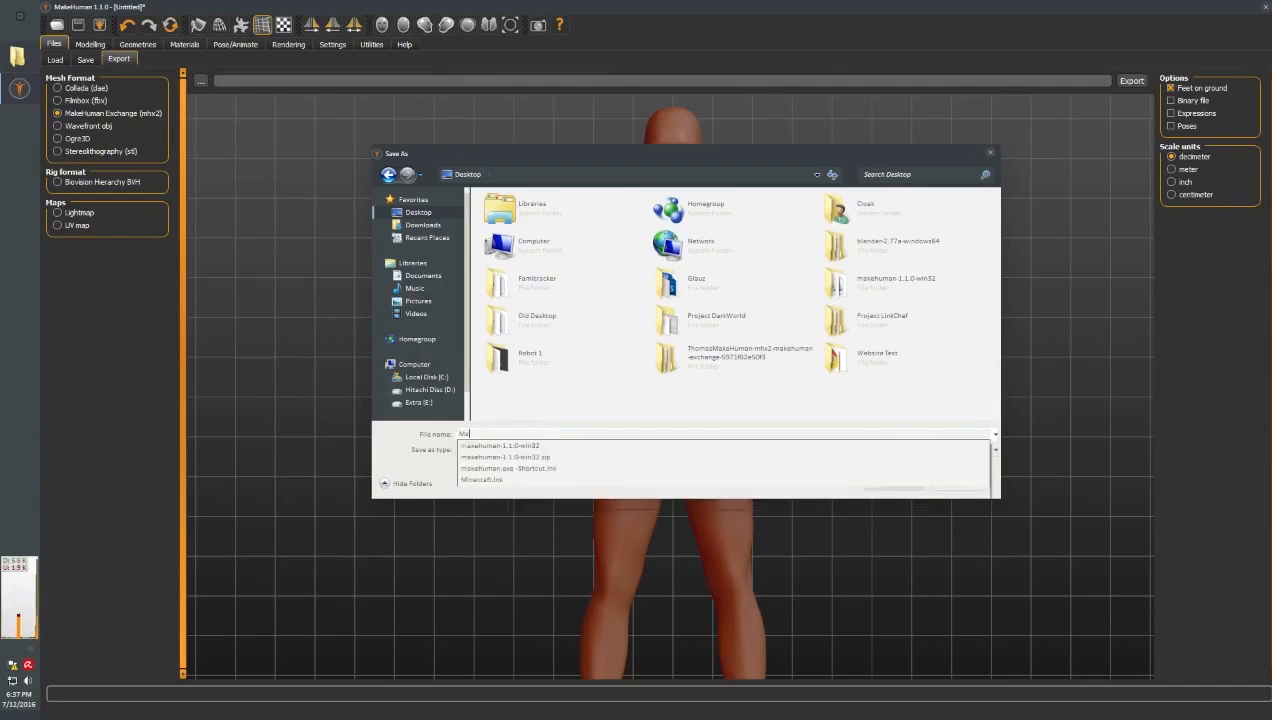
type("le Base Mesh")
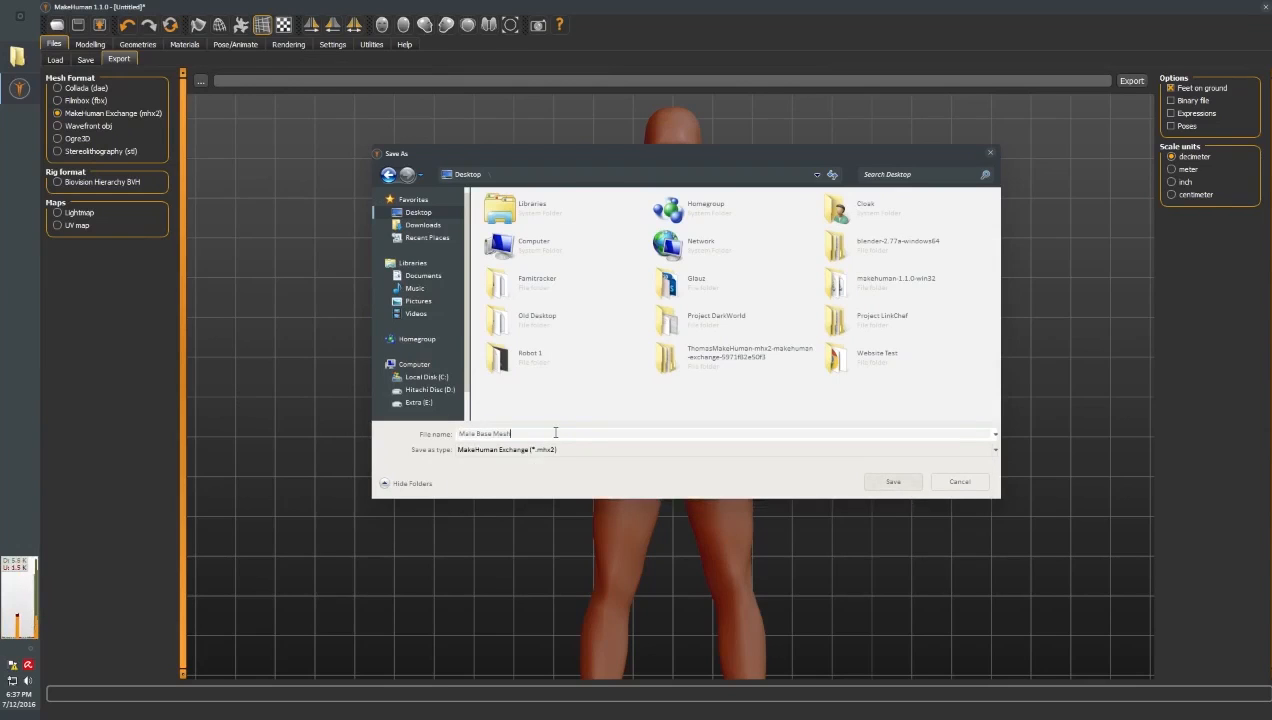
key("Return")
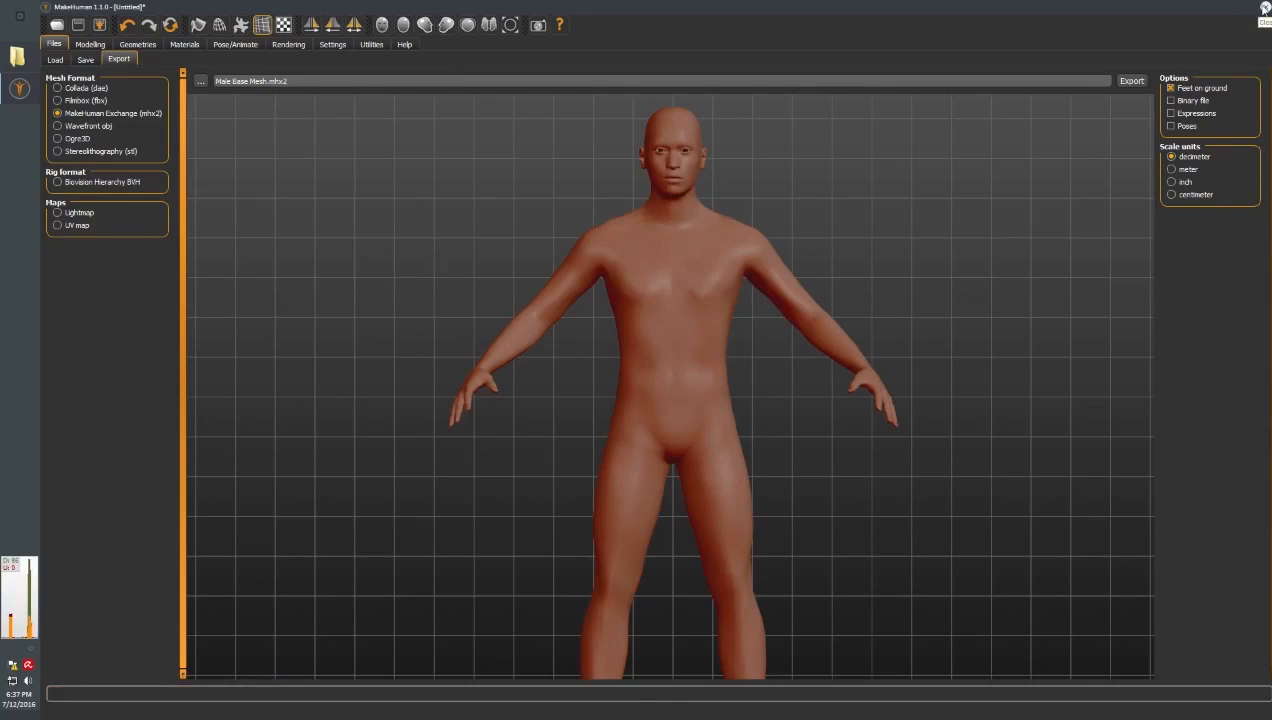
- Exit MakeHuman without saving the model's changes
left_click(1265, 8)
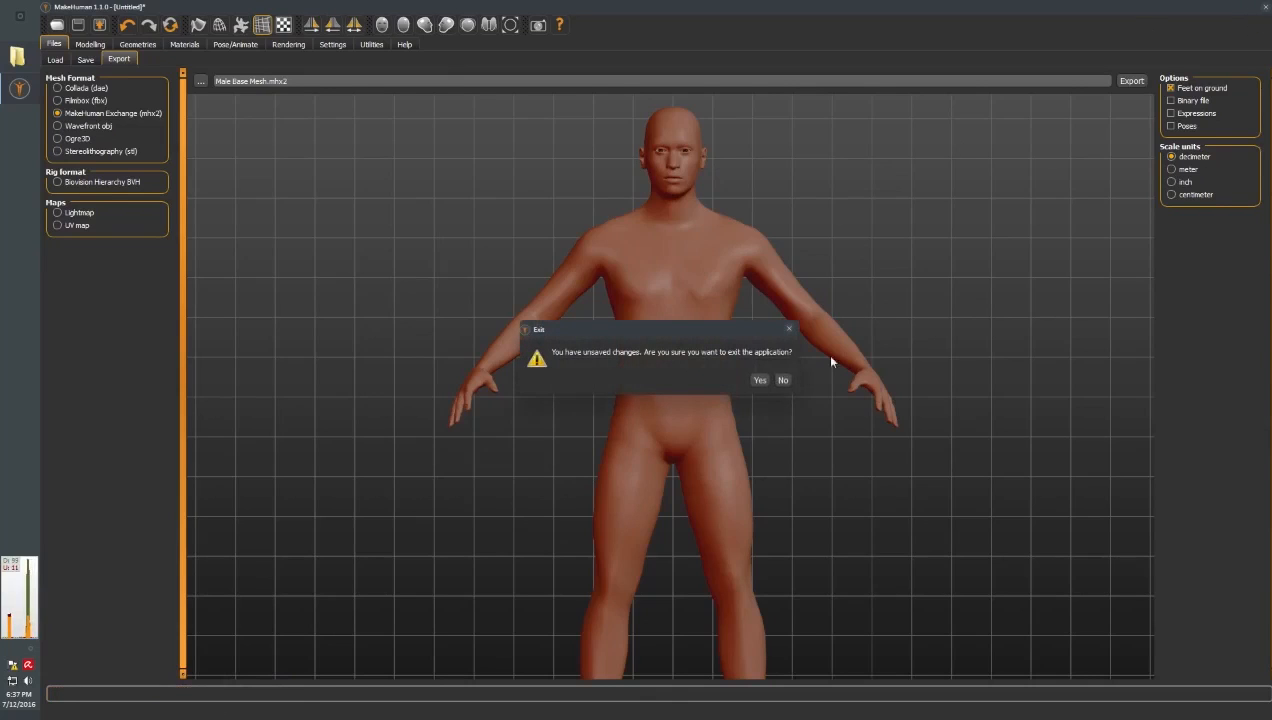
left_click(783, 380)
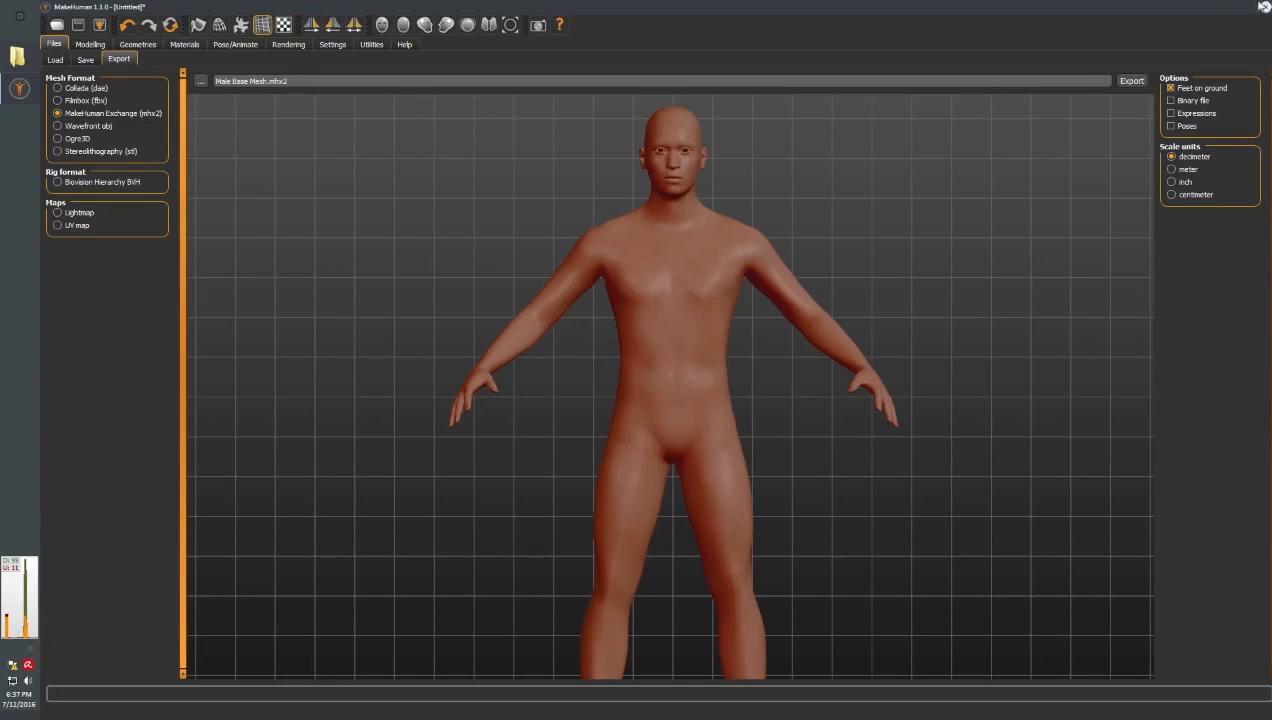
left_click(1258, 6)
left_click(757, 380)
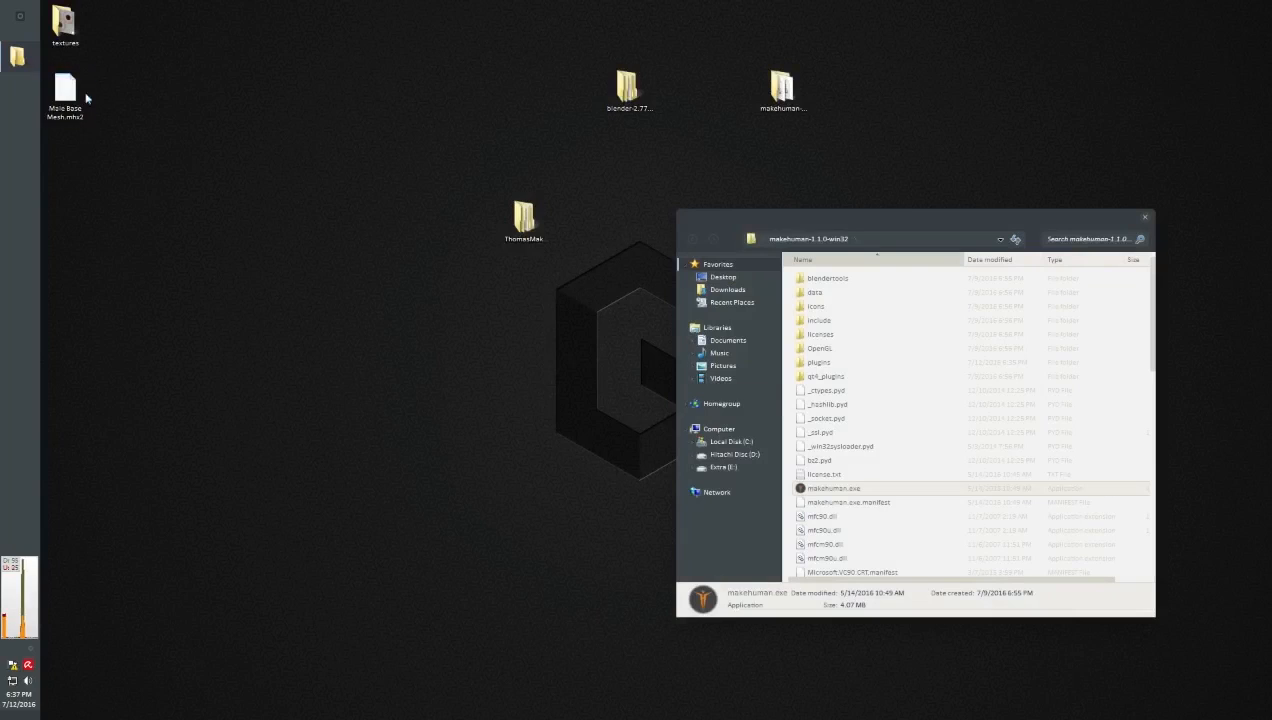
- Examine the contents of the textures folder on the desktop, then close its window
left_click(80, 46)
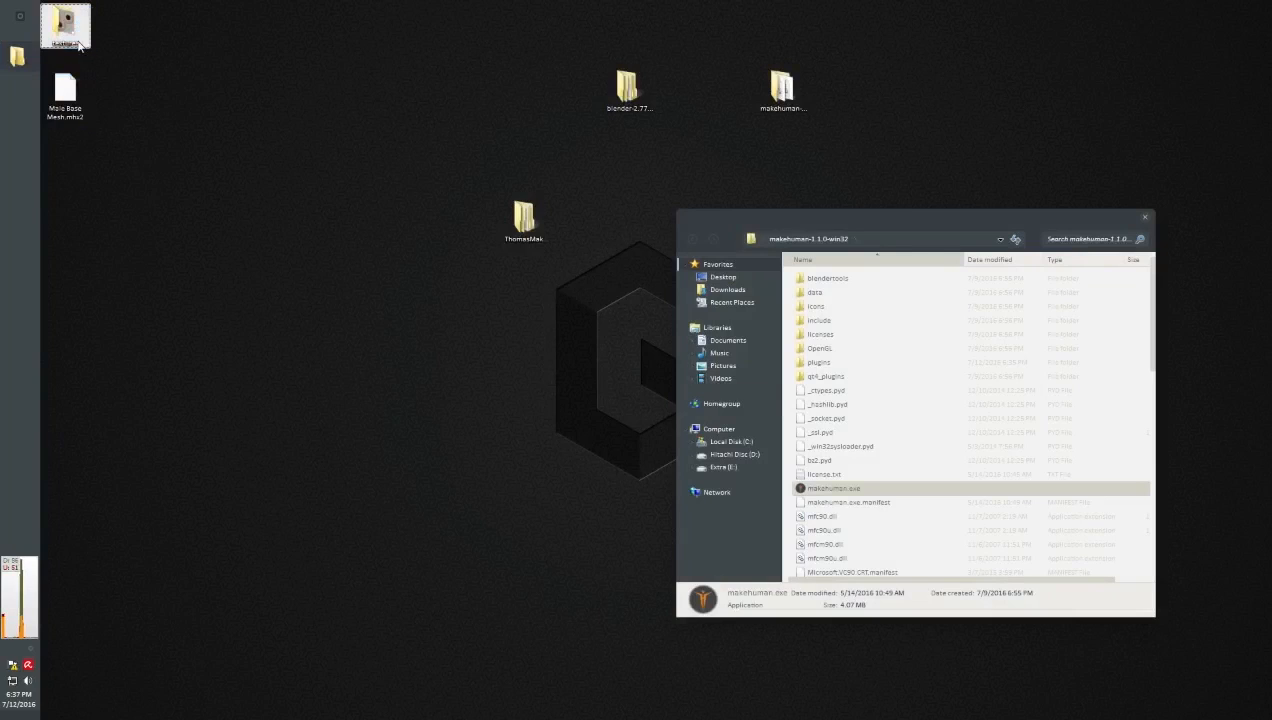
double_click(80, 46)
left_click_drag(921, 218, 547, 182)
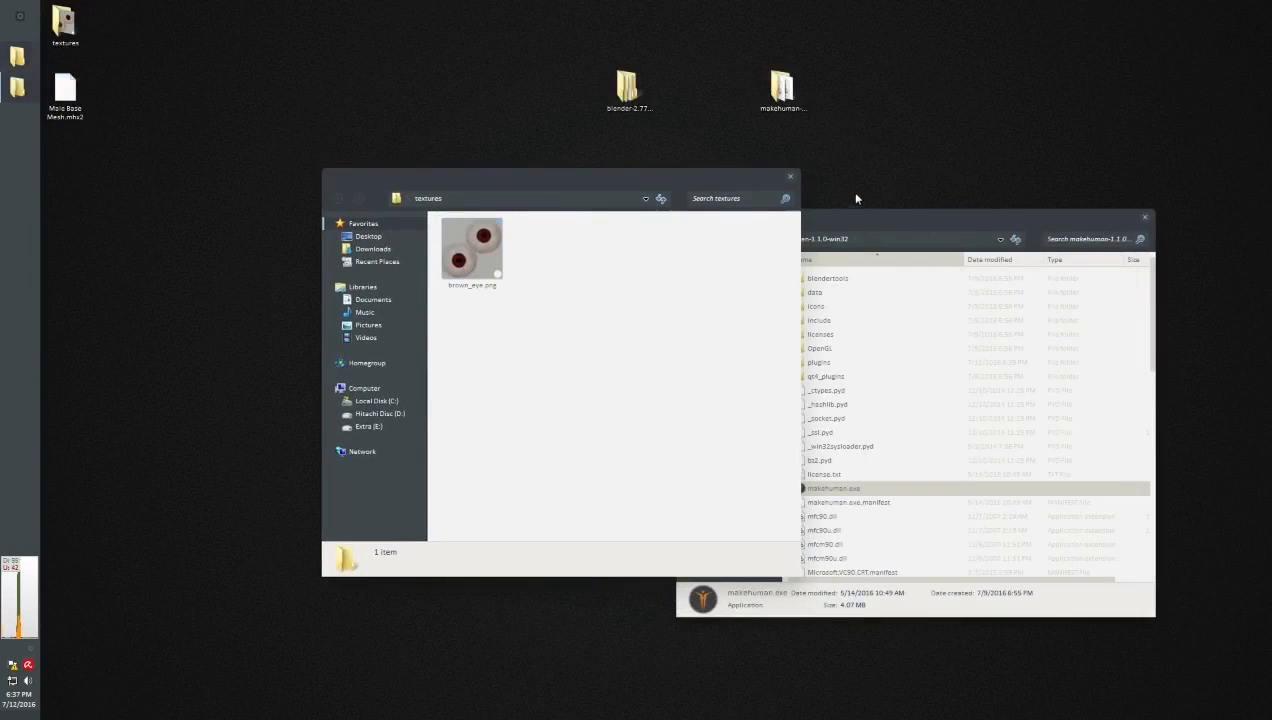
left_click(790, 177)
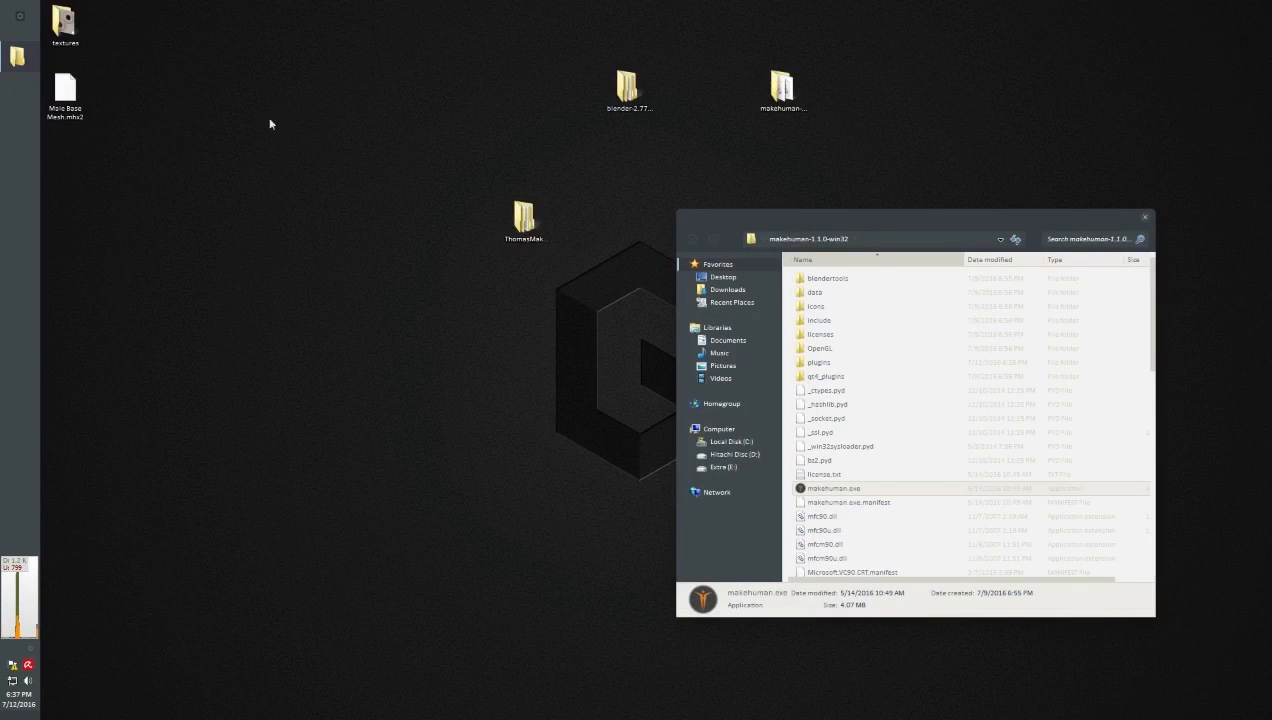
- Move the mhx2 exchange folder to the desktop's upper edge and launch blender.exe from the blender-2.77a-windows64 folder
left_click_drag(533, 233, 556, 104)
left_click_drag(522, 218, 520, 25)
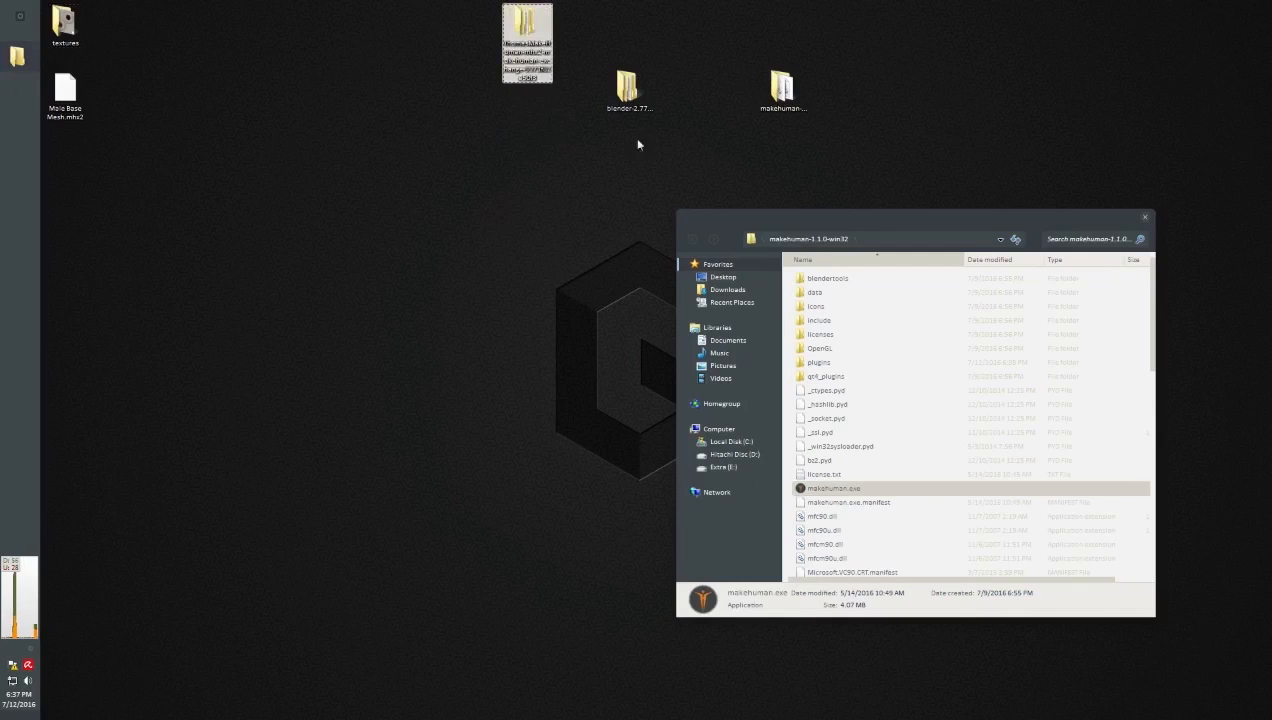
double_click(627, 90)
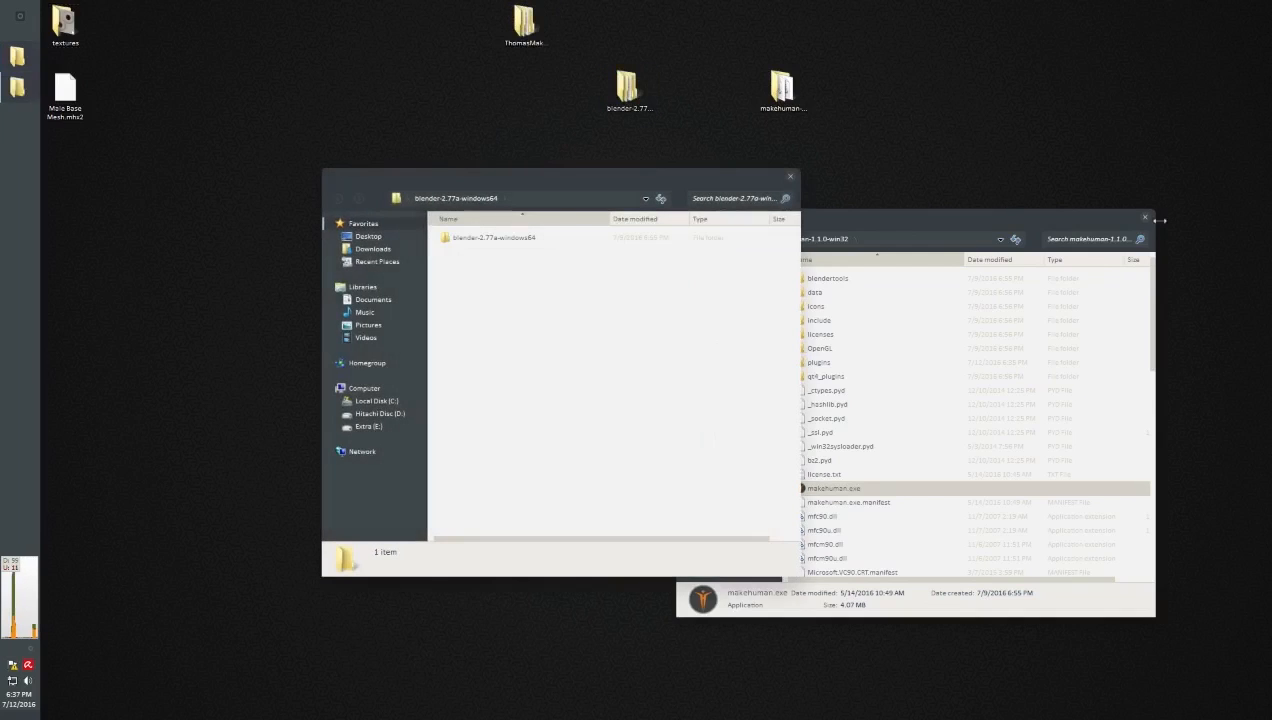
left_click(1145, 217)
left_click(466, 240)
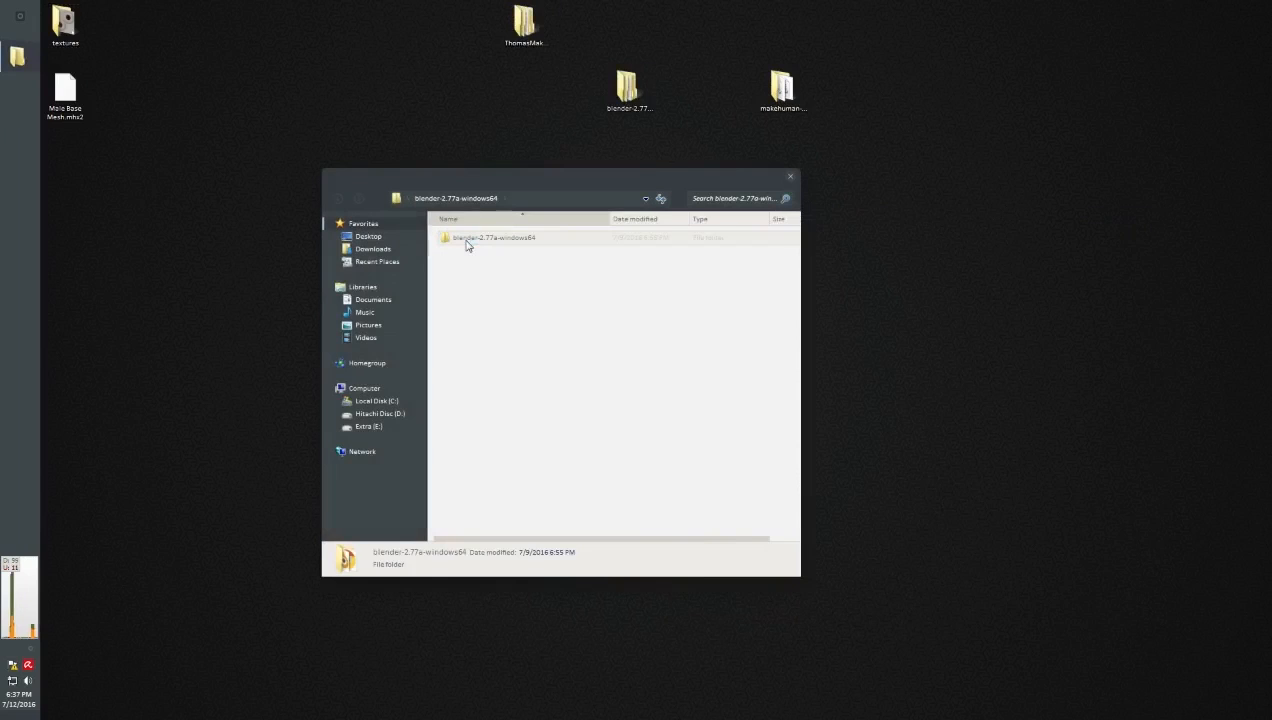
double_click(466, 242)
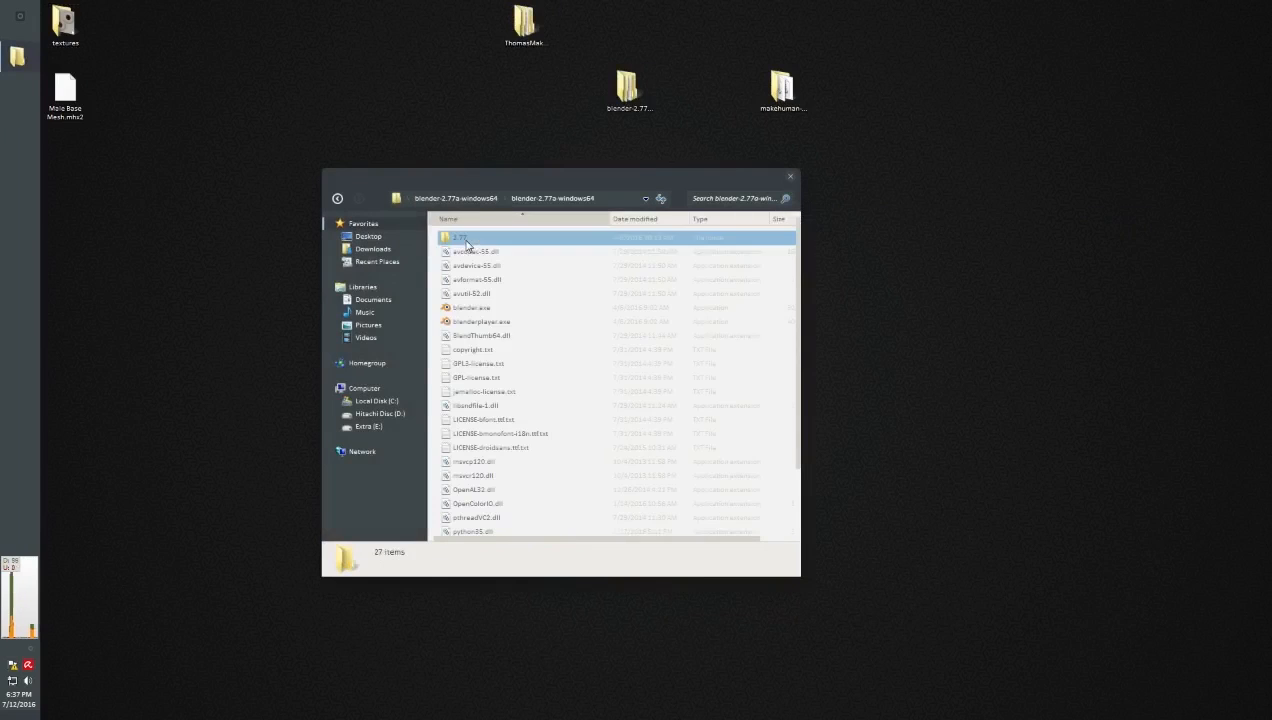
left_click(492, 309)
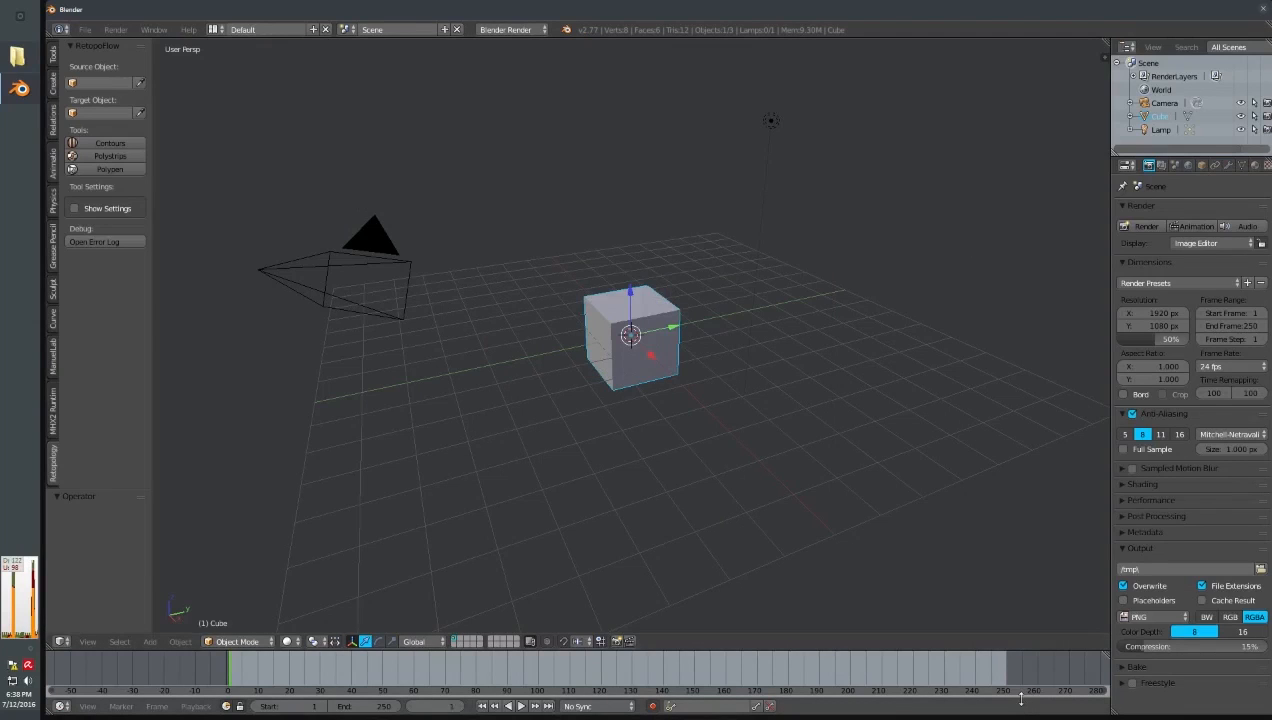
middle_click_drag(880, 500, 648, 342)
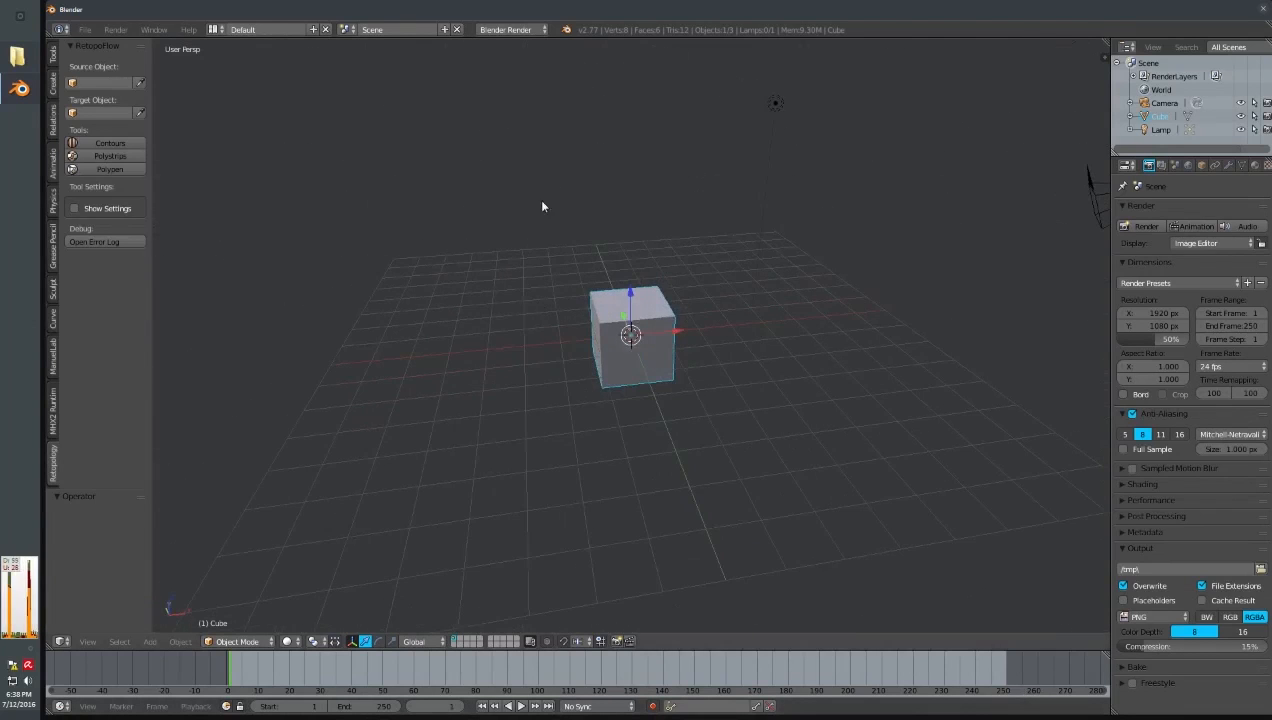
middle_click_drag(539, 207, 593, 272)
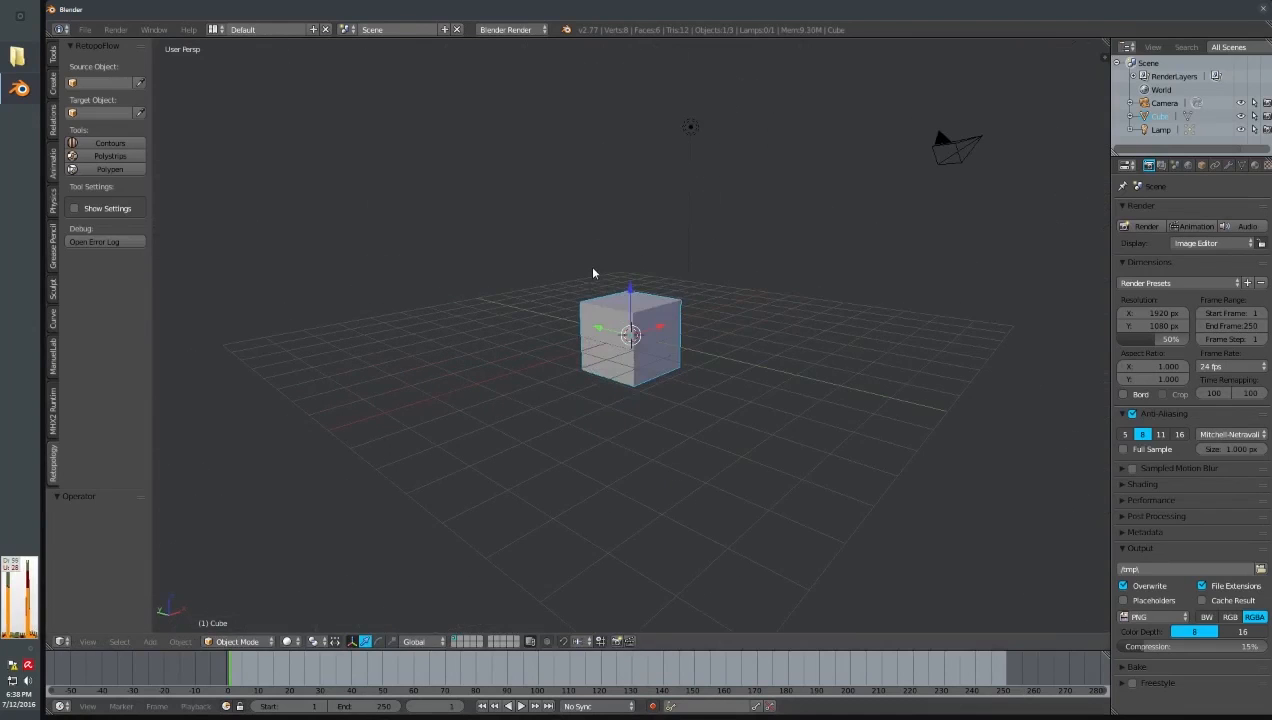
key("space")
type("dsdsds")
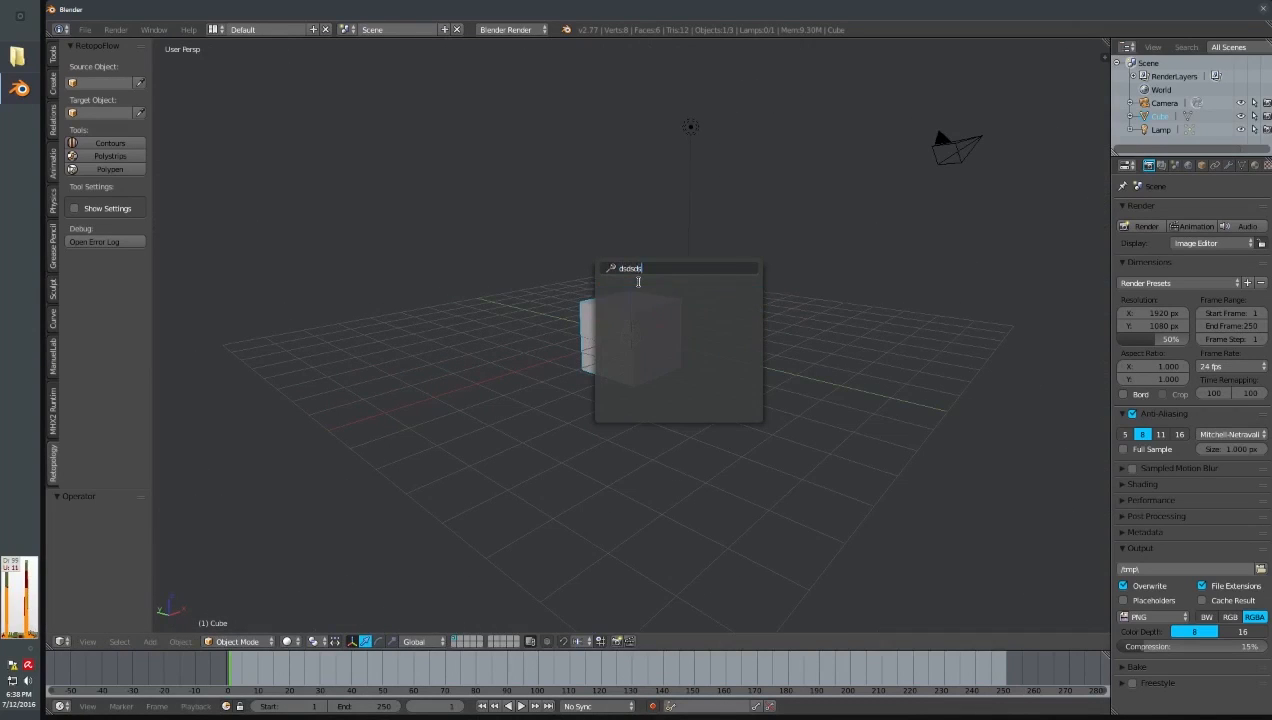
key("BackSpace")
key("BackSpace")
key("BackSpace")
key("BackSpace")
key("BackSpace")
key("BackSpace")
key("Escape")
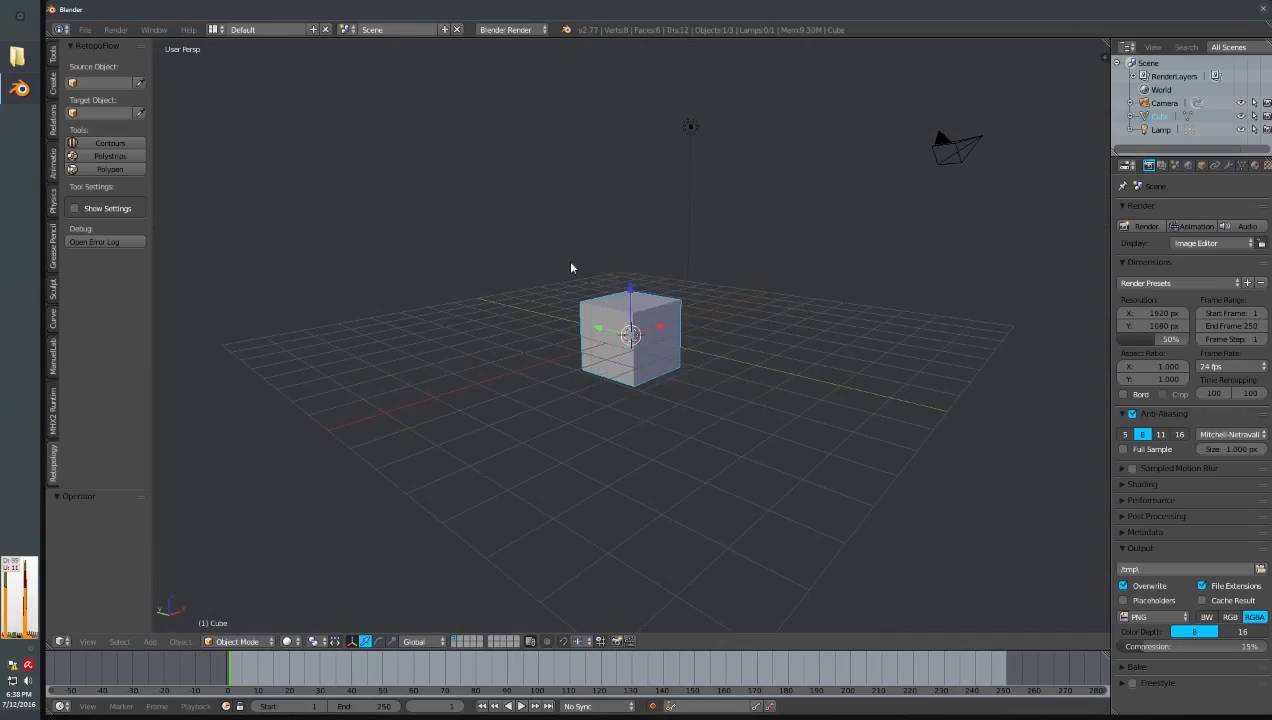
- Delete all default objects in the scene: the cube, camera and lamp
mouse_move(571, 250)
middle_mouse_down()
mouse_move(732, 264)
mouse_move(517, 247)
mouse_move(588, 268)
middle_mouse_up()
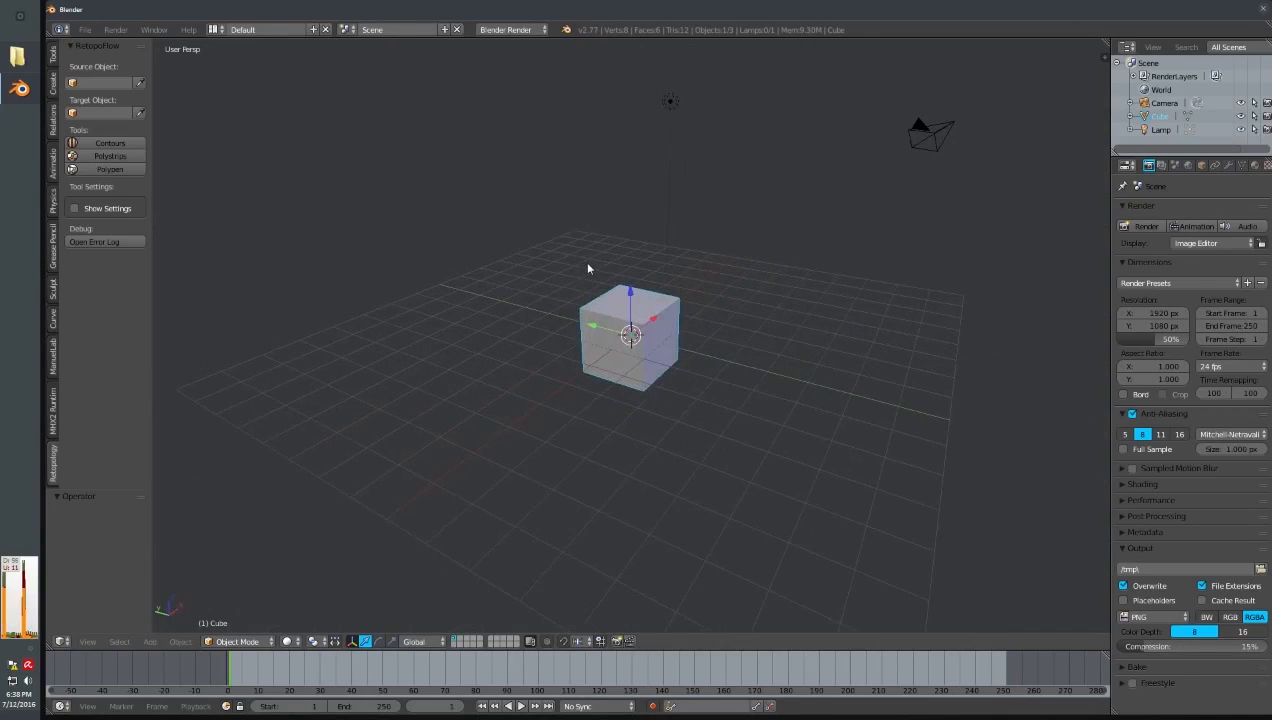
key("a")
key("a")
key("a")
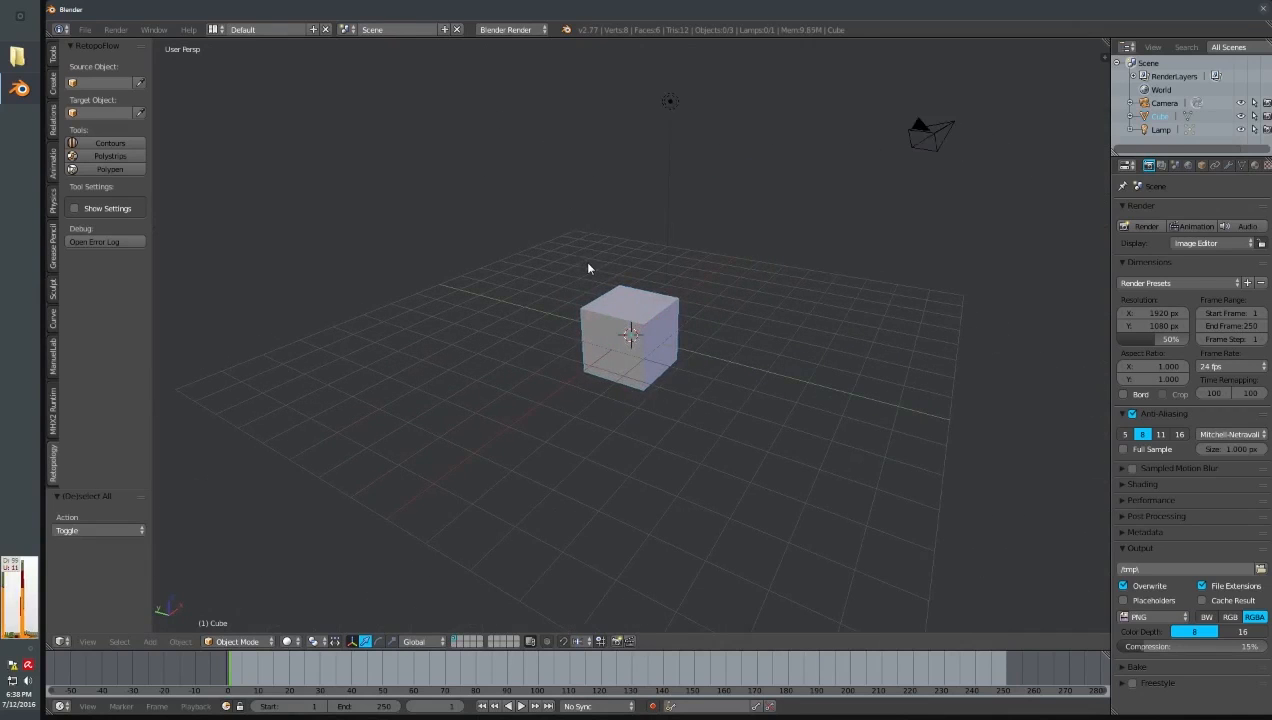
key("a")
key("a")
key("a")
key("x")
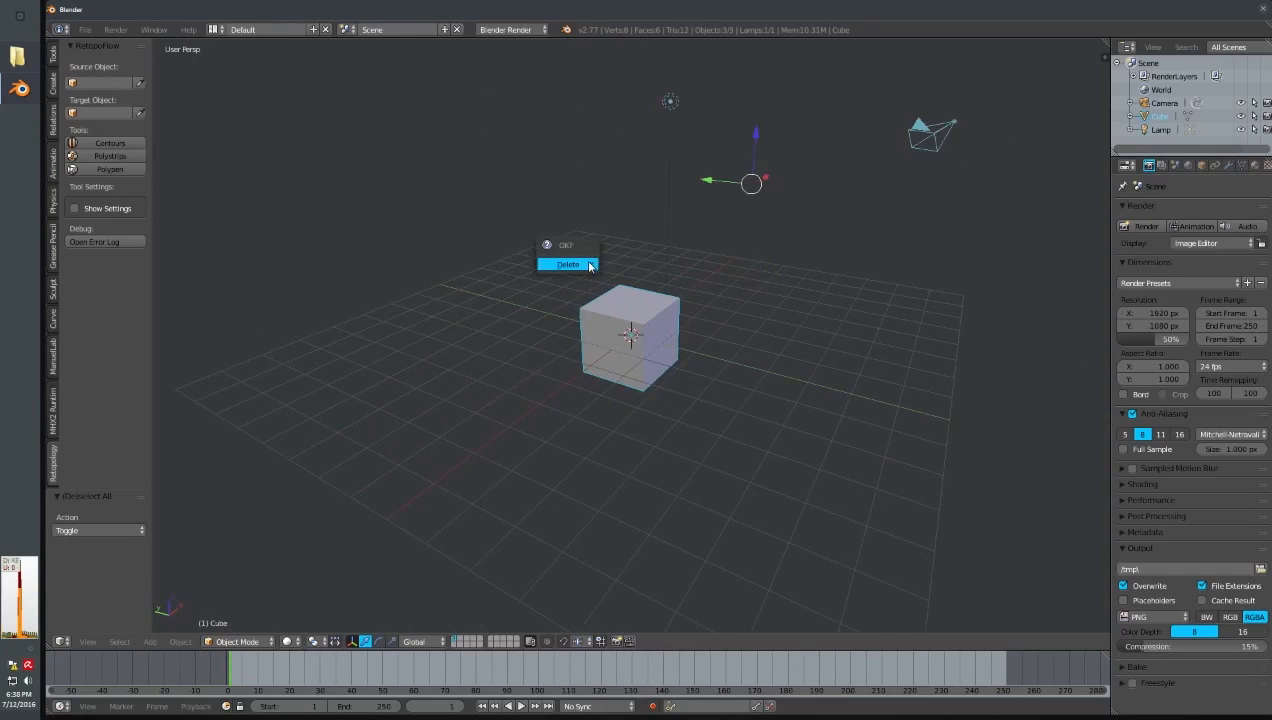
left_click(588, 266)
middle_click_drag(715, 327, 550, 384)
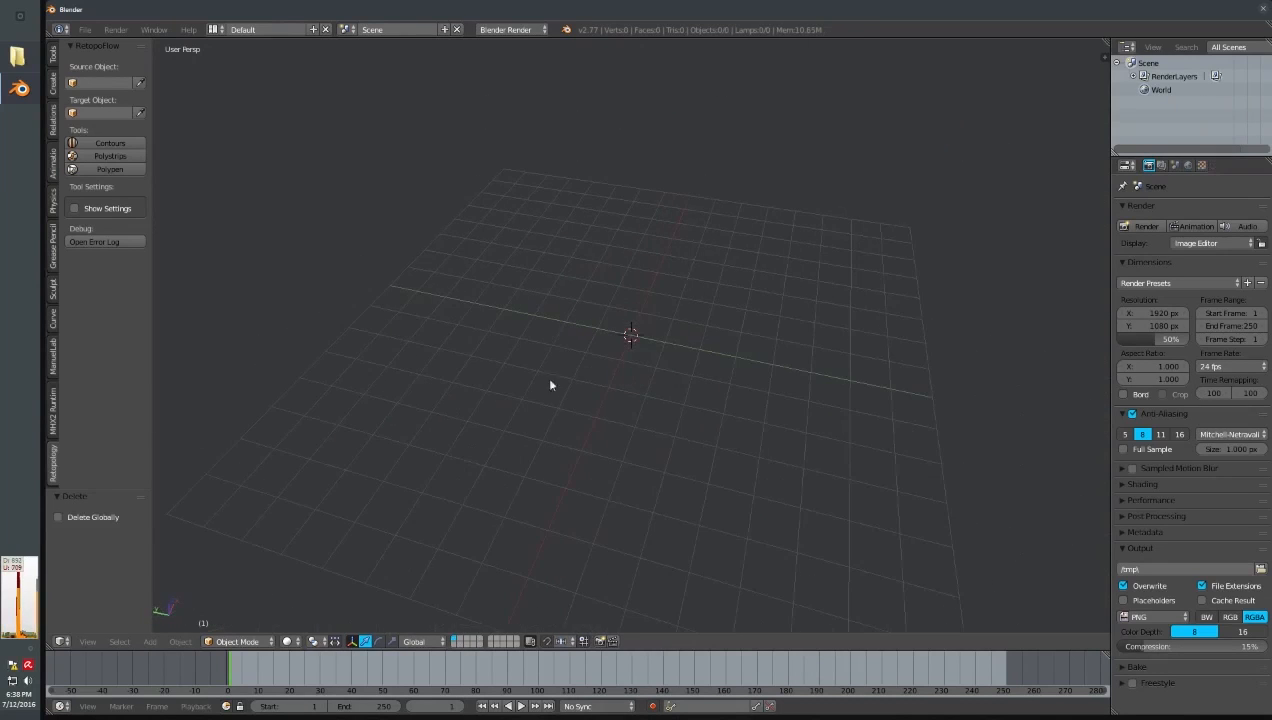
- Check the available import formats for MakeHuman (.mhx2)
left_click(85, 29)
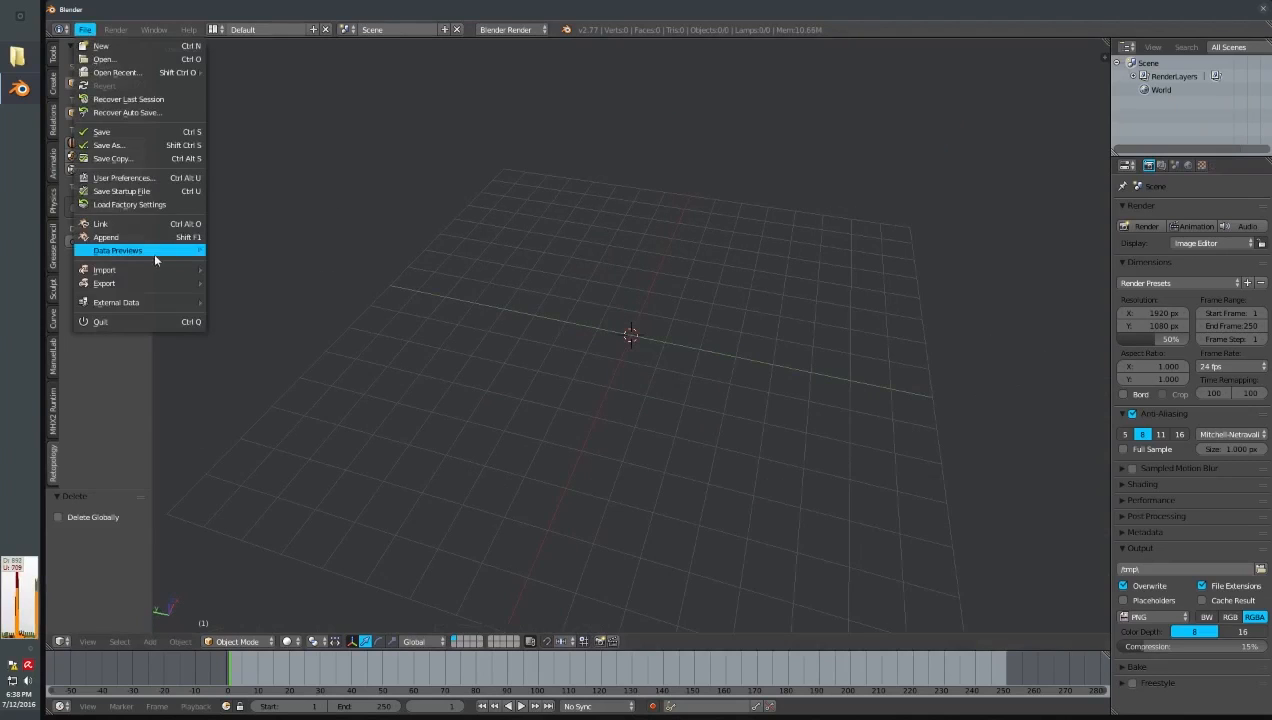
mouse_move(158, 273)
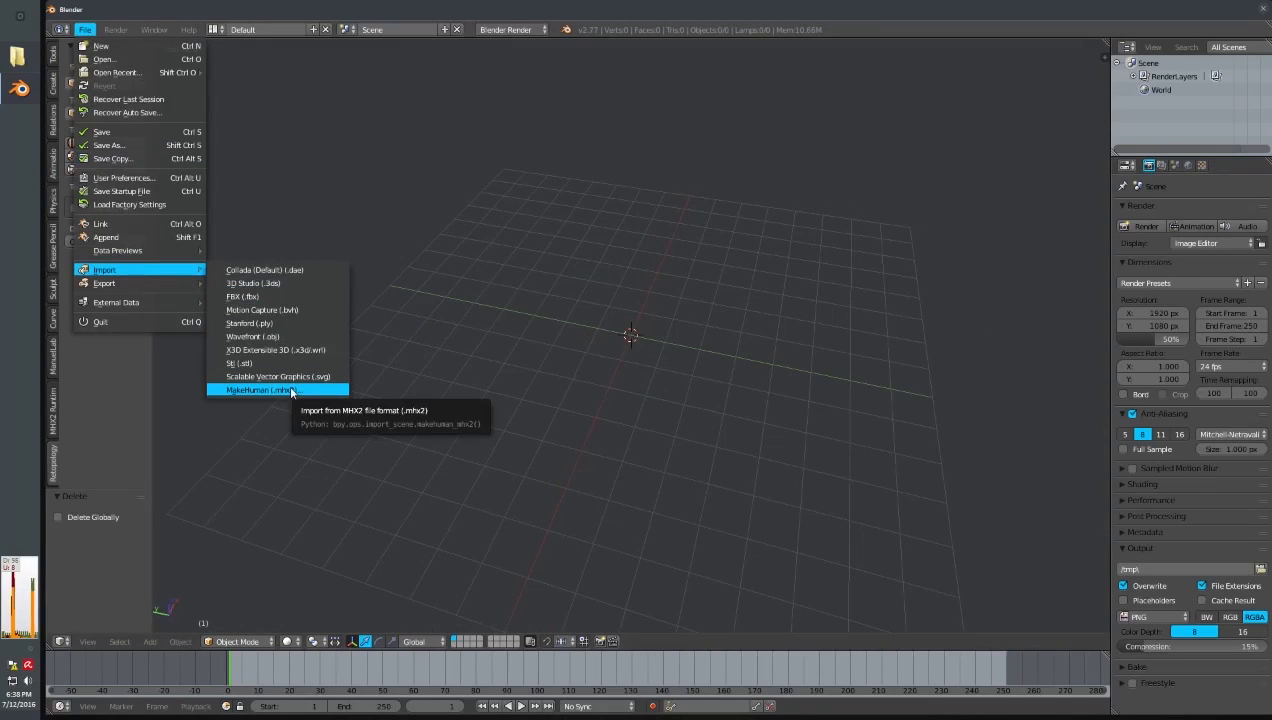
left_click(88, 30)
- Open the add-ons section of the user preferences and filter the add-ons by "makehu"
left_click(88, 30)
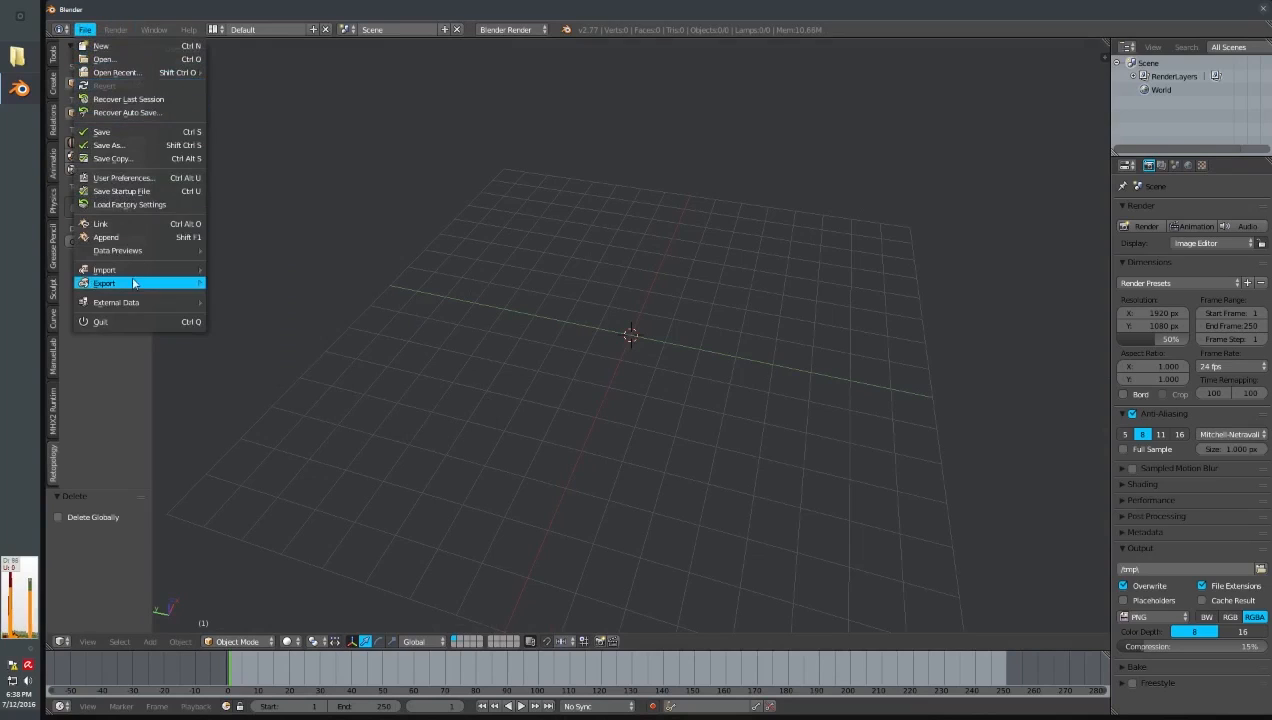
mouse_move(144, 277)
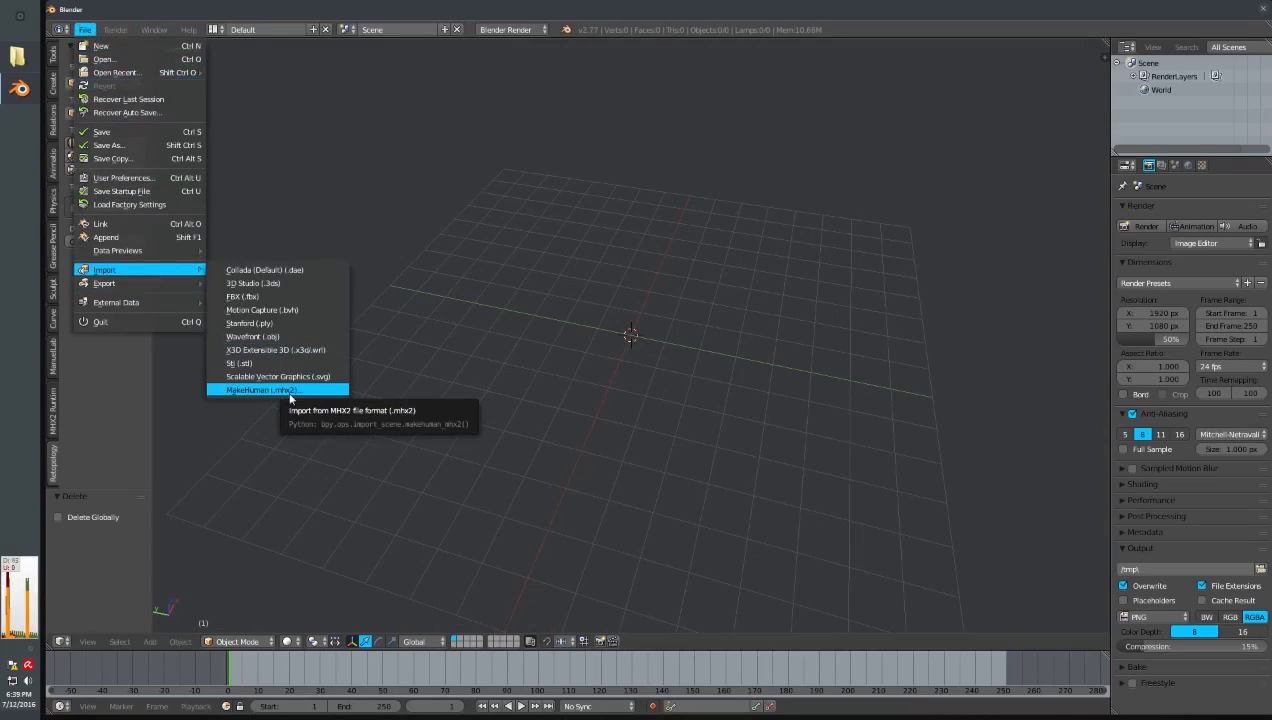
left_click(143, 177)
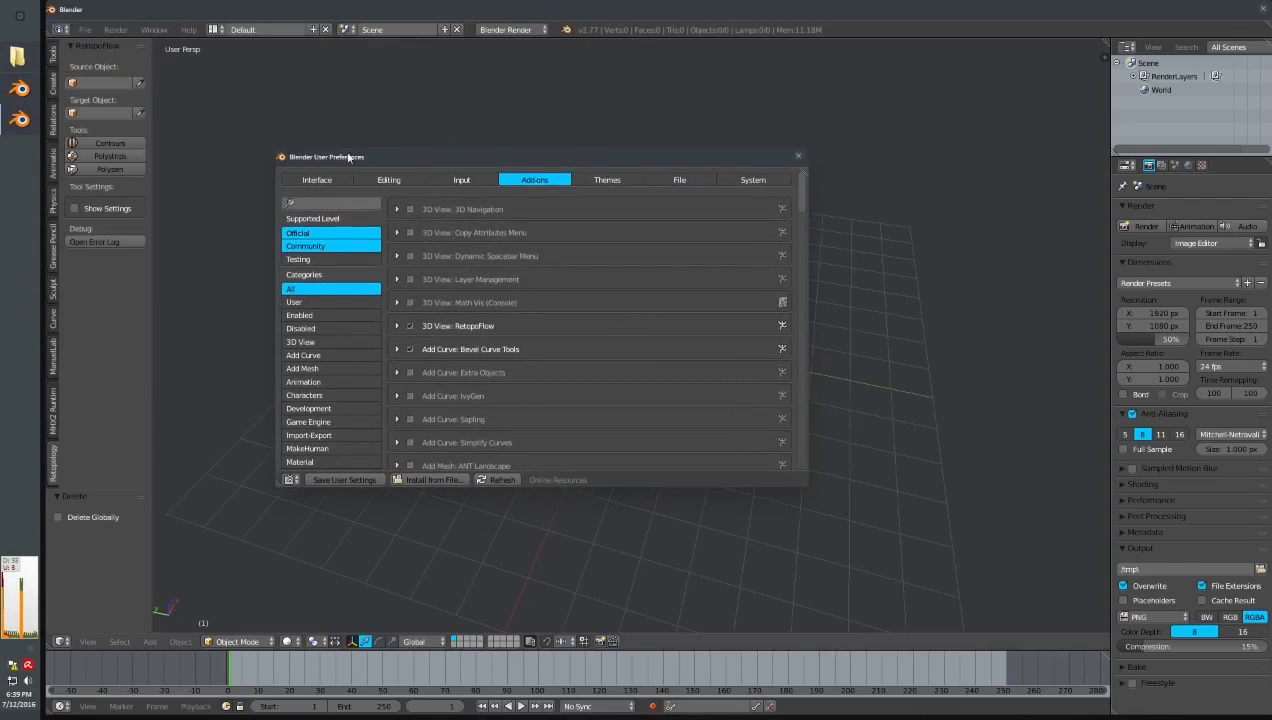
left_click_drag(337, 170, 298, 134)
left_click(85, 29)
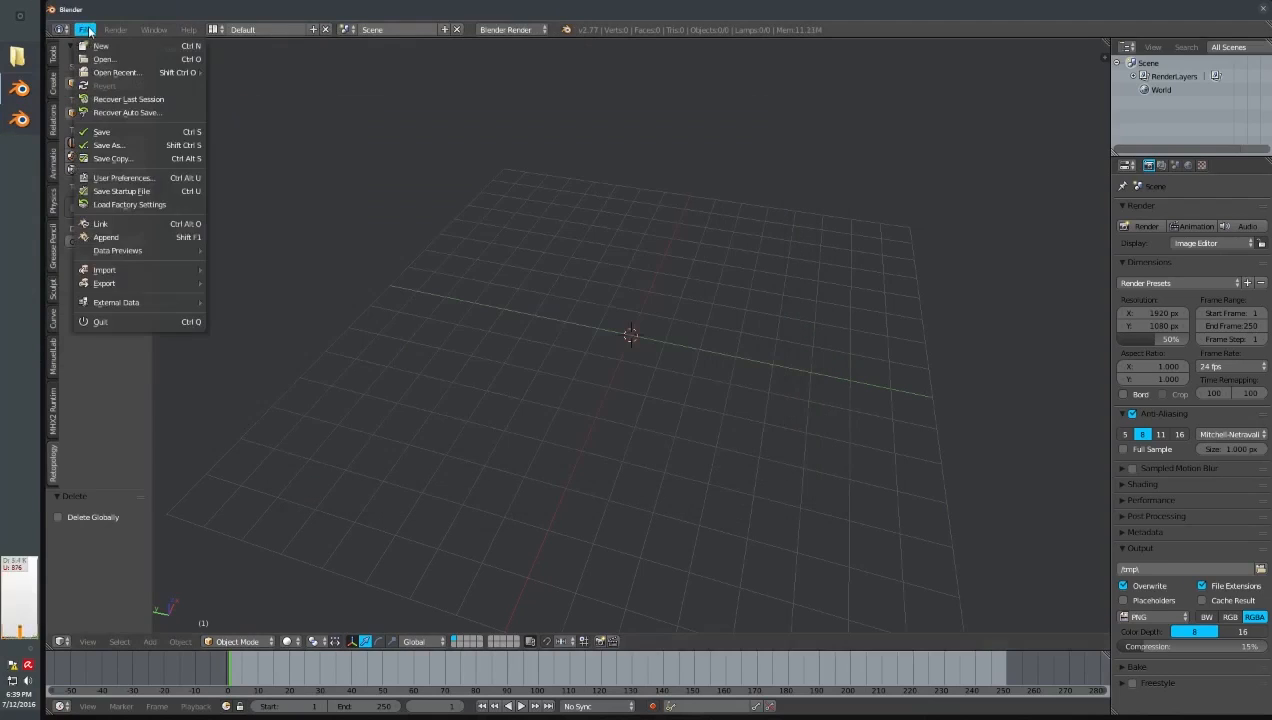
left_click(136, 179)
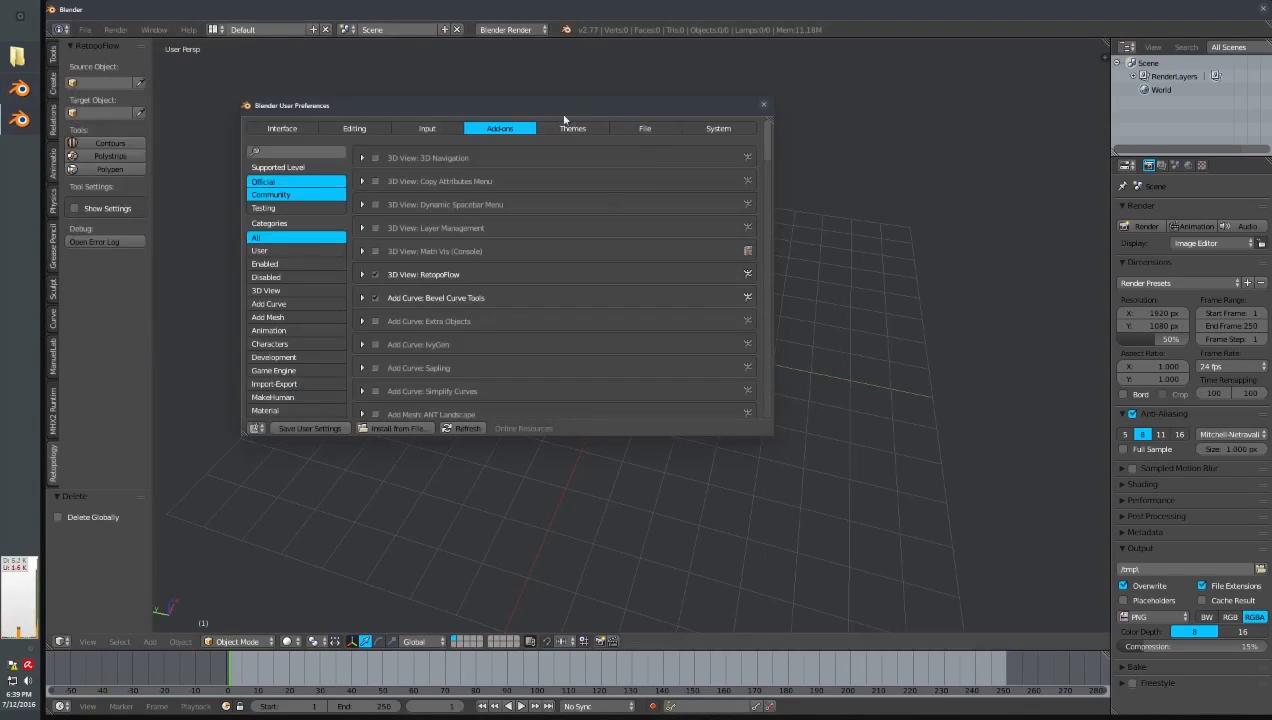
left_click(283, 129)
left_click(503, 130)
type("makehu")
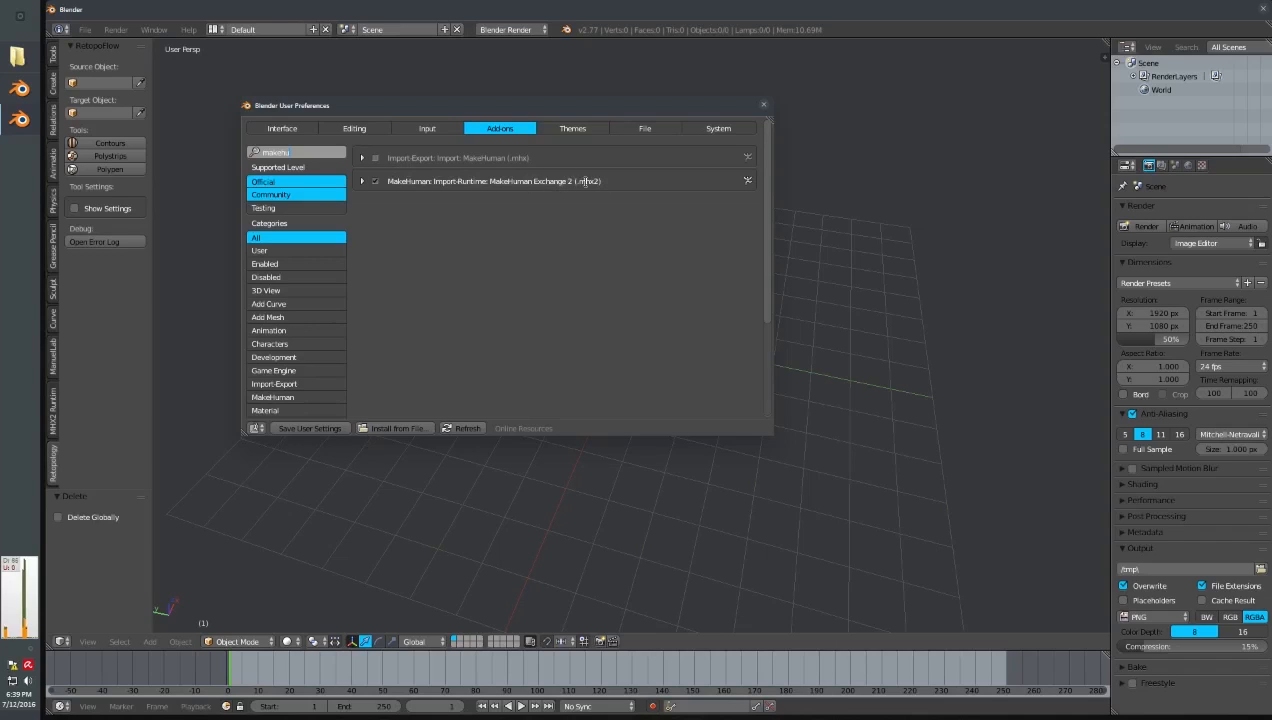
- Disable and re-enable the MakeHuman Exchange 2 (.mhx2) import add-on, and save the user settings
left_click(376, 182)
left_click(376, 182)
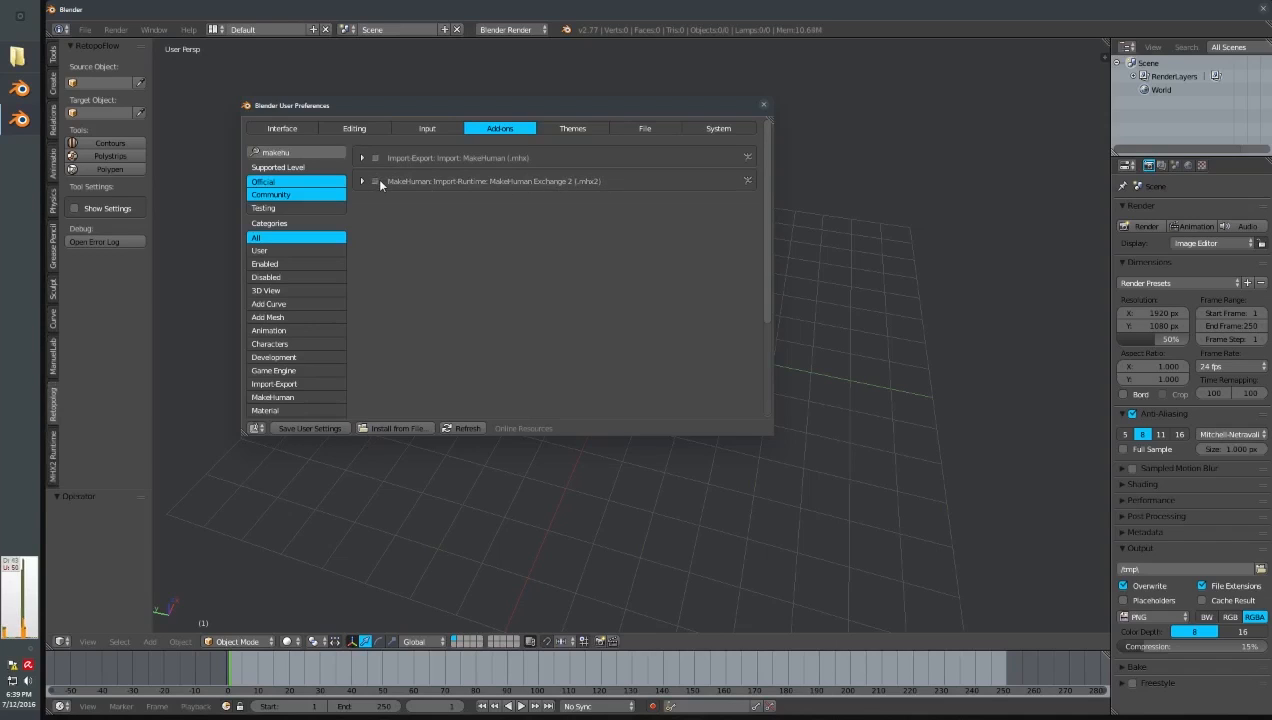
left_click(309, 428)
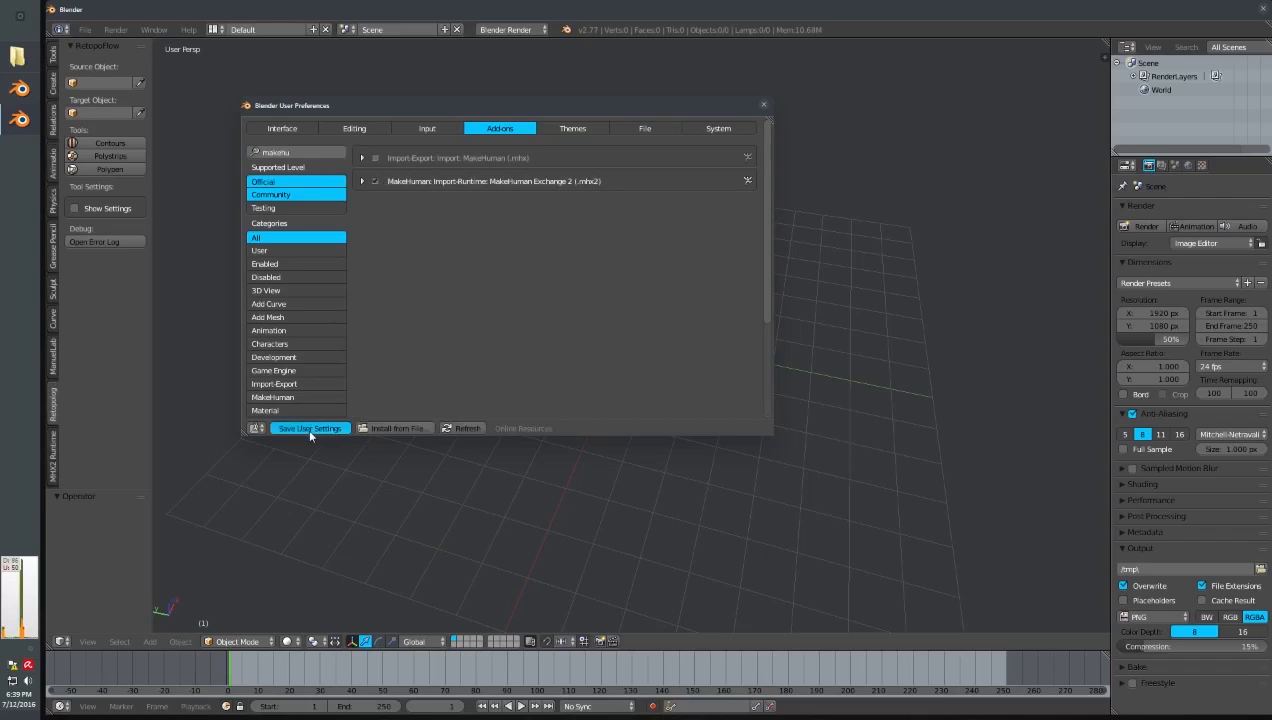
- View the theme settings, then save the user settings and close the preferences
left_click(580, 128)
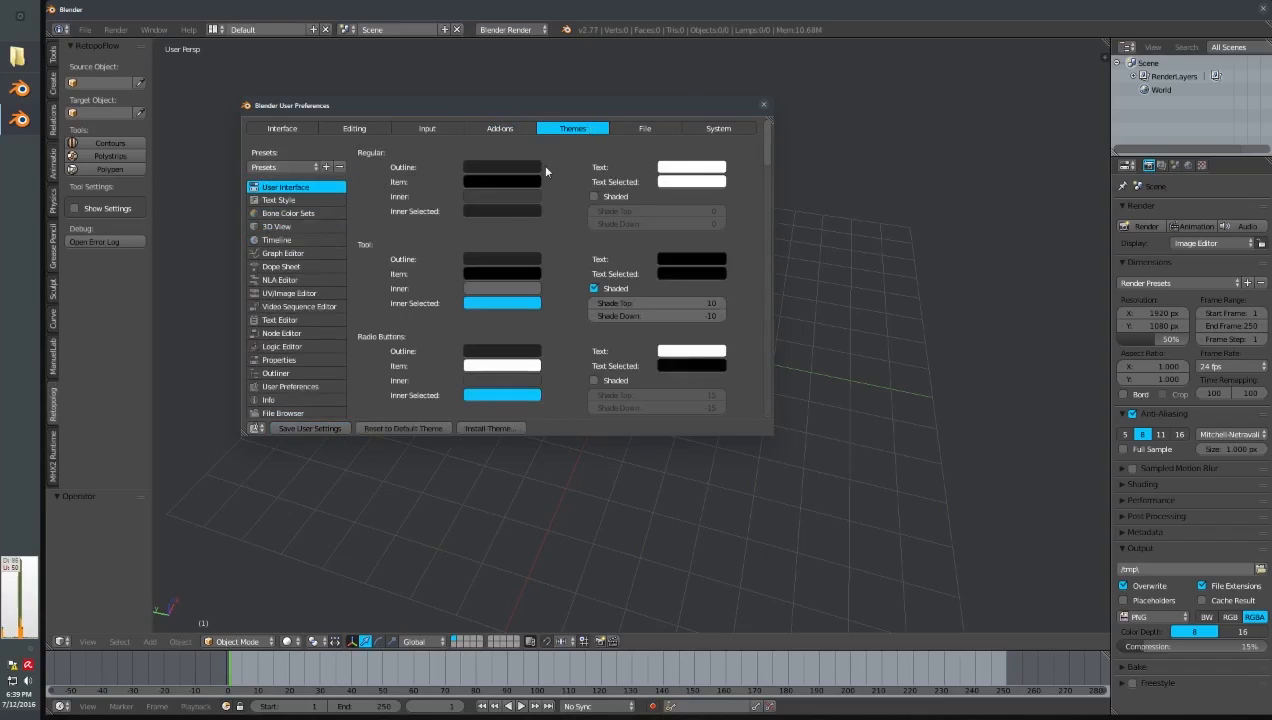
left_click(284, 167)
left_click_drag(622, 112, 729, 178)
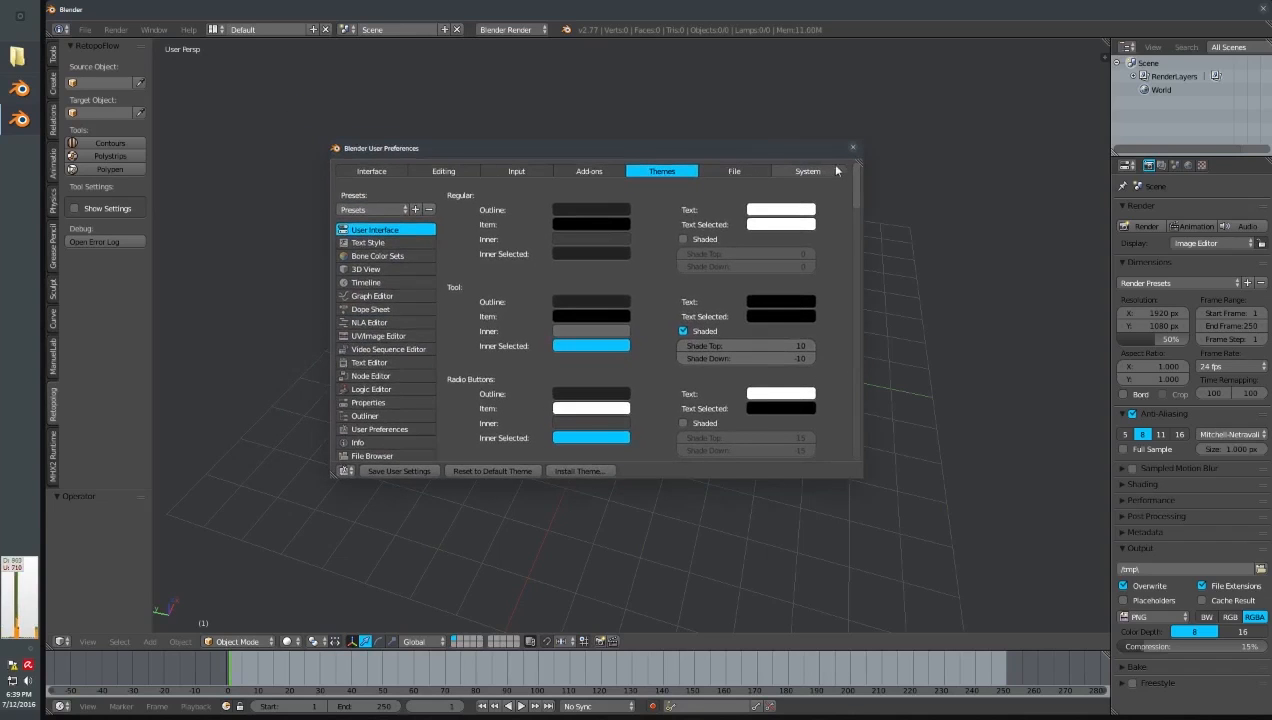
left_click(400, 470)
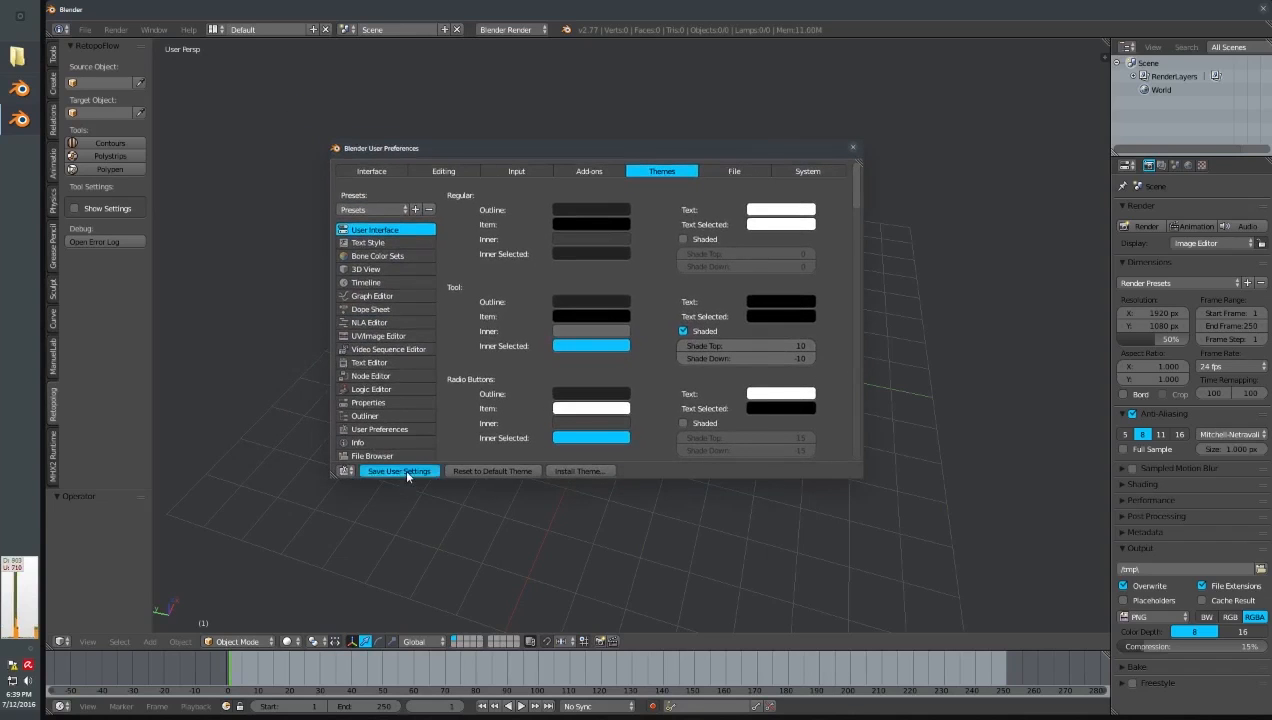
left_click(852, 148)
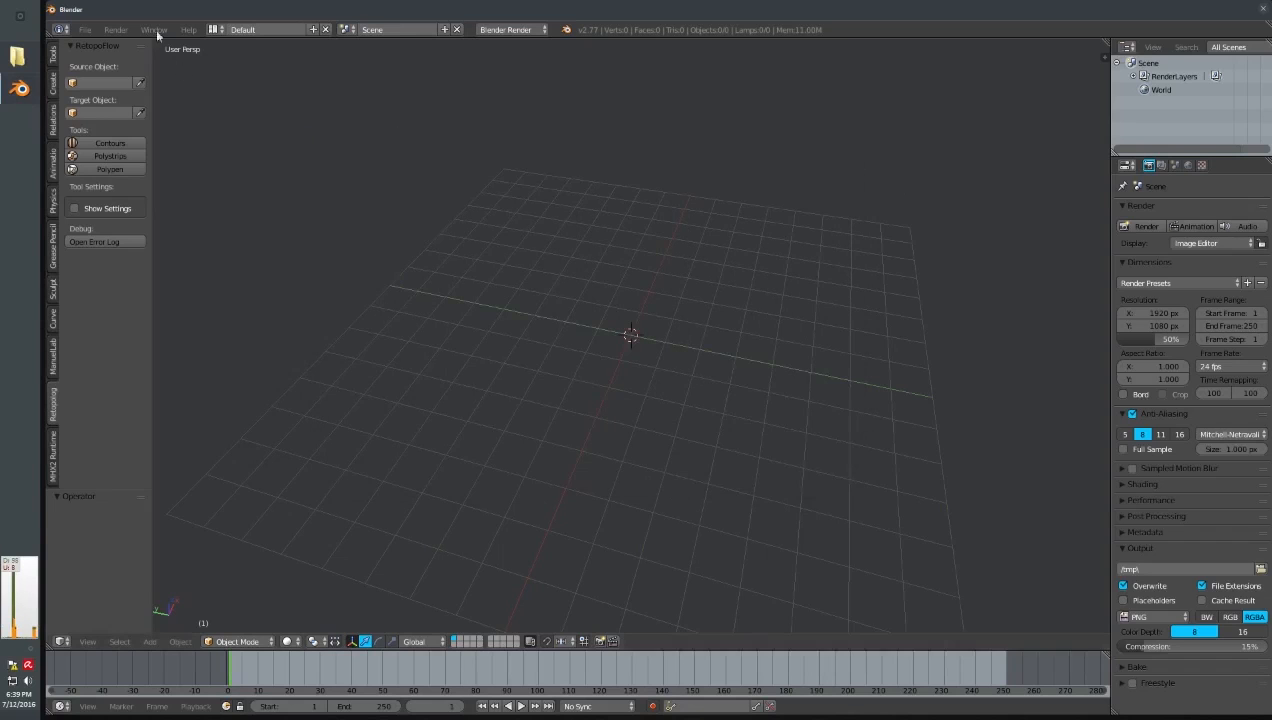
- Import Male Base Mesh.mhx2 from the Desktop folder using the MakeHuman (.mhx2) format
left_click(85, 29)
mouse_move(199, 283)
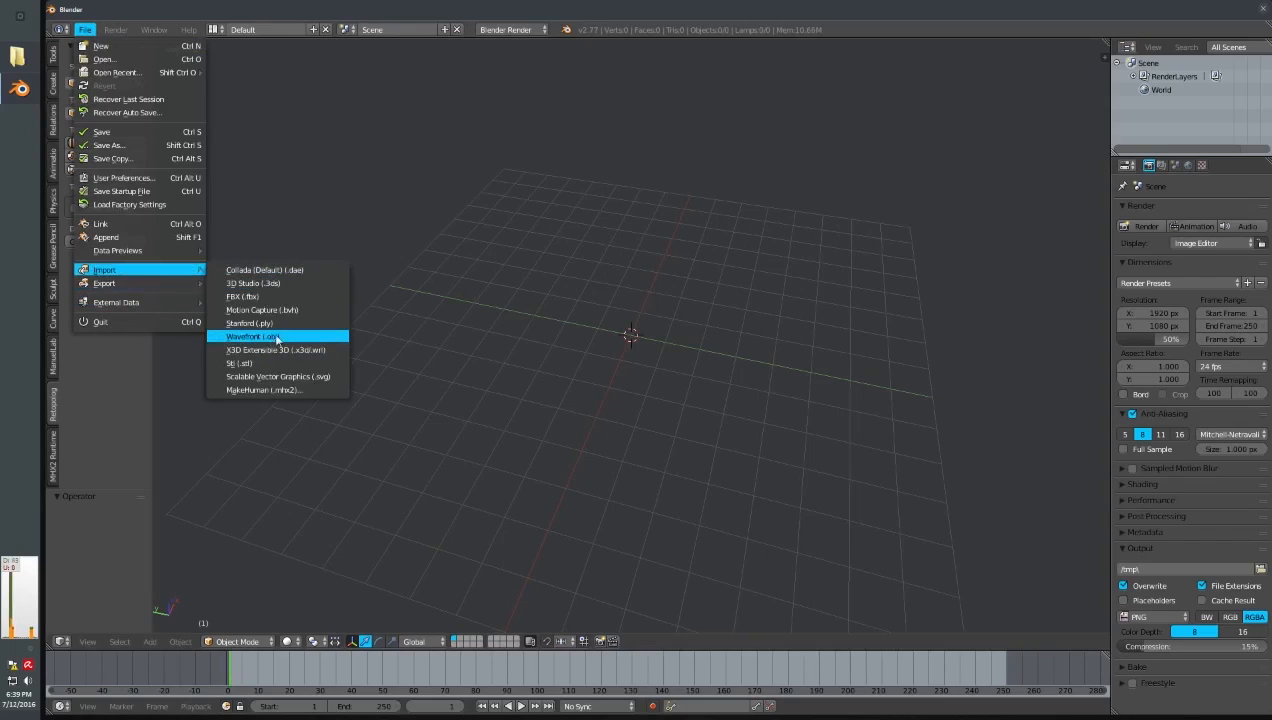
left_click(320, 389)
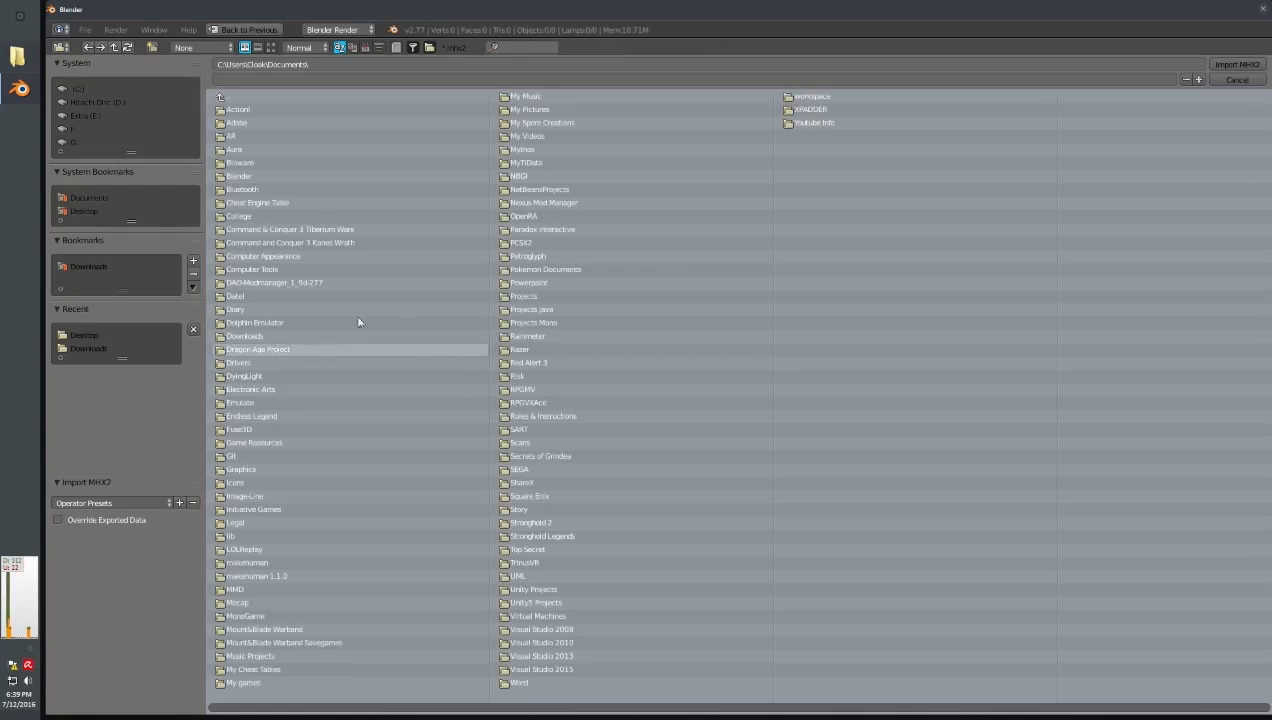
left_click(84, 212)
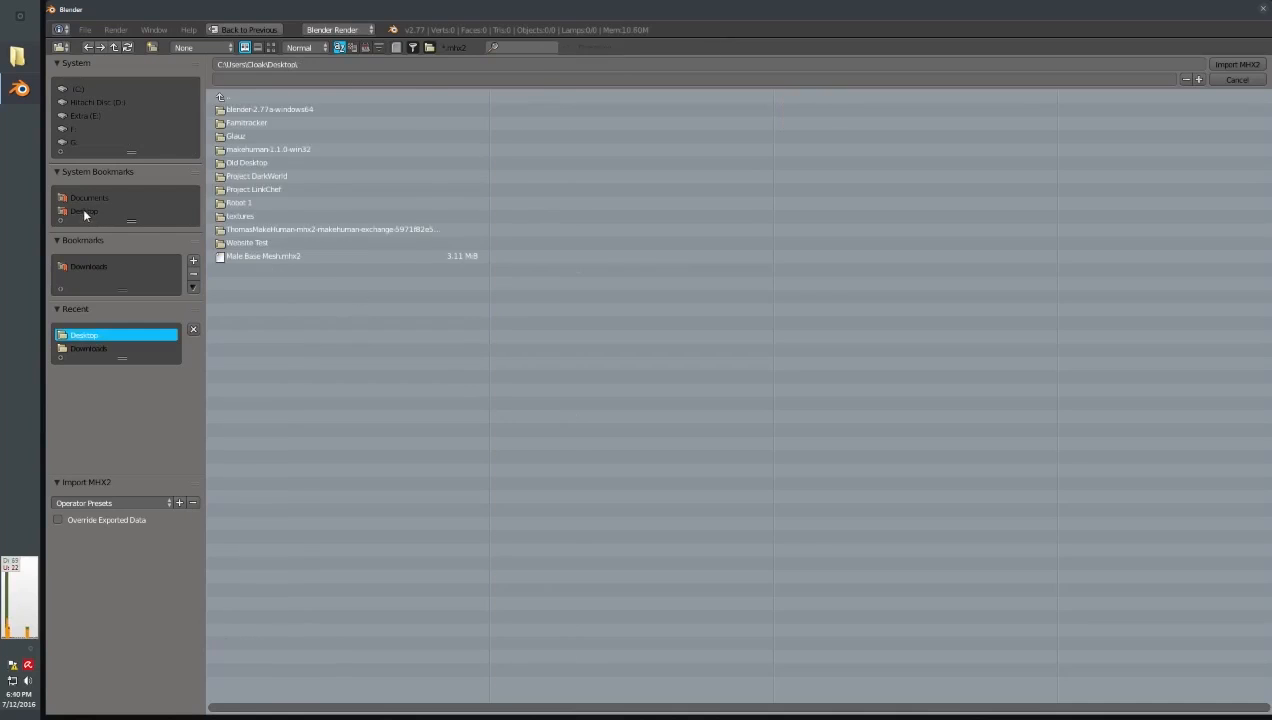
double_click(293, 257)
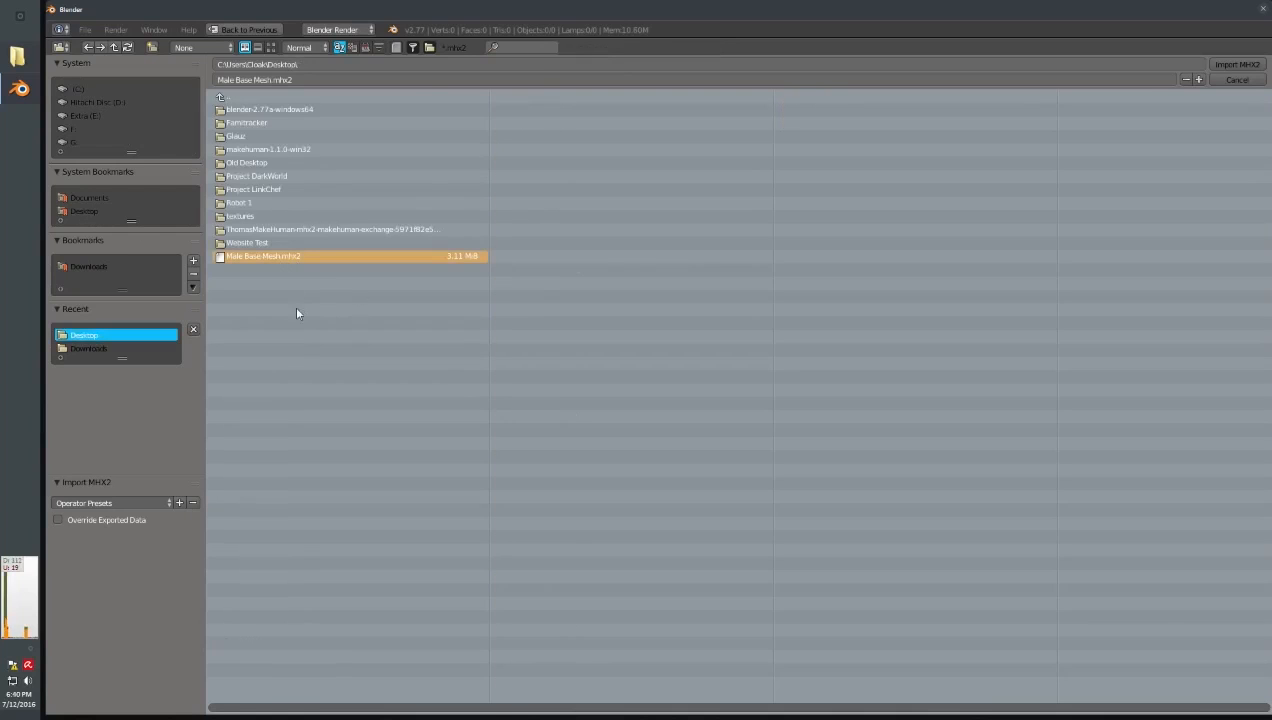
- Check the imported body in wireframe from the front, and return to solid shading in an orthographic front view
scroll(579, 328, "down", 5)
middle_click_drag(615, 273, 575, 266)
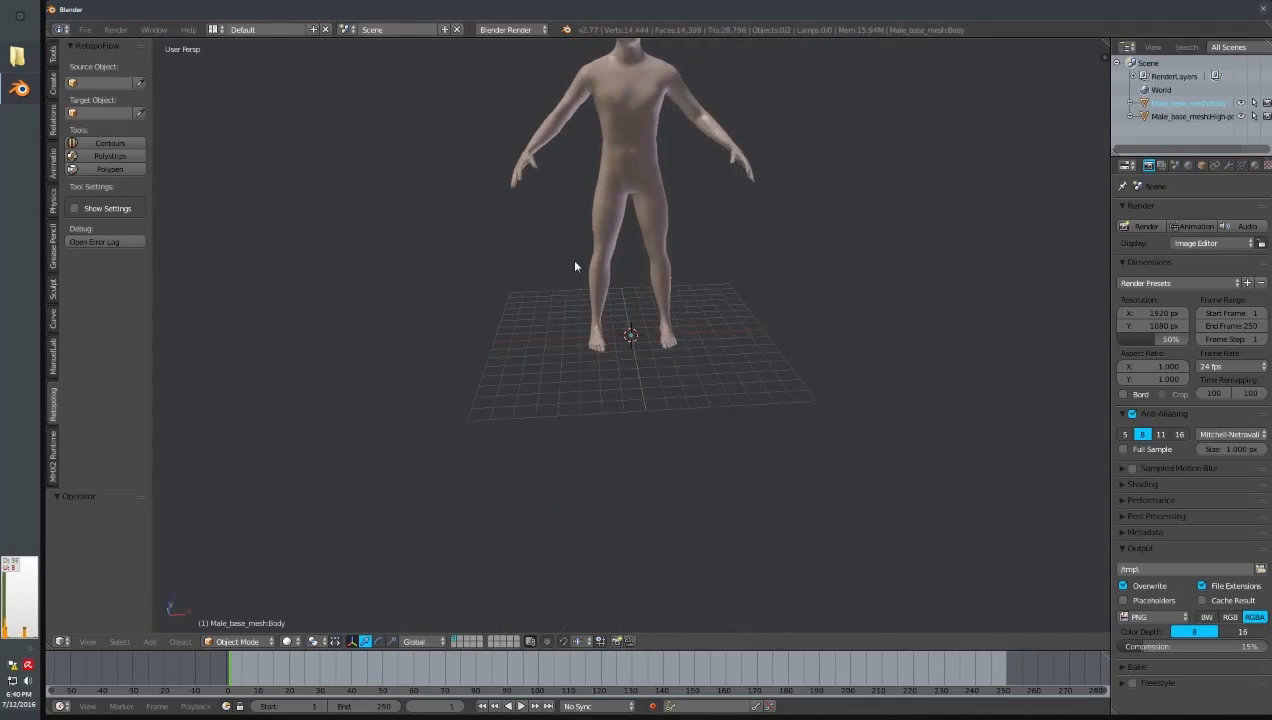
key("KP_1")
scroll(621, 189, "up", 2)
key("z")
middle_click_drag(622, 188, 631, 401, "shift")
scroll(631, 405, "down", 2)
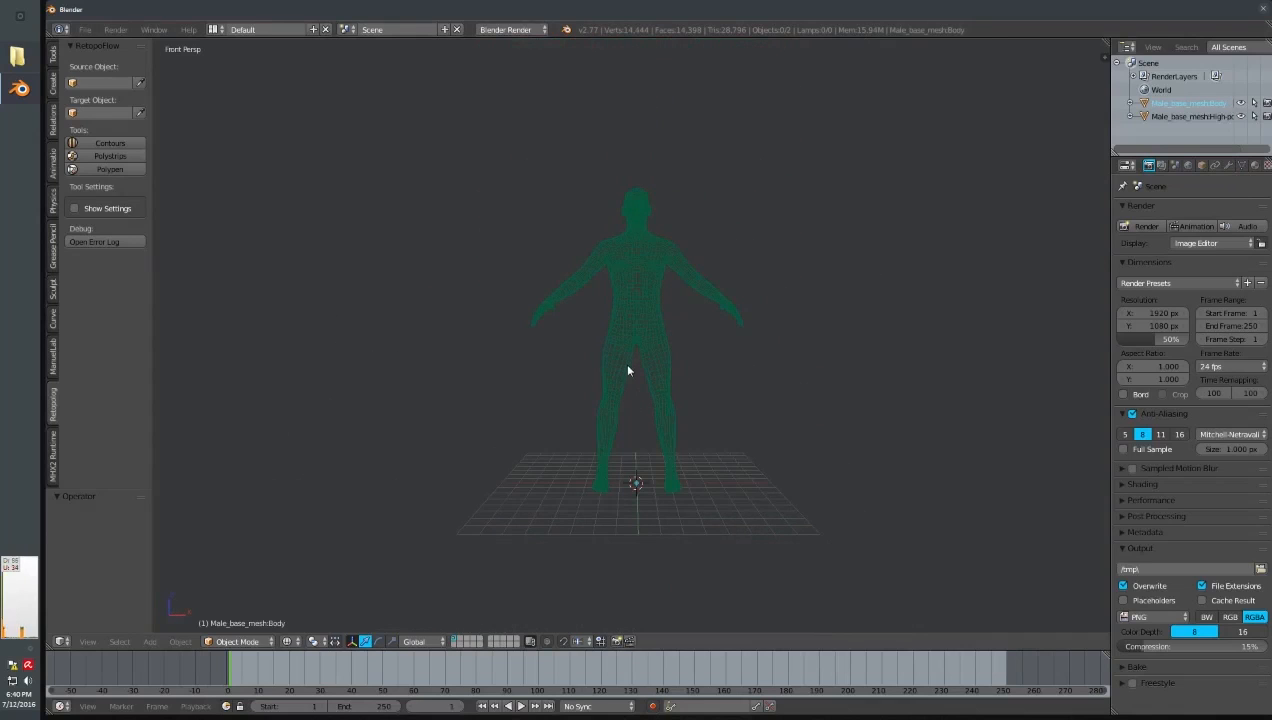
key("z")
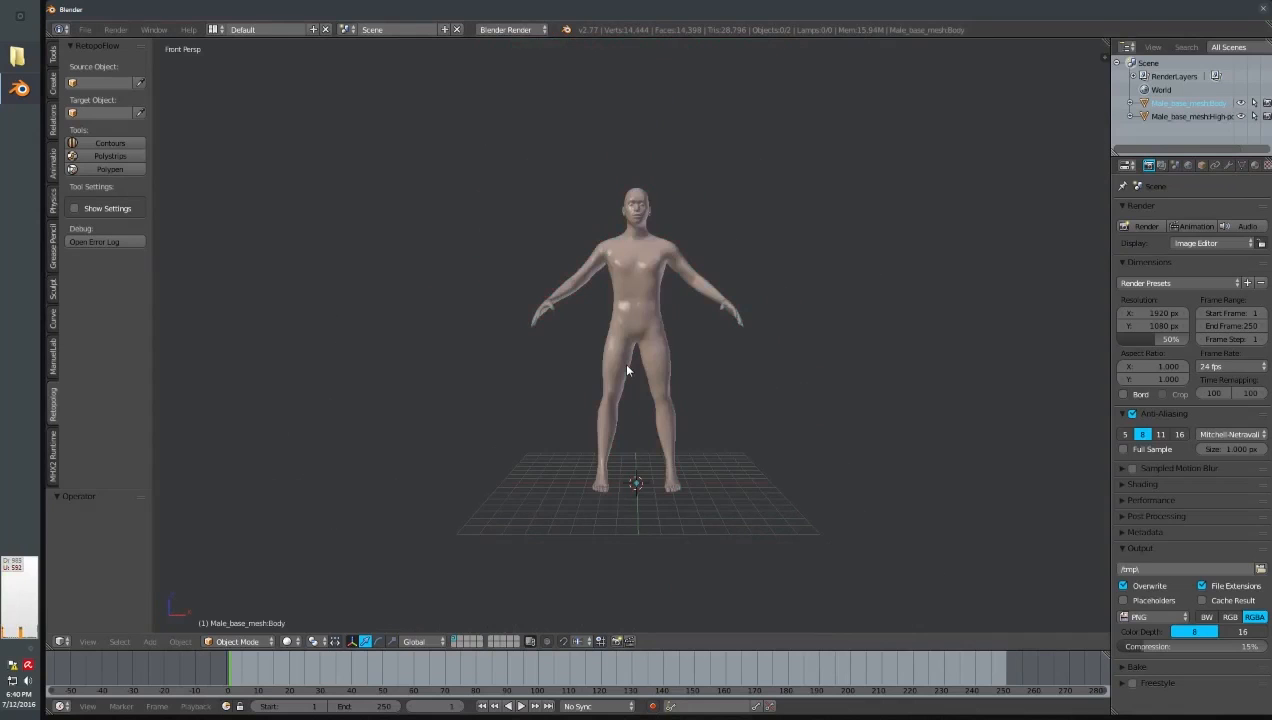
key("KP_5")
scroll(628, 365, "up", 2)
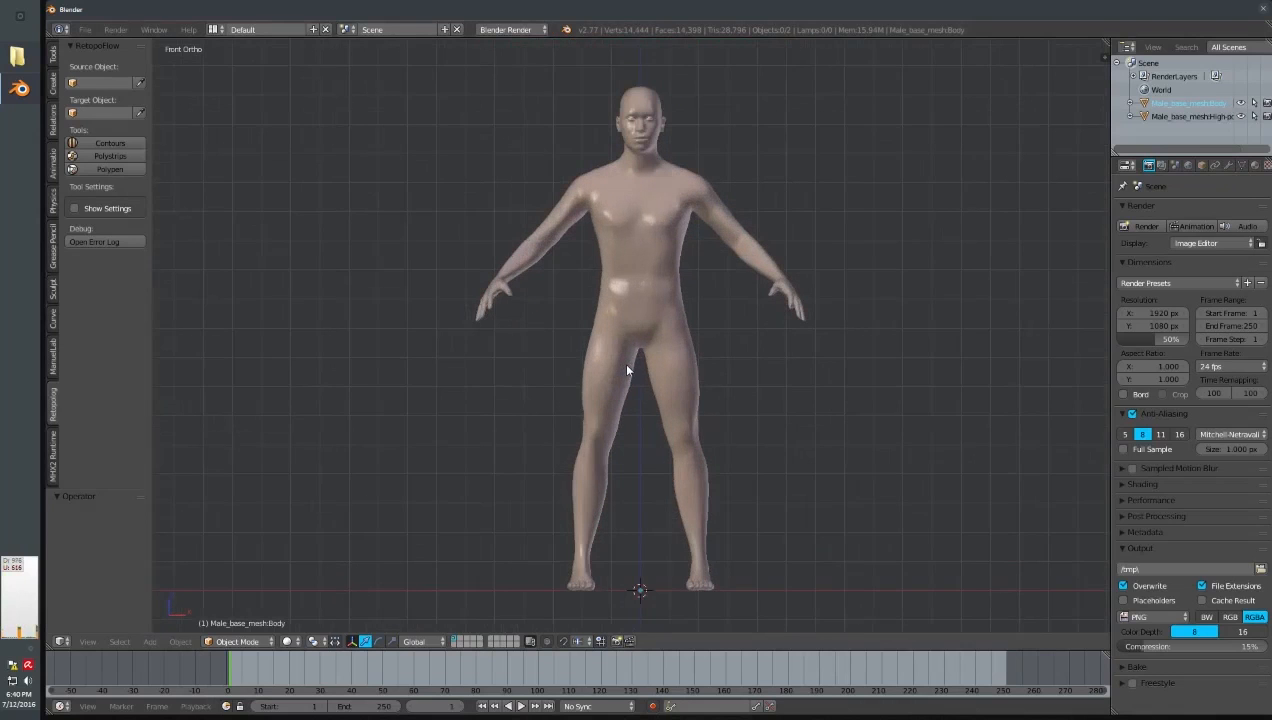
- Put the male body mesh in Edit Mode and select individual vertices on the cheek
middle_click_drag(676, 284, 737, 476, "shift")
scroll(648, 420, "up", 6)
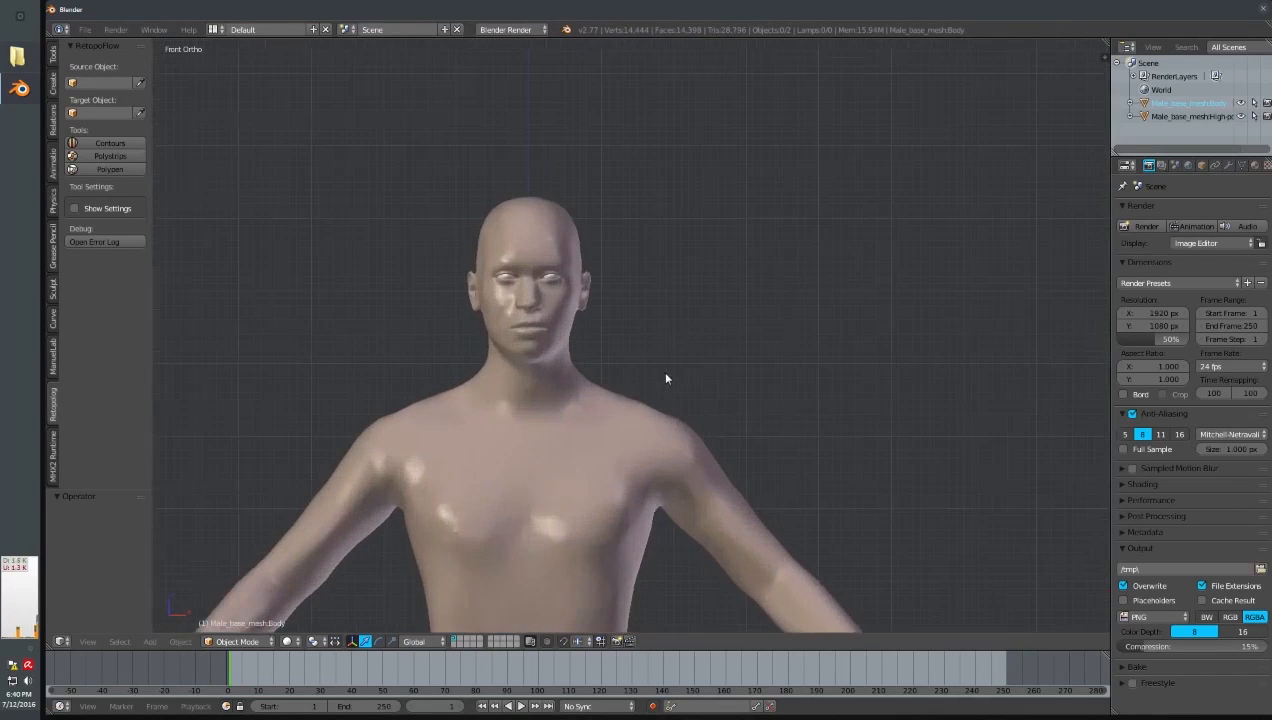
middle_click_drag(757, 306, 697, 371, "shift")
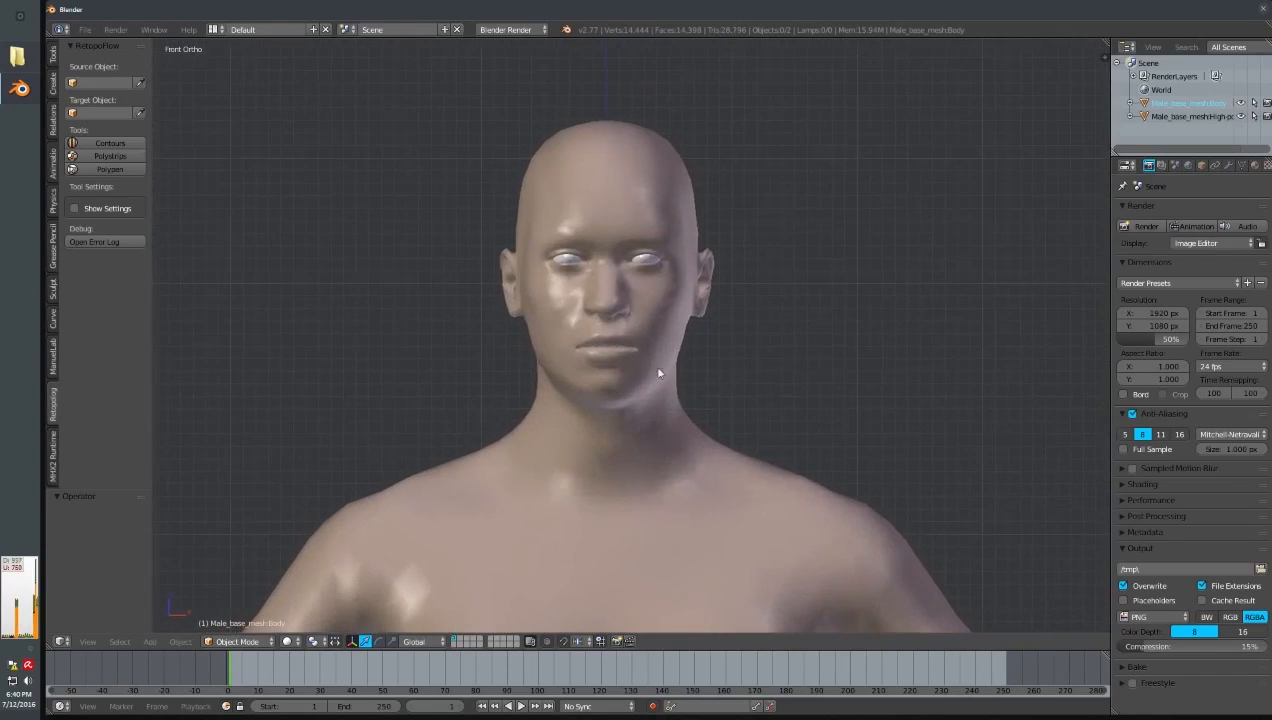
right_click(603, 304)
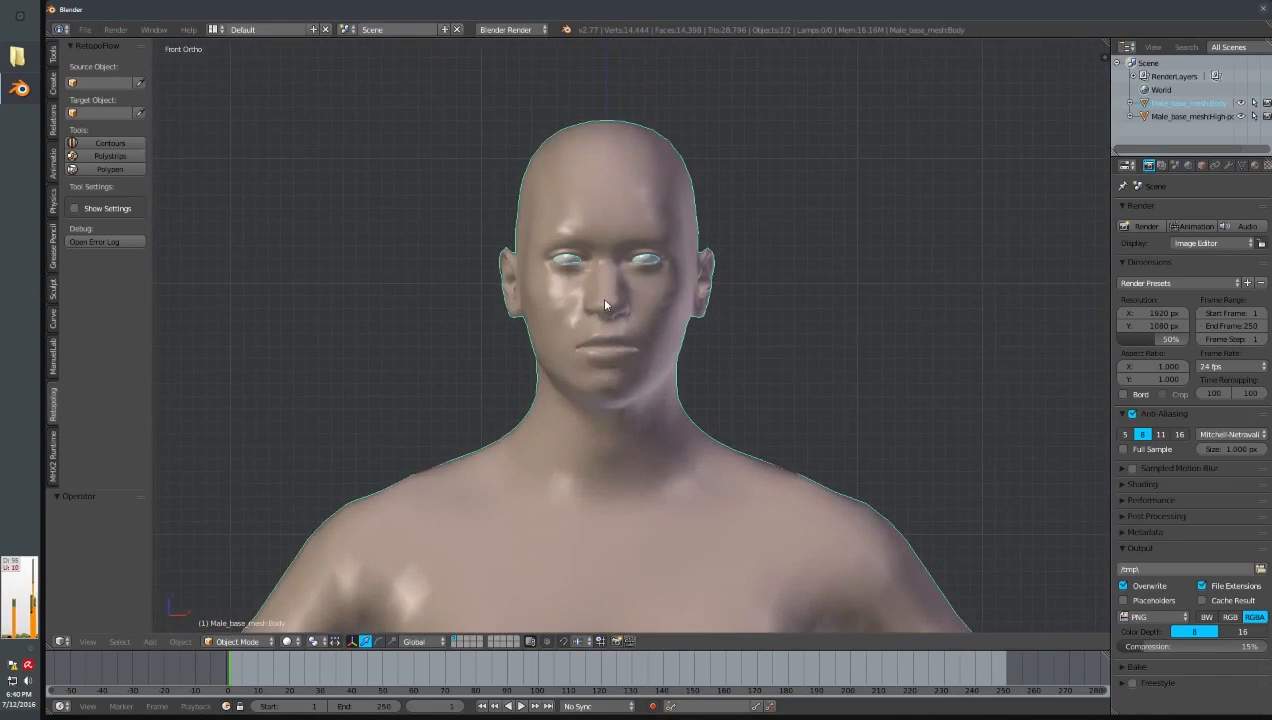
key("Tab")
scroll(635, 378, "up", 3)
middle_click_drag(635, 378, 655, 431, "shift")
right_click(625, 326)
right_click(703, 361)
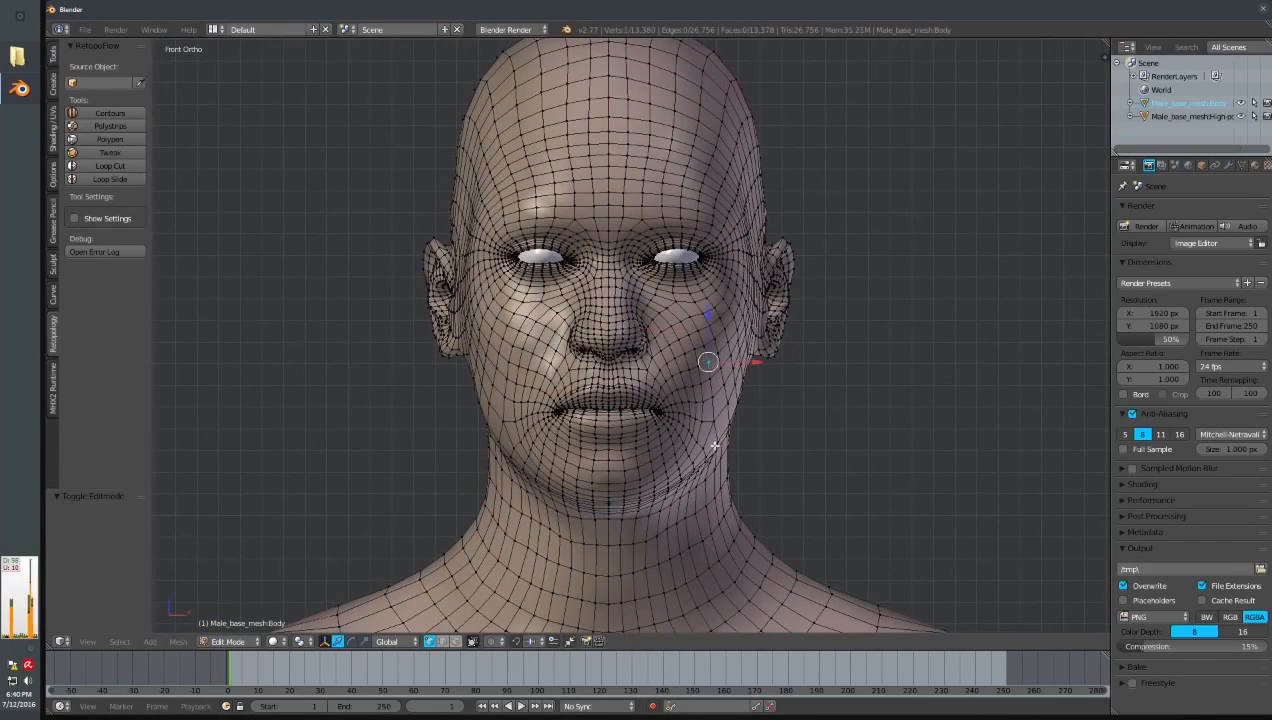
right_click(728, 308)
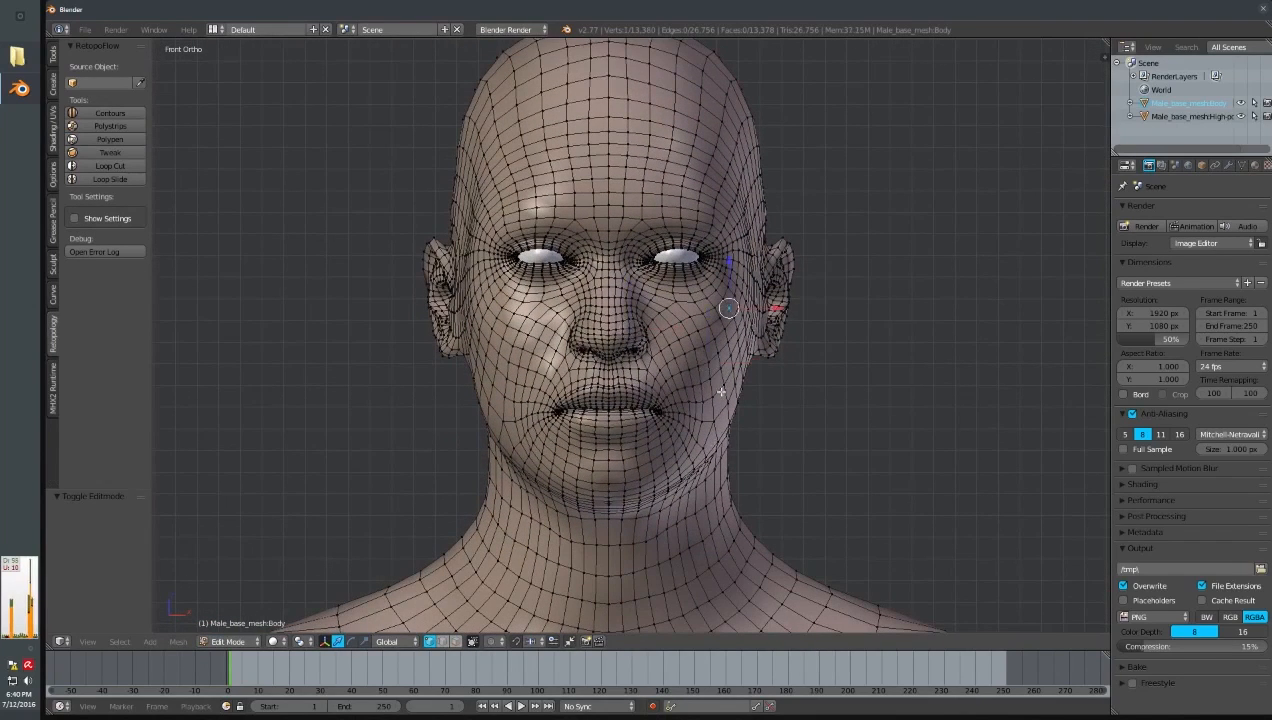
- Select an edge on the cheek in edge select mode, then a cheek face in face select mode
left_click(443, 642)
right_click(702, 337)
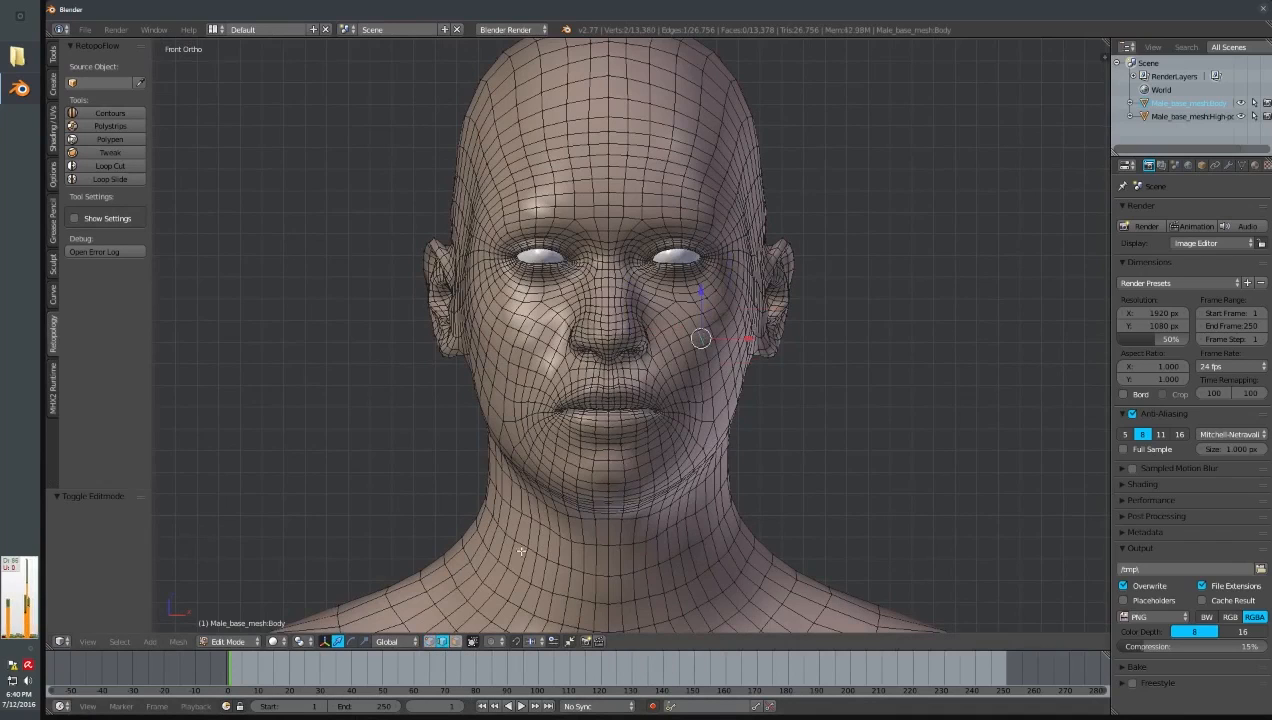
left_click(456, 641)
right_click(711, 318)
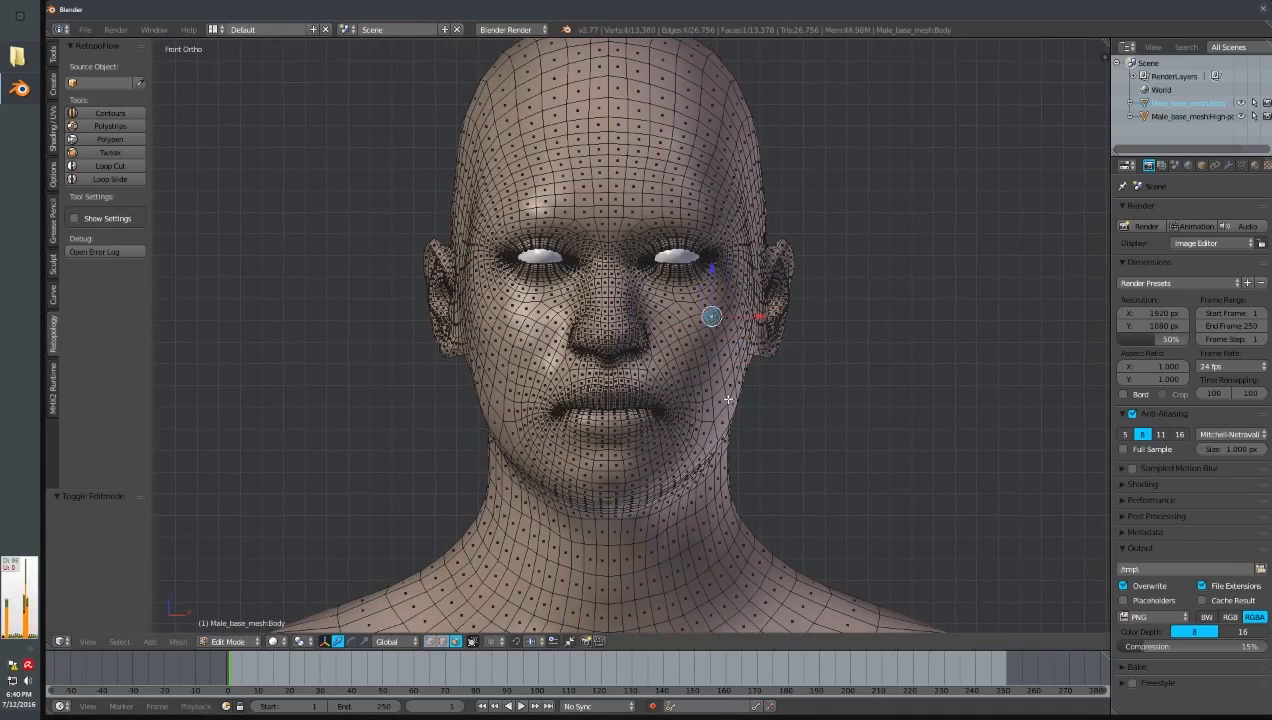
- Try extruding and enlarging the selected cheek face, and undo the scaling
key("e")
right_click(852, 376)
key("s")
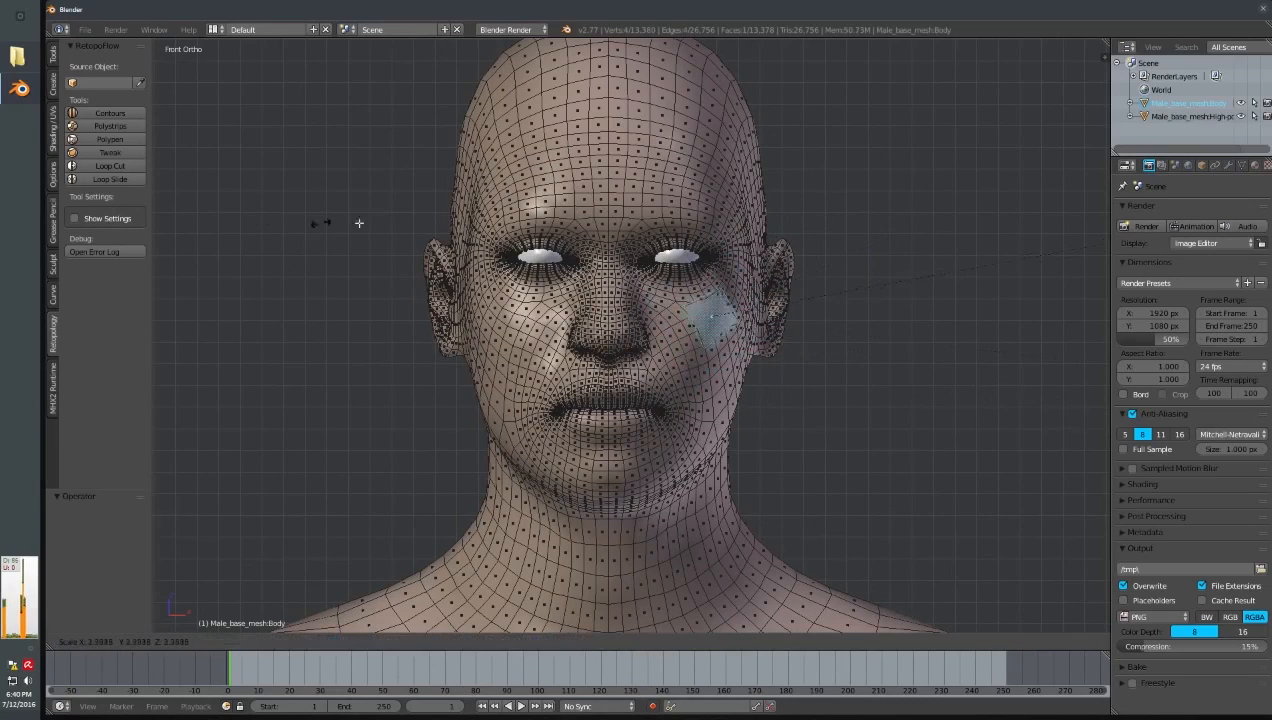
left_click(490, 249)
key("ctrl+z")
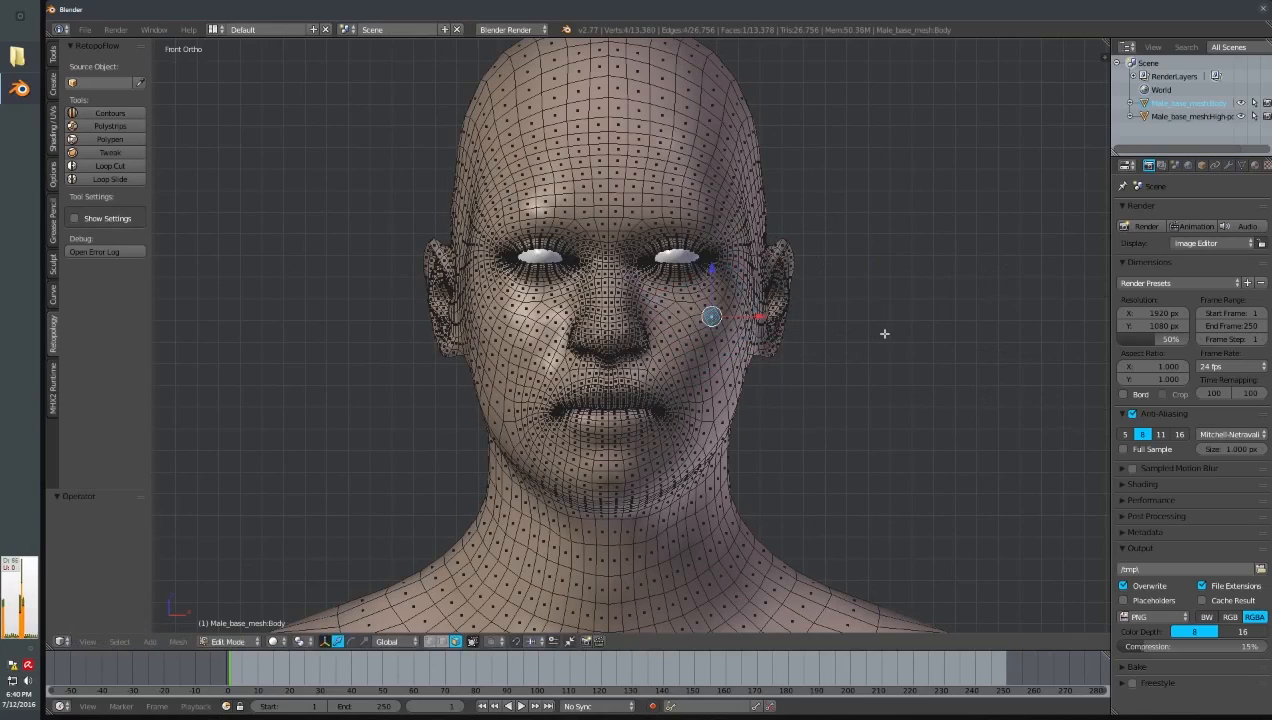
- Try rotating the selected cheek face, and undo the rotation
key("r")
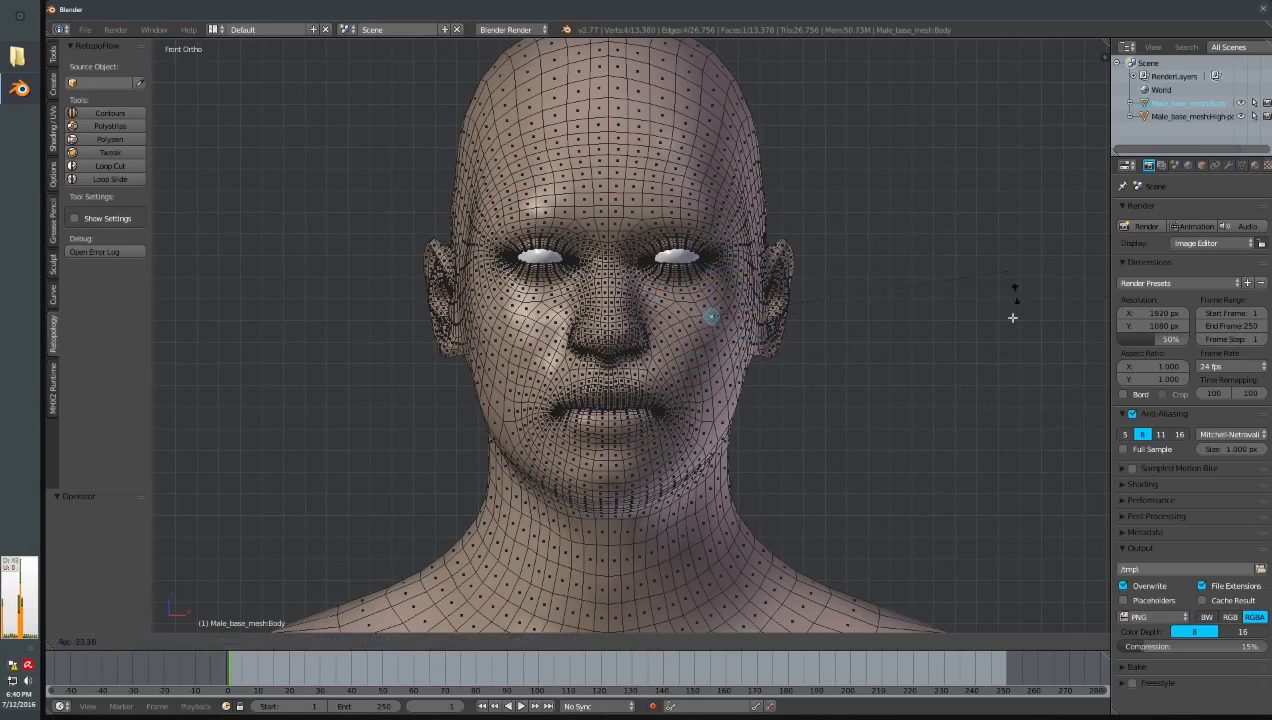
left_click(832, 476)
key("ctrl+z")
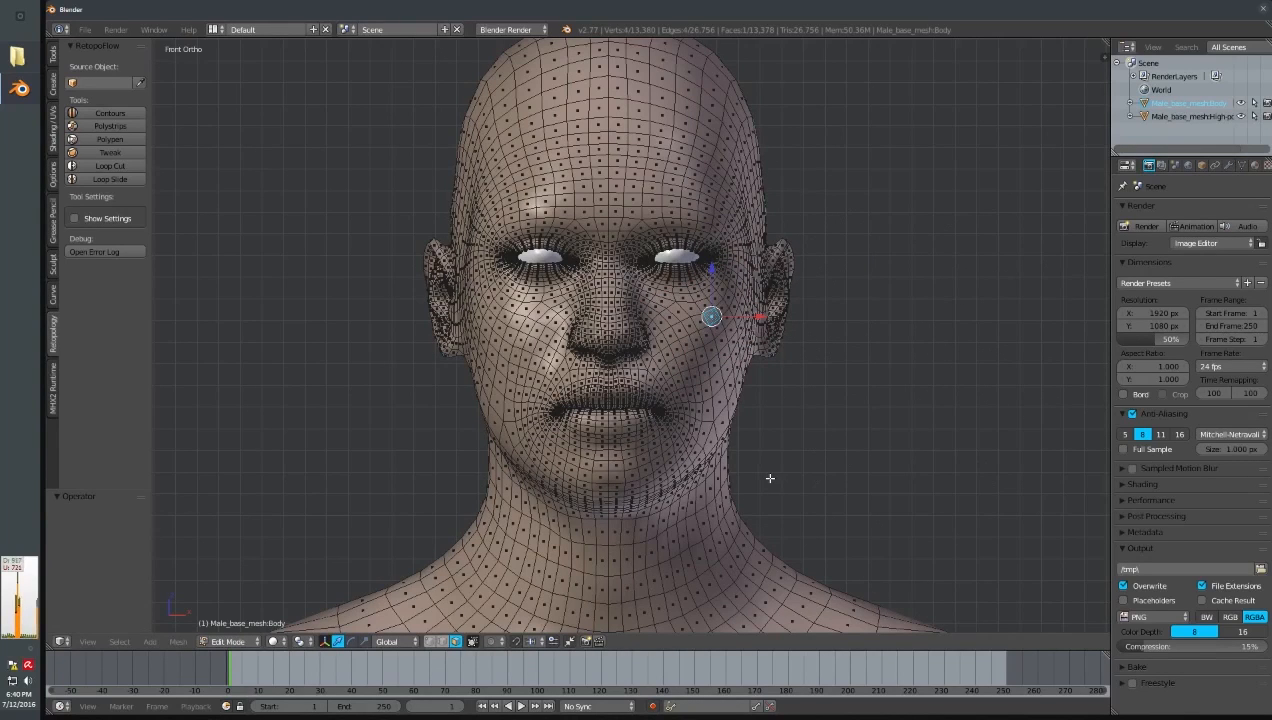
- Try moving a single vertex outward from the side of the face, undo the move, and return to Object Mode
left_click(429, 641)
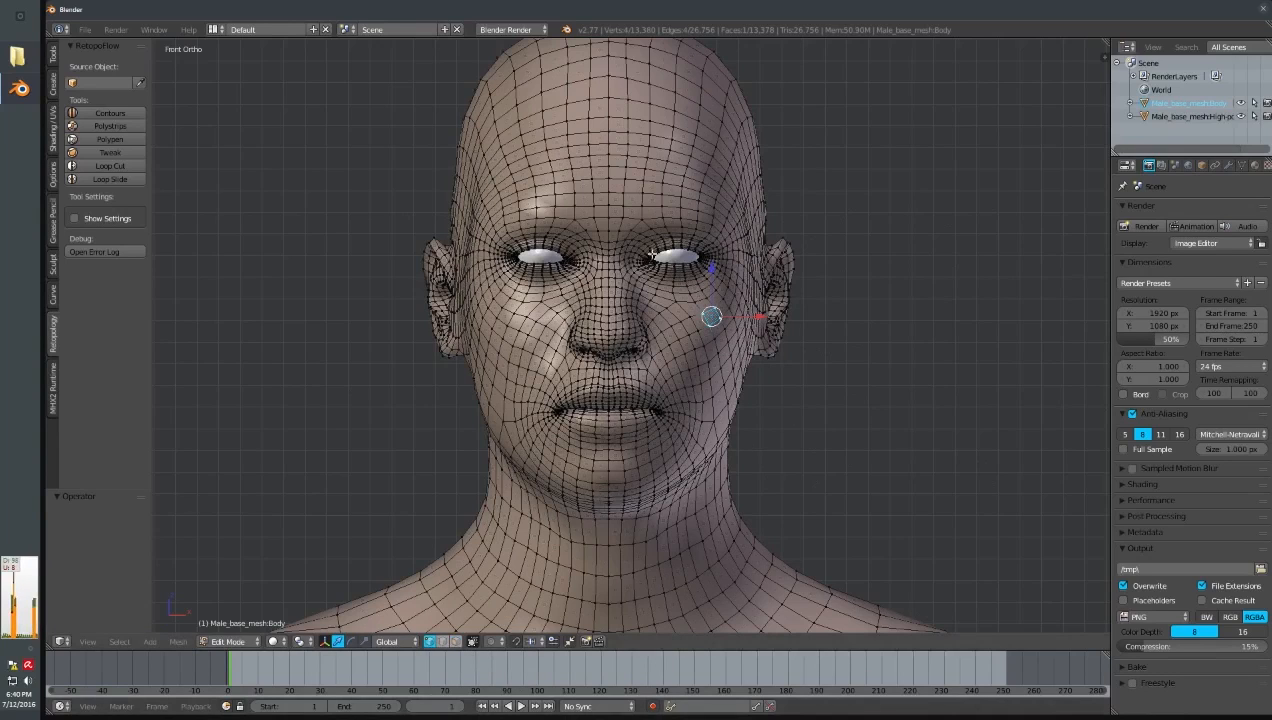
key("g")
left_click(972, 386)
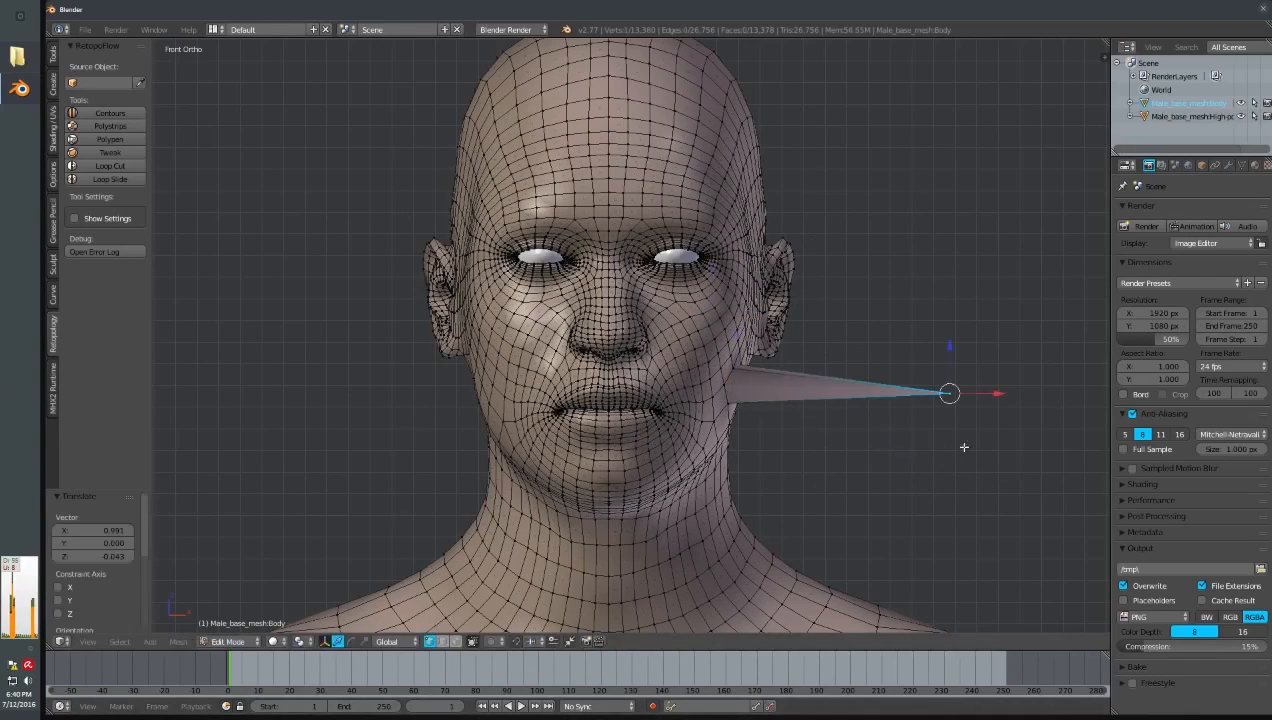
key("ctrl+z")
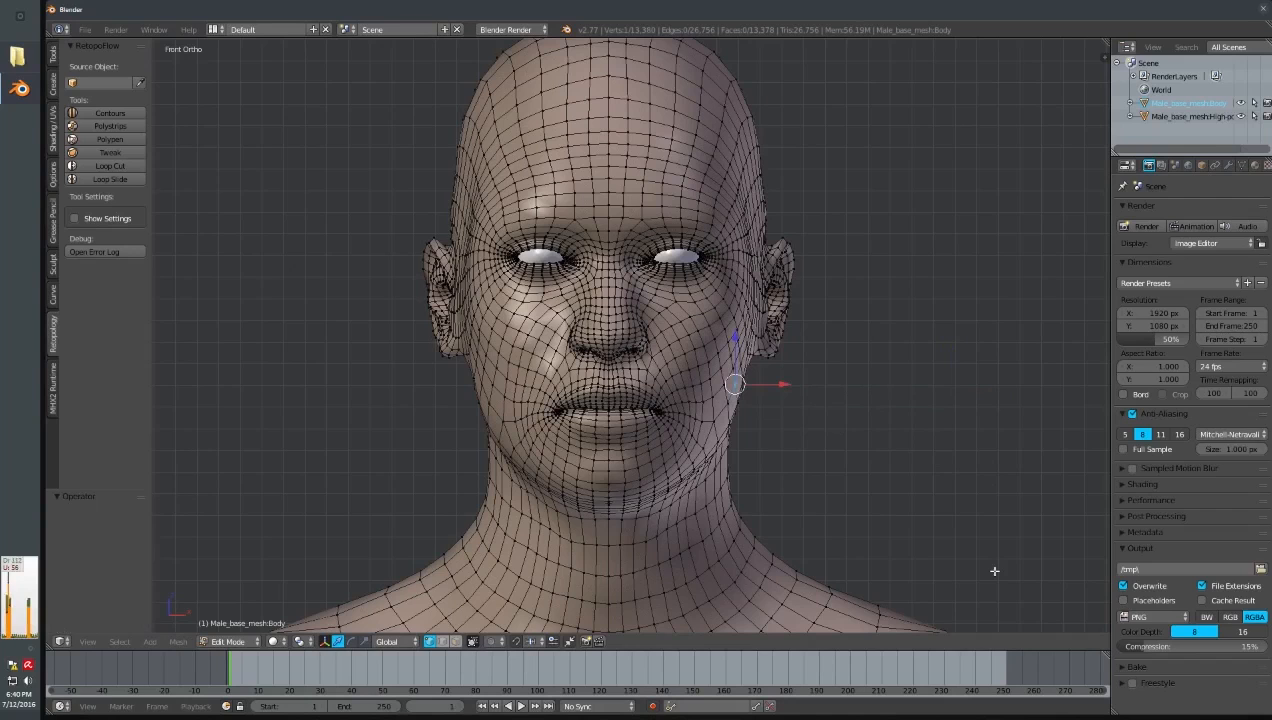
key("Tab")
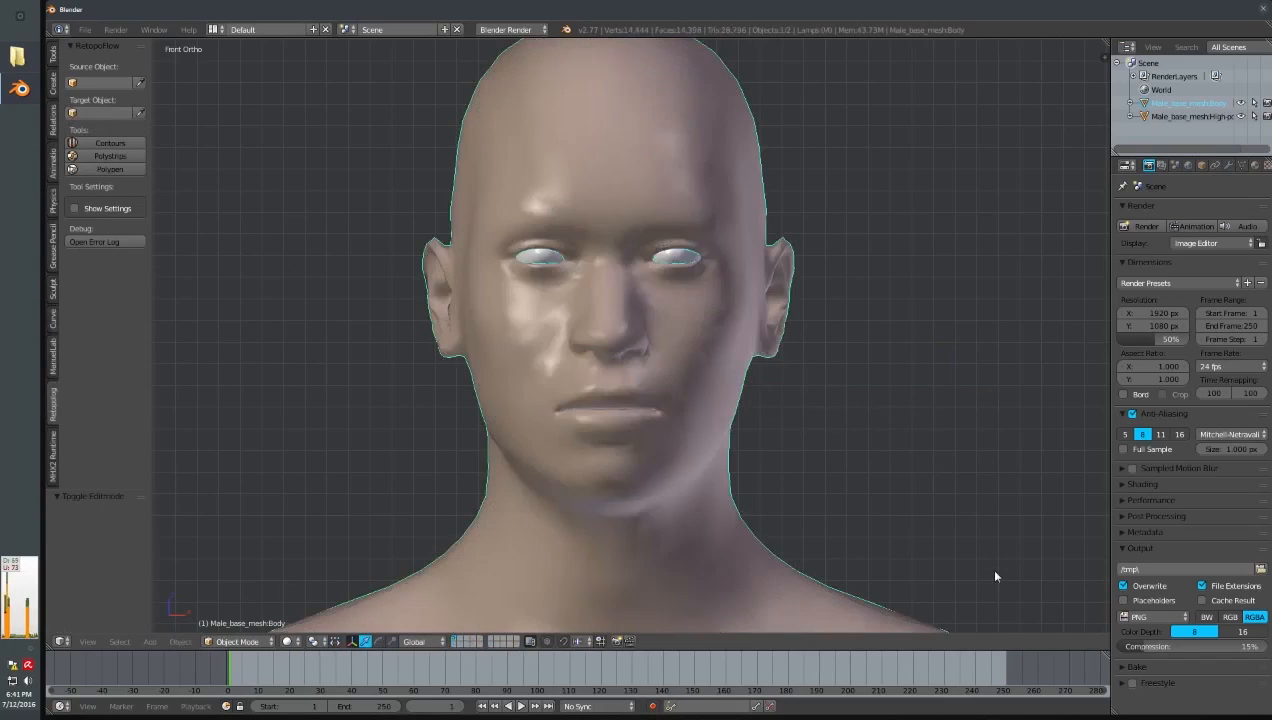
- Add a Basis shape key and two further shape keys to the body mesh
scroll(1031, 171, "up", 1)
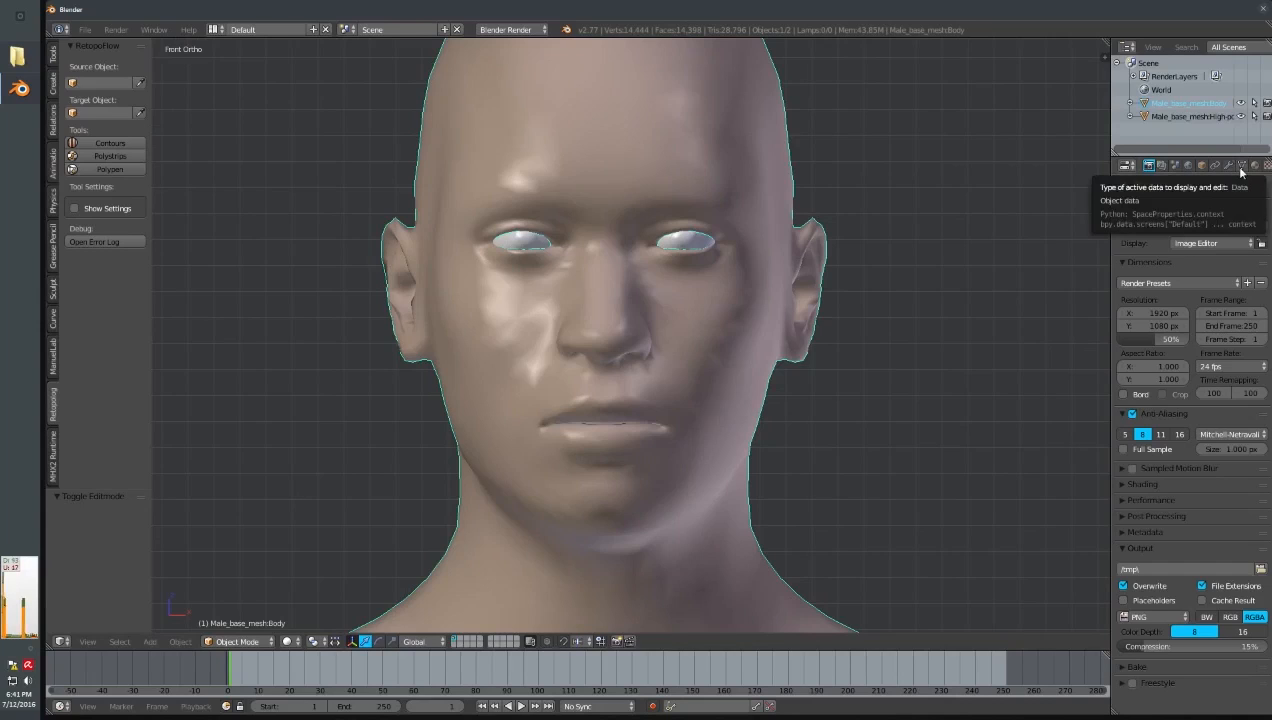
left_click(1241, 168)
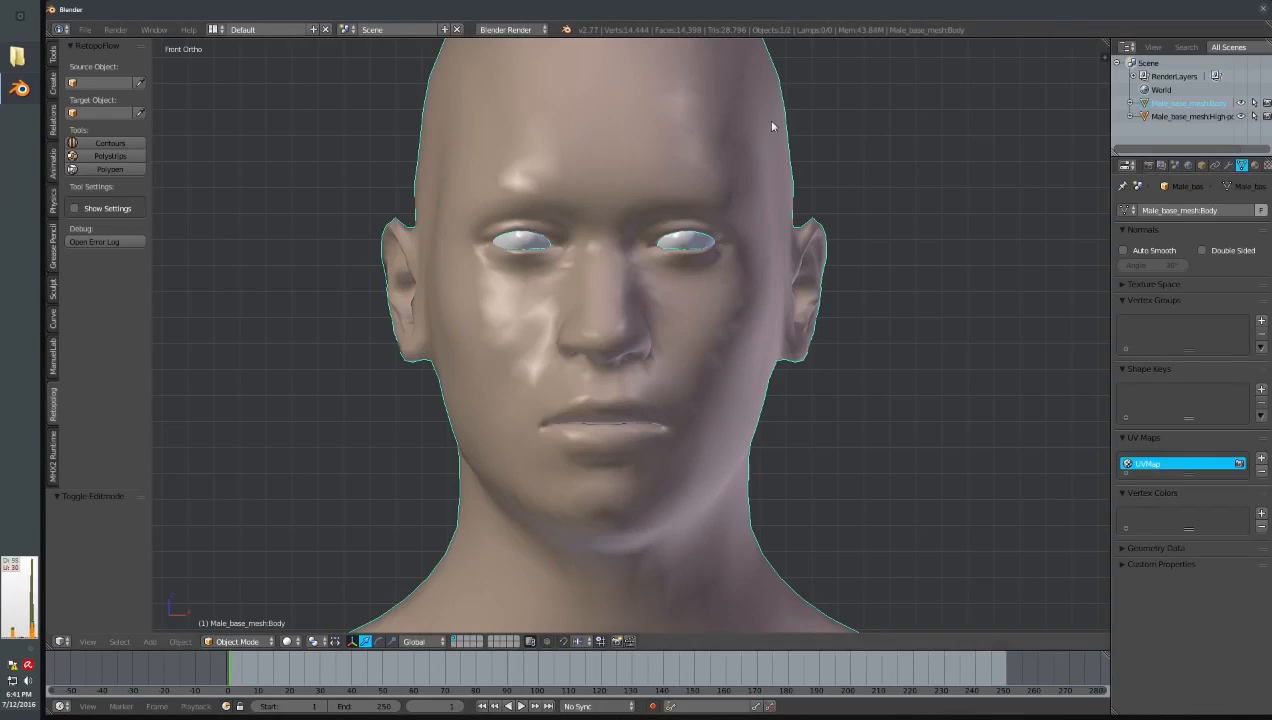
left_click(1261, 390)
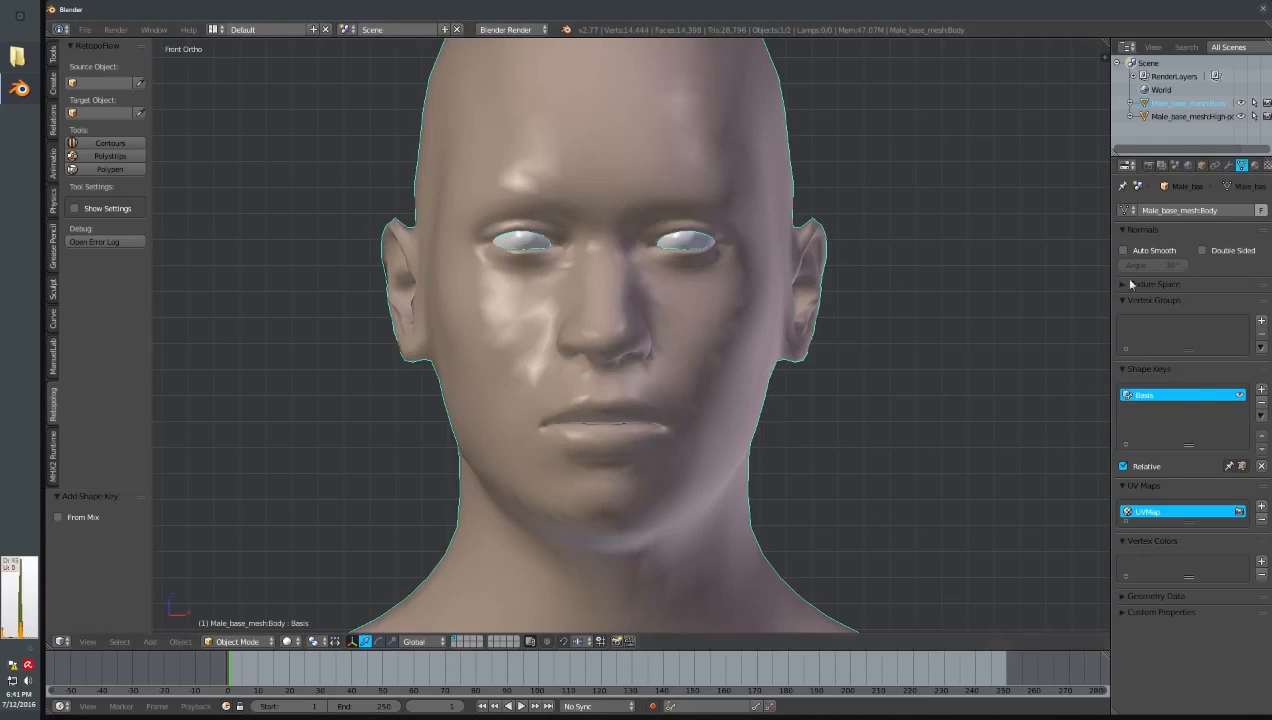
left_click(1262, 390)
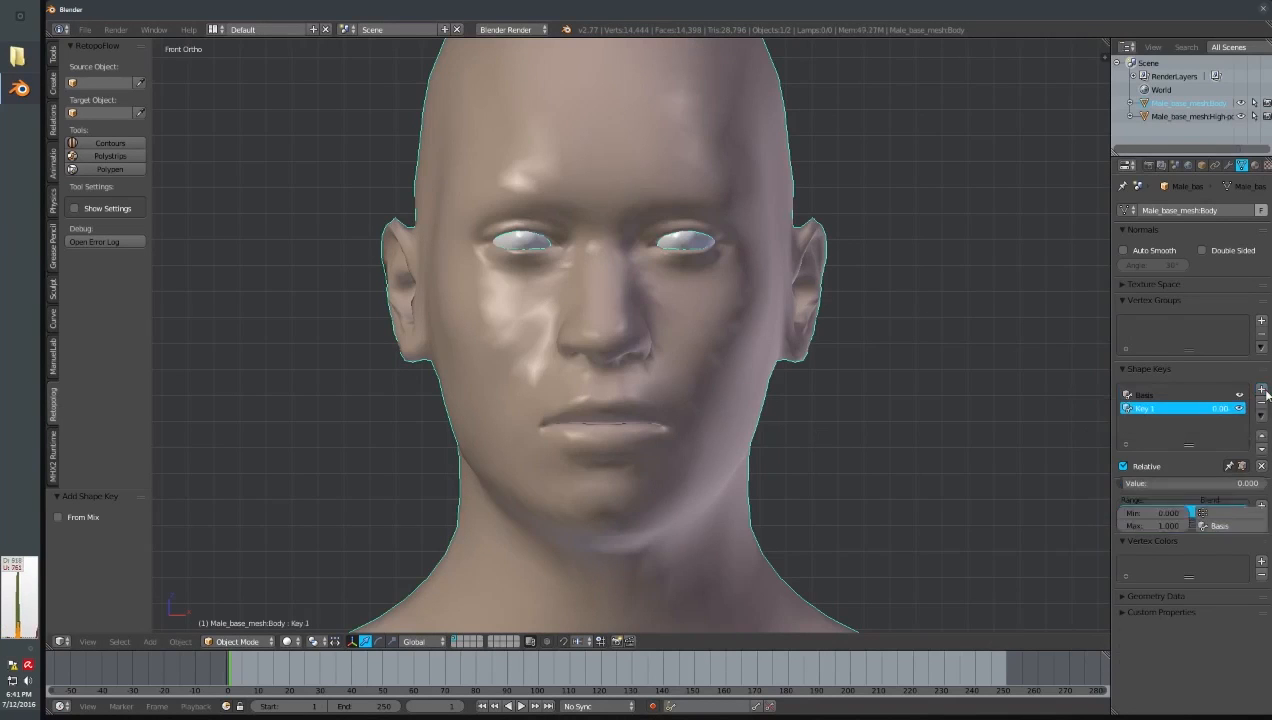
left_click(1262, 390)
- Rename the first shape key after Basis as Cheek Max
left_click(1173, 411)
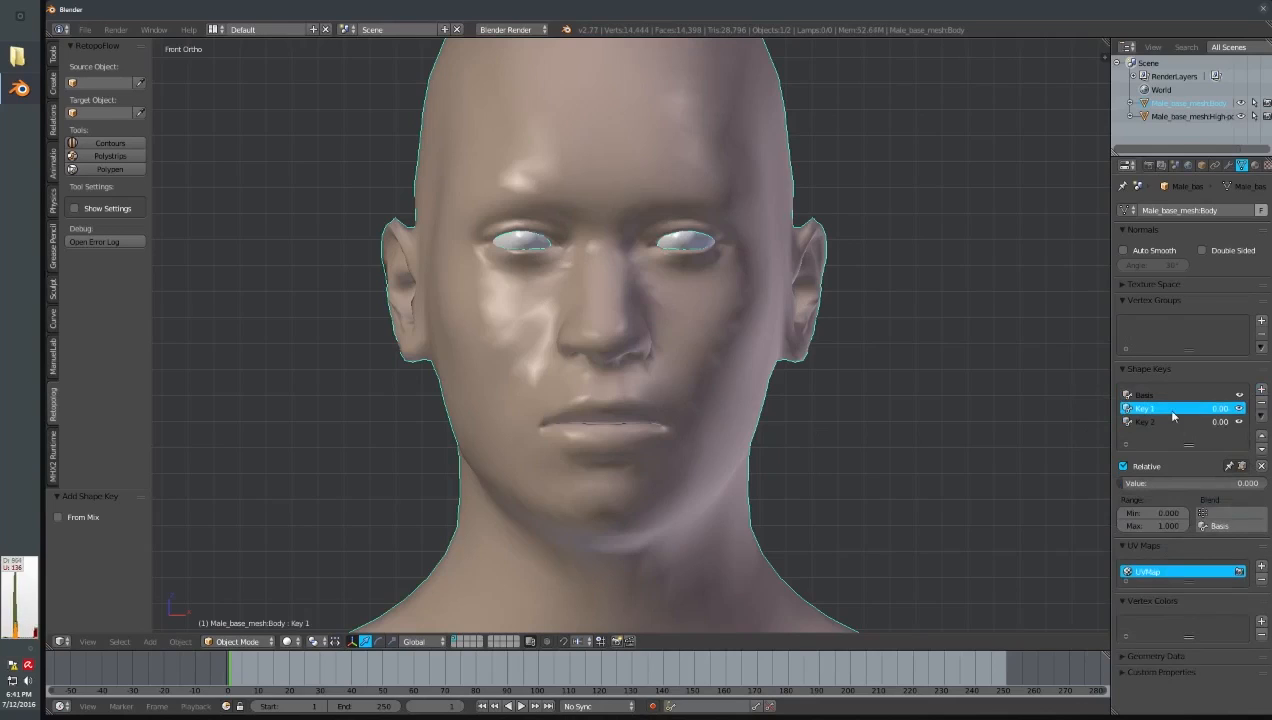
double_click(1172, 410)
type("Cheek M")
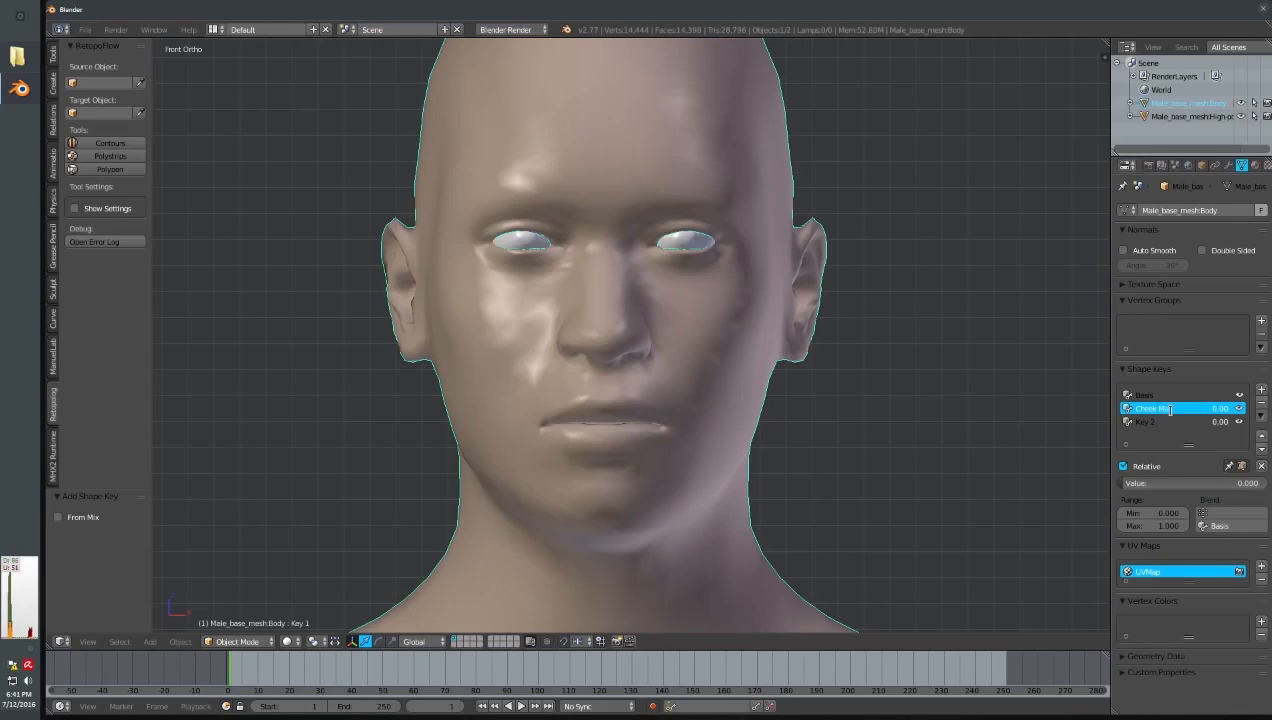
type("ax")
key("BackSpace")
key("BackSpace")
type("+1asodkas")
key("BackSpace")
key("BackSpace")
key("BackSpace")
key("BackSpace")
key("BackSpace")
type("R")
- Rename the second shape key after Basis as Cheek Min
left_click(1182, 422)
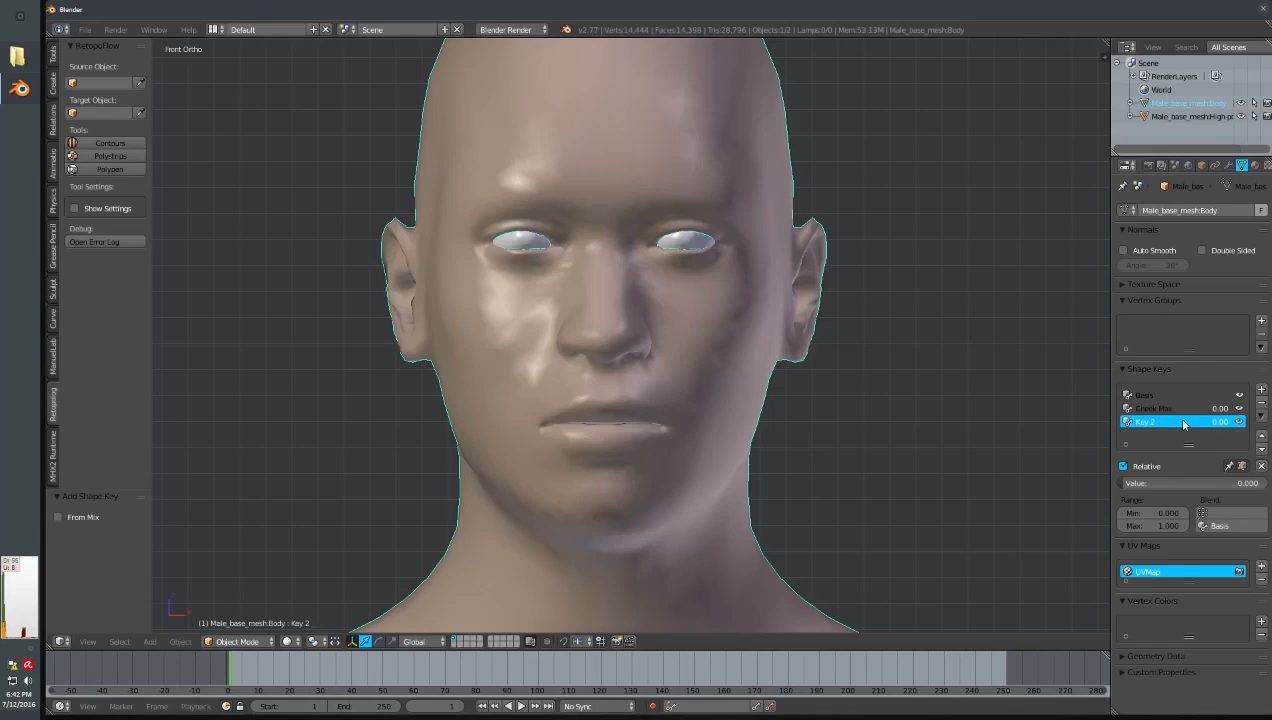
double_click(1140, 422)
type("Cheek Min")
key("Return")
- Select the Cheek Max shape key, enter Edit Mode, select a vertex on the outer cheek and enable proportional editing
left_click(1176, 409)
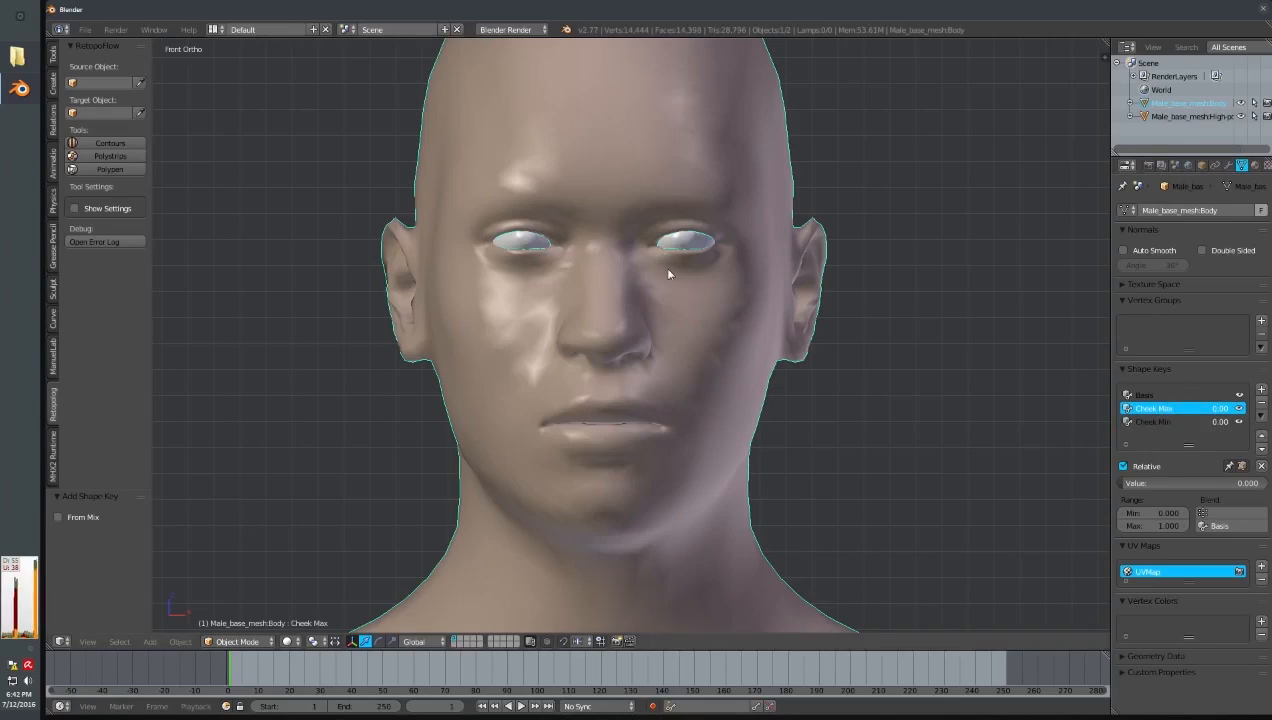
key("Tab")
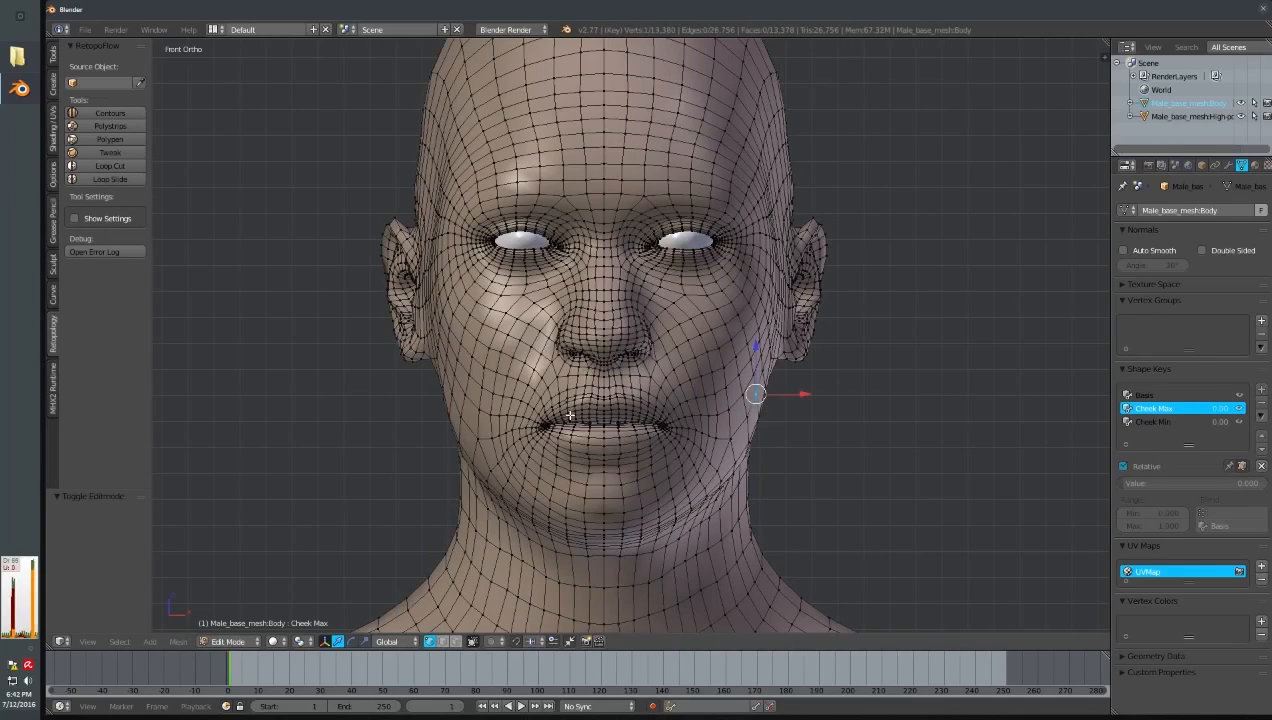
right_click(758, 372)
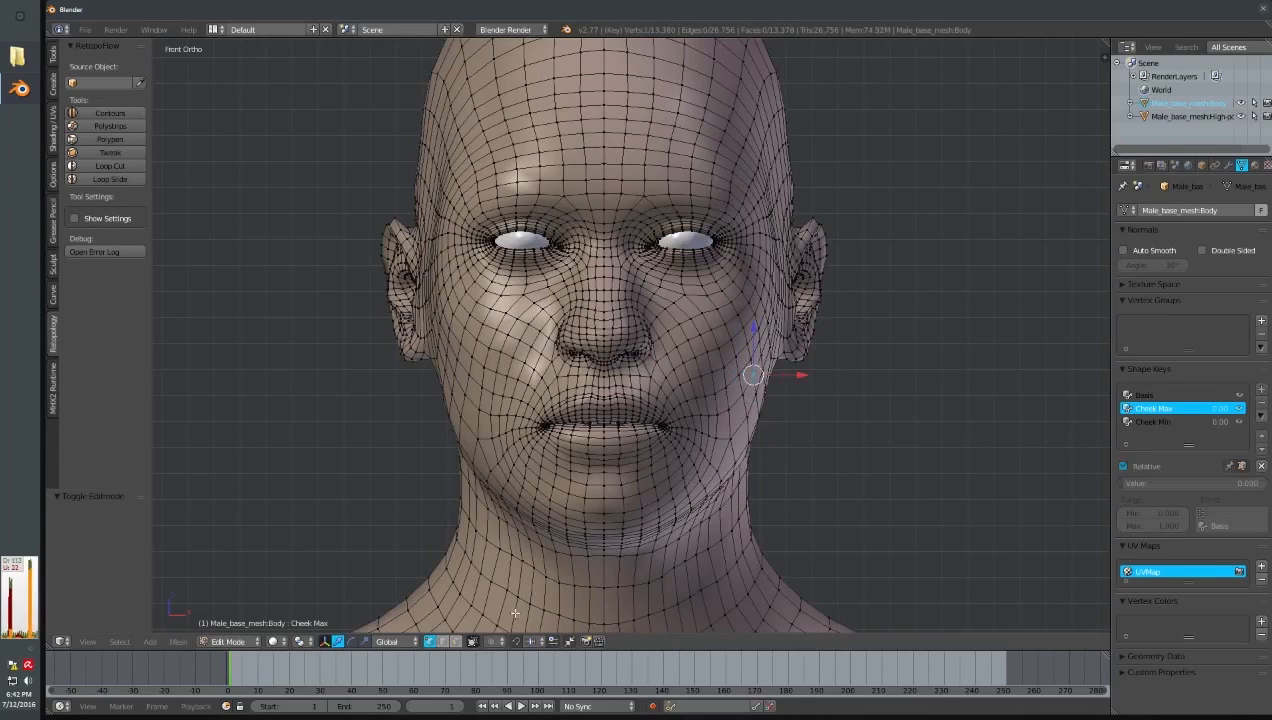
left_click(494, 641)
left_click(517, 611)
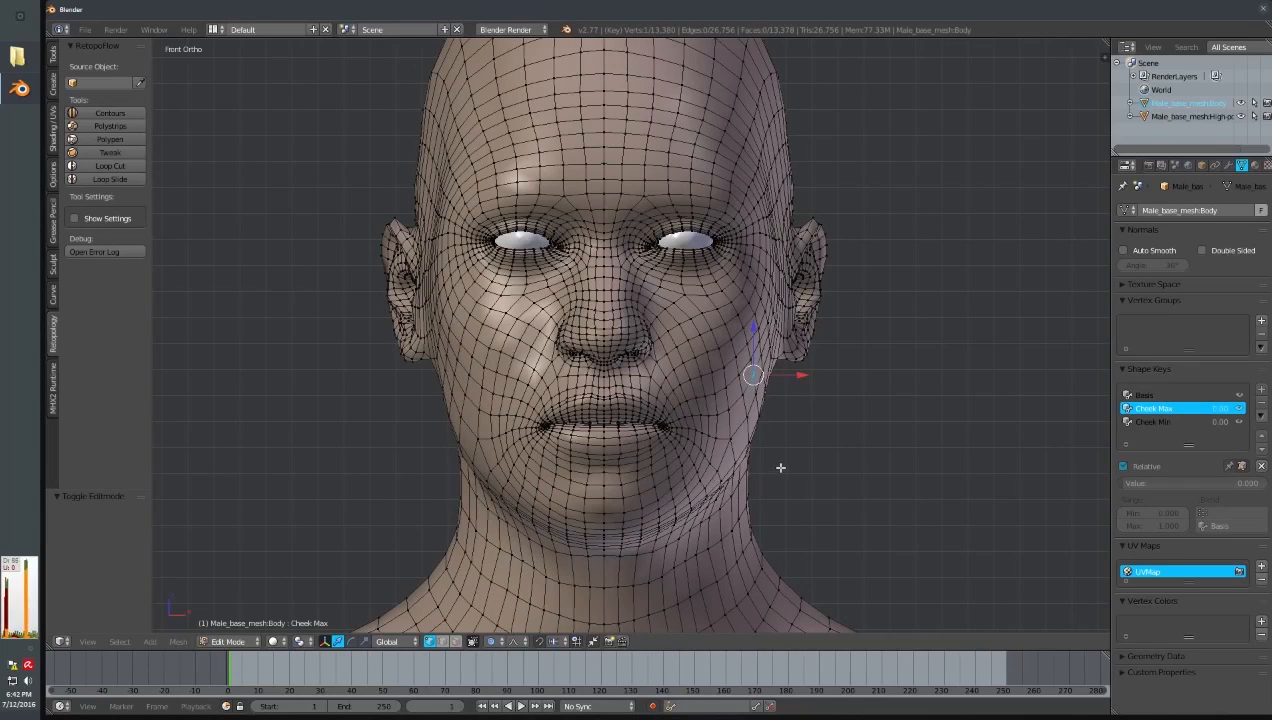
- Try moving the outer cheek vertex outward with different proportional editing sizes, and cancel the move
key("g")
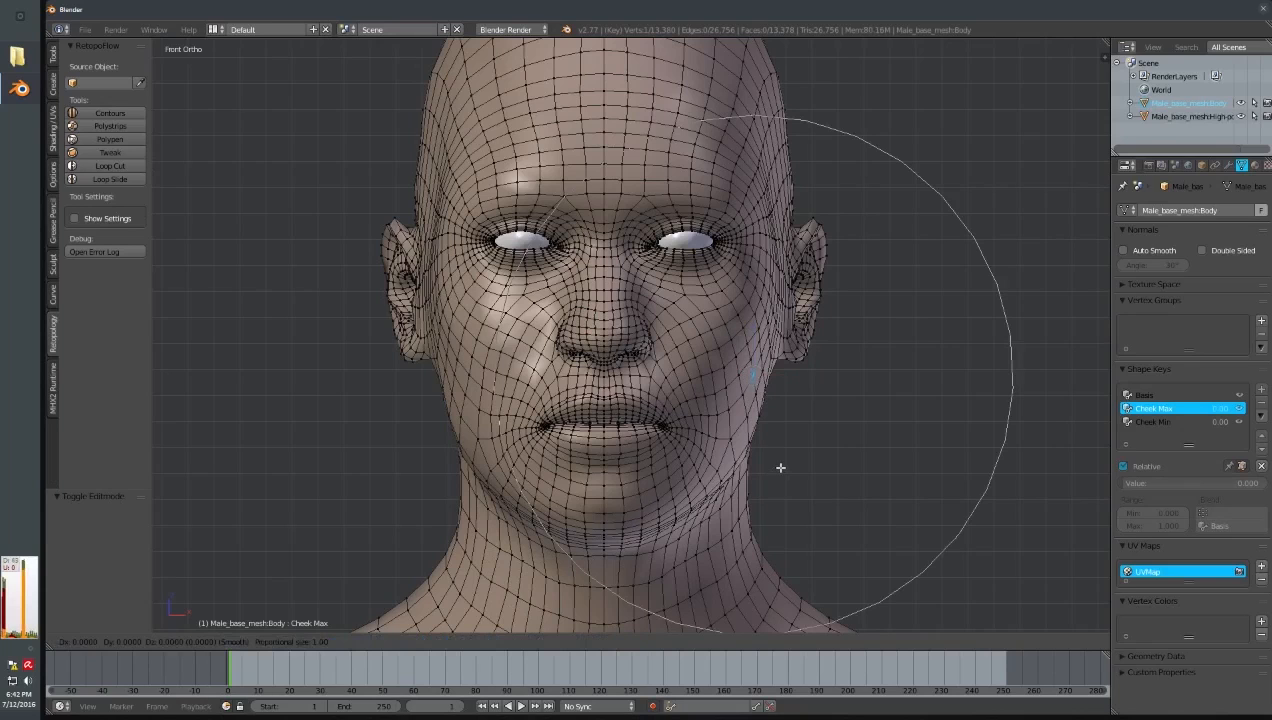
scroll(780, 467, "up", 4)
scroll(780, 467, "down", 3)
scroll(780, 467, "up", 7)
scroll(780, 467, "down", 2)
scroll(780, 467, "up", 5)
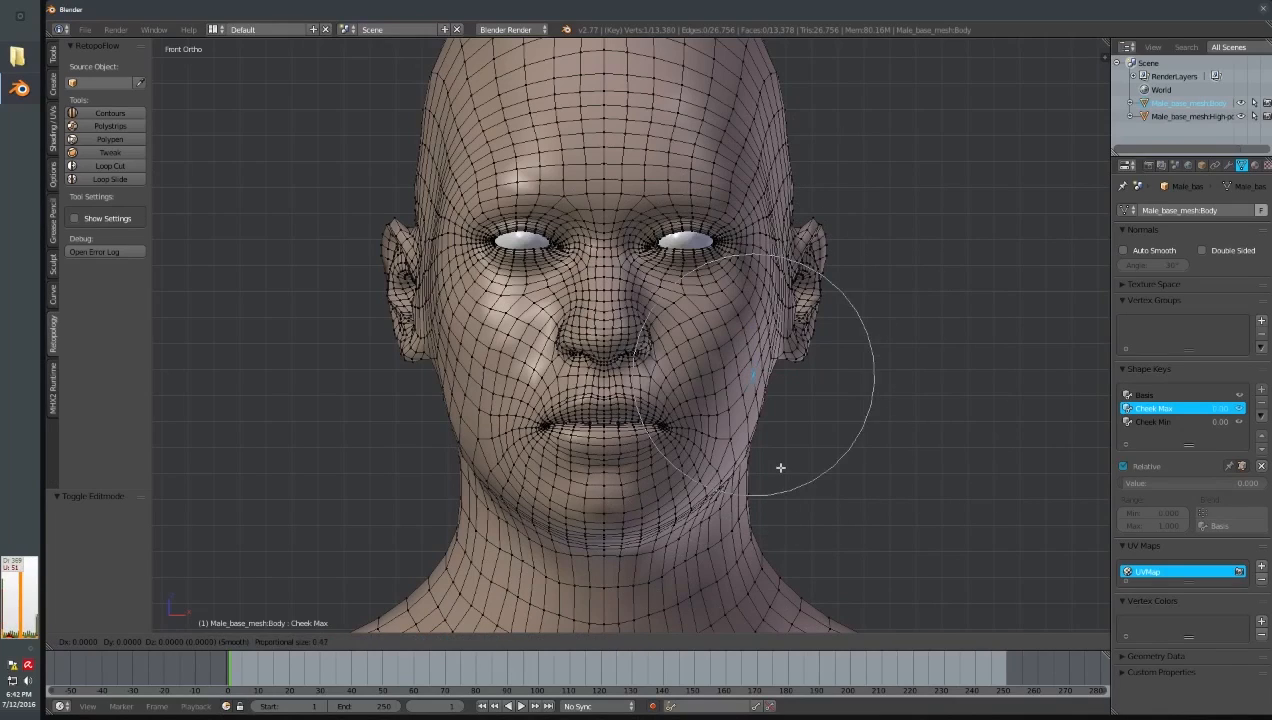
scroll(780, 467, "up", 1)
scroll(780, 467, "down", 1)
scroll(780, 467, "down", 1)
scroll(780, 467, "down", 2)
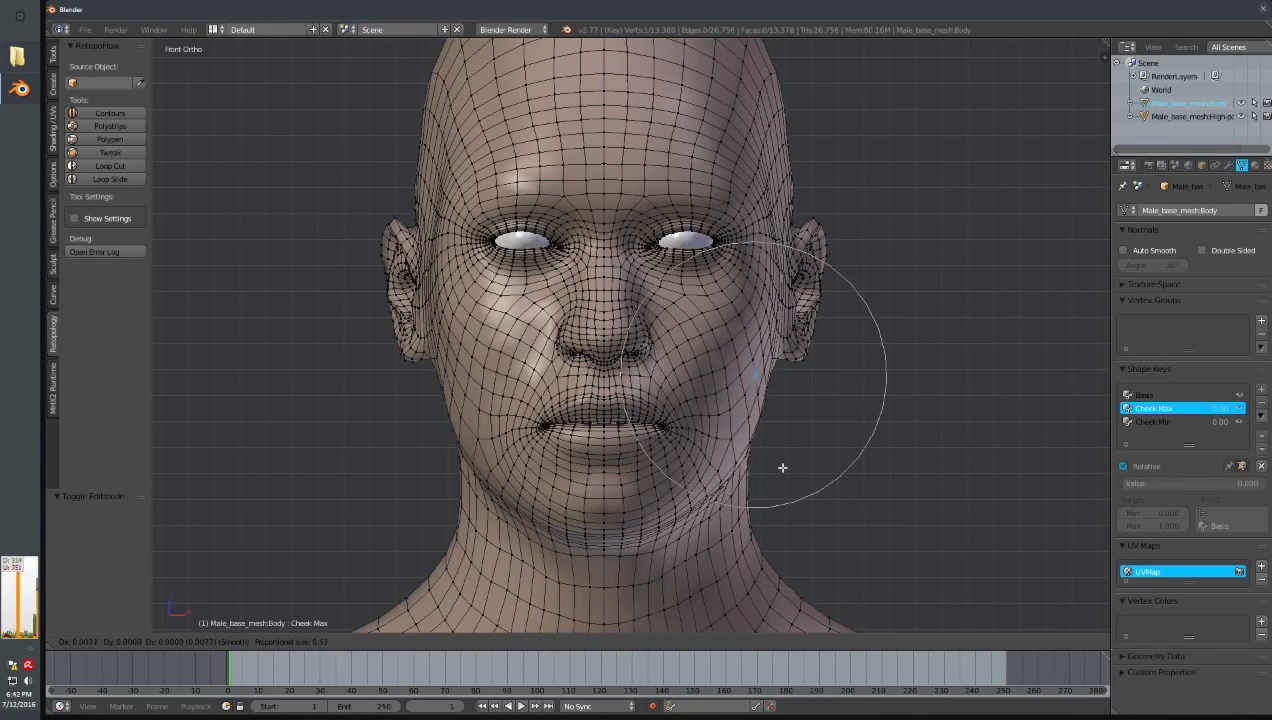
scroll(806, 467, "down", 2)
scroll(809, 467, "down", 9)
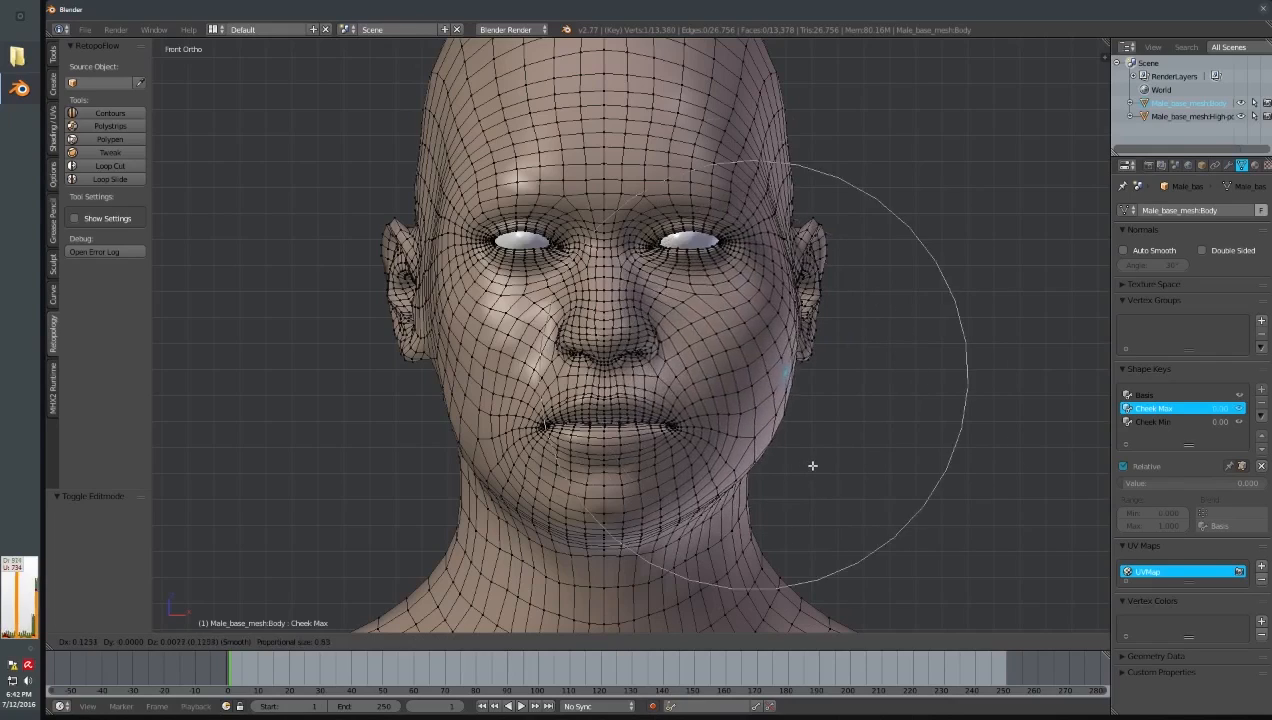
scroll(896, 462, "up", 13)
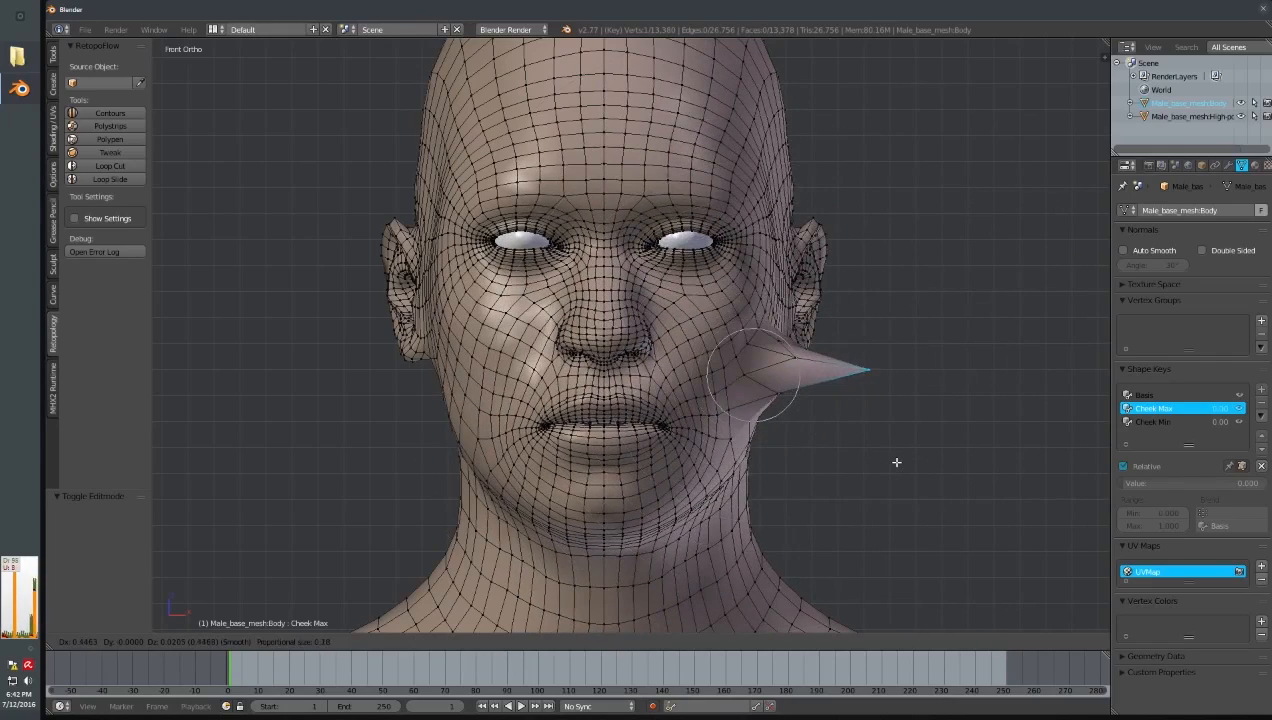
key("Escape")
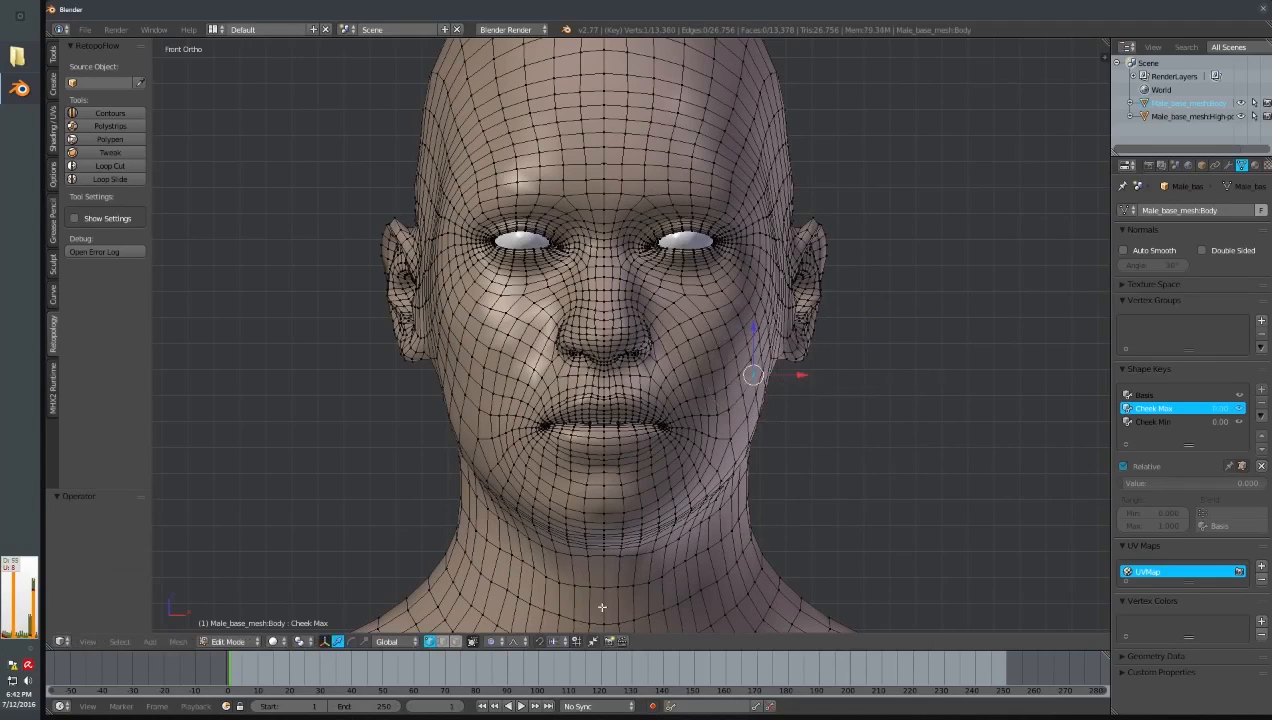
- Try pulling the cheek and jaw vertices outward with the Smooth proportional falloff, and undo the moves
left_click(517, 641)
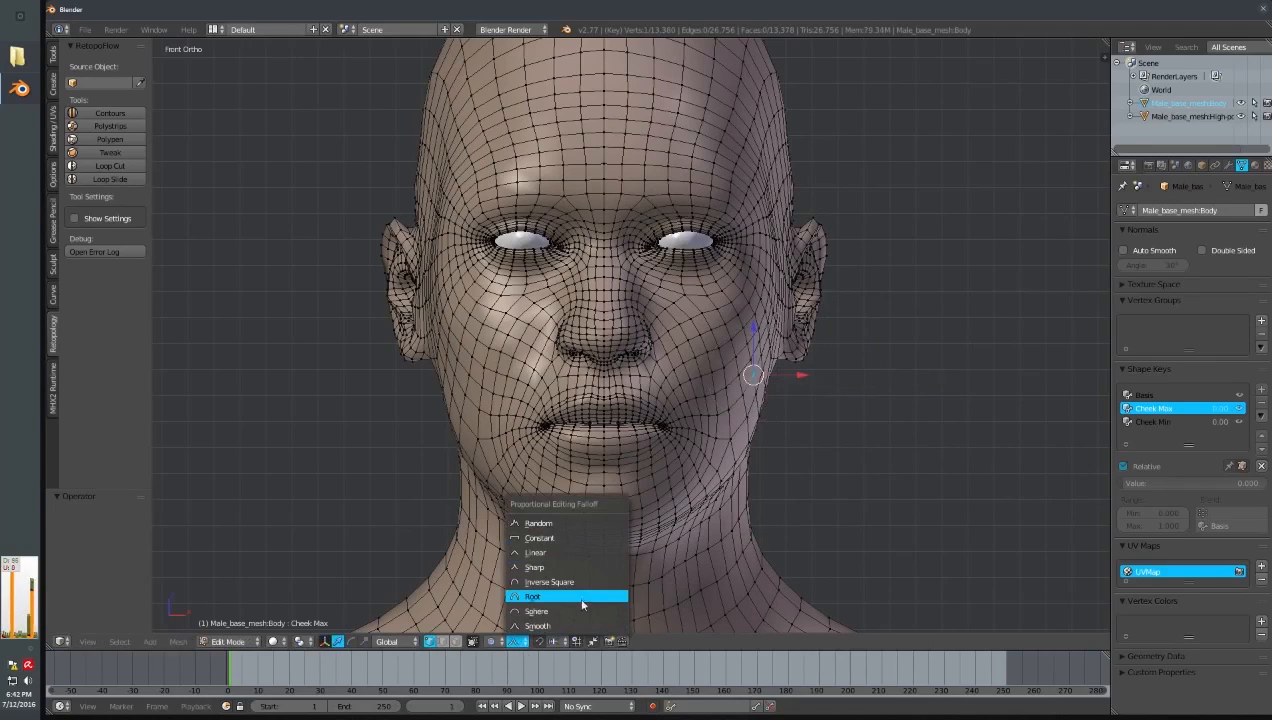
left_click(556, 627)
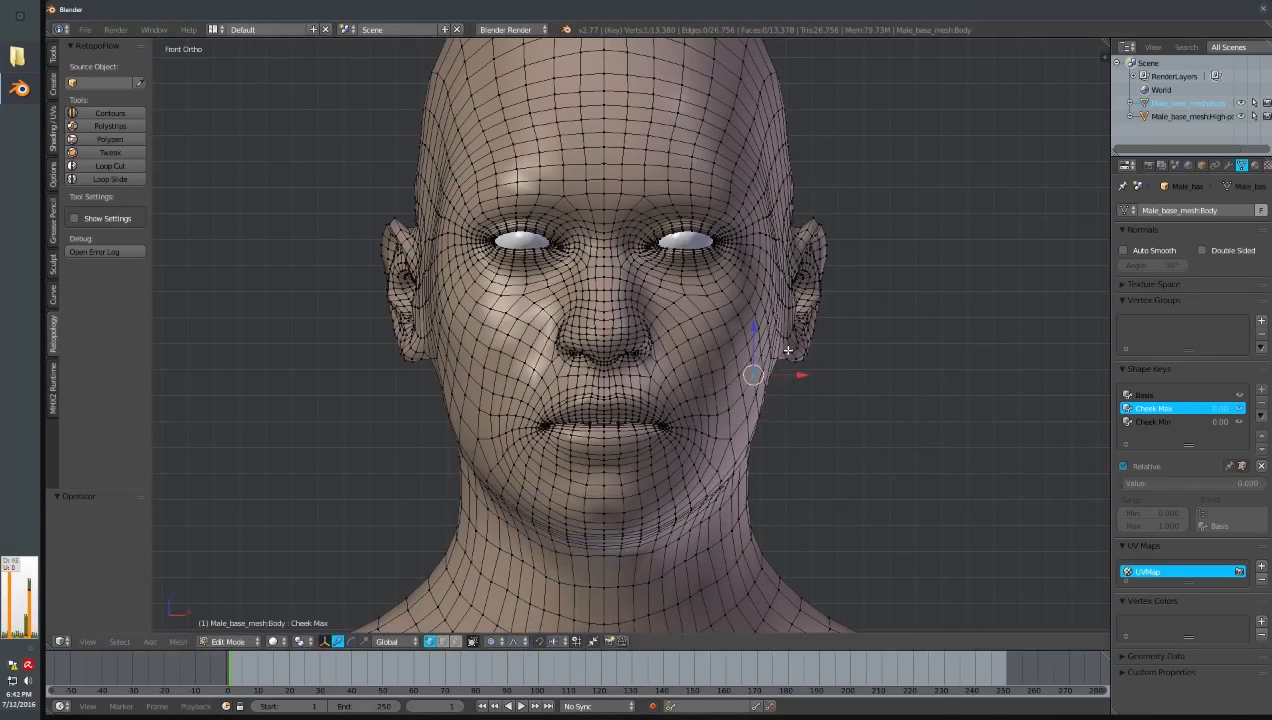
key("g")
scroll(788, 350, "down", 10)
scroll(795, 352, "down", 2)
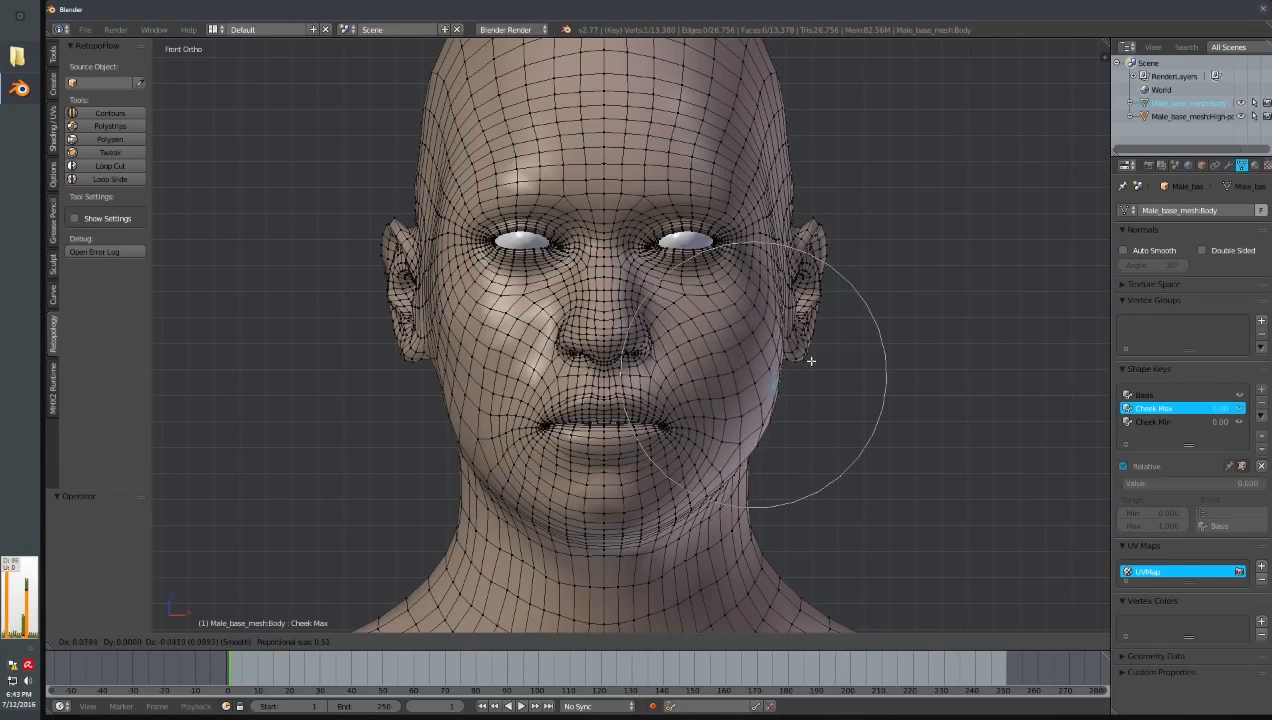
left_click(812, 360)
key("g")
left_click(846, 482)
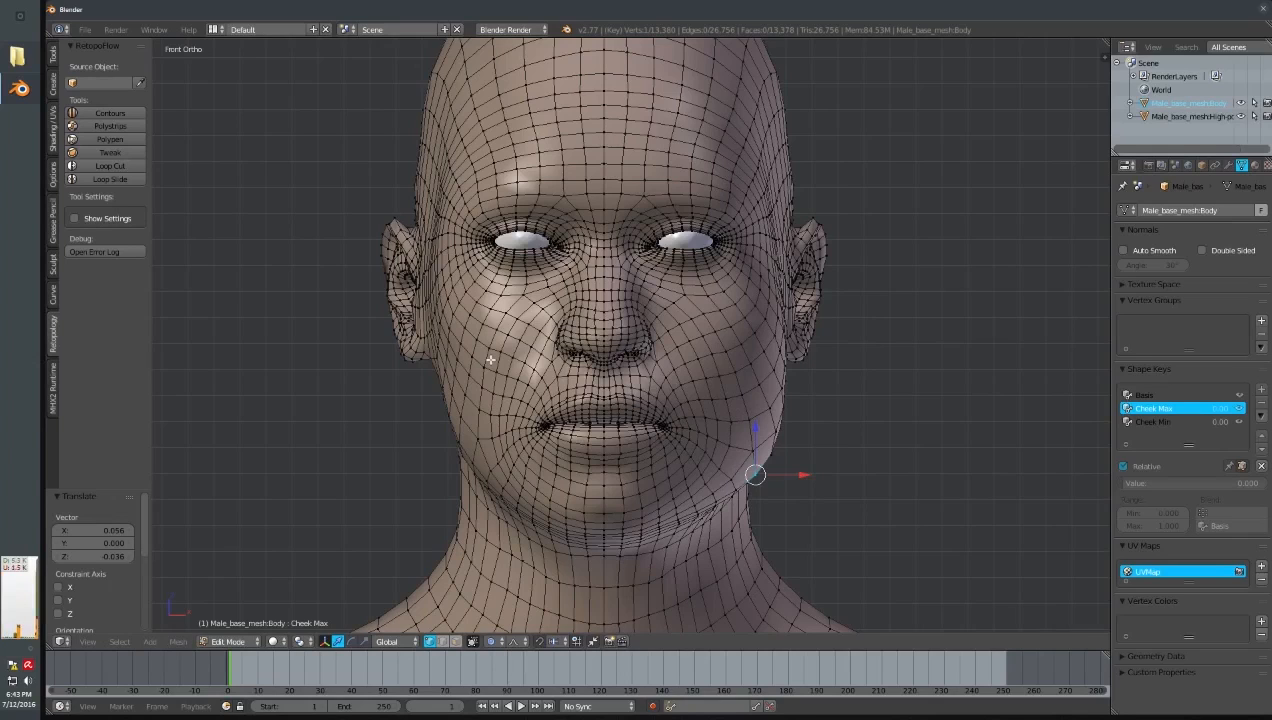
key("ctrl+z")
key("ctrl+z")
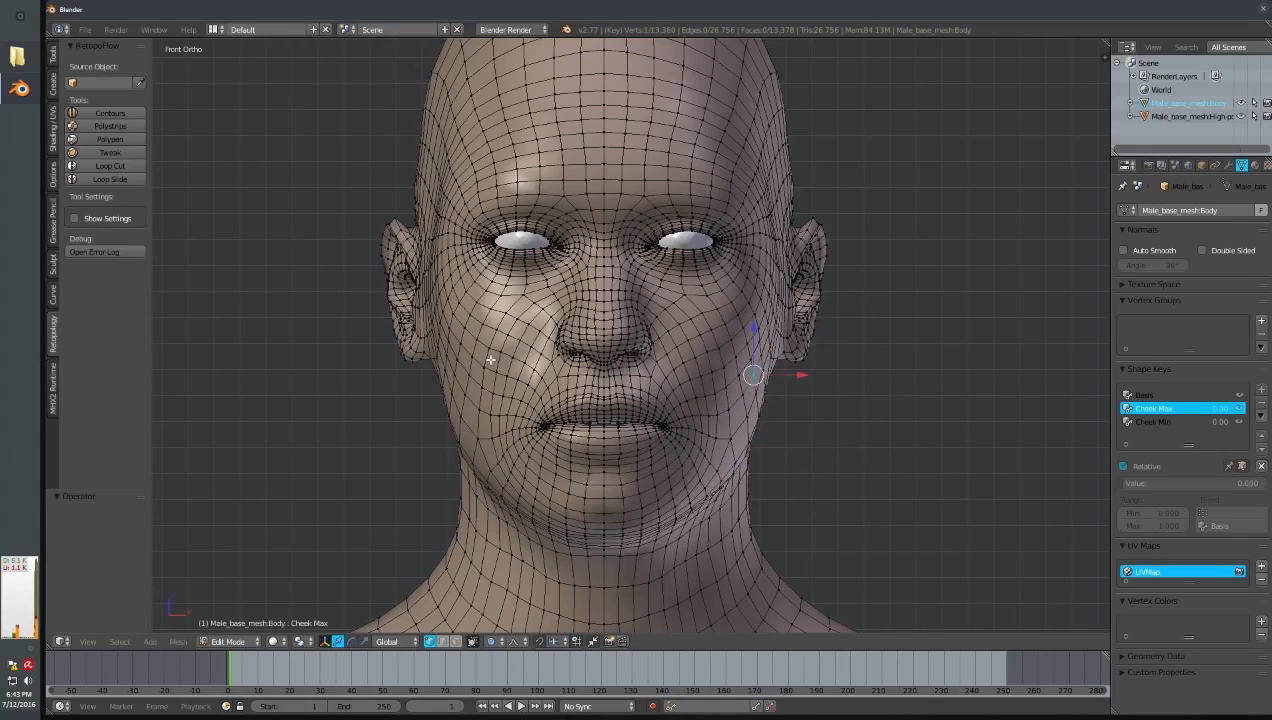
- Enable X Mirror, then move the outer cheek vertex about 0.095 outward and a lower jaw vertex about 0.05 outward and 0.07 down
left_click(55, 172)
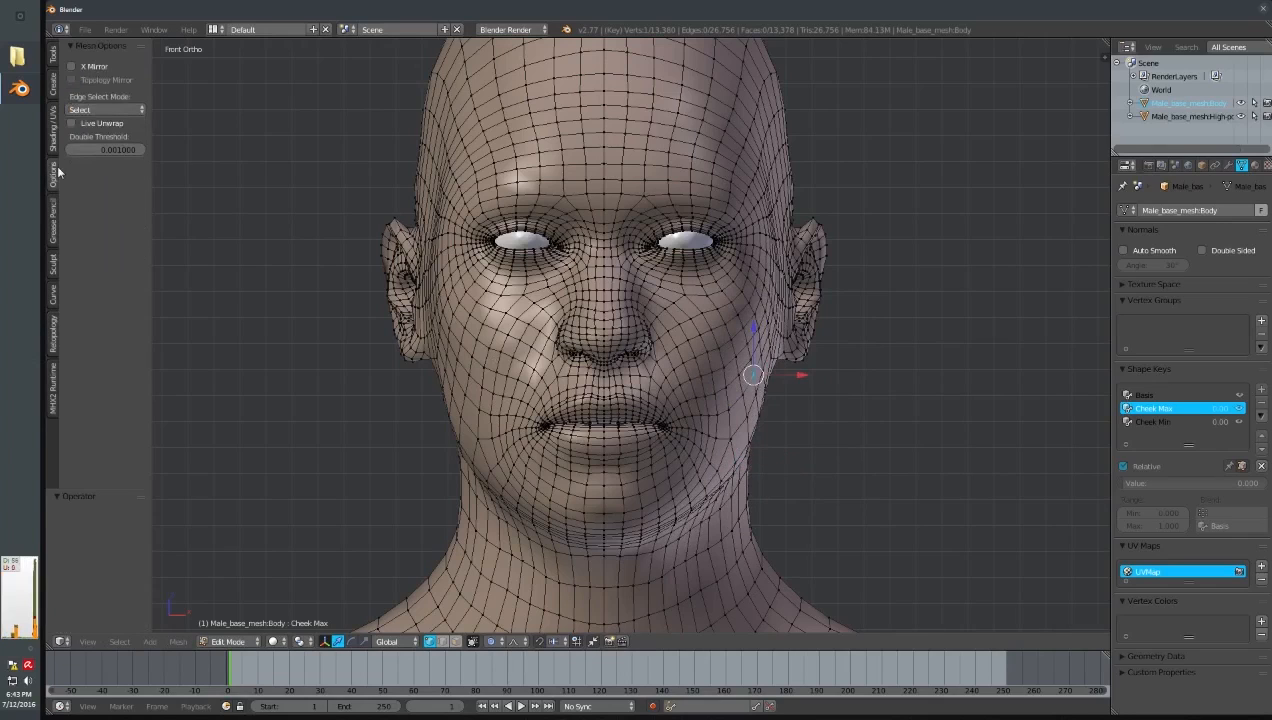
left_click(77, 68)
left_click_drag(755, 373, 788, 381)
right_click(725, 468)
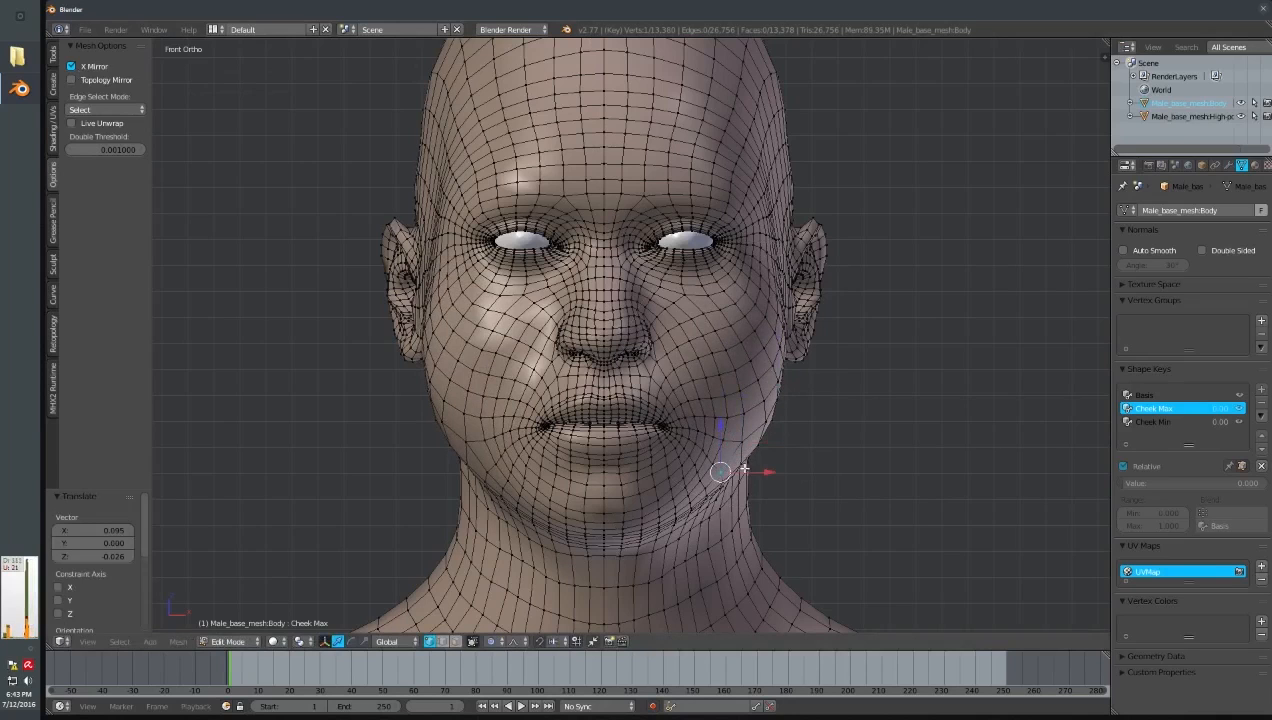
left_click_drag(745, 468, 758, 488)
- Try moving the middle chin vertex down about 0.05, and undo the move
right_click(597, 527)
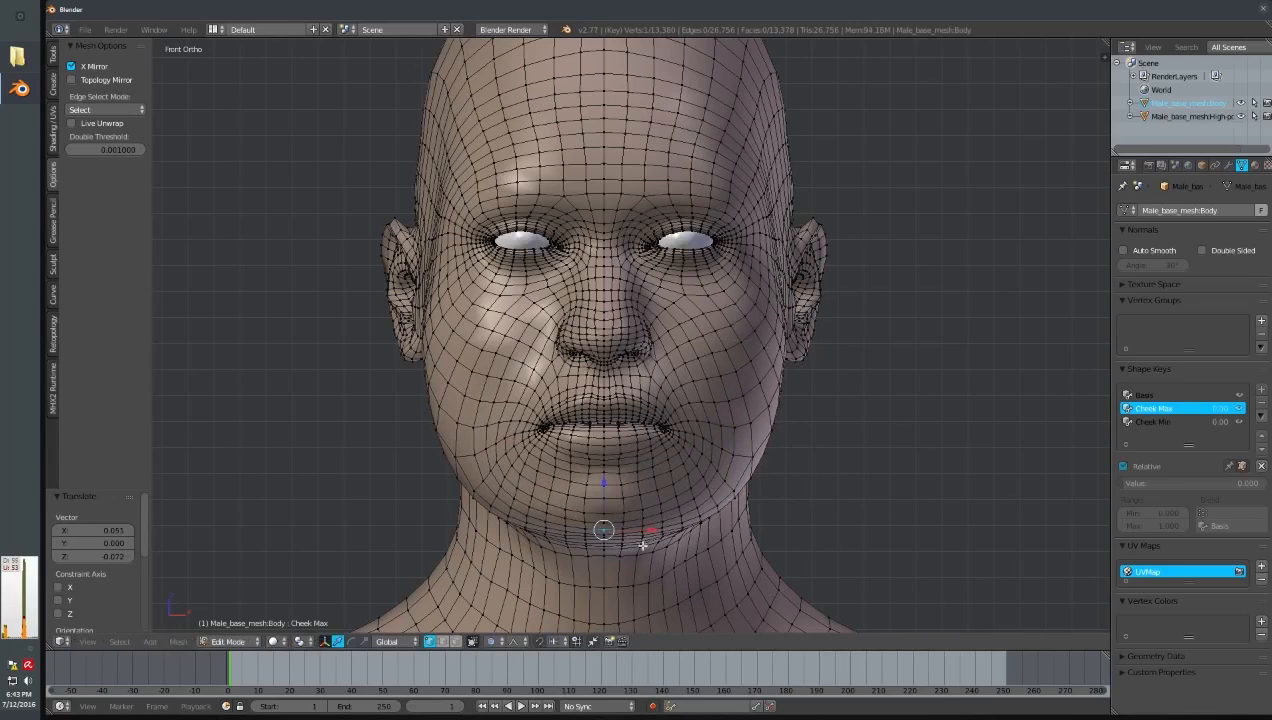
key("g")
left_click(644, 556)
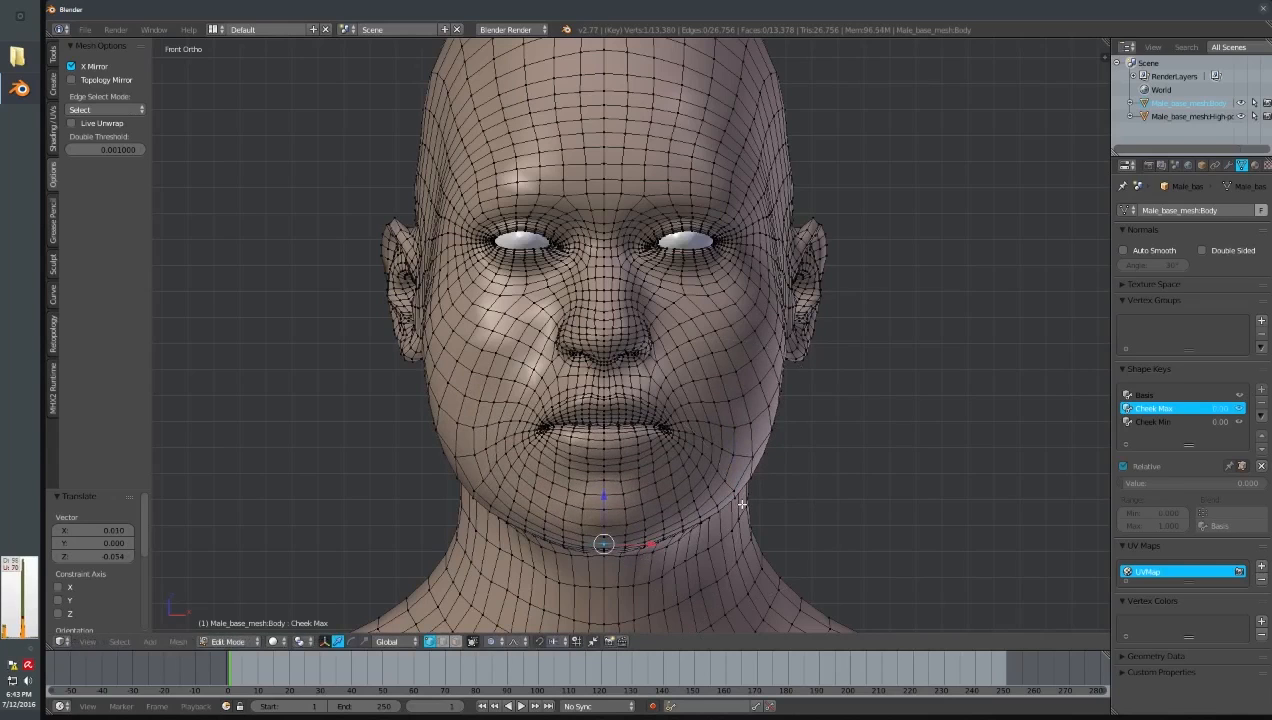
key("ctrl+z")
- Move the jaw corner vertex about 0.03 outward and 0.015 down, and the cheek vertex above it about 0.03 outward
right_click(757, 456)
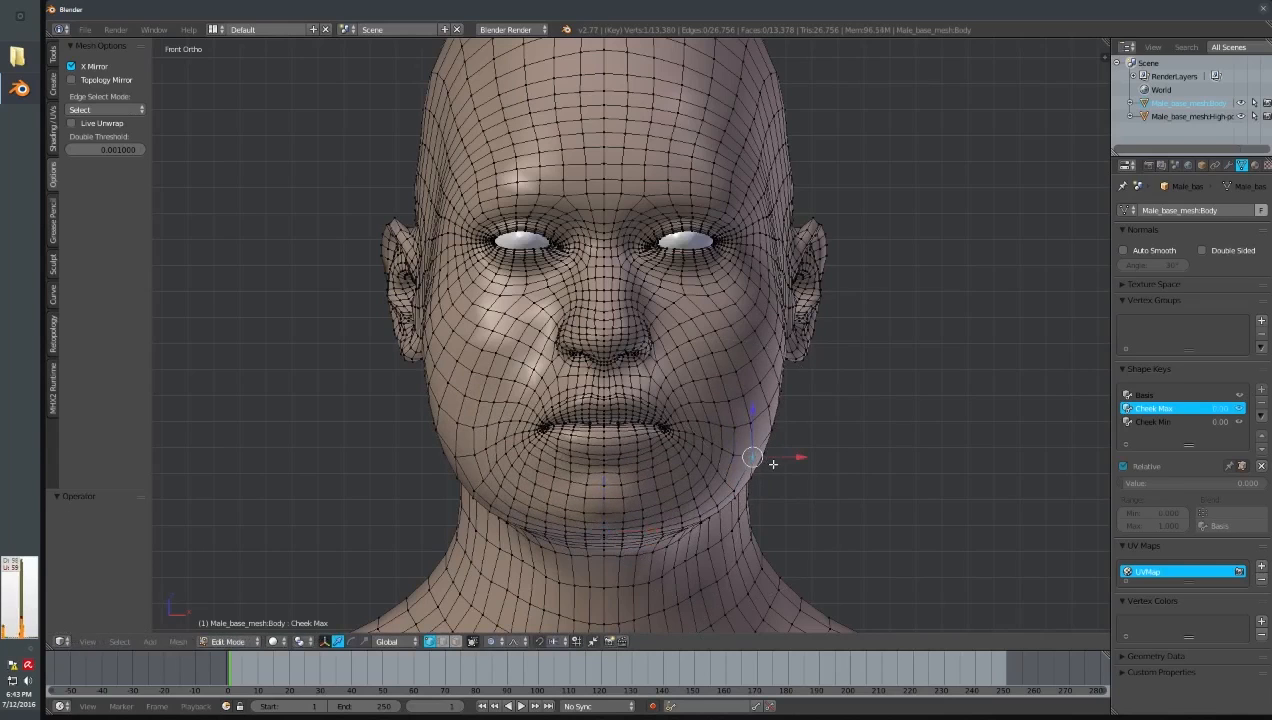
key("g")
left_click(781, 467)
right_click(782, 401)
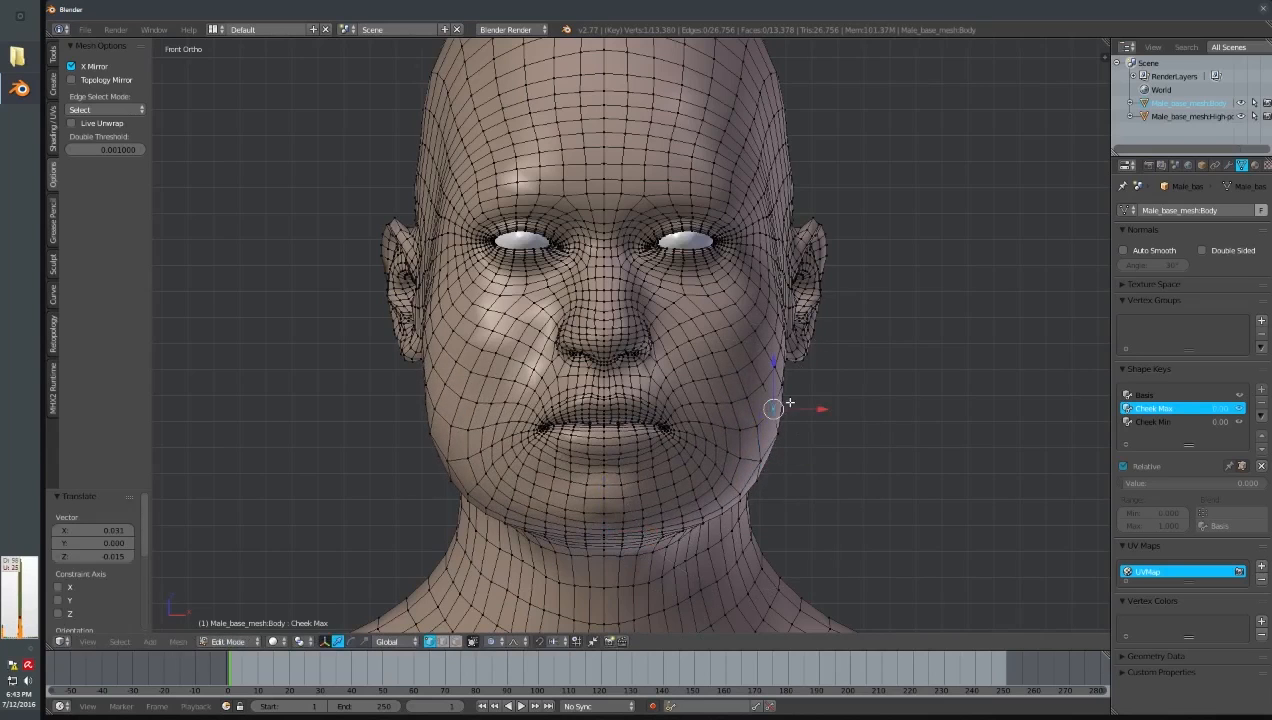
key("g")
left_click(800, 405)
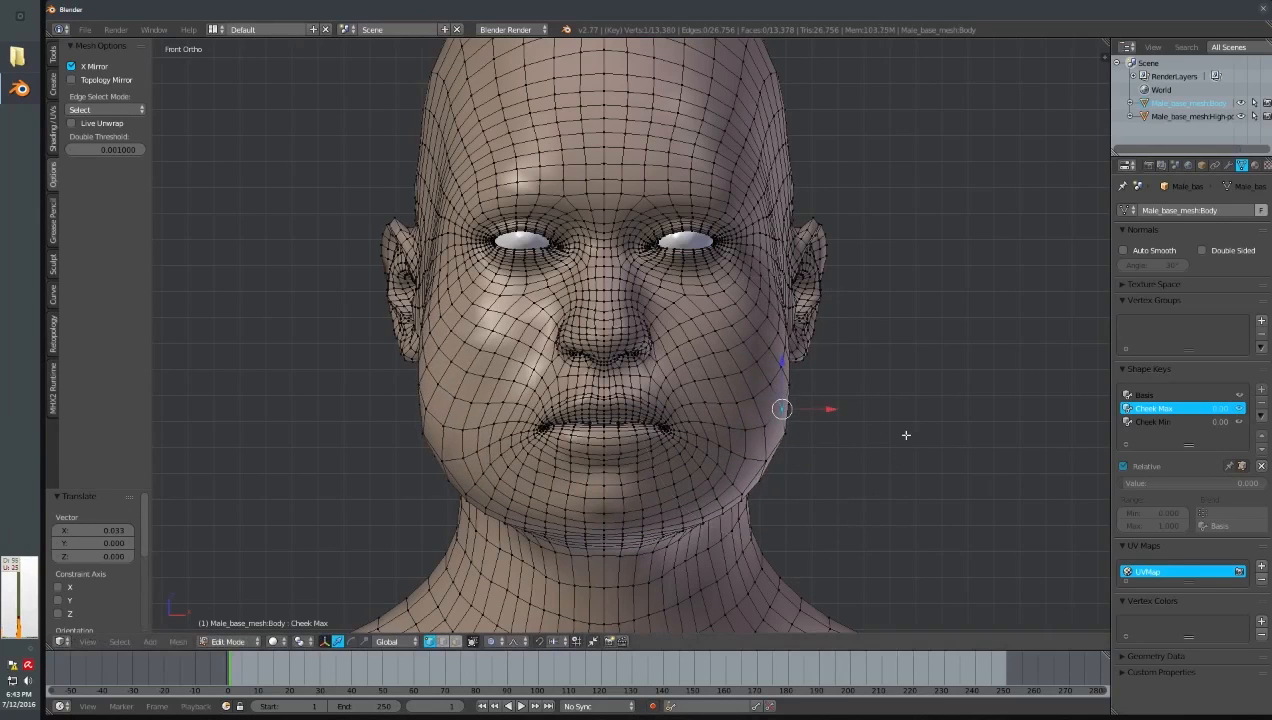
- Return to Object Mode and preview the Cheek Max shape key by raising its value to 1.000 and lowering it to 0.000
key("Tab")
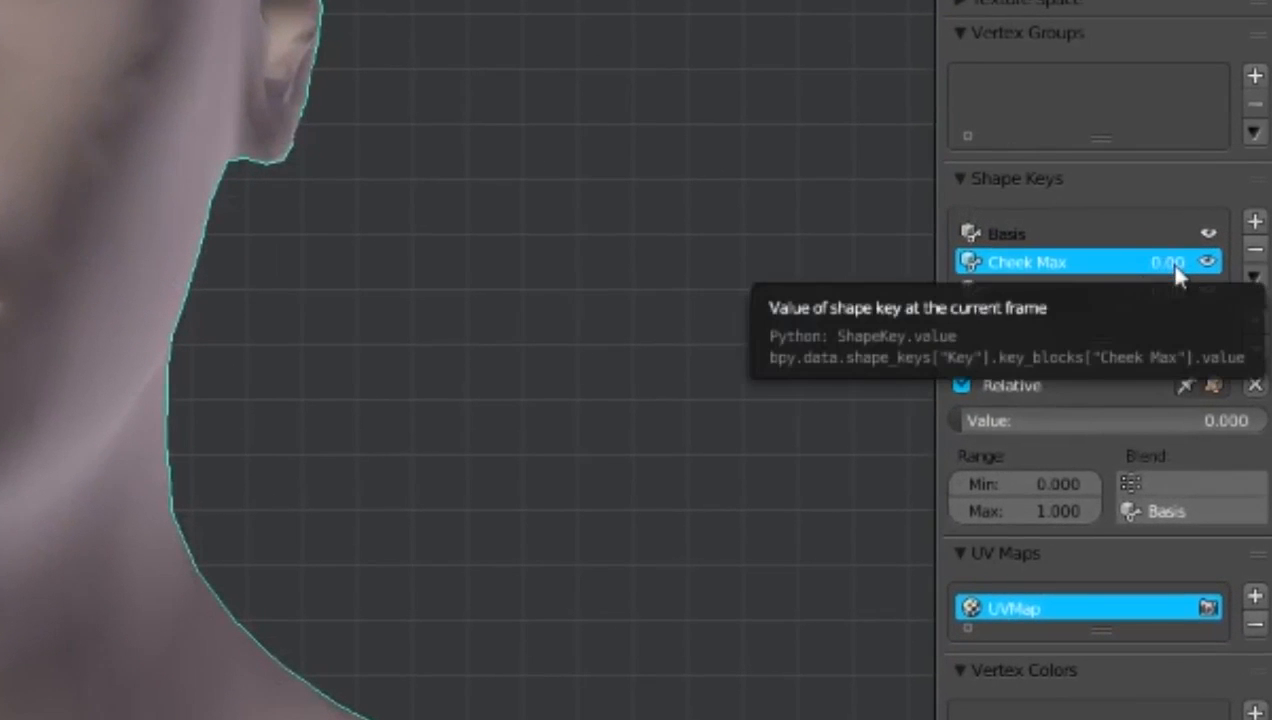
left_click_drag(1174, 266, 1268, 266)
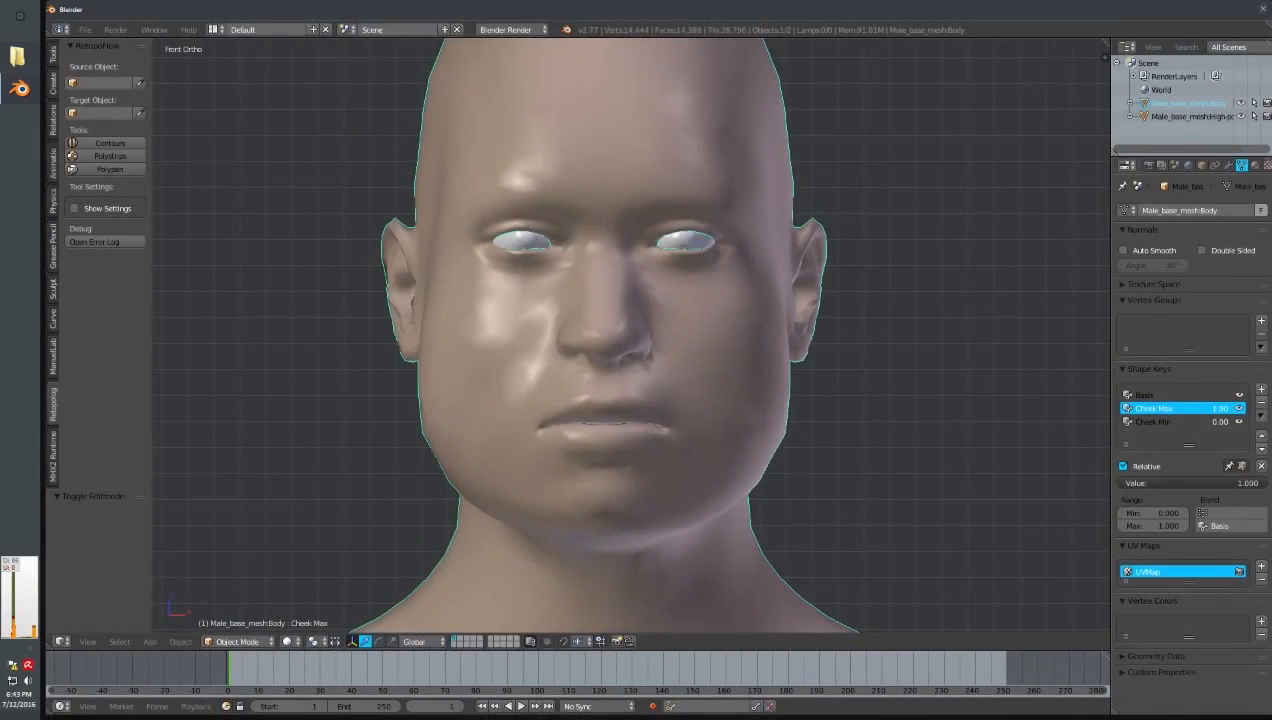
left_click_drag(1265, 483, 1122, 483)
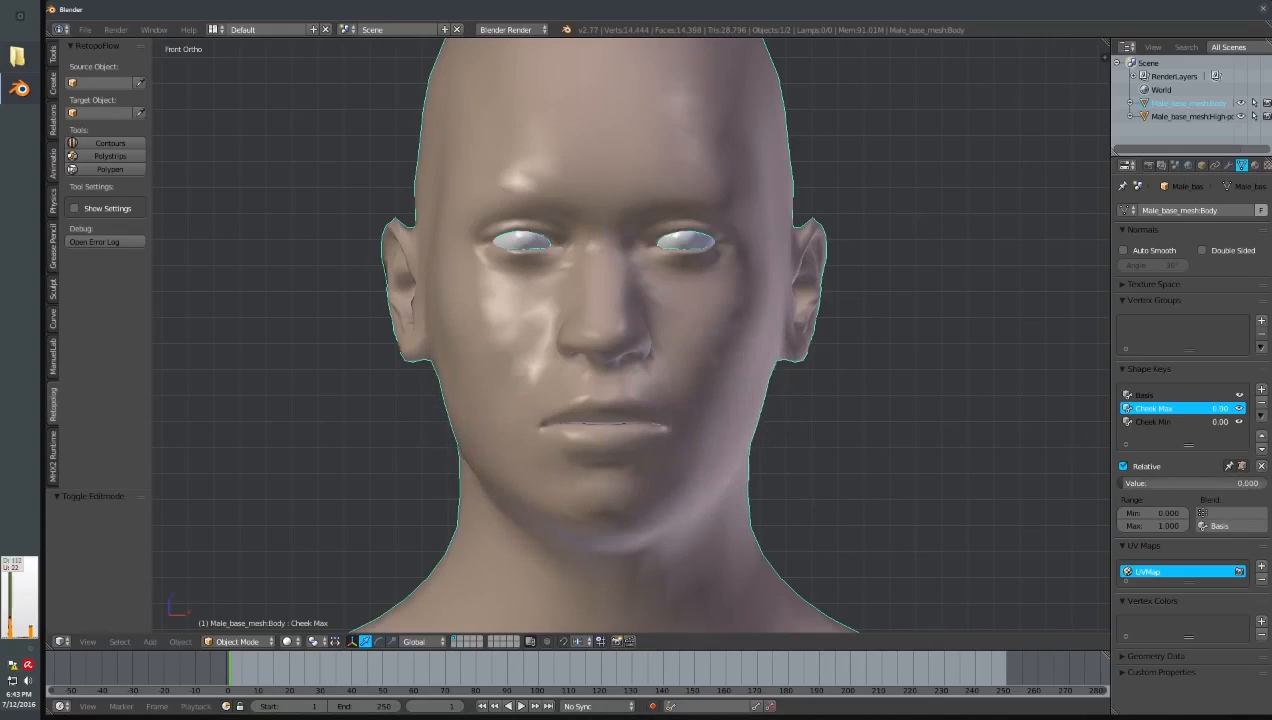
- For the Cheek Min shape key, move the outer cheek vertex inward about 0.06 and again about 0.07, and preview it in Object Mode
left_click(1166, 423)
key("Tab")
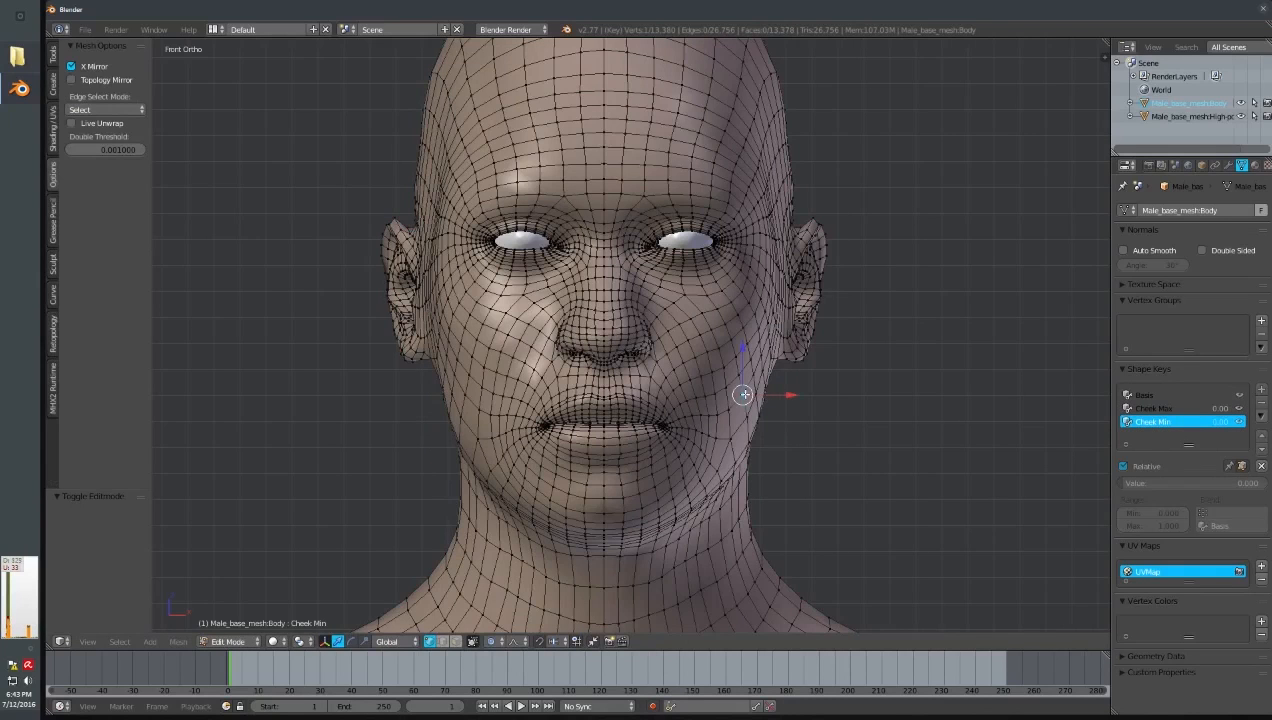
key("g")
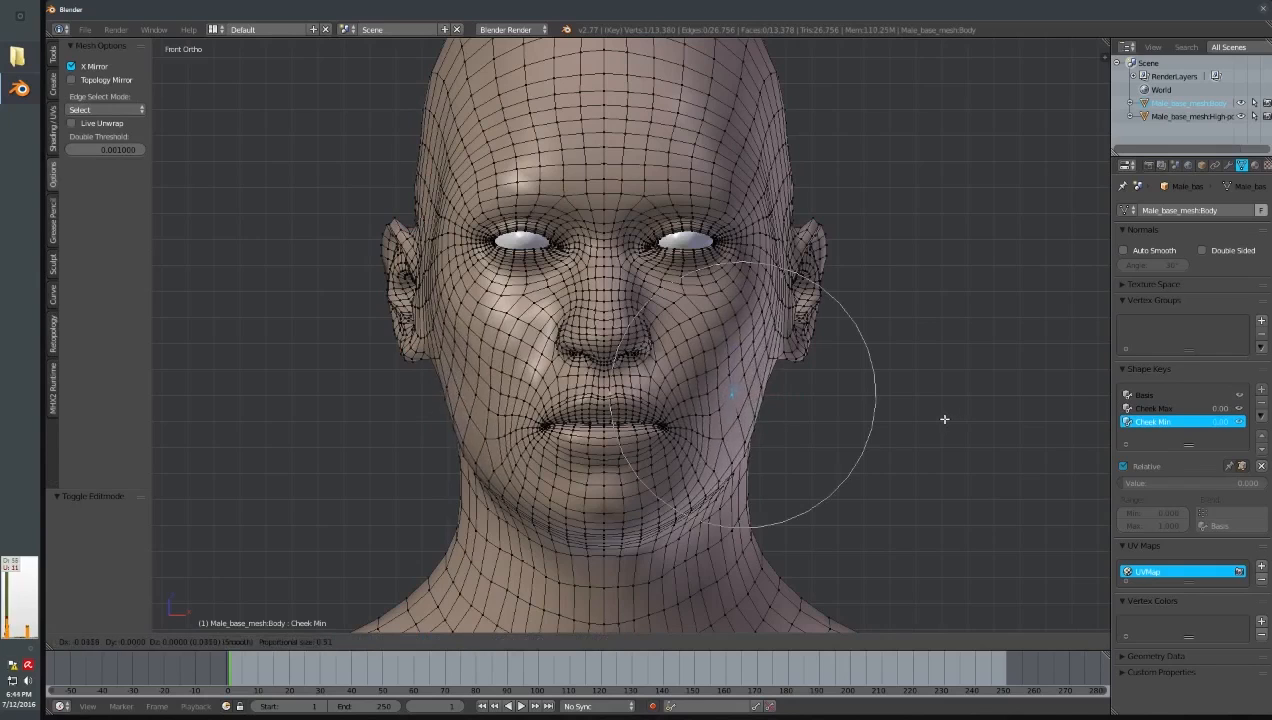
left_click(740, 400)
key("g")
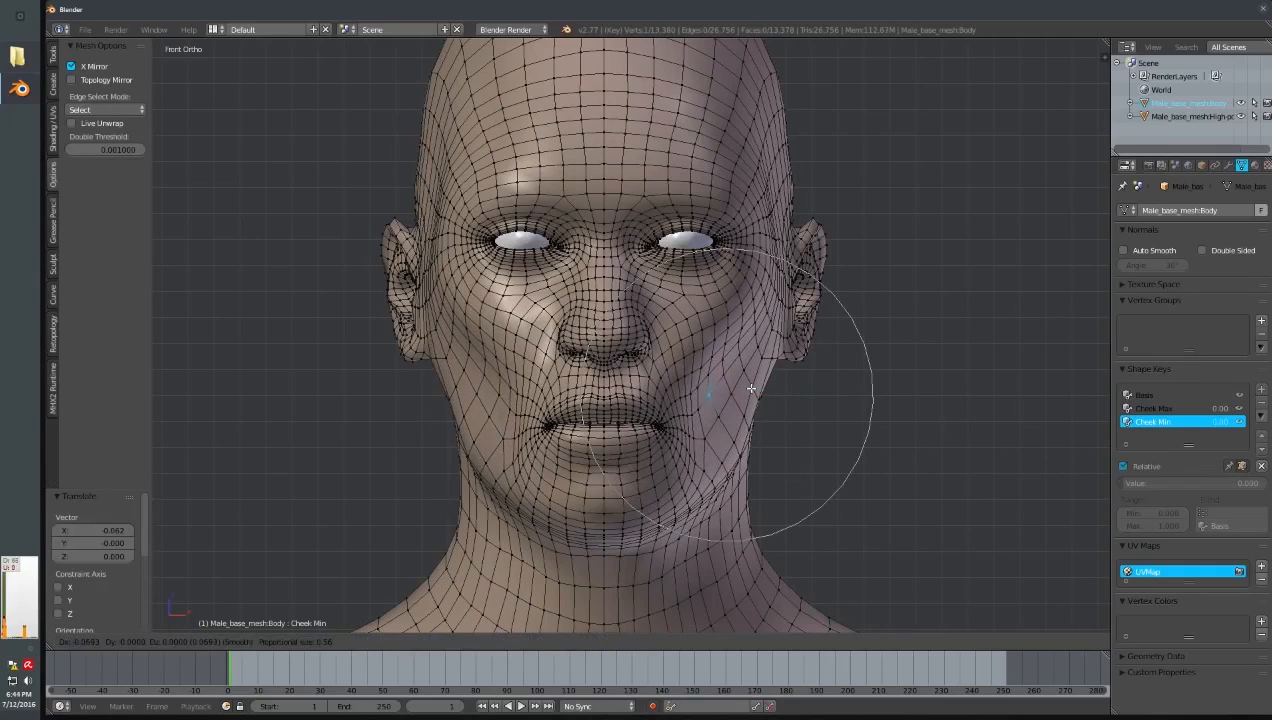
left_click(751, 388)
key("Tab")
mouse_move(1213, 425)
left_mouse_down()
mouse_move(1262, 425)
mouse_move(1208, 425)
mouse_move(1262, 425)
mouse_move(1208, 425)
mouse_move(1262, 408)
mouse_move(1208, 408)
mouse_move(1262, 421)
mouse_move(1208, 421)
left_mouse_up()
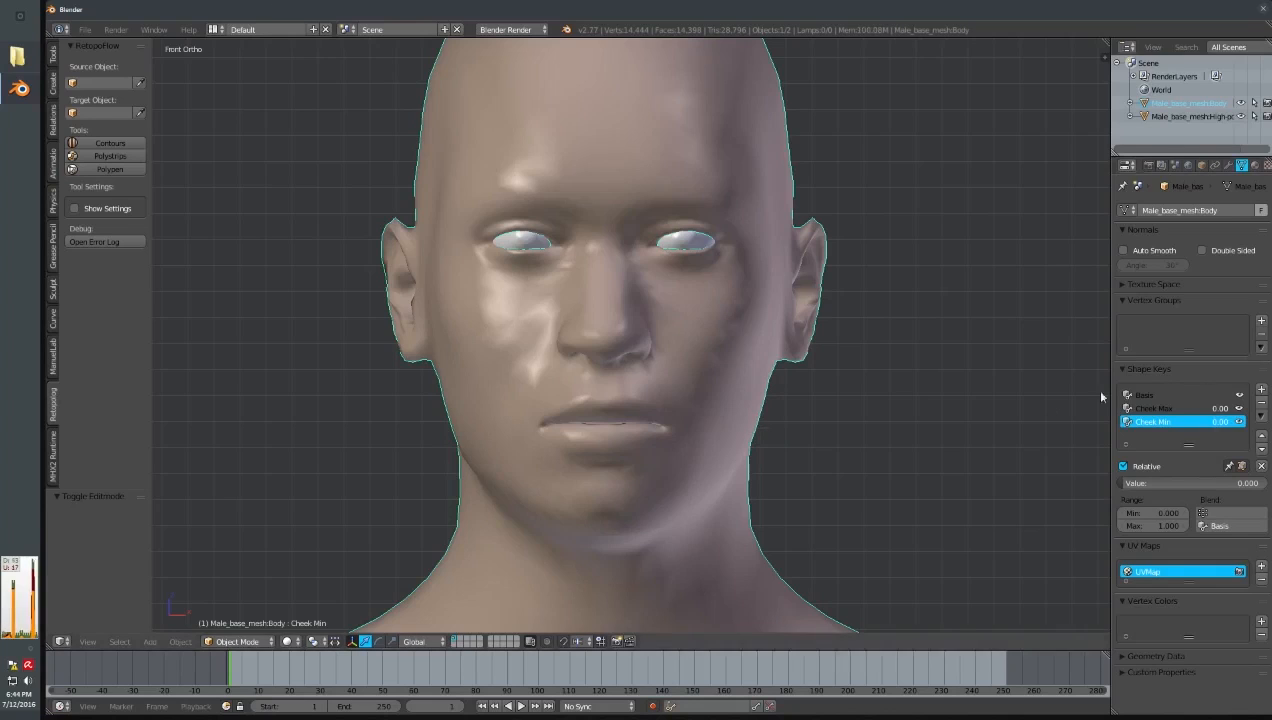
- Add two shape keys below Cheek Min and open the first new key's name for editing
left_click(1262, 389)
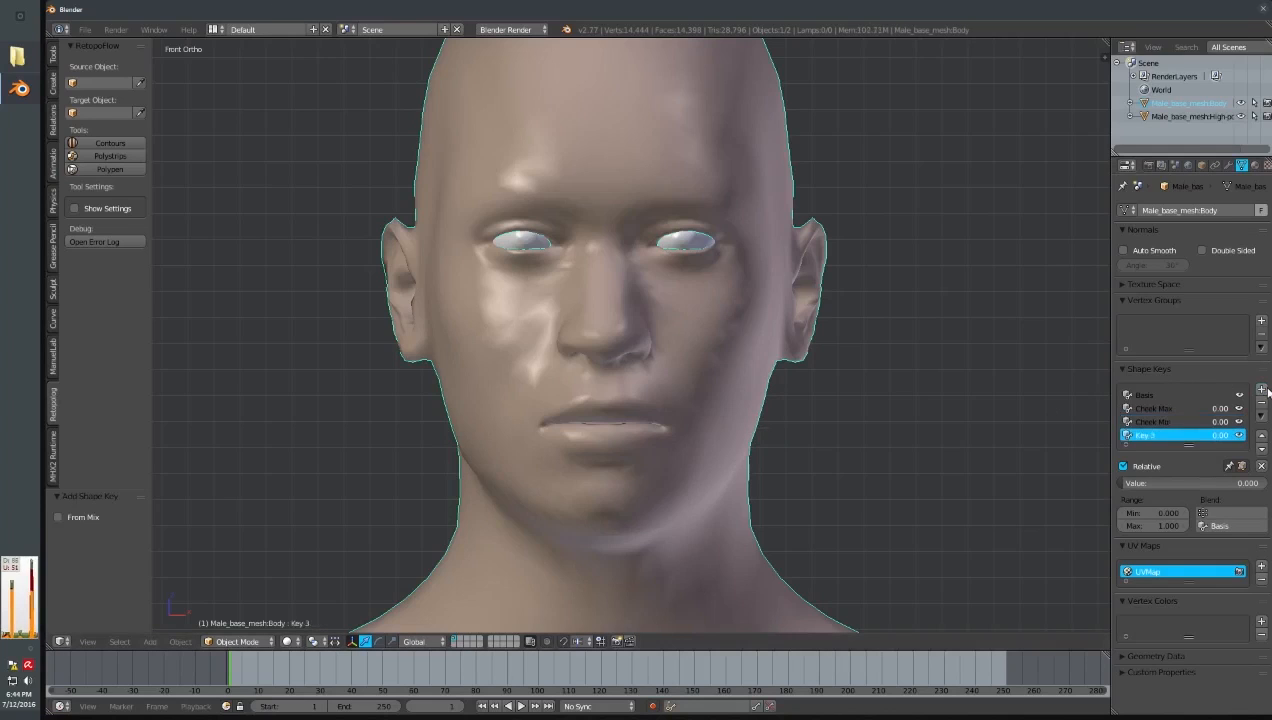
left_click(1262, 389)
double_click(1143, 435)
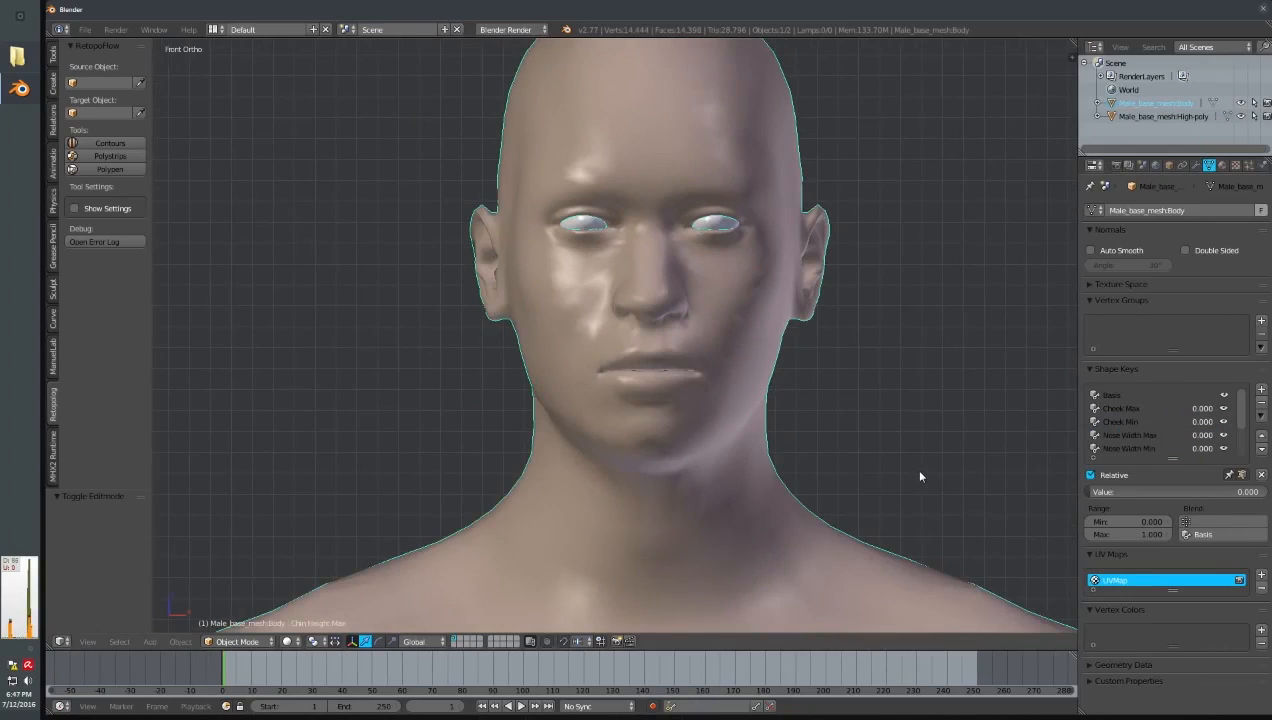
- Retype the Max suffix in the name of the Chin Height Max shape key
scroll(1205, 441, "down", 3)
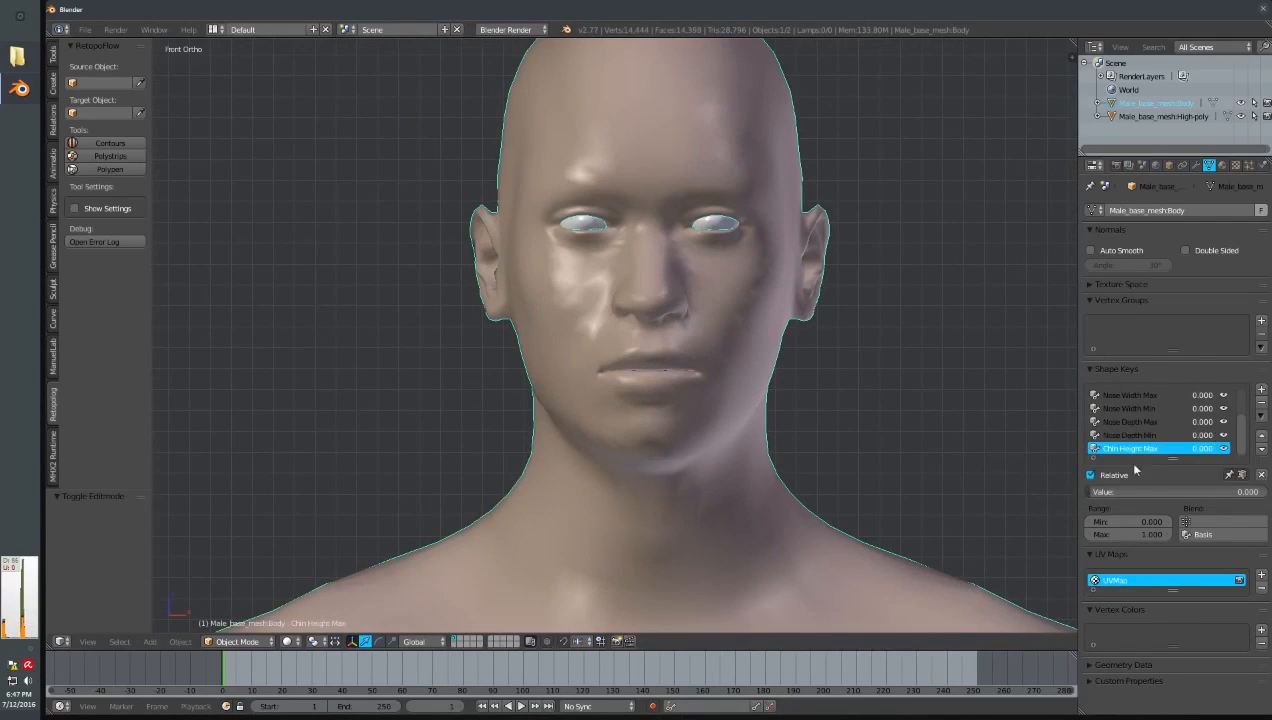
double_click(1158, 449)
left_click_drag(1159, 449, 1141, 449)
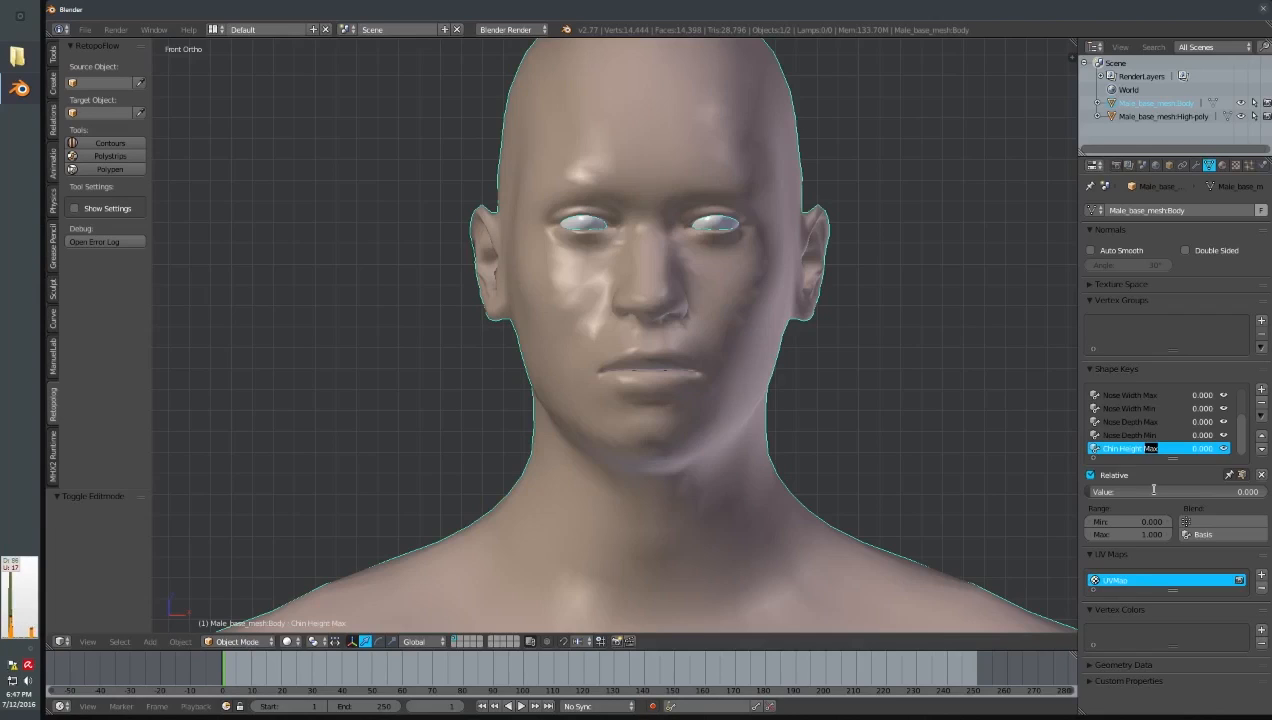
key("BackSpace")
type("M")
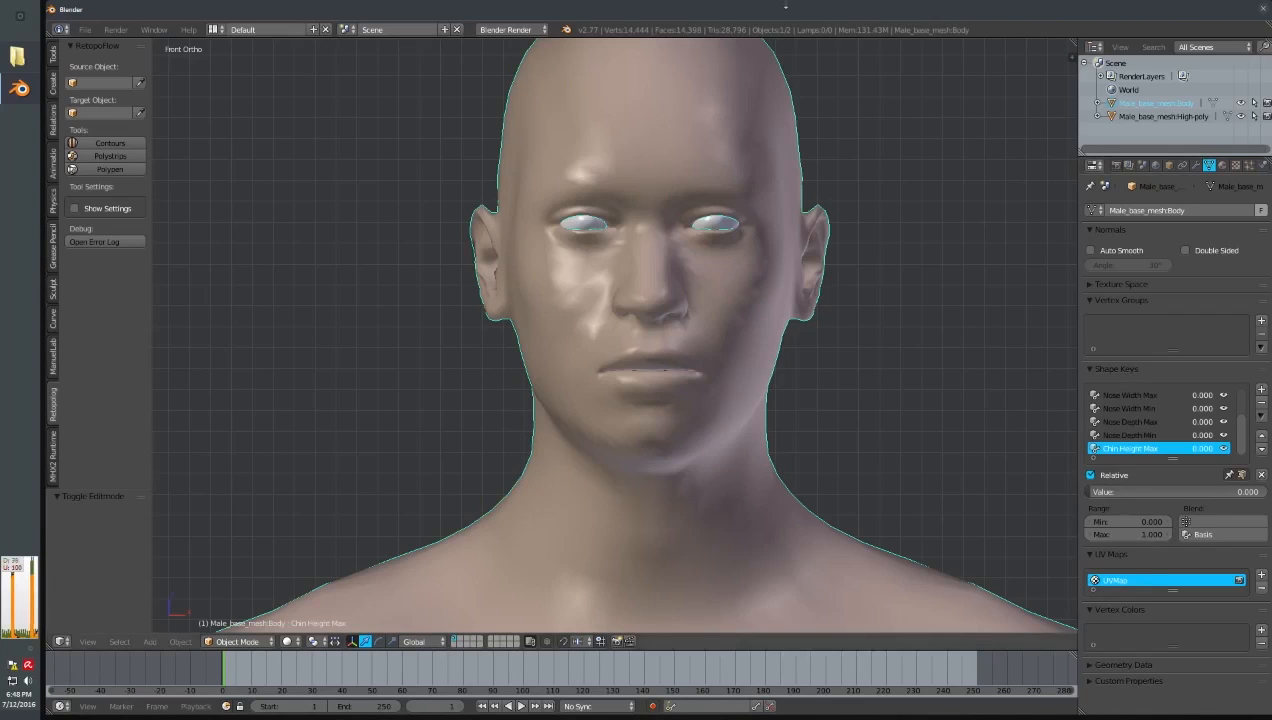
scroll(735, 165, "down", 1)
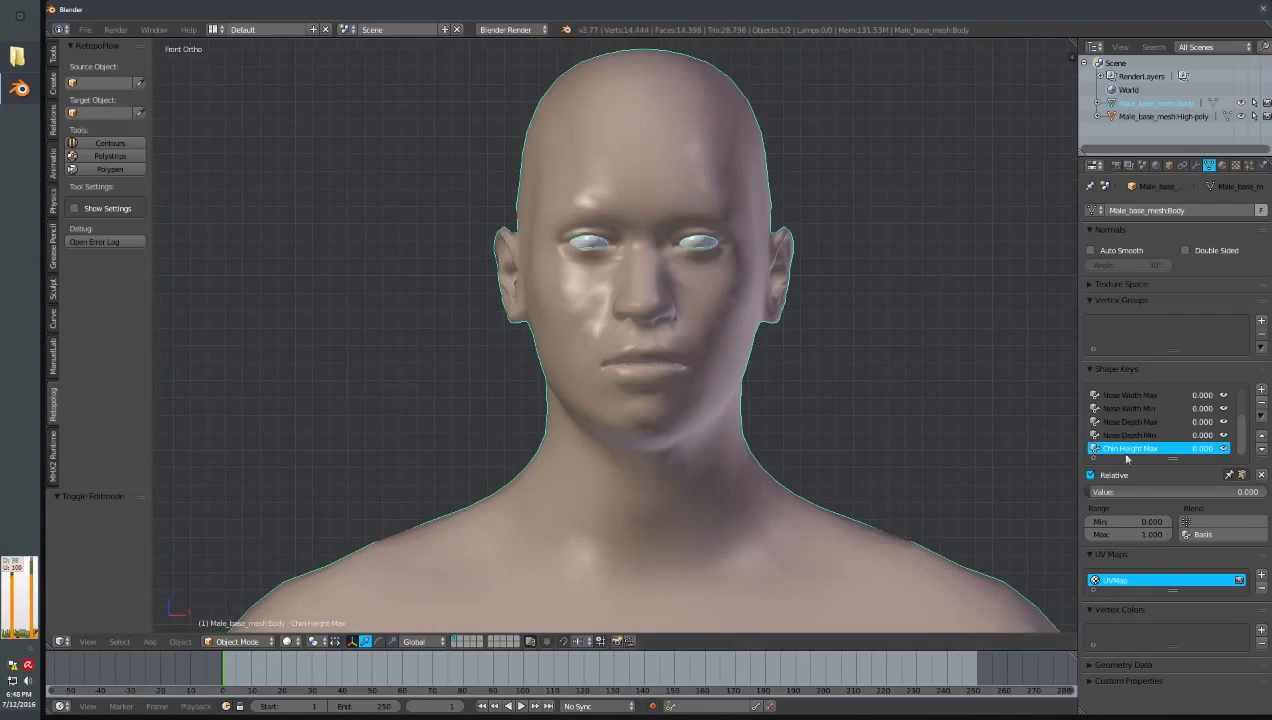
middle_click_drag(1014, 397, 780, 365)
mouse_move(1204, 448)
left_mouse_down()
mouse_move(1262, 448)
mouse_move(1204, 448)
left_mouse_up()
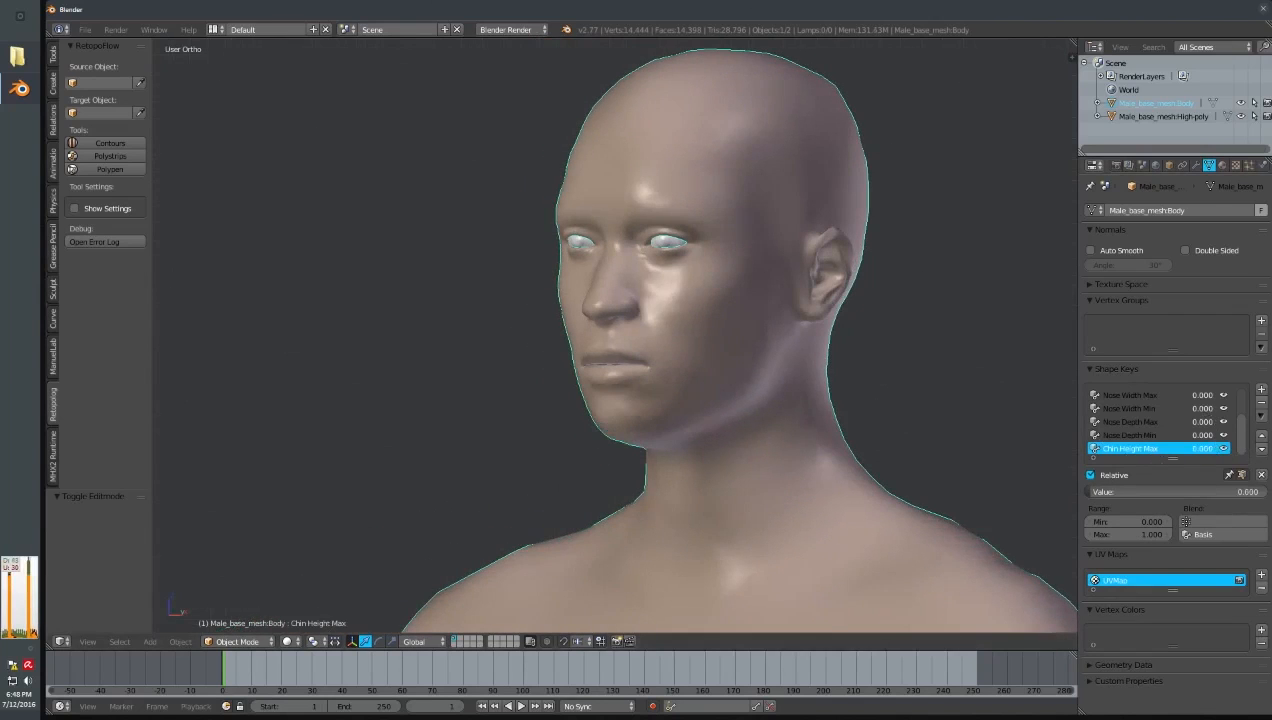
mouse_move(780, 375)
middle_mouse_down()
mouse_move(914, 375)
mouse_move(783, 384)
mouse_move(792, 393)
middle_mouse_up()
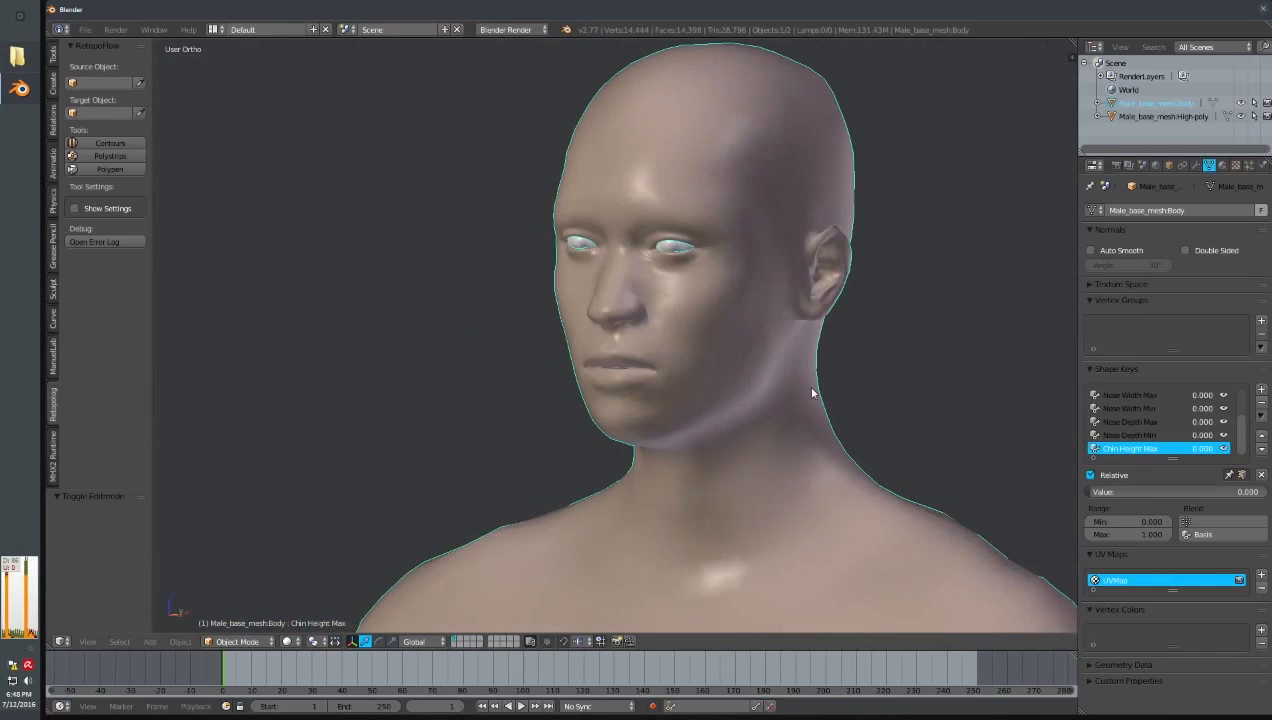
key("KP_1")
scroll(801, 354, "down", 2)
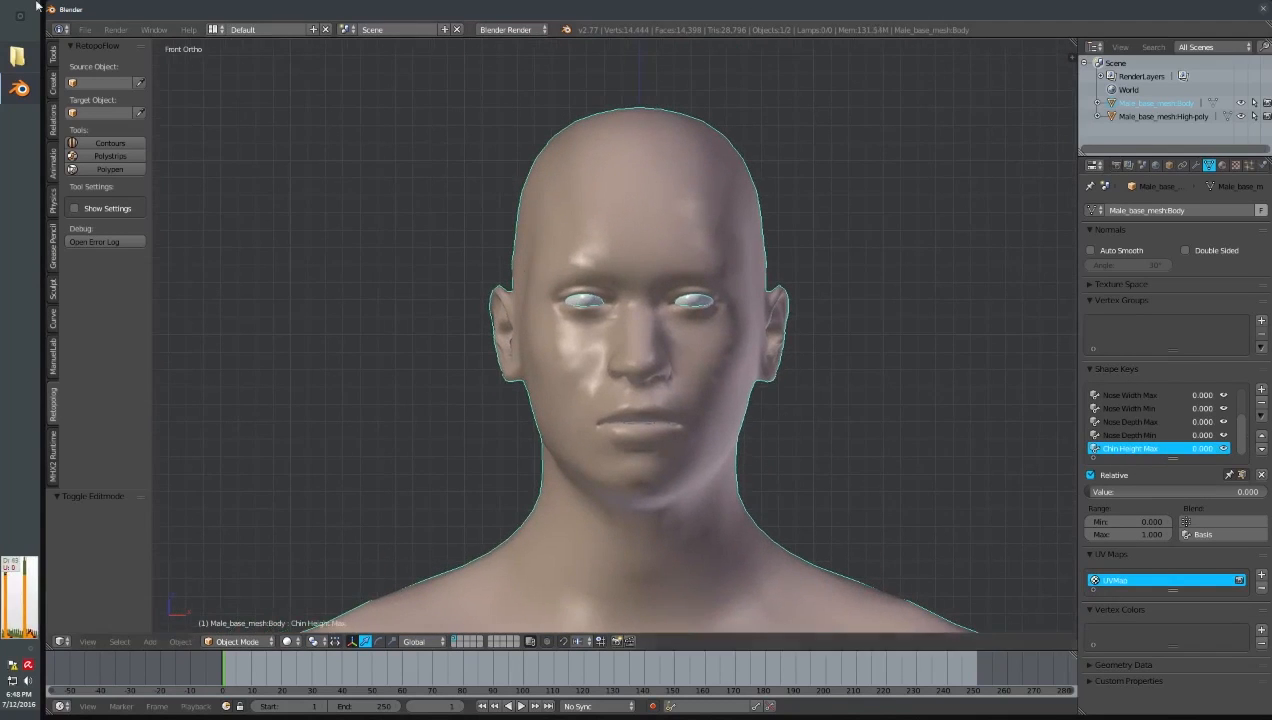
- Export the scene as an FBX file named Human Base Mesh Fbx to the Desktop
left_click(87, 31)
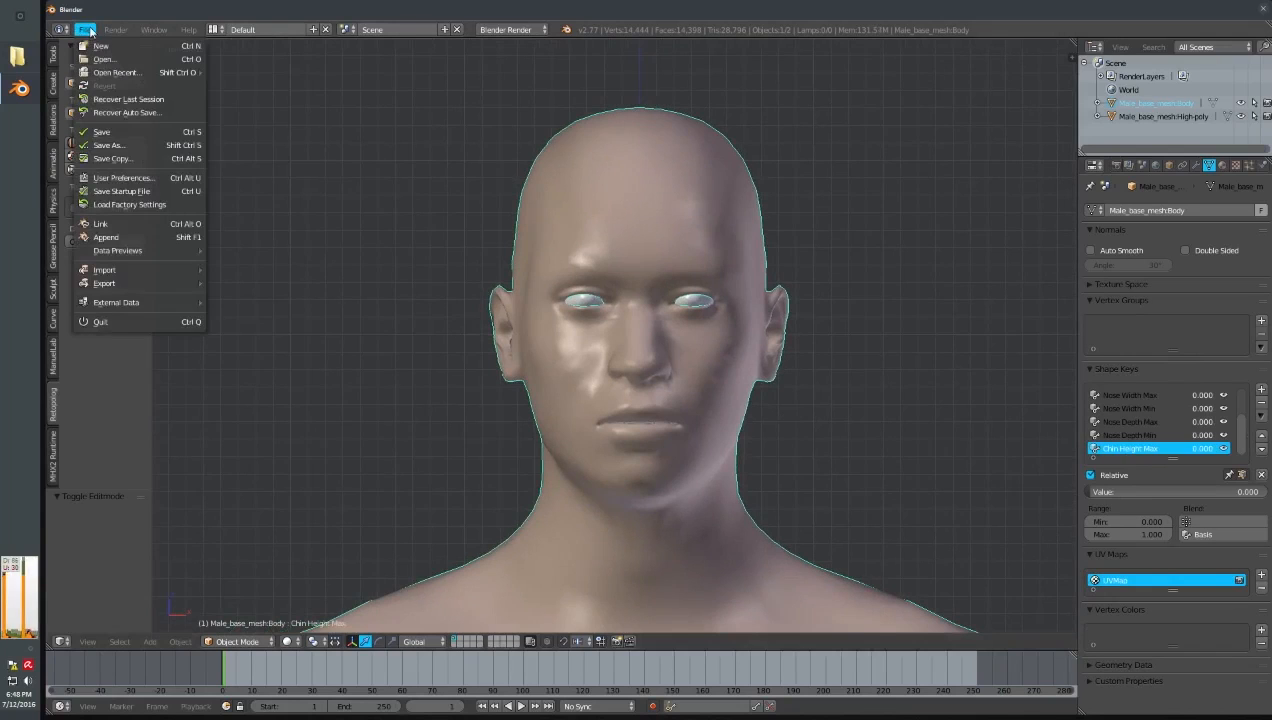
mouse_move(142, 286)
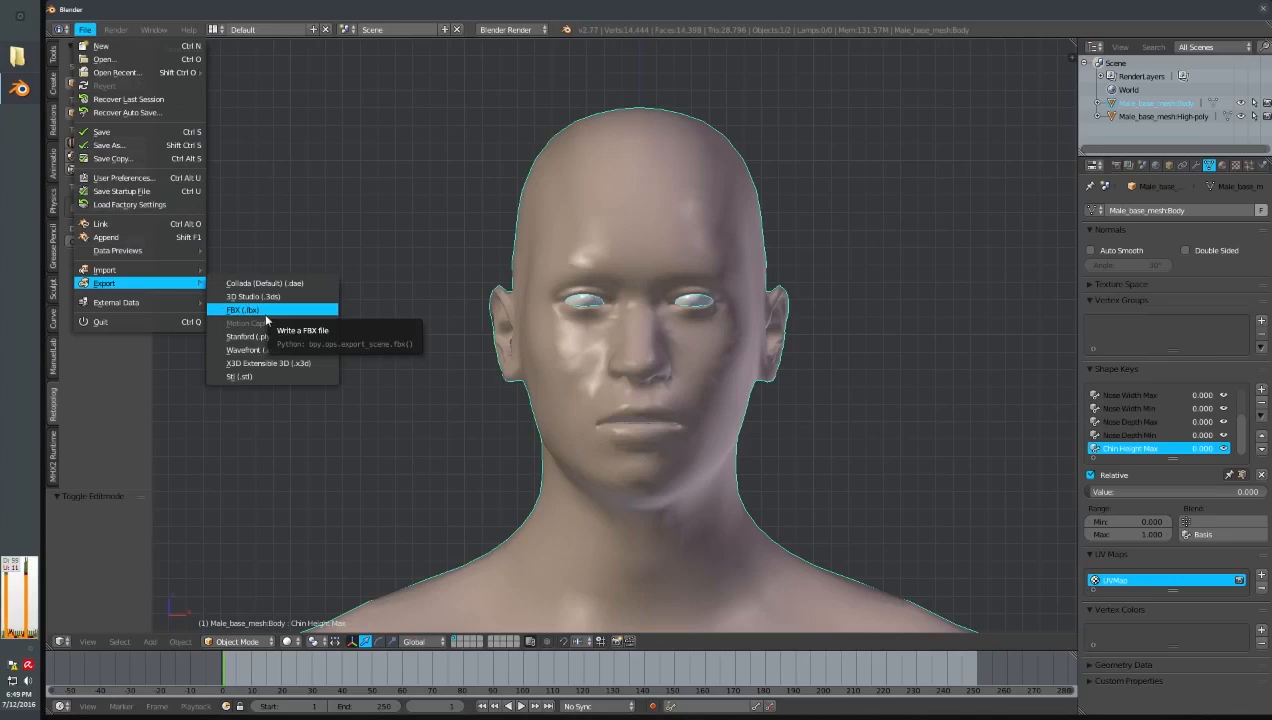
left_click(265, 316)
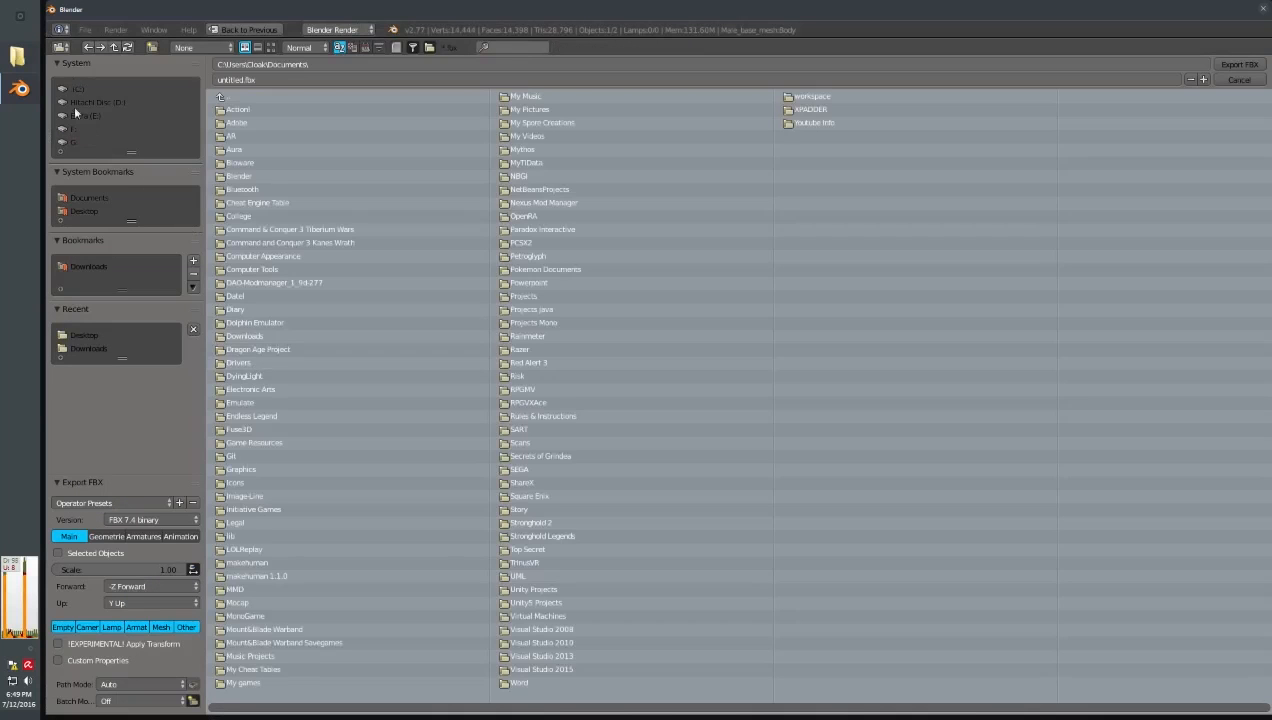
left_click(88, 210)
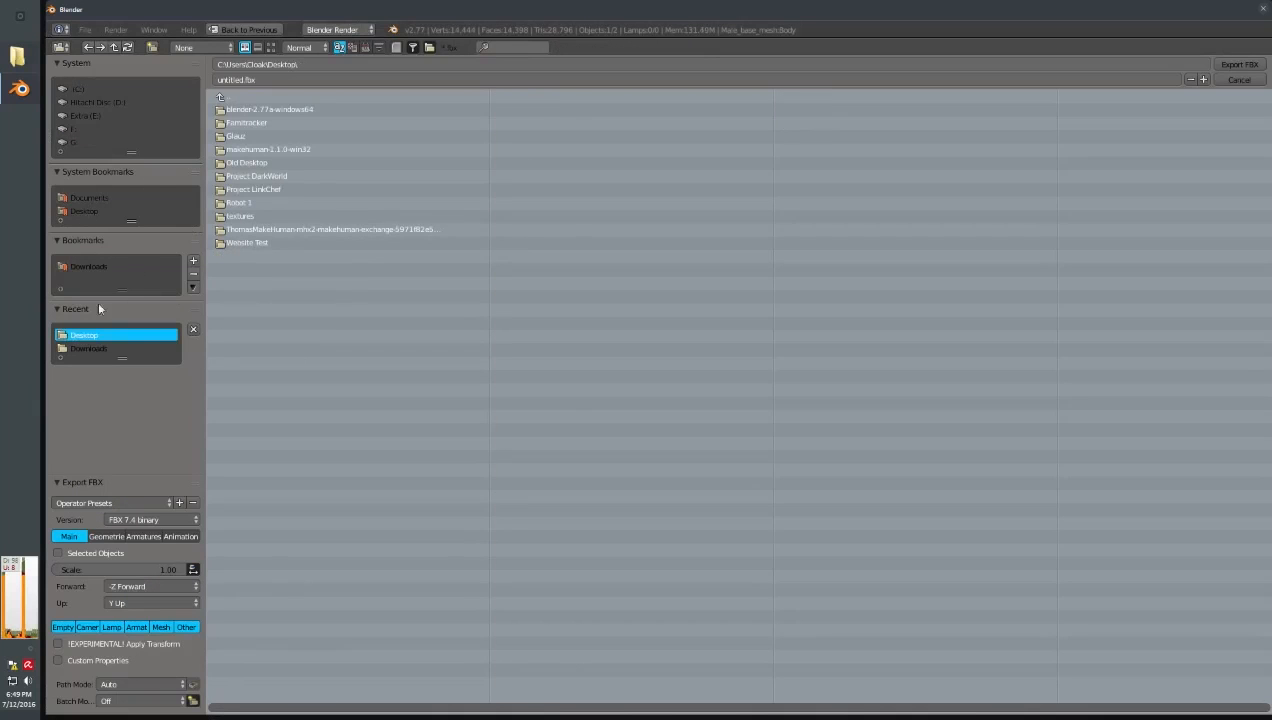
left_click(250, 78)
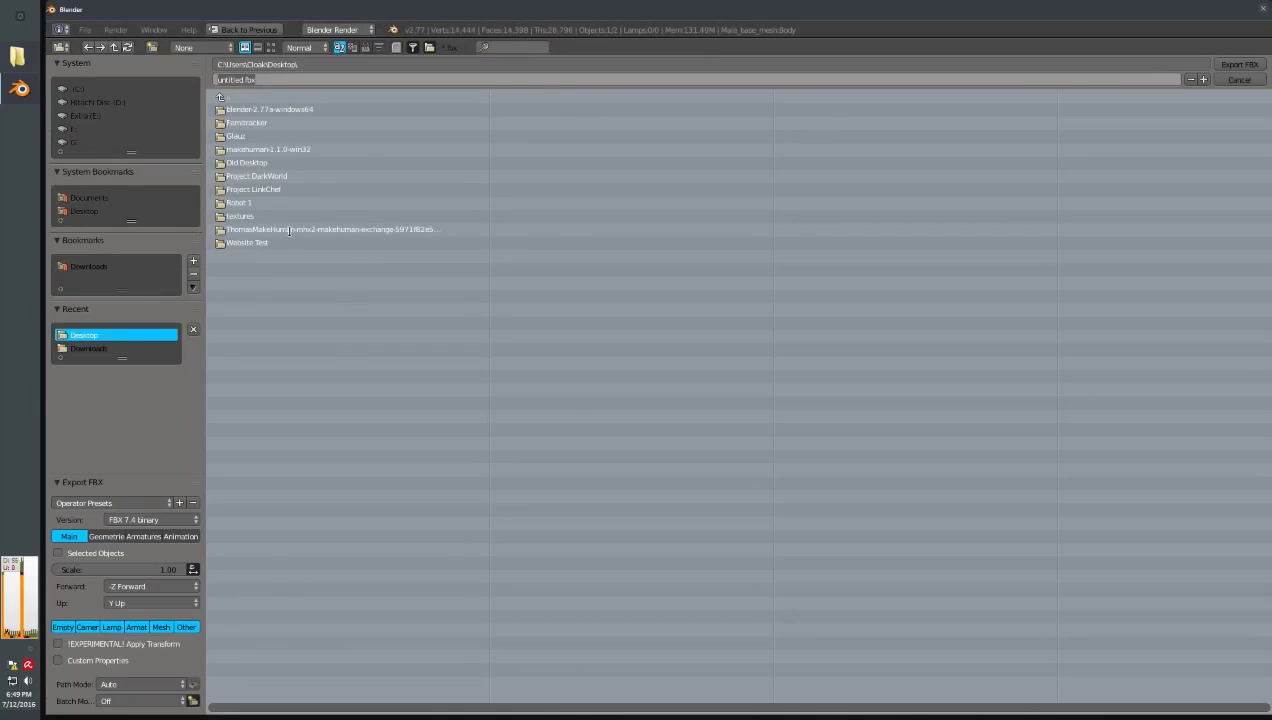
type("Human Base Me")
type("sh")
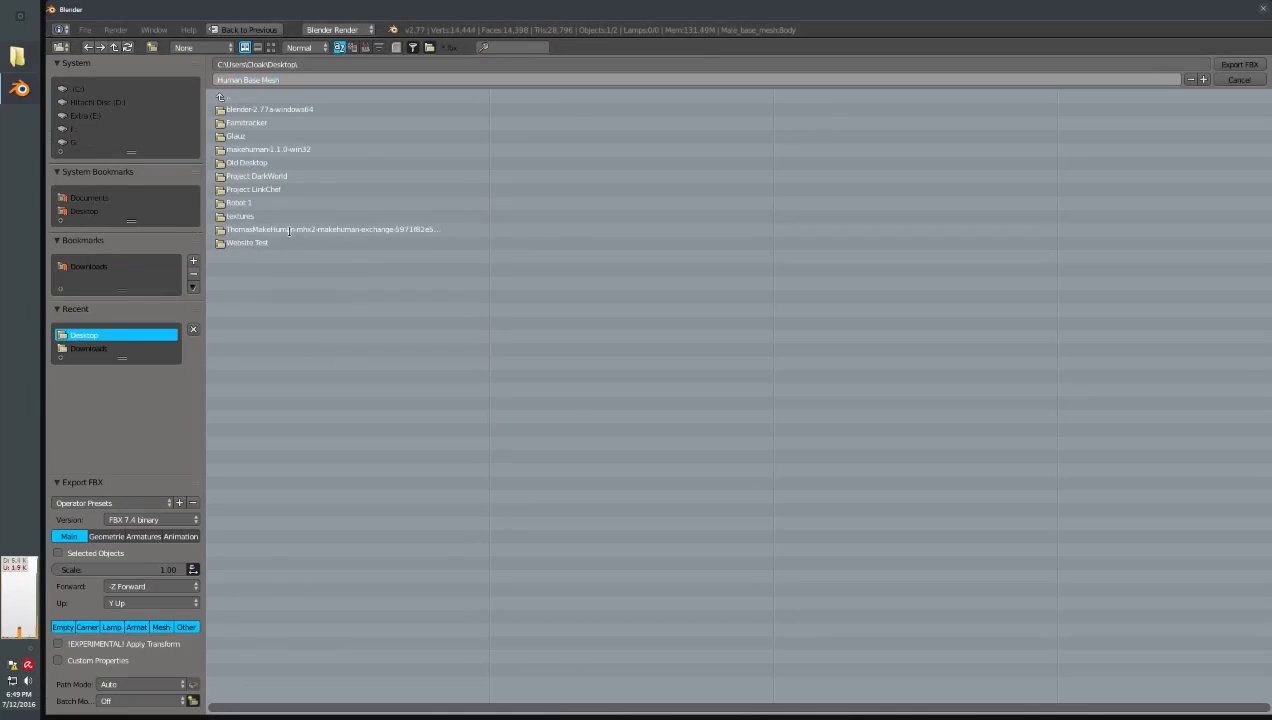
type(" Fbx")
key("Return")
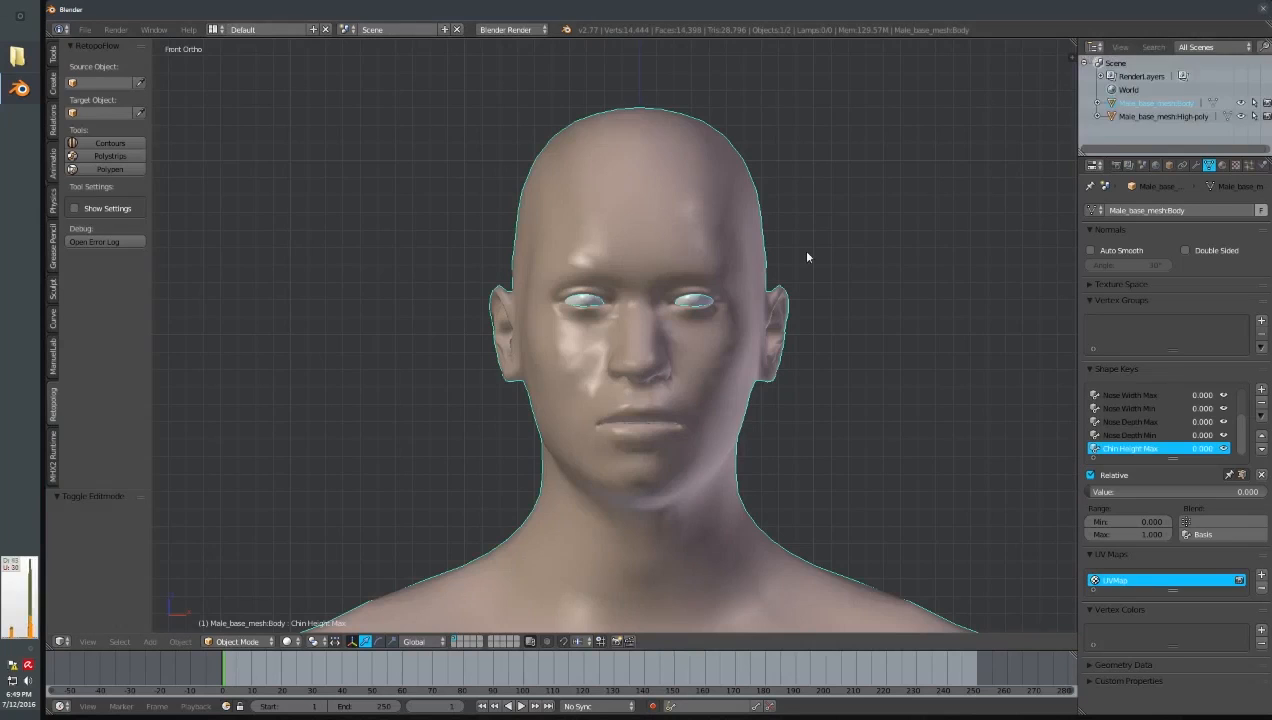
- Quit Blender without saving and move the exported FBX file to a free spot on the desktop
middle_click_drag(700, 300, 779, 352)
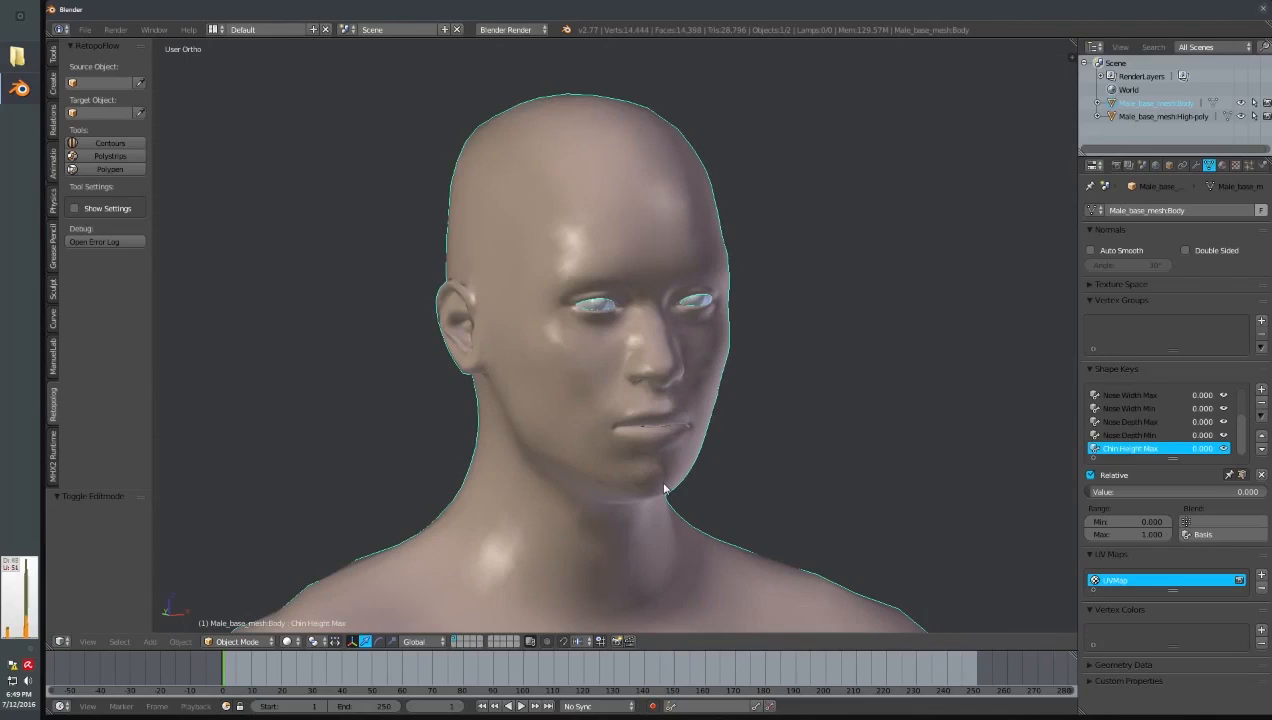
left_click(1264, 12)
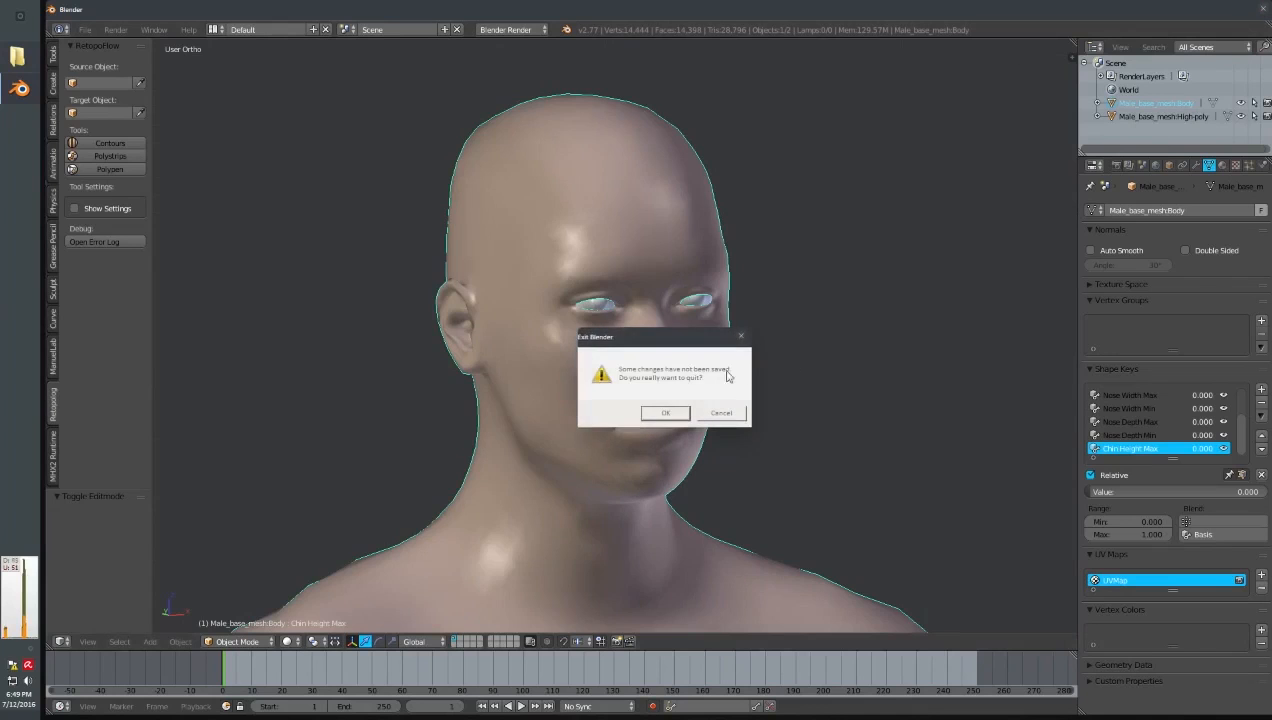
left_click(666, 413)
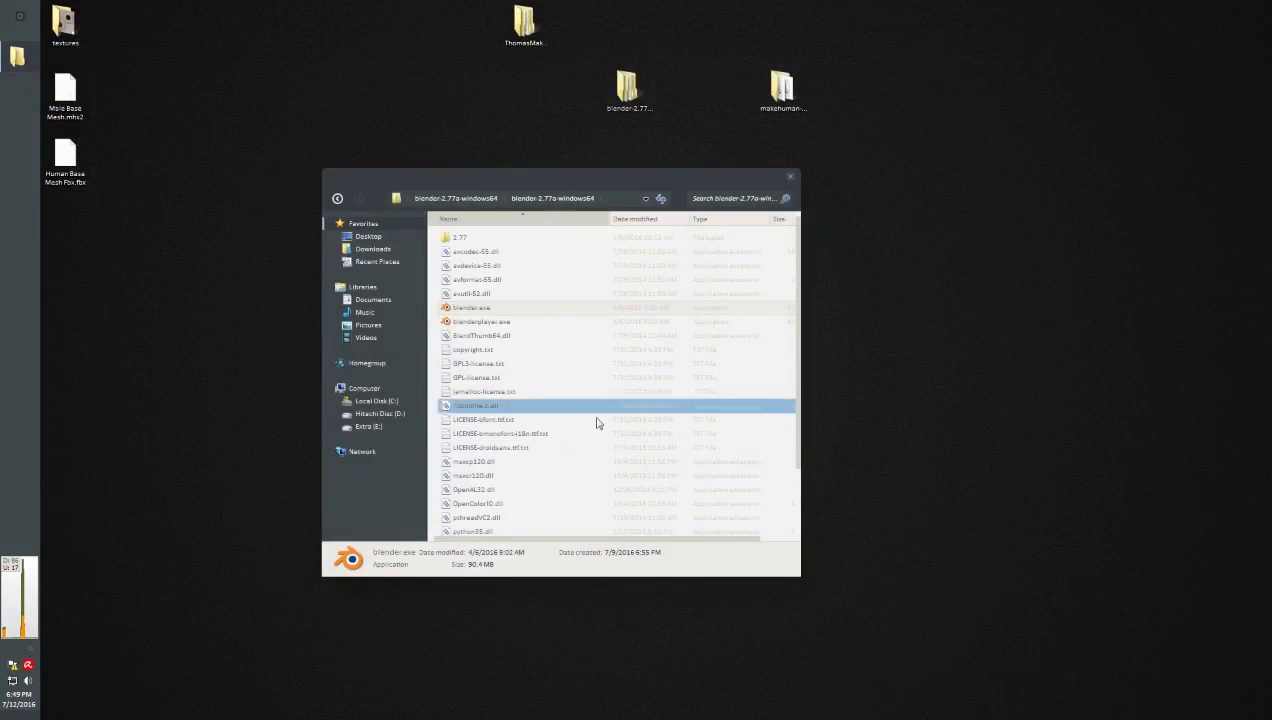
left_click_drag(72, 160, 175, 225)
- Launch Unity and create a new 3D project named Character Custimization Tutorial in the Unity5 Projects folder
left_click(172, 369)
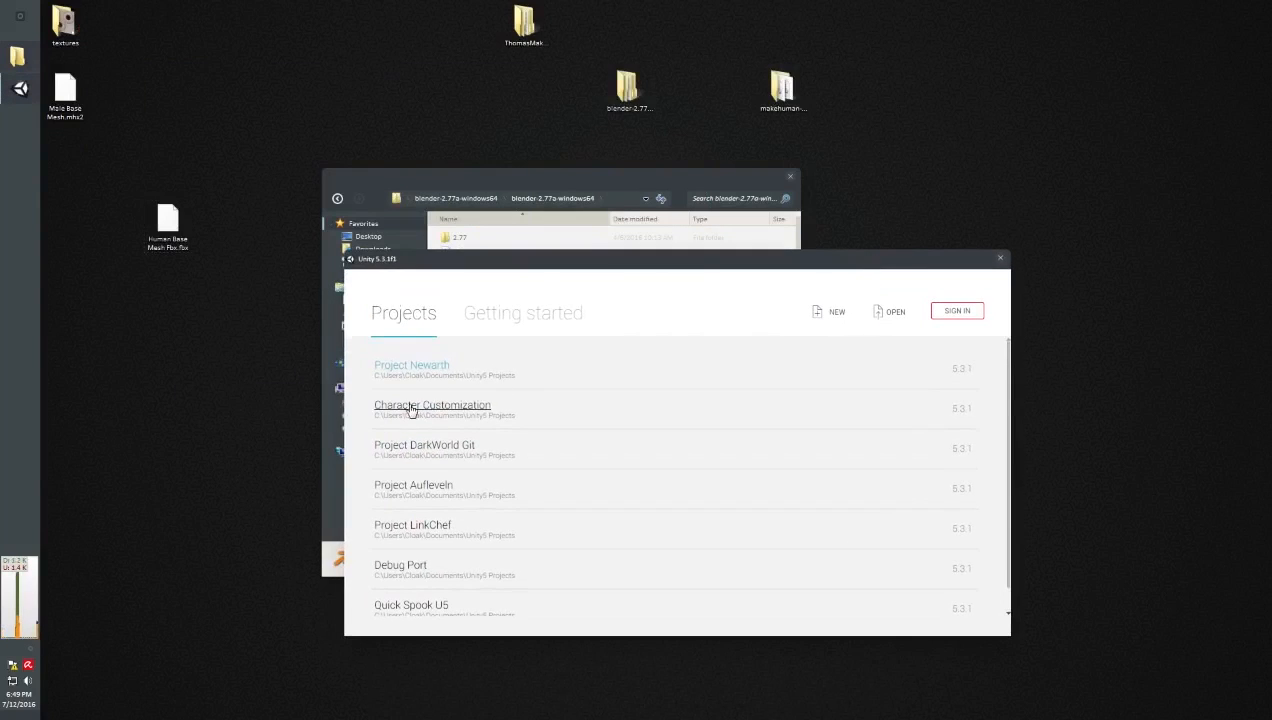
left_click(830, 312)
left_click(667, 417)
triple_click(667, 417)
type("C")
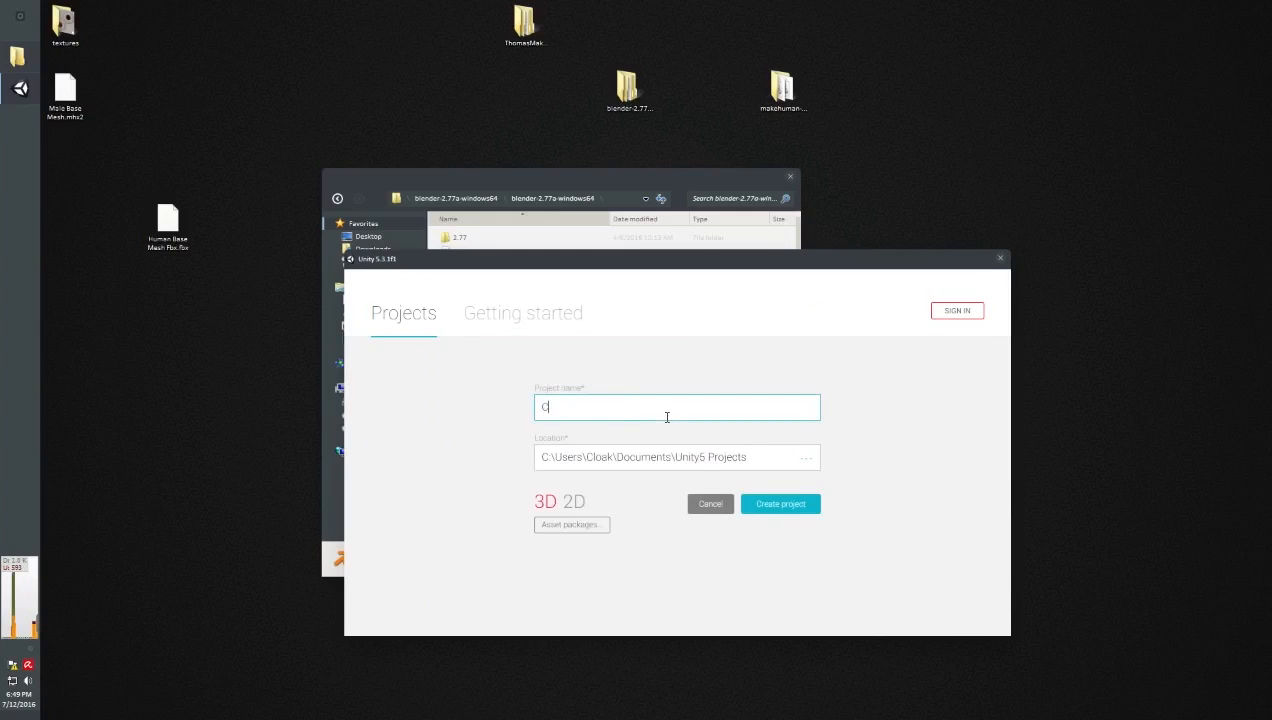
type("haracter Custimization Tutorial")
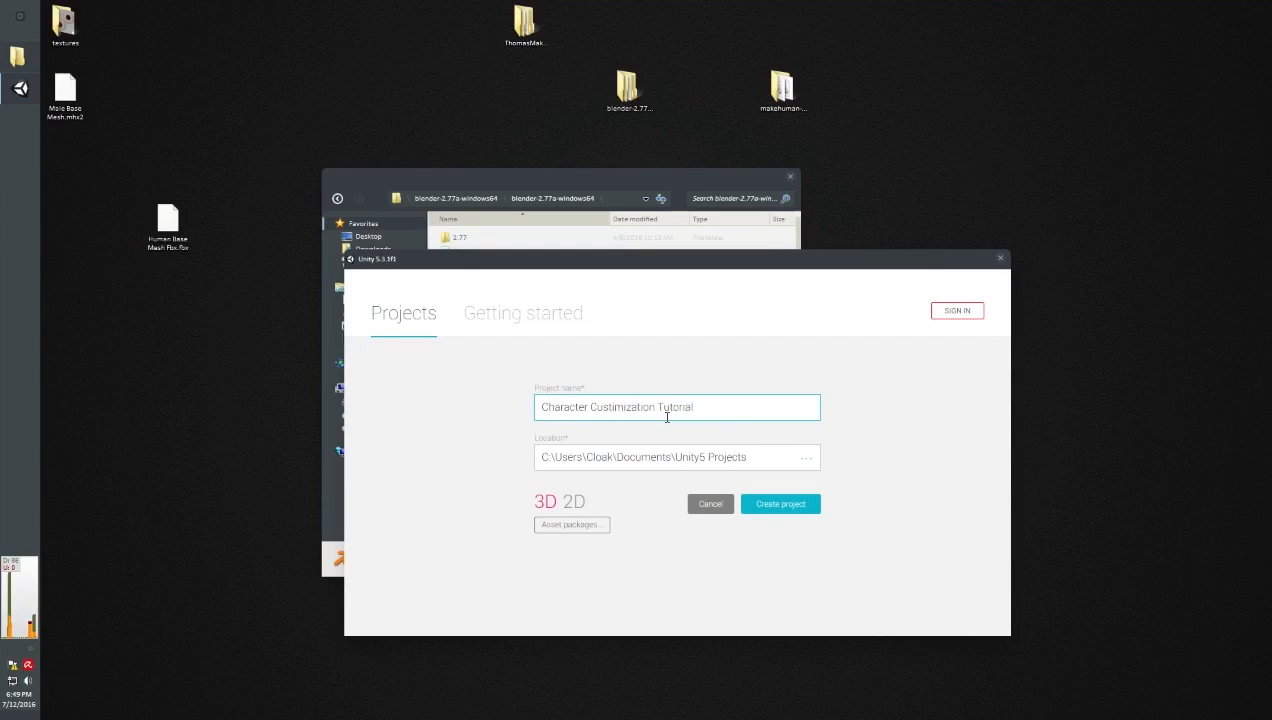
left_click(760, 505)
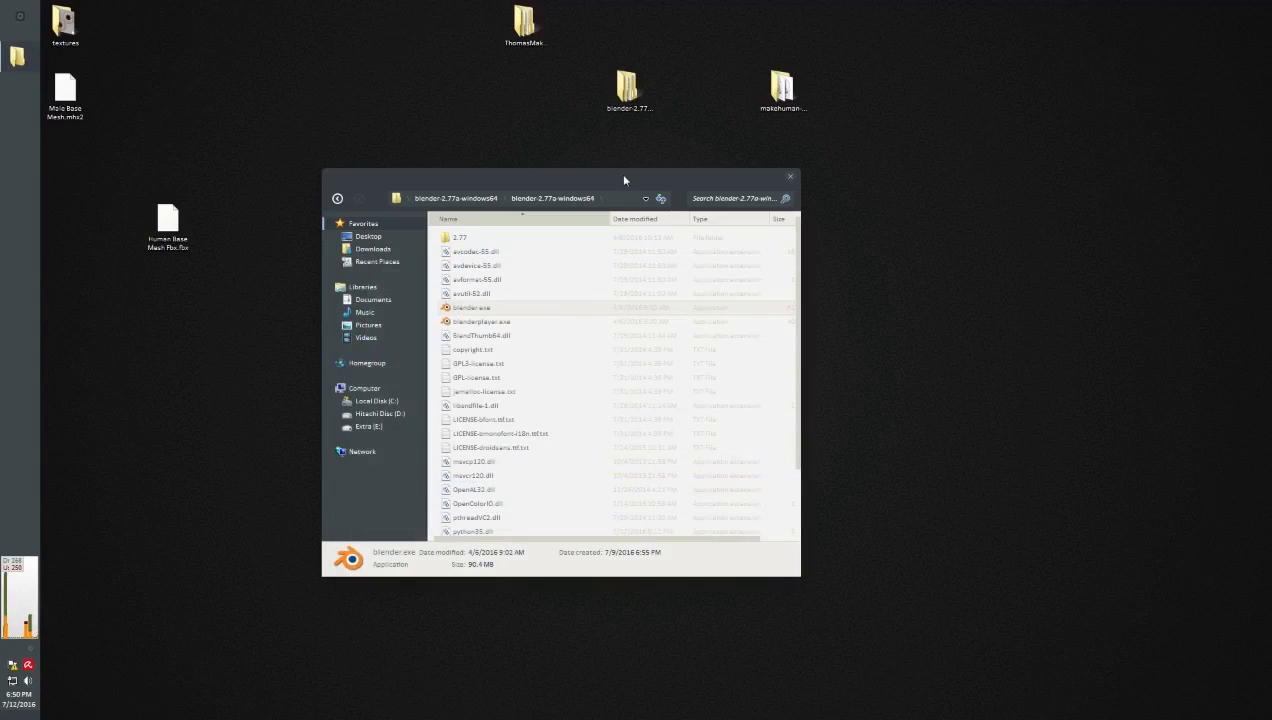
- Move the file explorer window out of the way and dismiss the Unity Editor update notice
left_click_drag(617, 180, 0, 250)
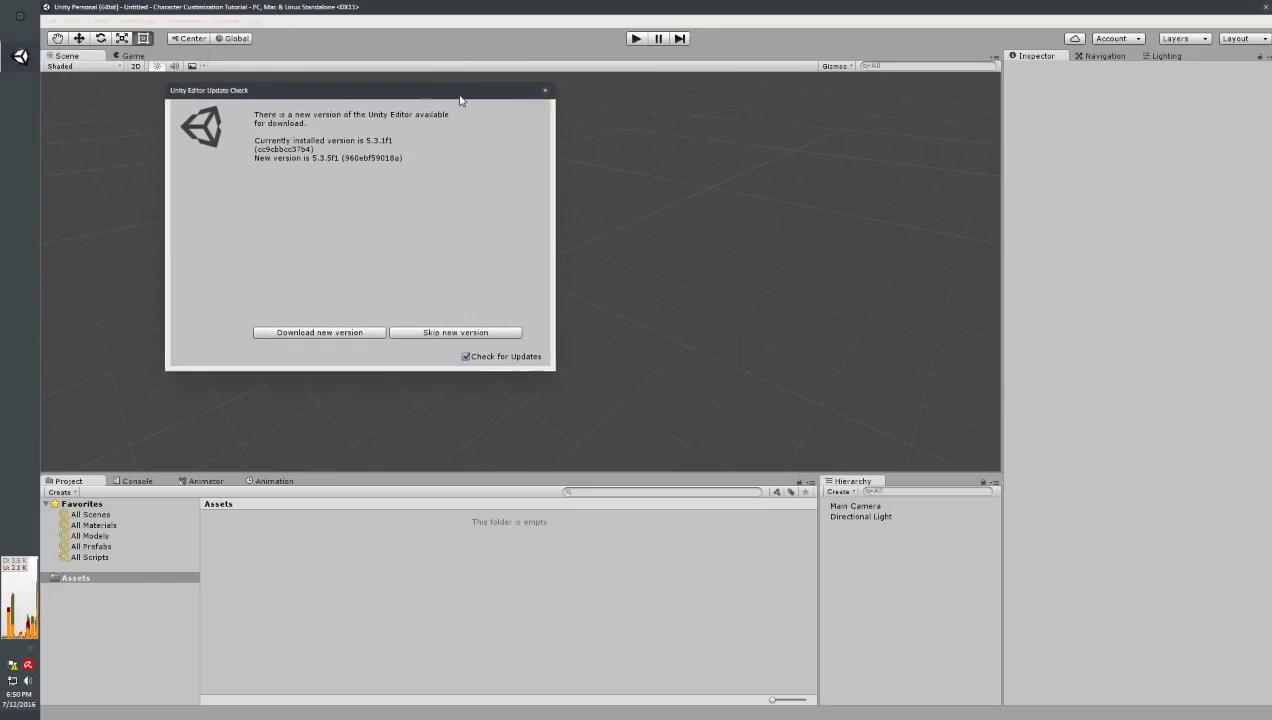
left_click(545, 91)
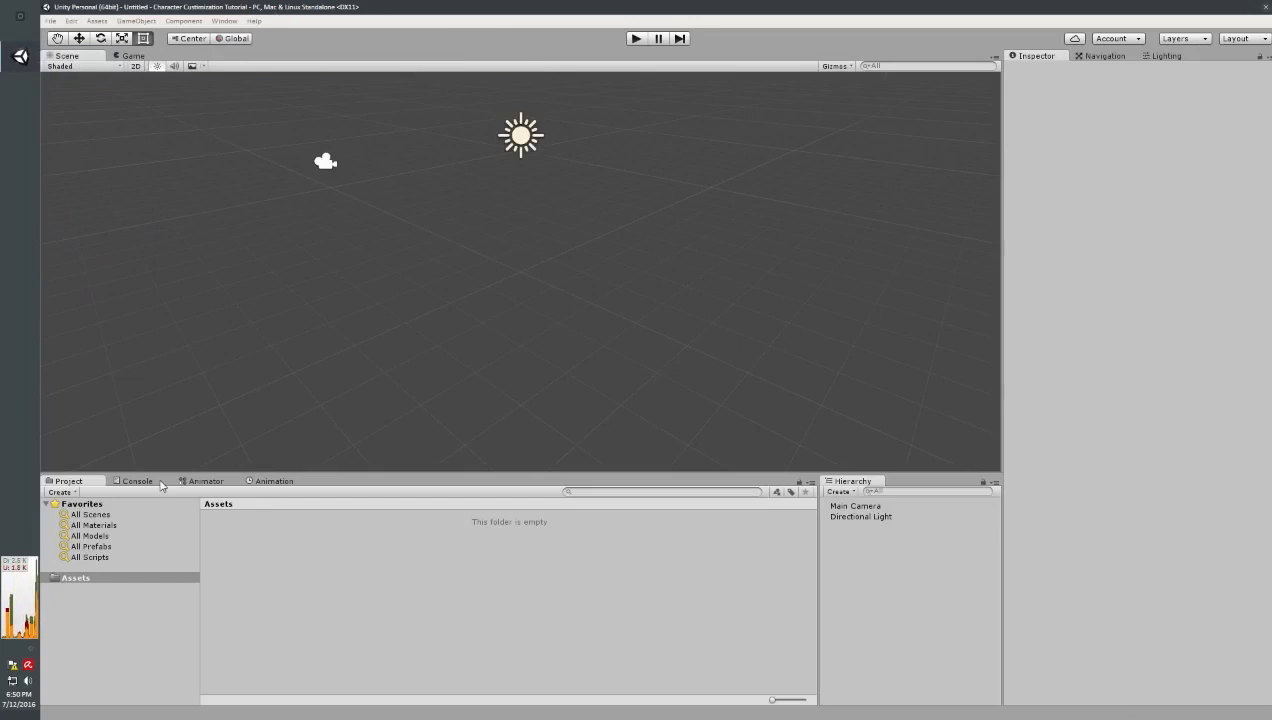
left_click_drag(457, 289, 548, 323, "alt")
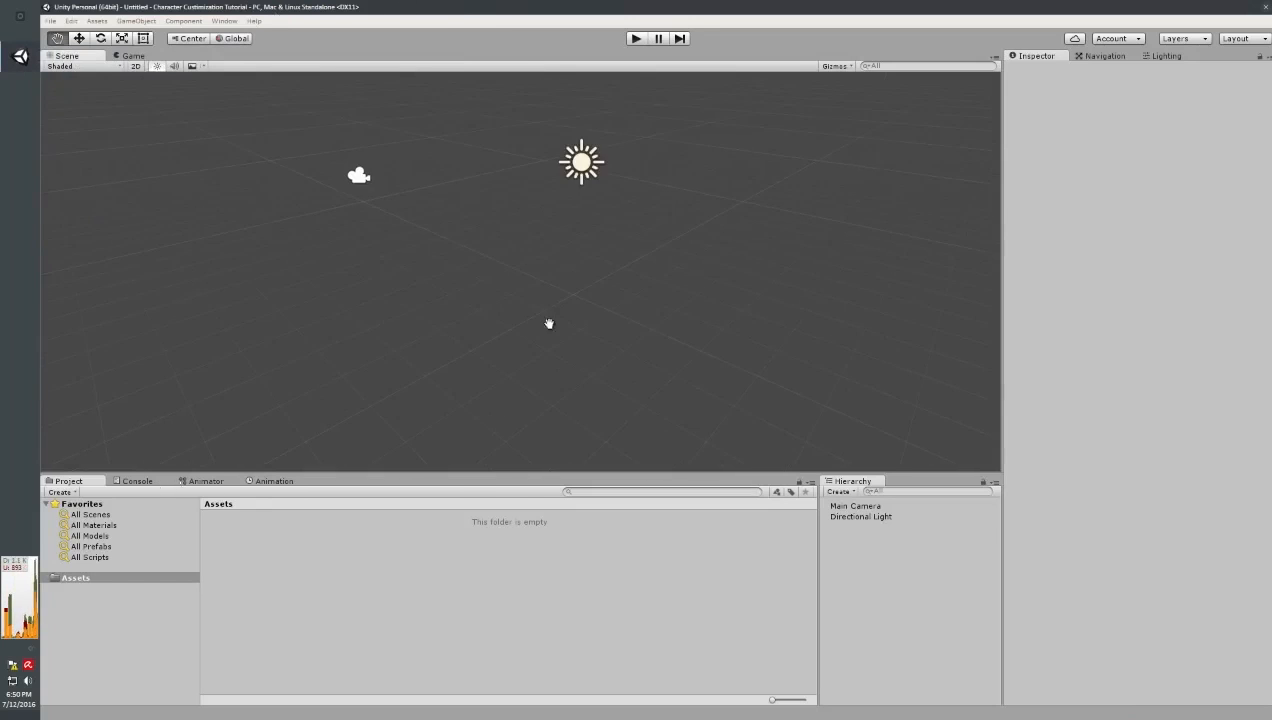
- Import the Human Base Mesh Fbx file from the desktop into the project's Assets folder, and maximize the Unity window again
left_click_drag(447, 7, 657, 18)
left_click_drag(168, 220, 117, 162)
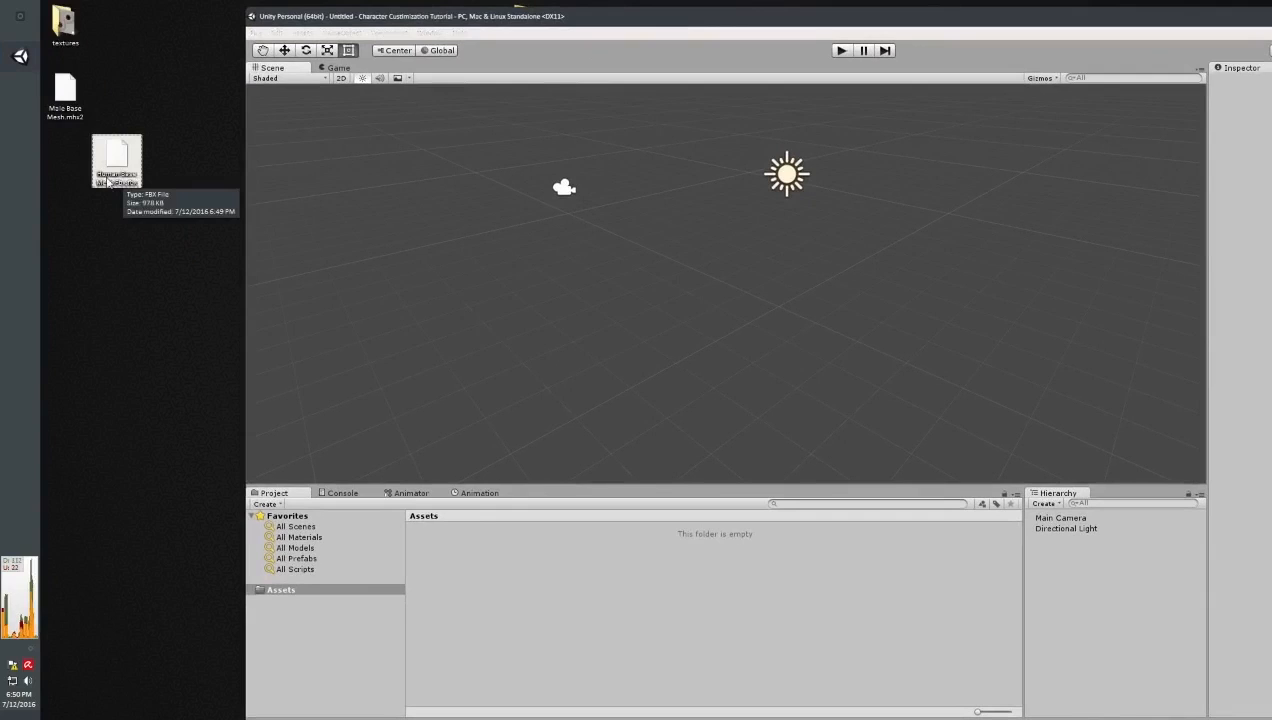
left_click_drag(113, 187, 177, 163)
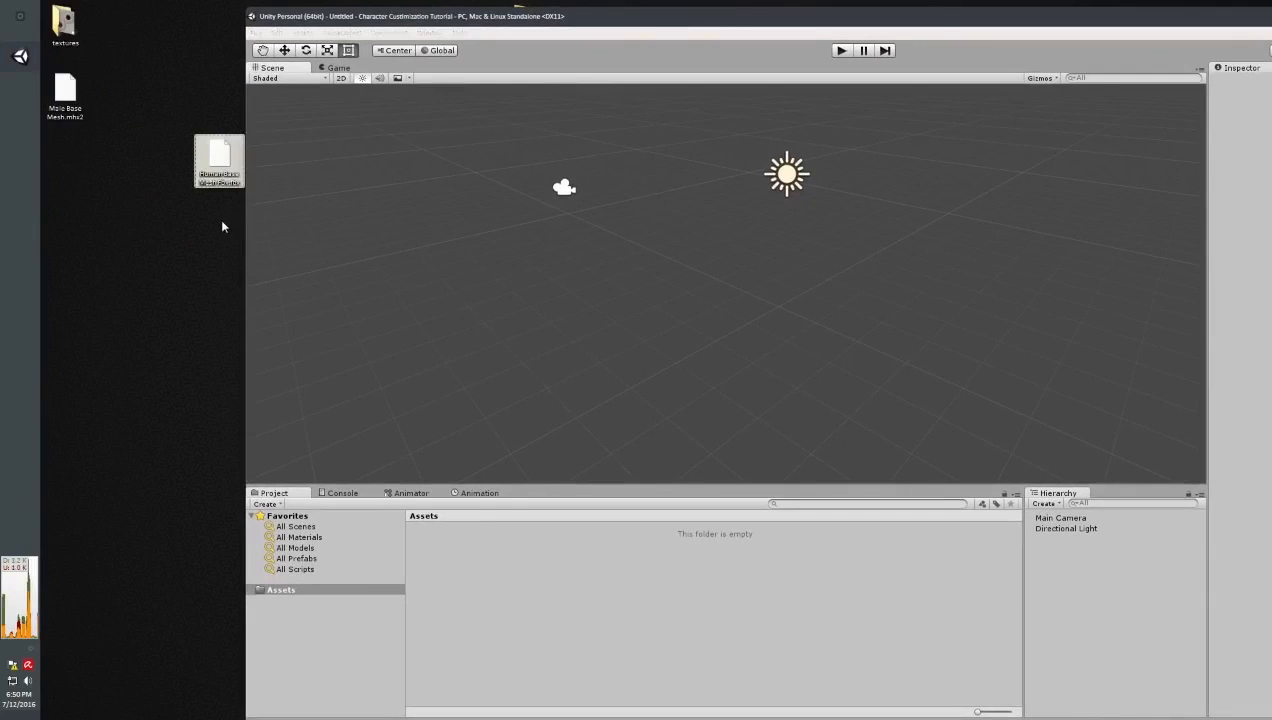
left_click_drag(220, 172, 499, 636)
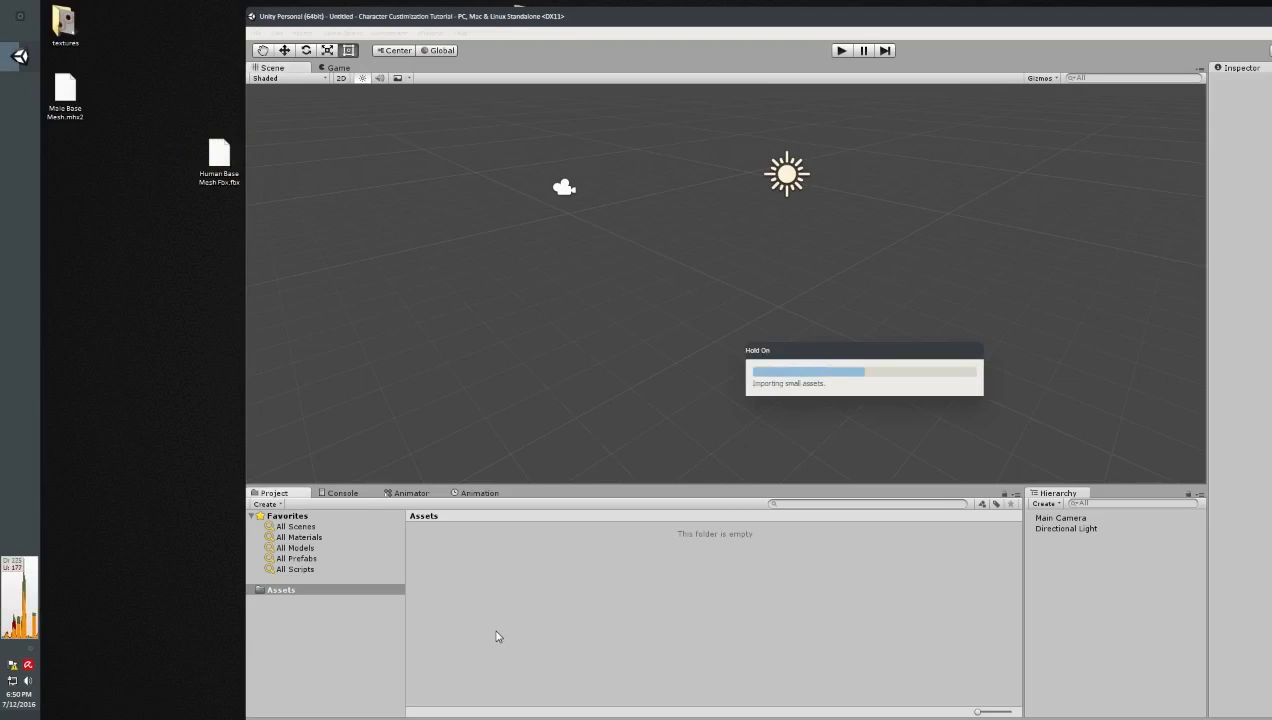
left_click_drag(219, 158, 65, 160)
double_click(617, 19)
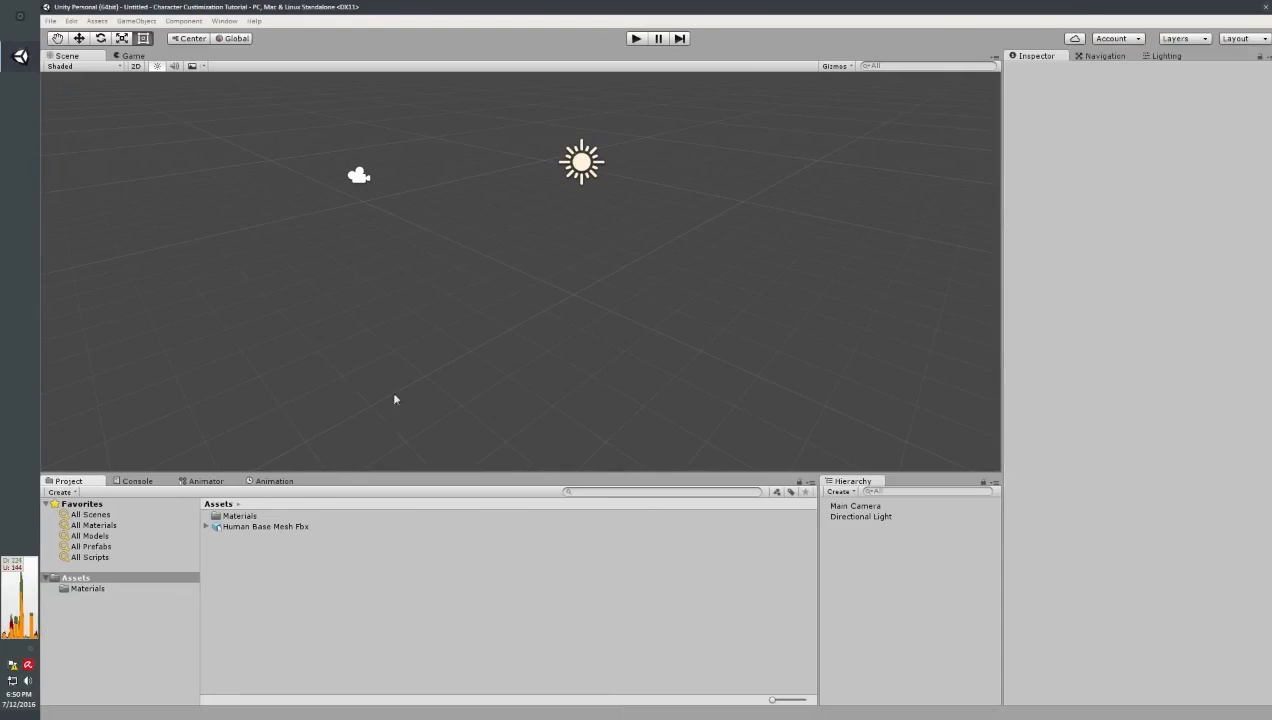
- Select the imported Human Base Mesh Fbx model and examine its preview from another angle
left_click(298, 528)
left_click_drag(1135, 544, 1029, 537)
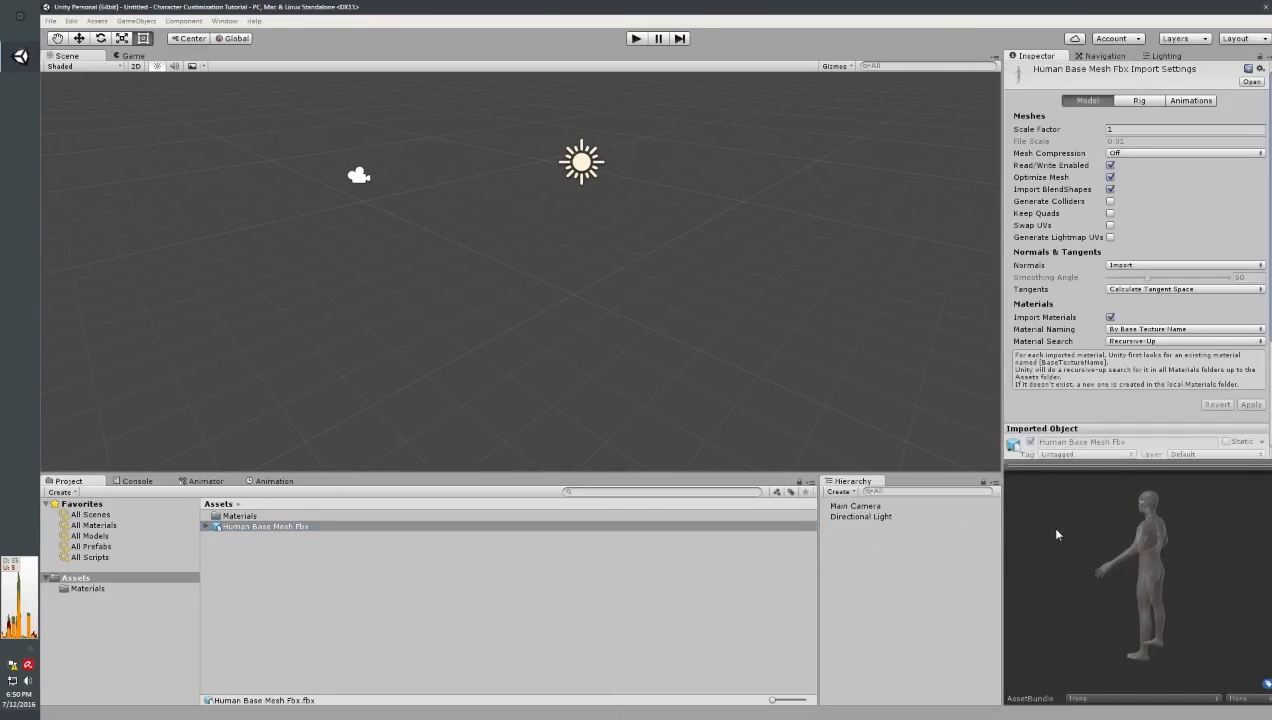
- Place the Human Base Mesh Fbx model in the scene and check how its body is displayed
left_click_drag(1135, 542, 44, 539)
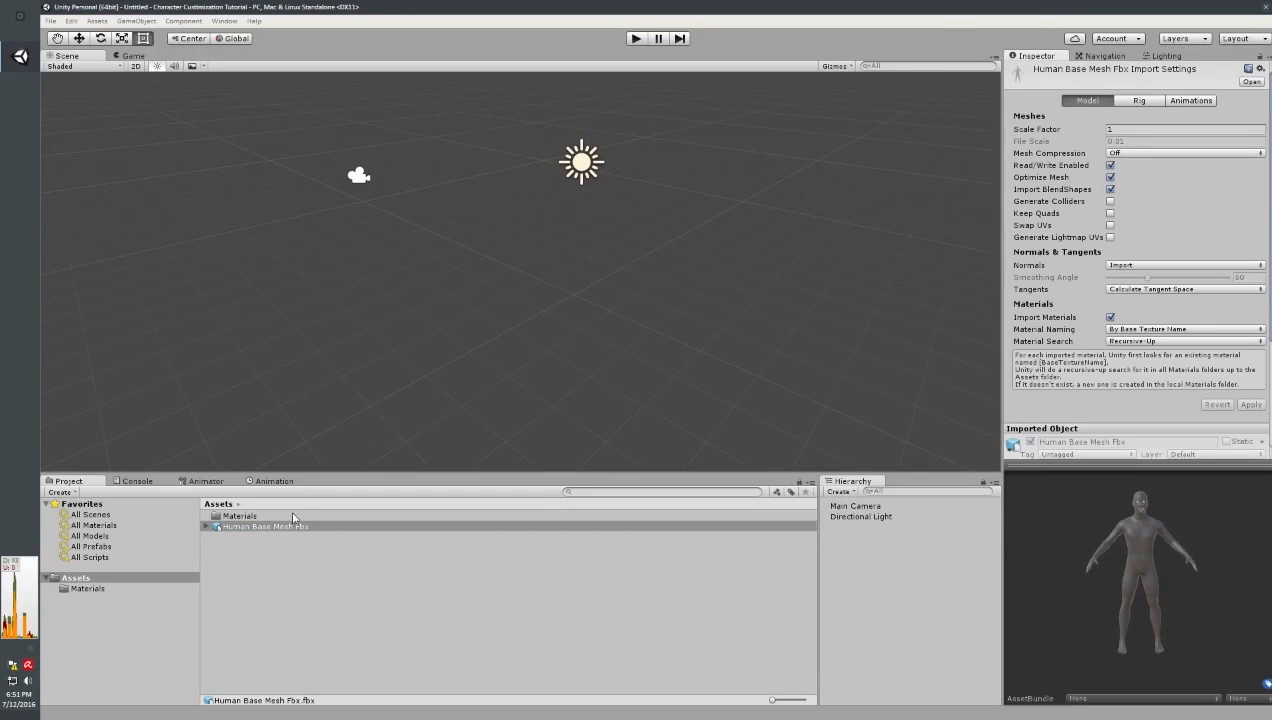
left_click_drag(392, 272, 326, 484, "alt")
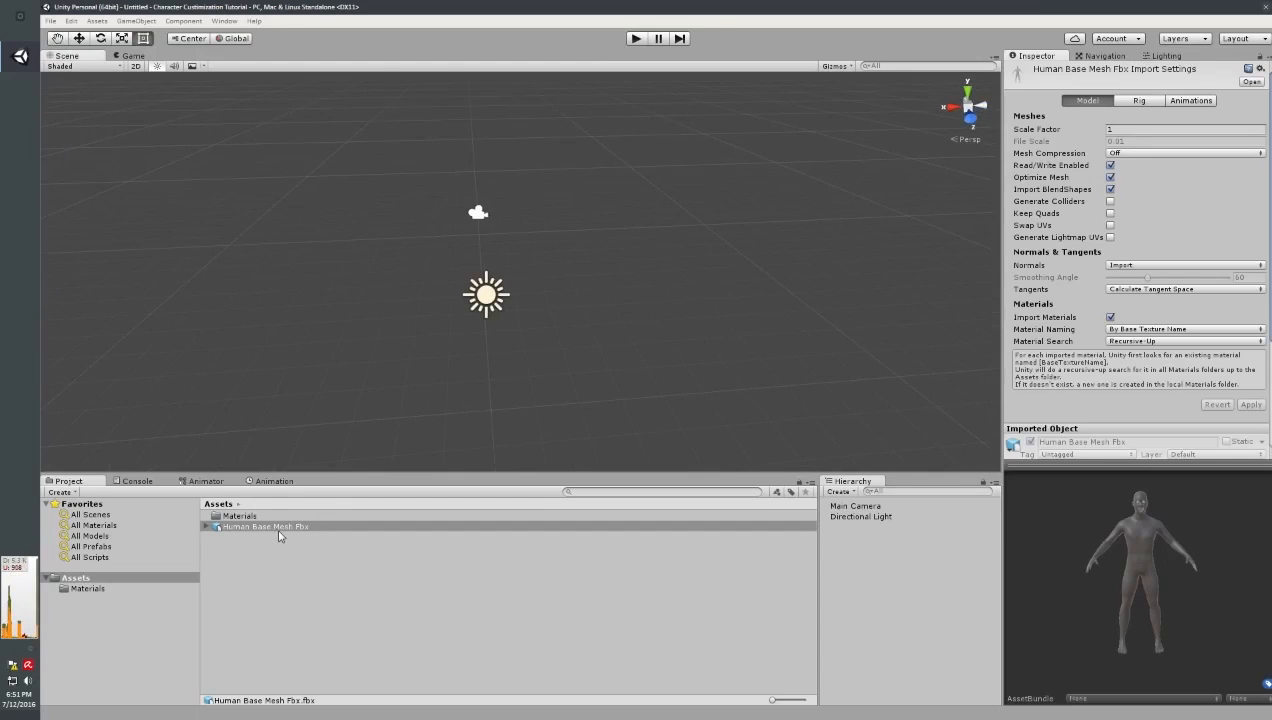
left_click_drag(278, 530, 504, 259)
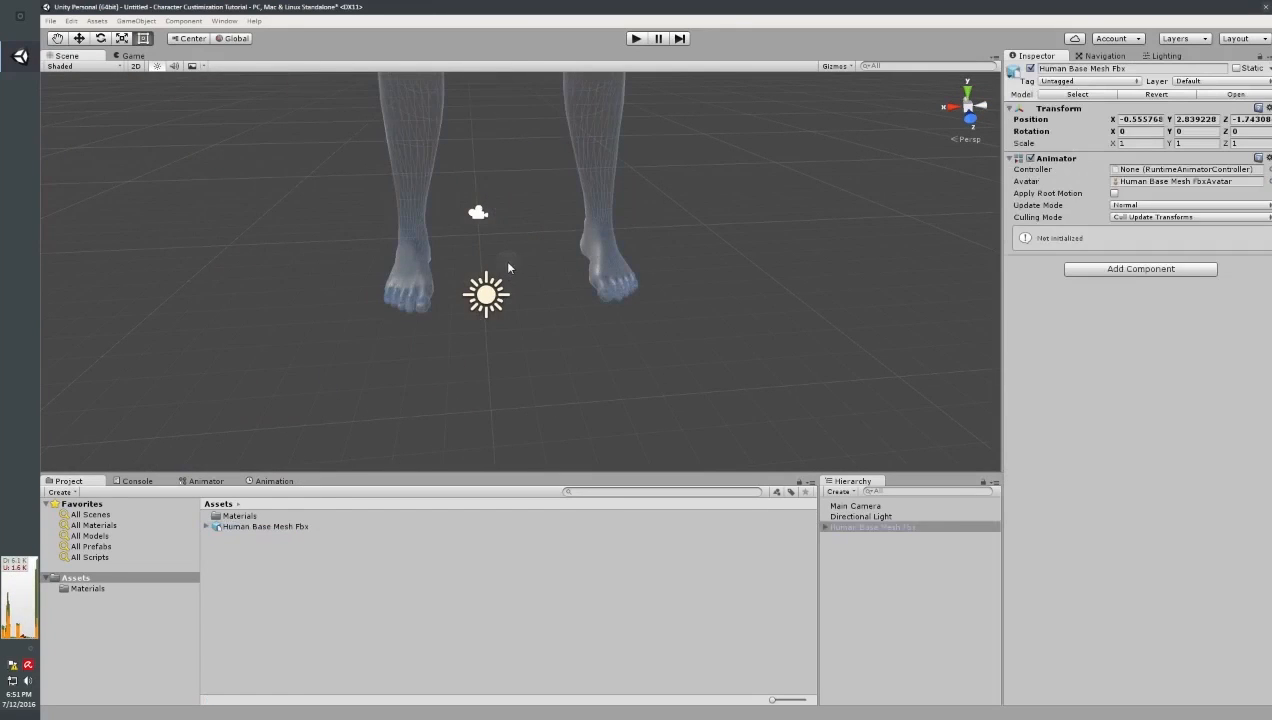
scroll(501, 299, "down", 10)
right_click_drag(656, 390, 640, 182)
key("s")
key("w")
key("s")
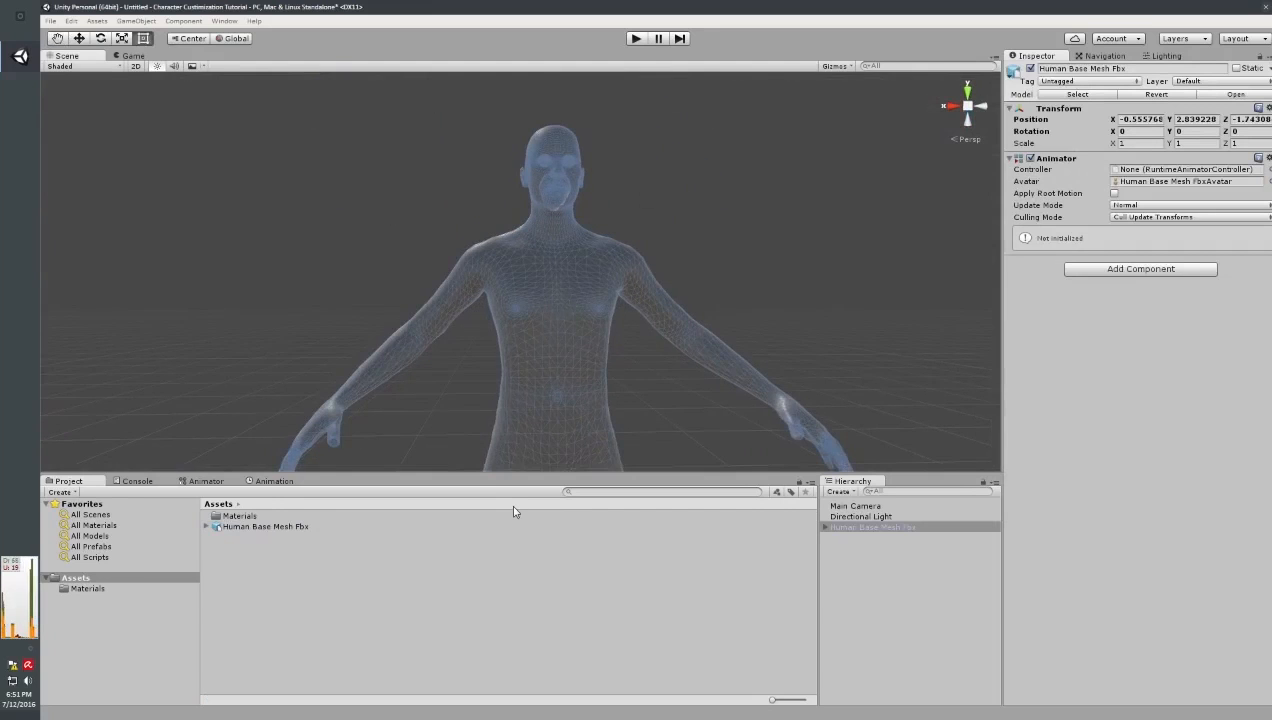
scroll(483, 376, "down", 3)
scroll(483, 376, "up", 1)
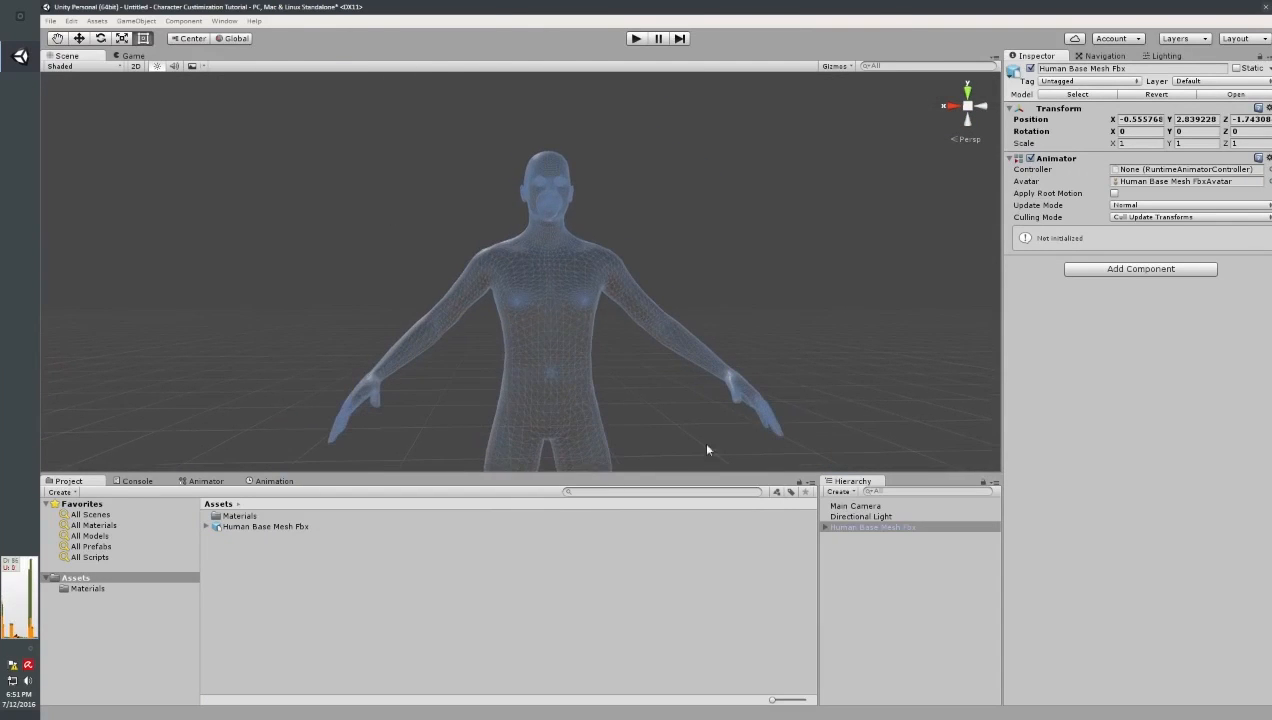
left_click(862, 516)
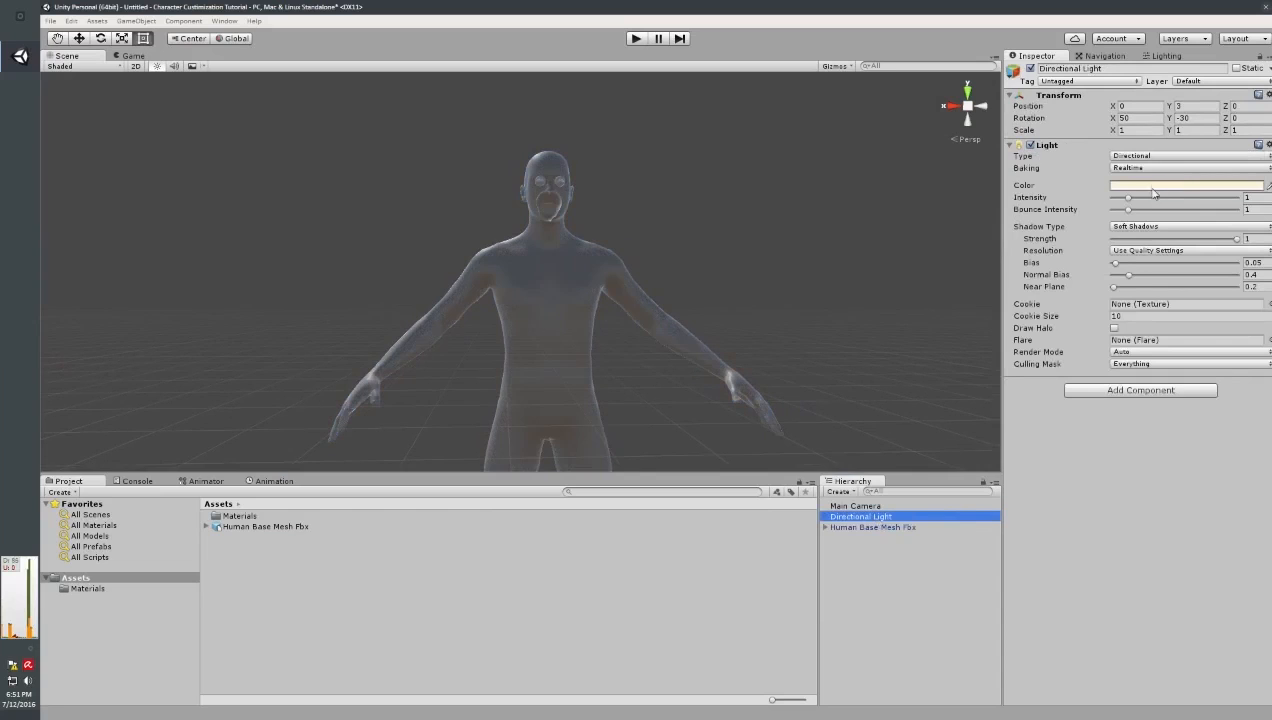
left_click(578, 300)
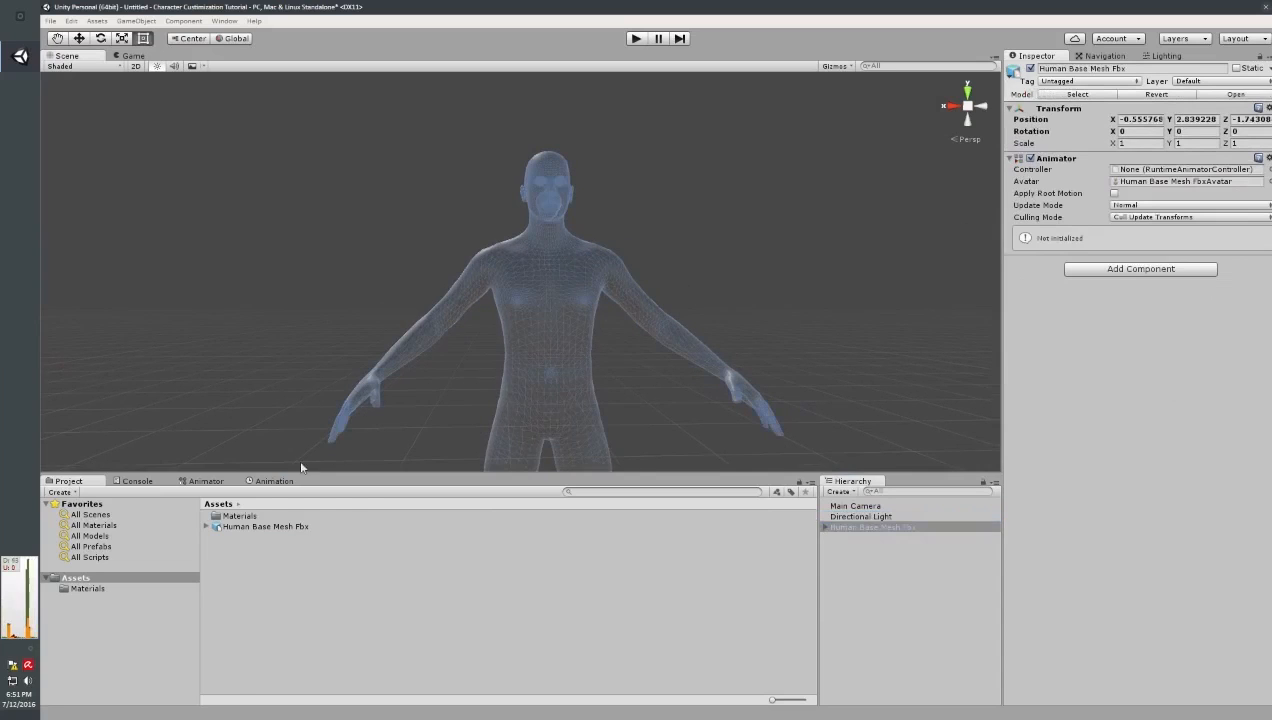
- Create a new folder named Characters in the Assets folder
left_click(240, 516)
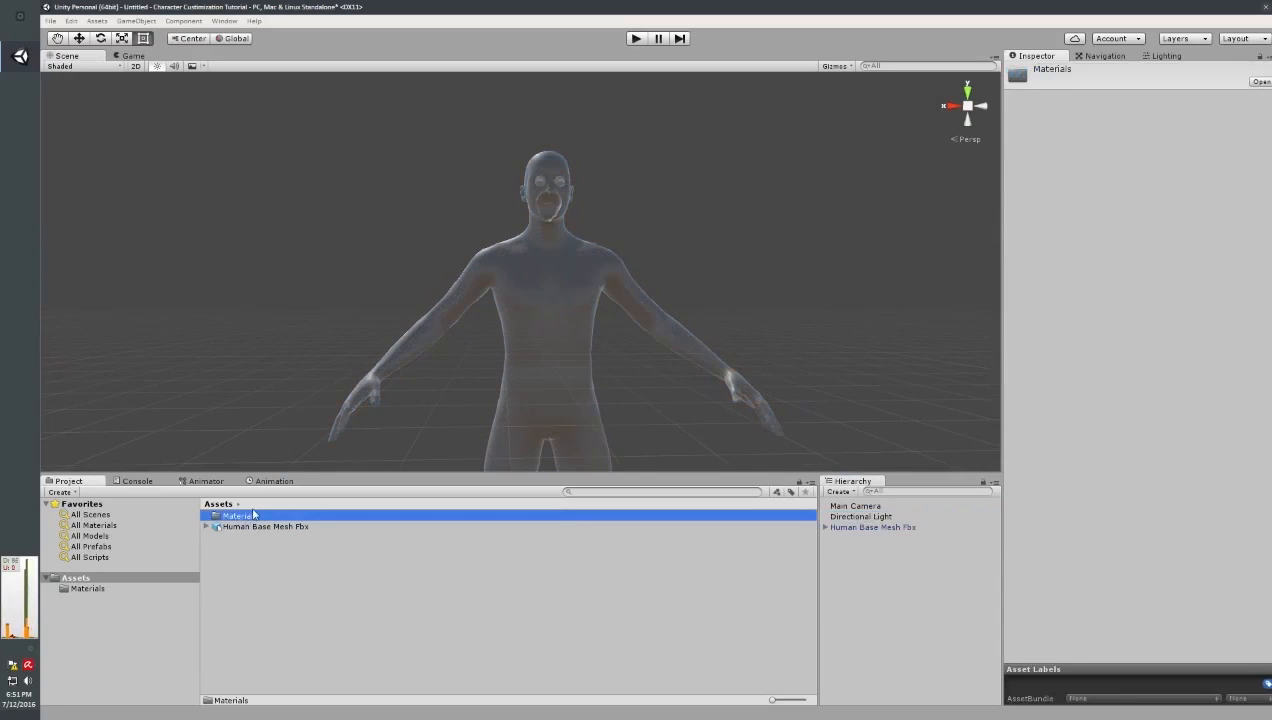
right_click(253, 553)
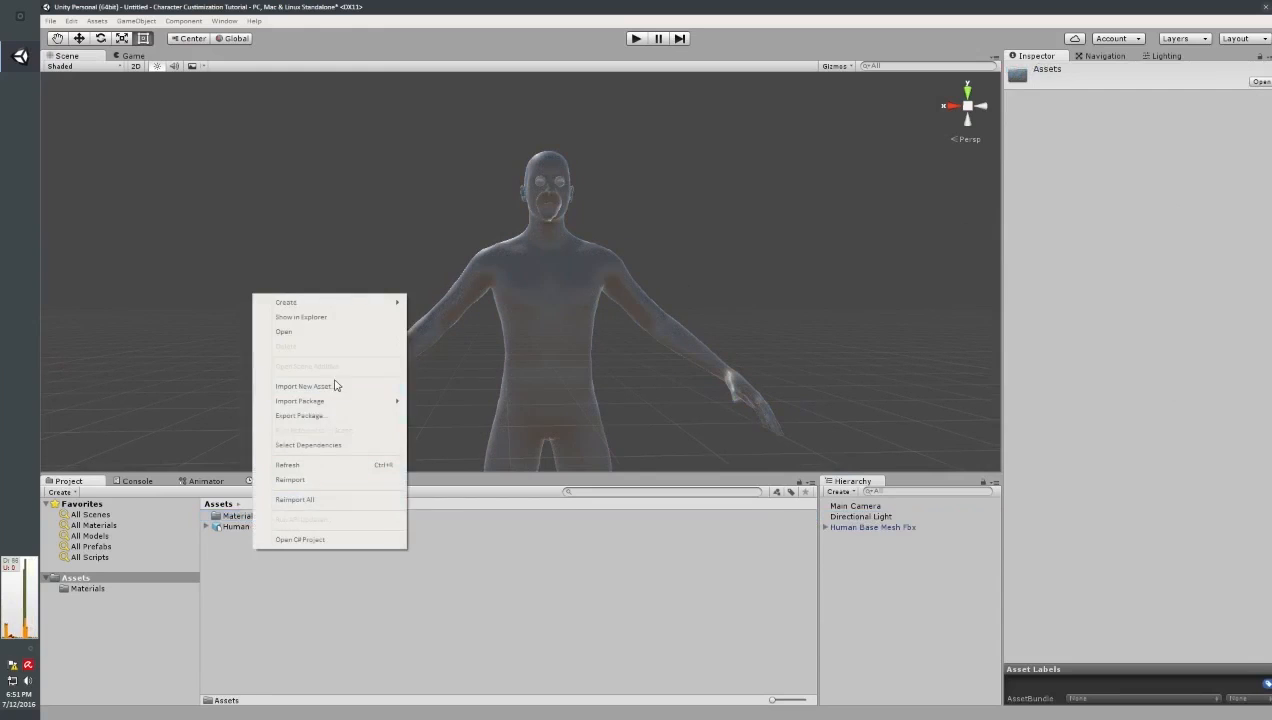
mouse_move(362, 307)
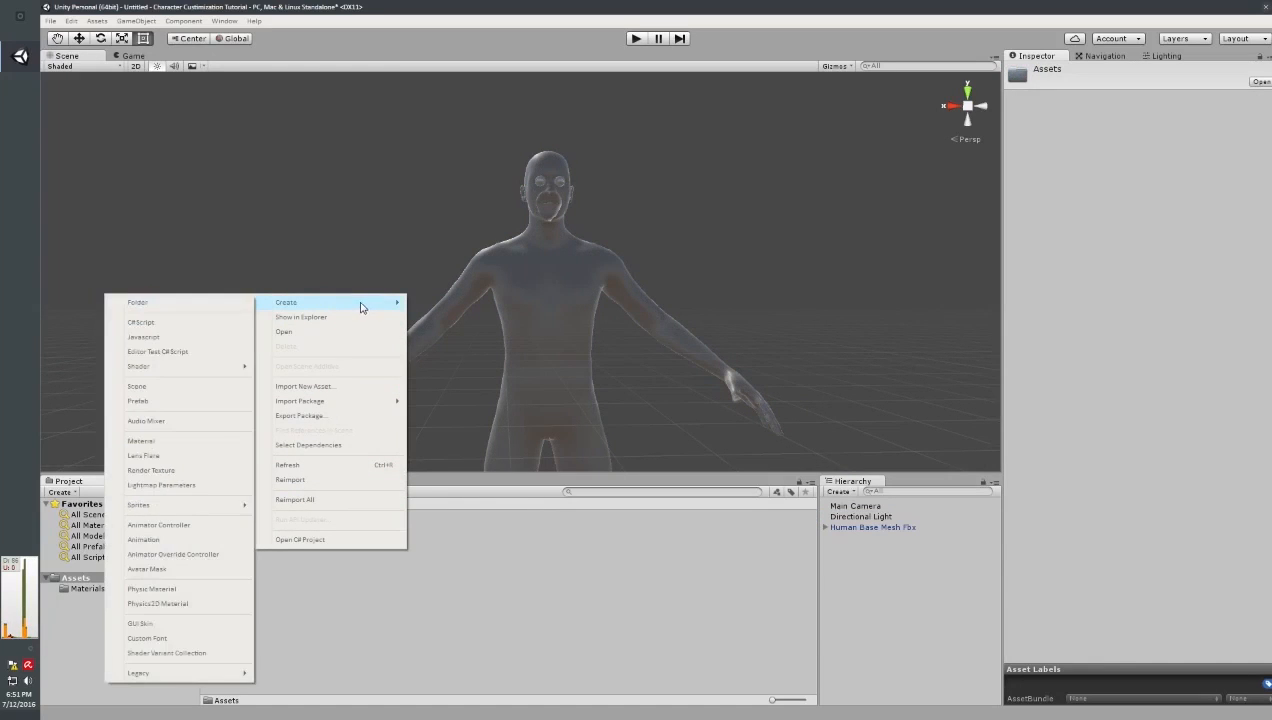
left_click(212, 304)
type("Characters")
key("Return")
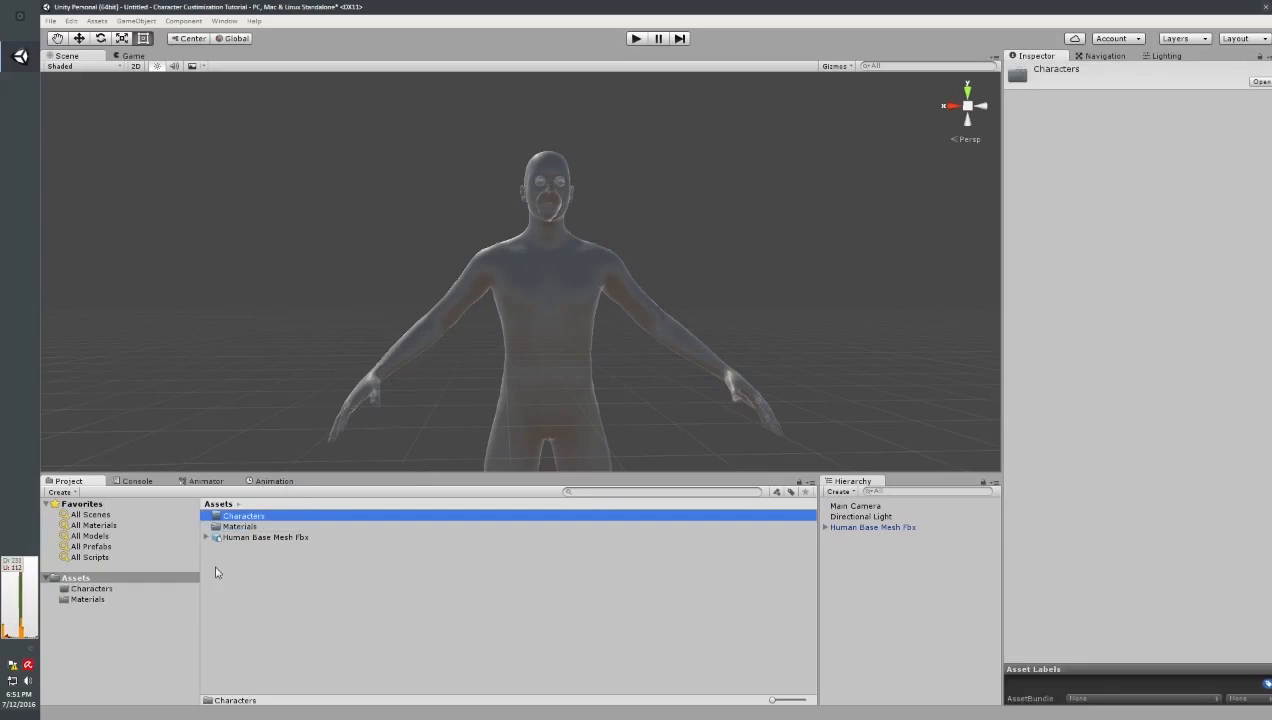
- Move the Materials folder and the Human Base Mesh Fbx model into the Characters folder, and open that folder
left_click(252, 559)
left_click_drag(252, 559, 265, 518)
double_click(265, 517)
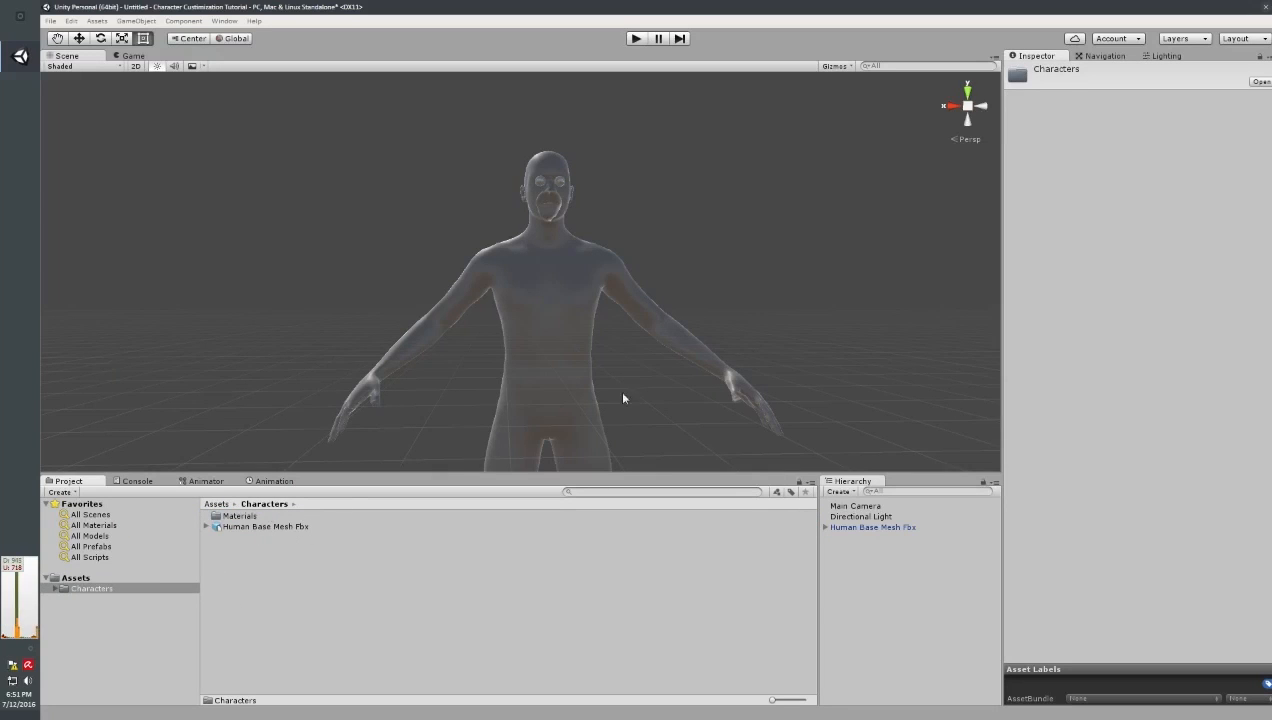
- Set the rendering mode of the Male_base_mesh_Body_Defaultskin material to Opaque
double_click(240, 516)
left_click(278, 525)
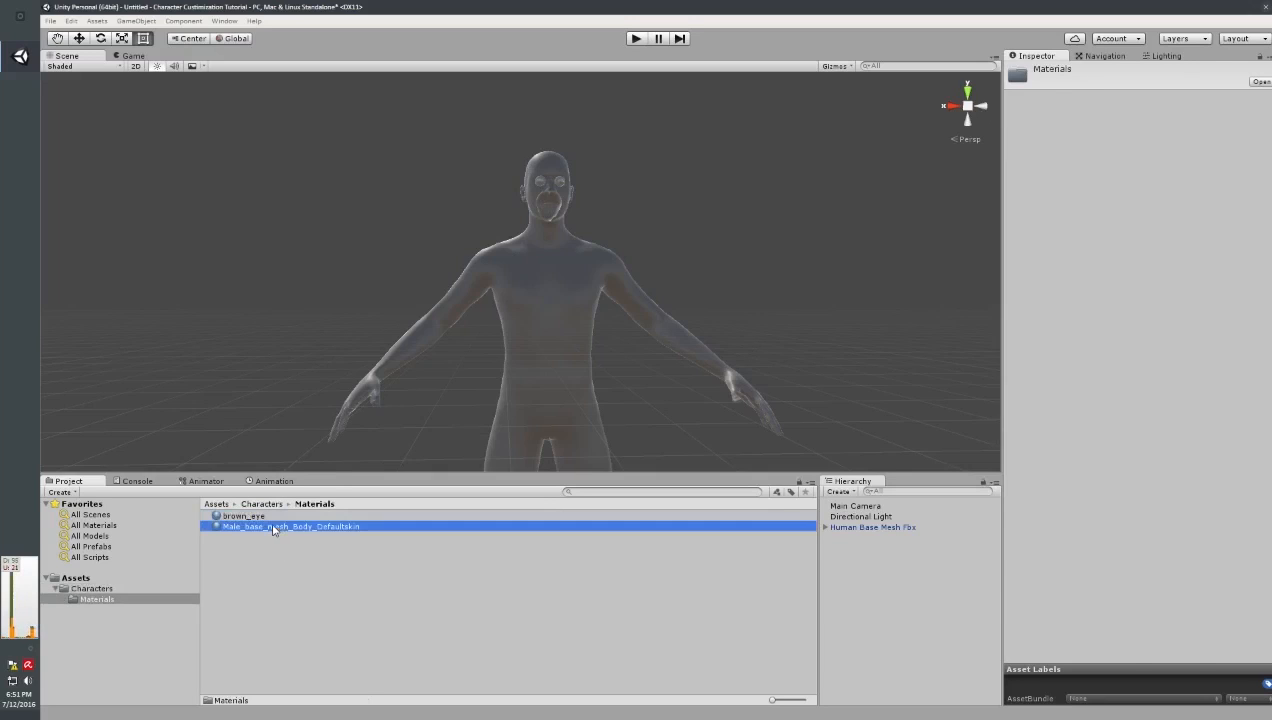
left_click(1135, 99)
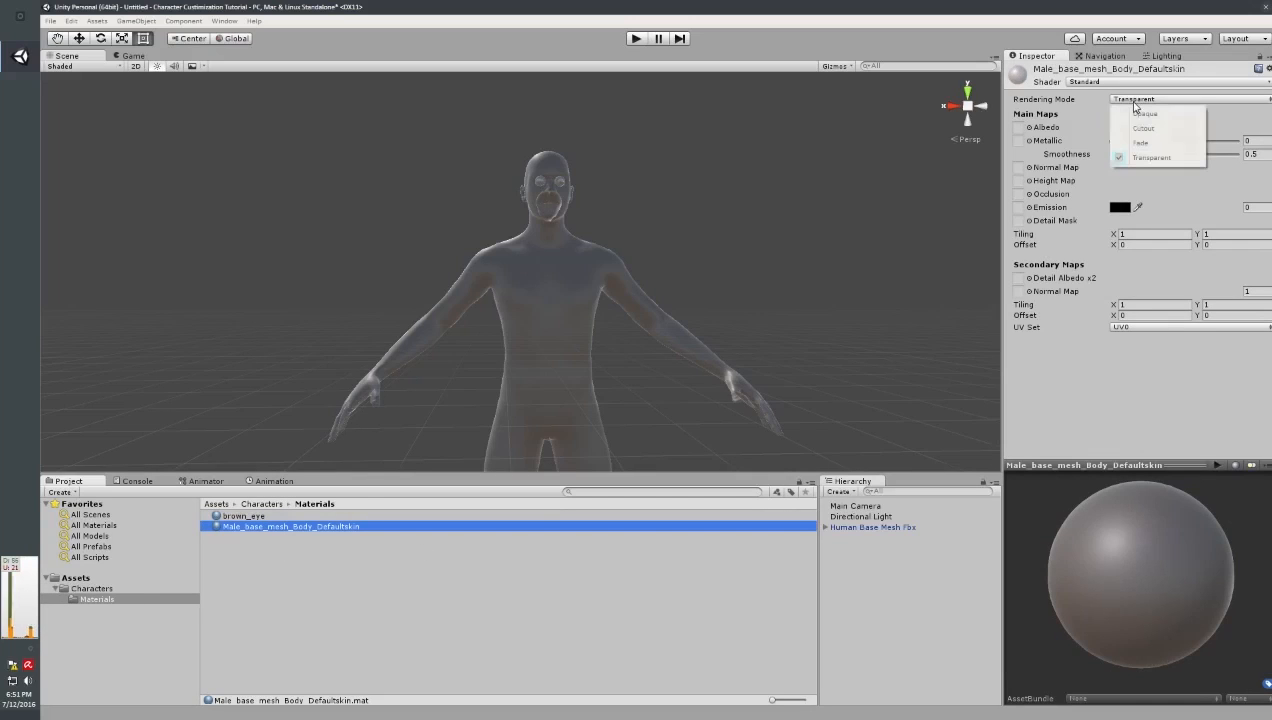
left_click(1140, 114)
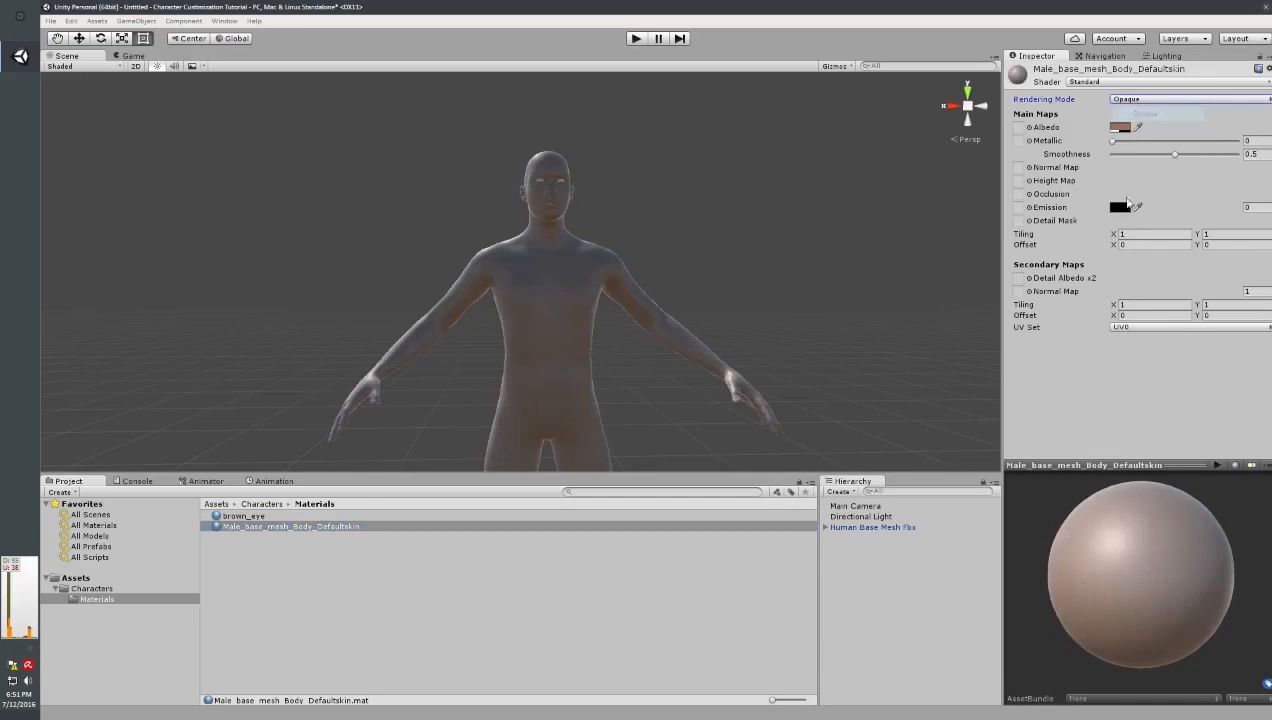
- Set the body skin material's albedo color to white (RGB 255, 255, 255)
left_click(1122, 128)
left_click_drag(93, 8, 590, 250)
left_click_drag(608, 342, 474, 216)
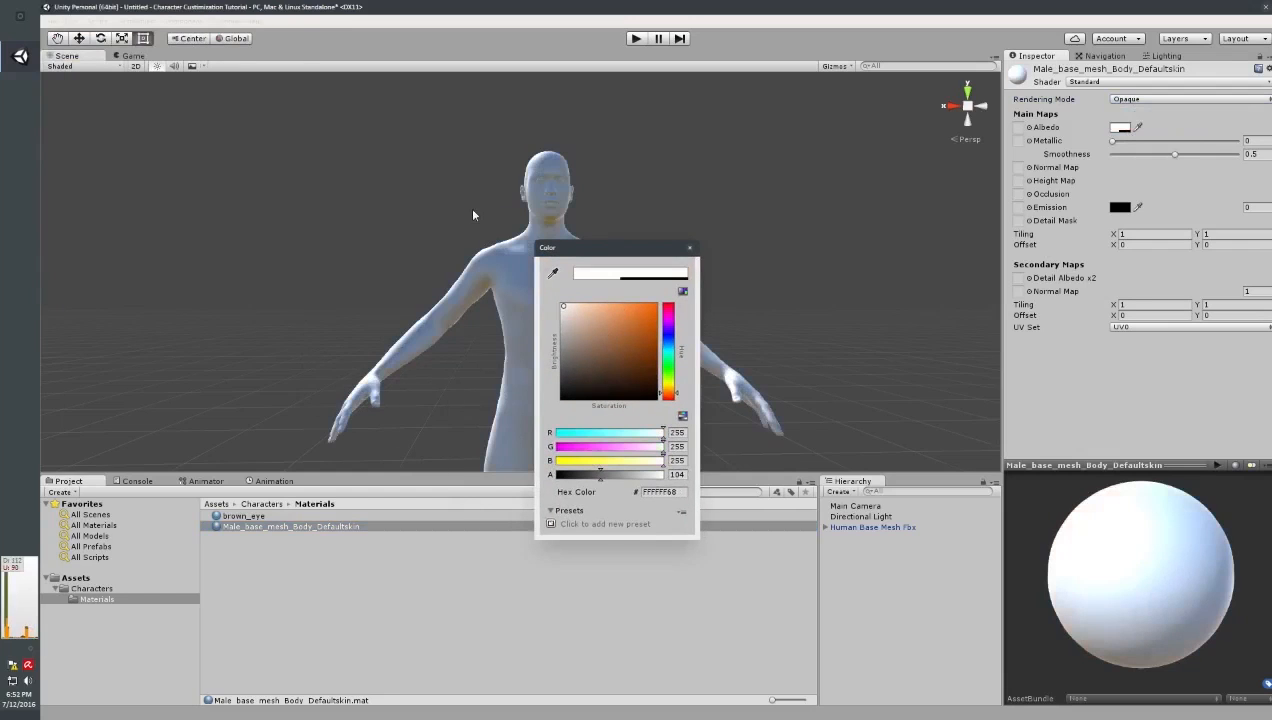
left_click(687, 247)
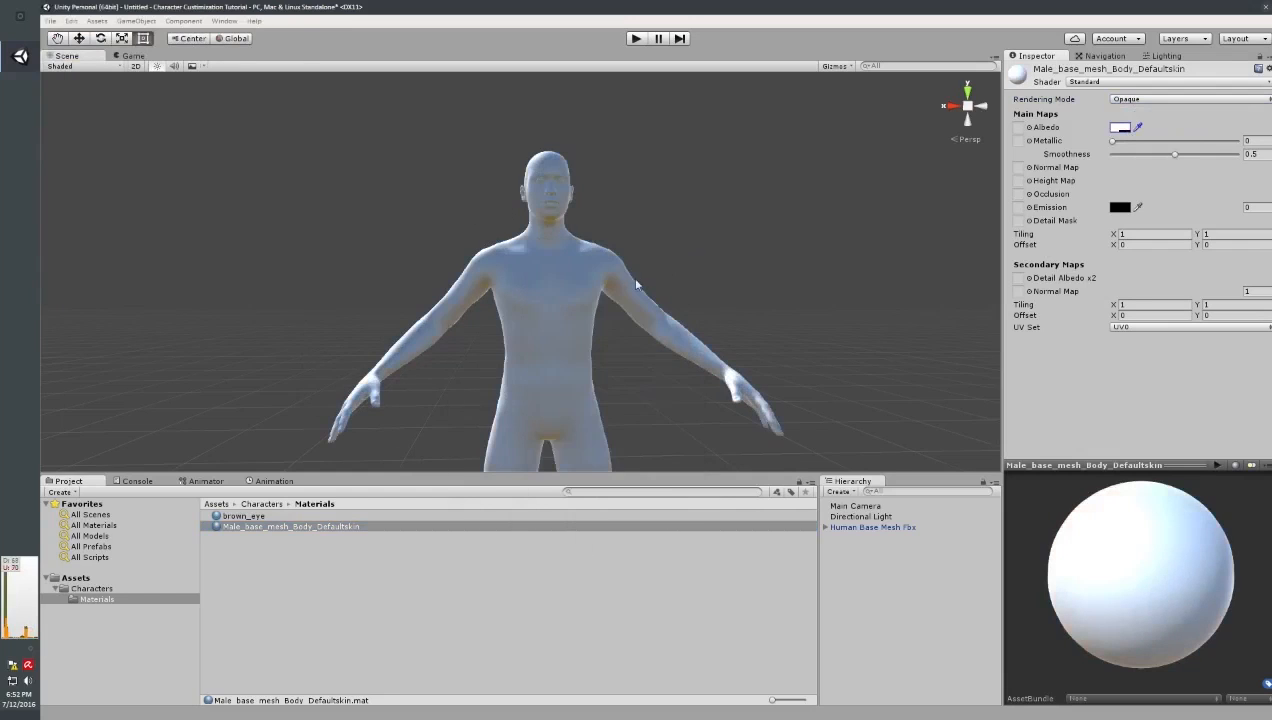
- Reduce the body skin material's smoothness to 0
scroll(548, 334, "up", 5)
right_click_drag(604, 300, 662, 262)
left_click_drag(1176, 154, 1064, 178)
right_click_drag(736, 213, 750, 314)
scroll(750, 314, "down", 3)
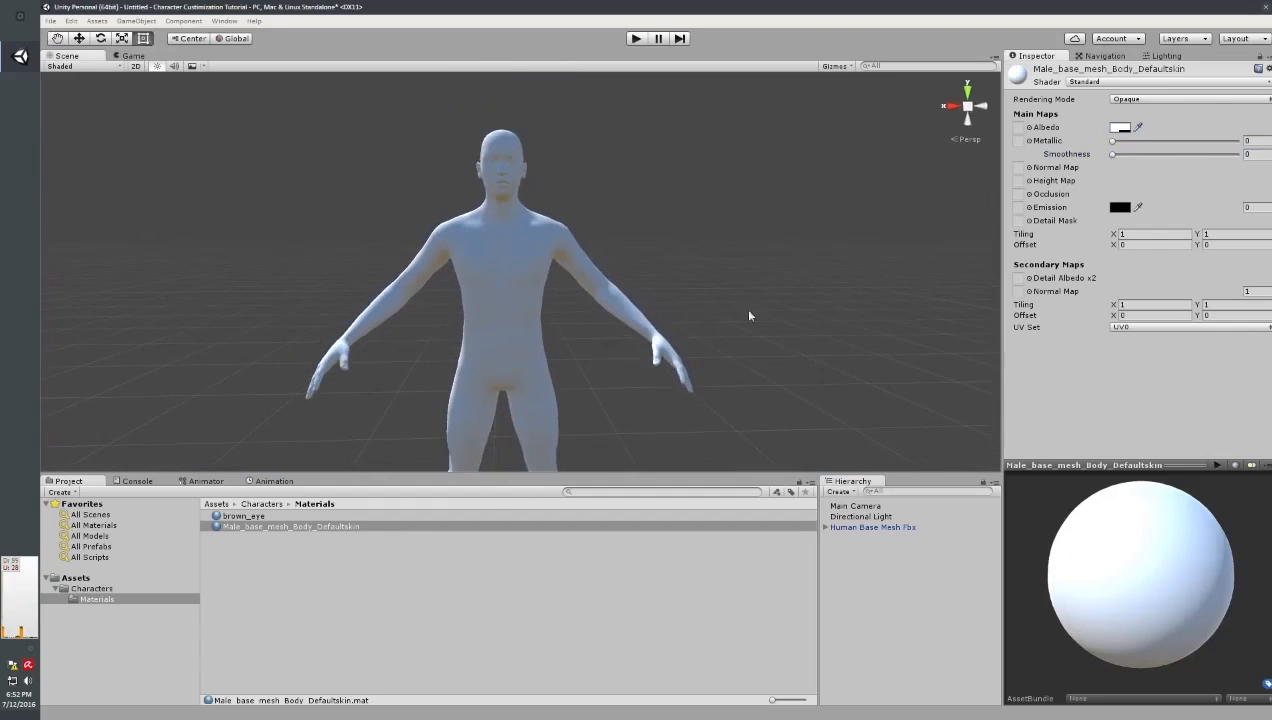
- Set the scene's ambient lighting source to Color
left_click(1160, 57)
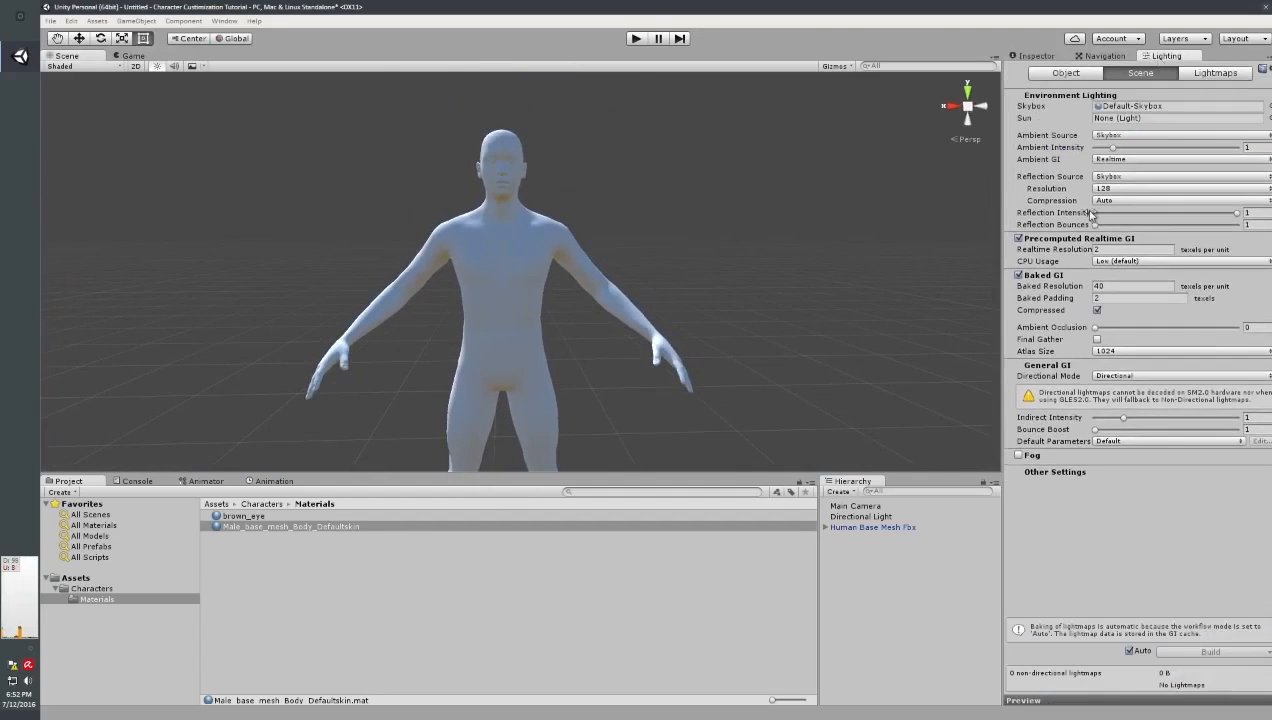
left_click(225, 21)
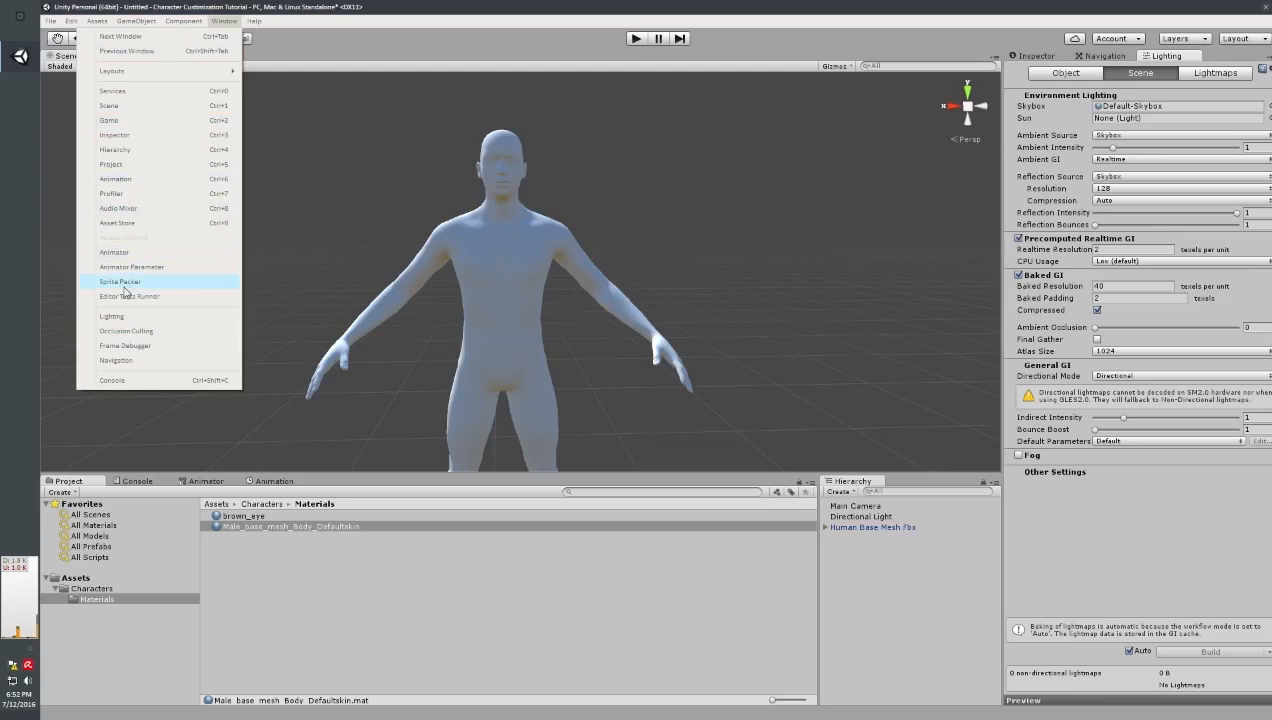
left_click(1140, 136)
left_click(1124, 181)
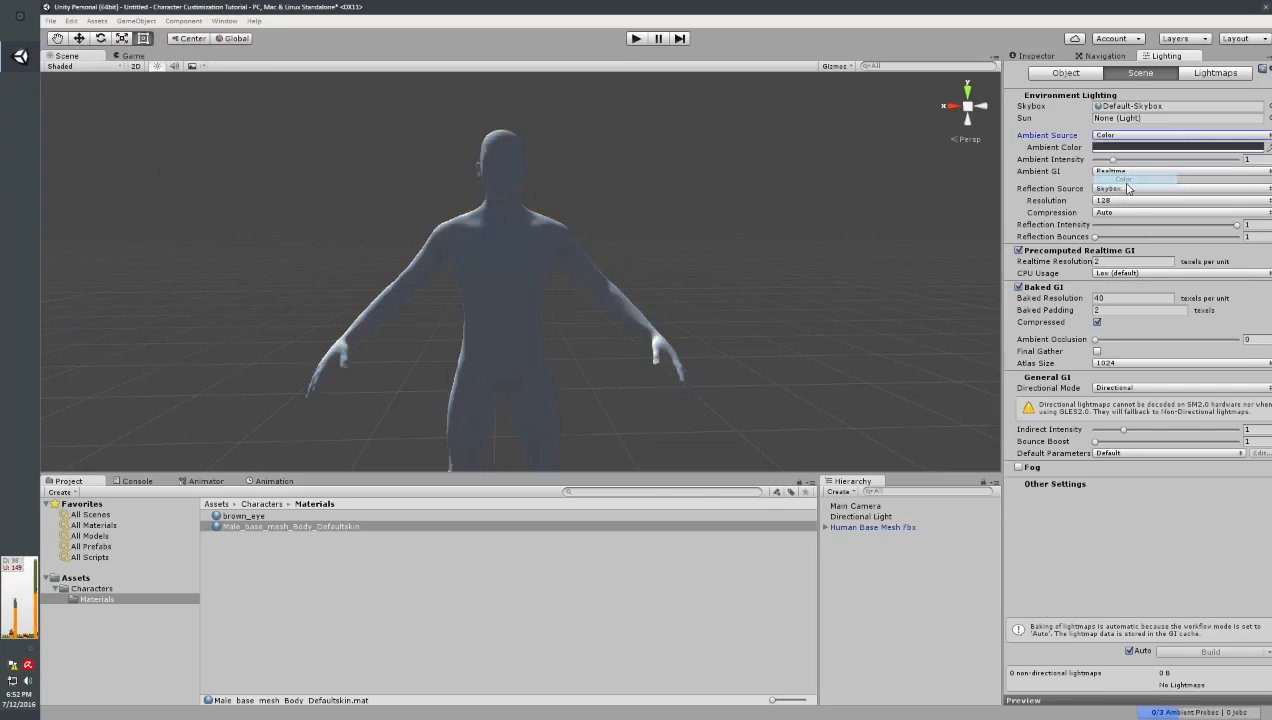
- Set the scene's ambient color to light gray DDDDDD and the ambient intensity to 0.7
left_click(1177, 147)
left_click_drag(610, 360, 512, 259)
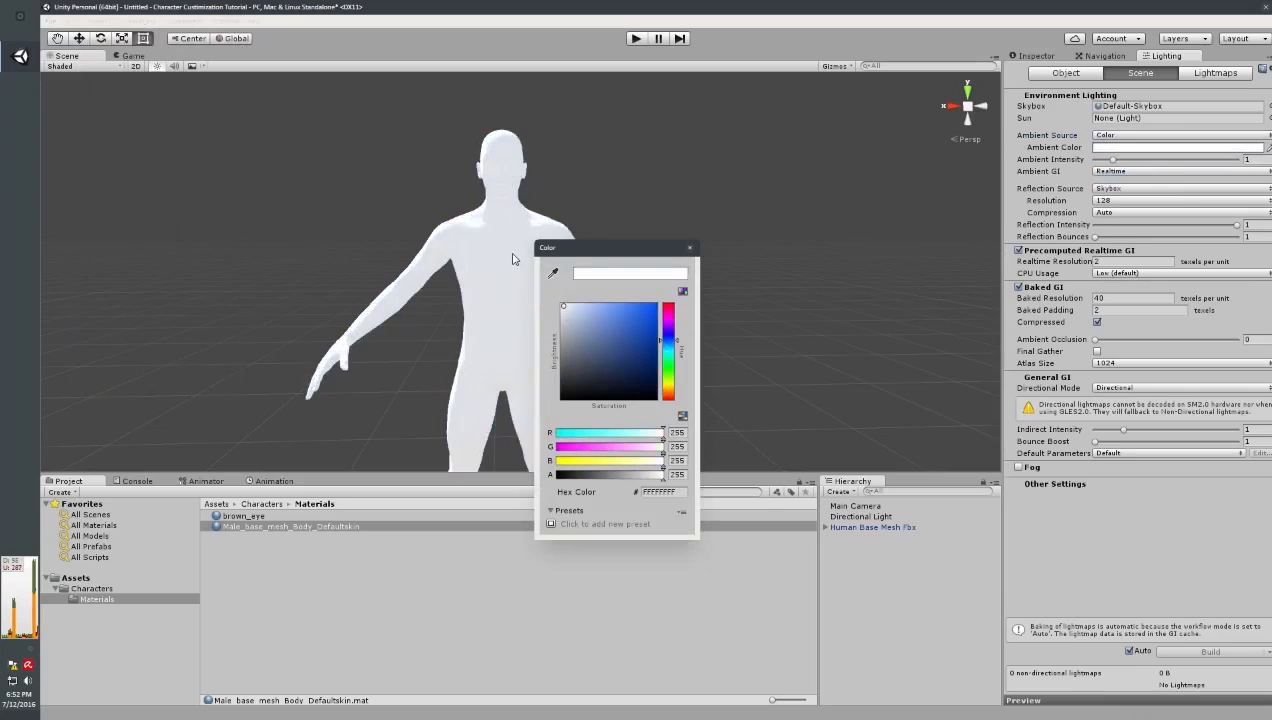
left_click_drag(500, 304, 497, 321)
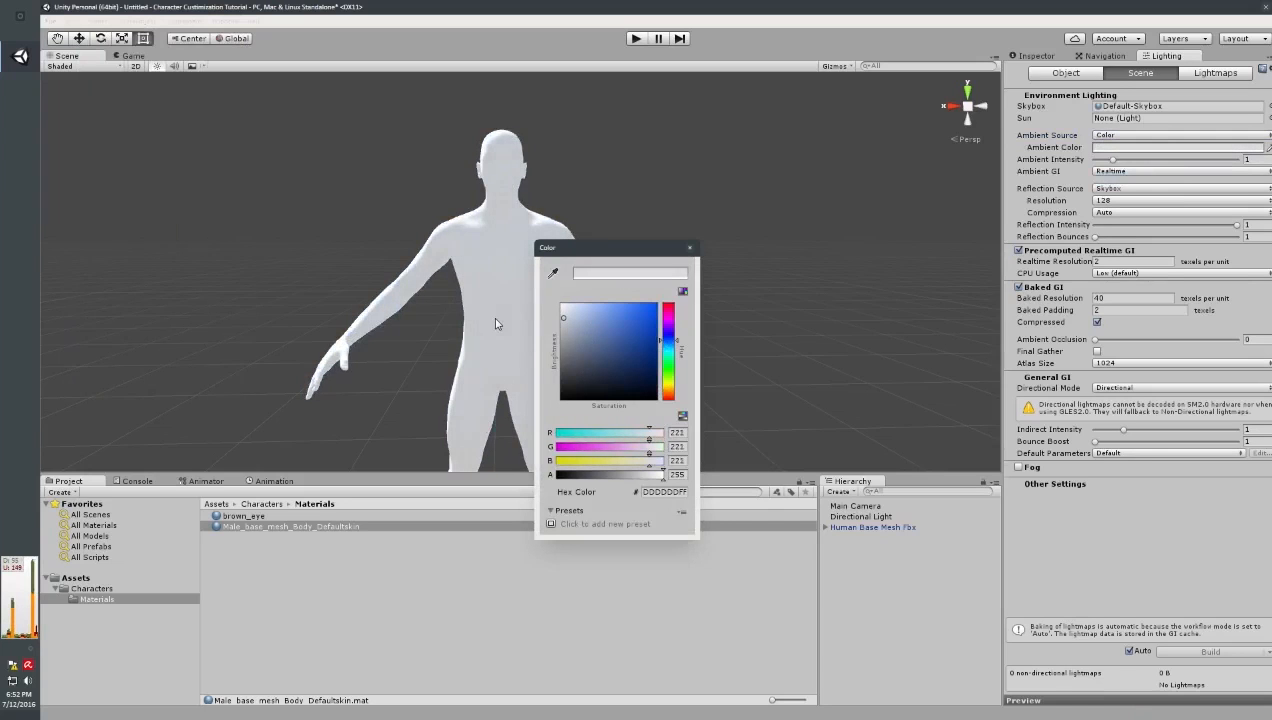
left_click(689, 247)
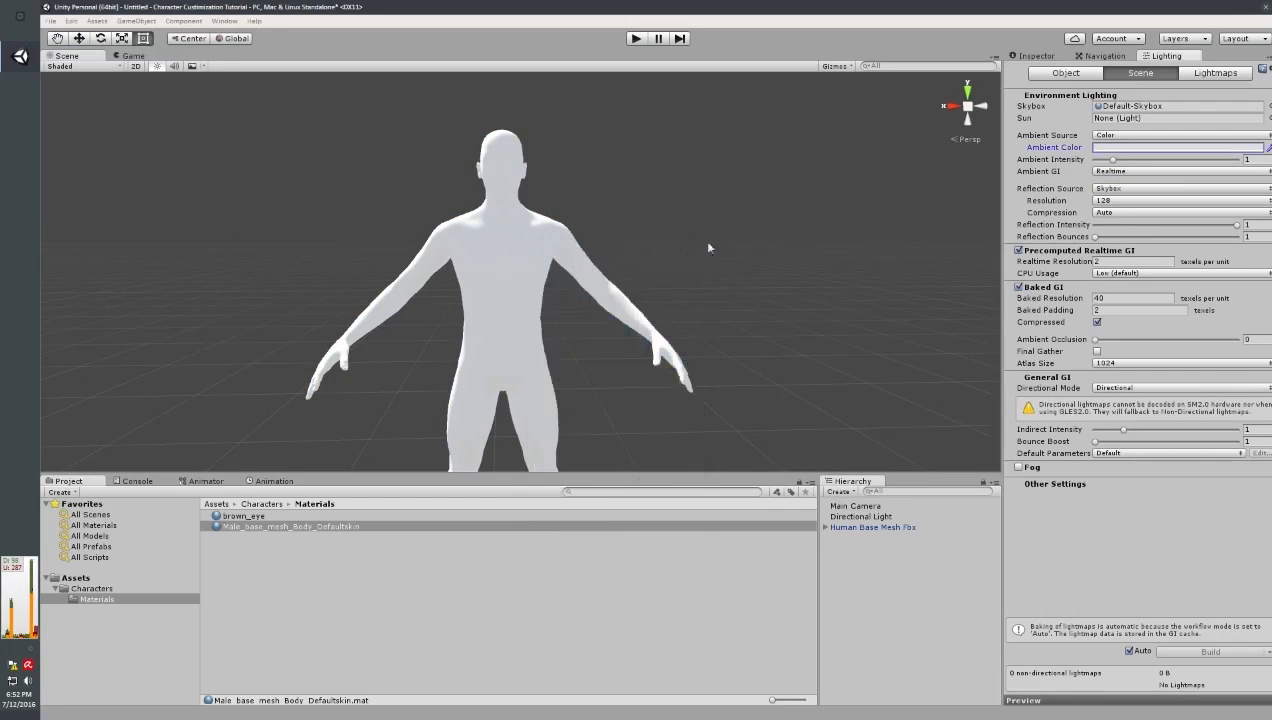
left_click_drag(1113, 160, 1108, 160)
- Rotate the Directional Light to 167.46 on Y so it lights the model's front, and set its intensity to 0.49
right_click_drag(636, 238, 760, 236)
left_click(855, 505)
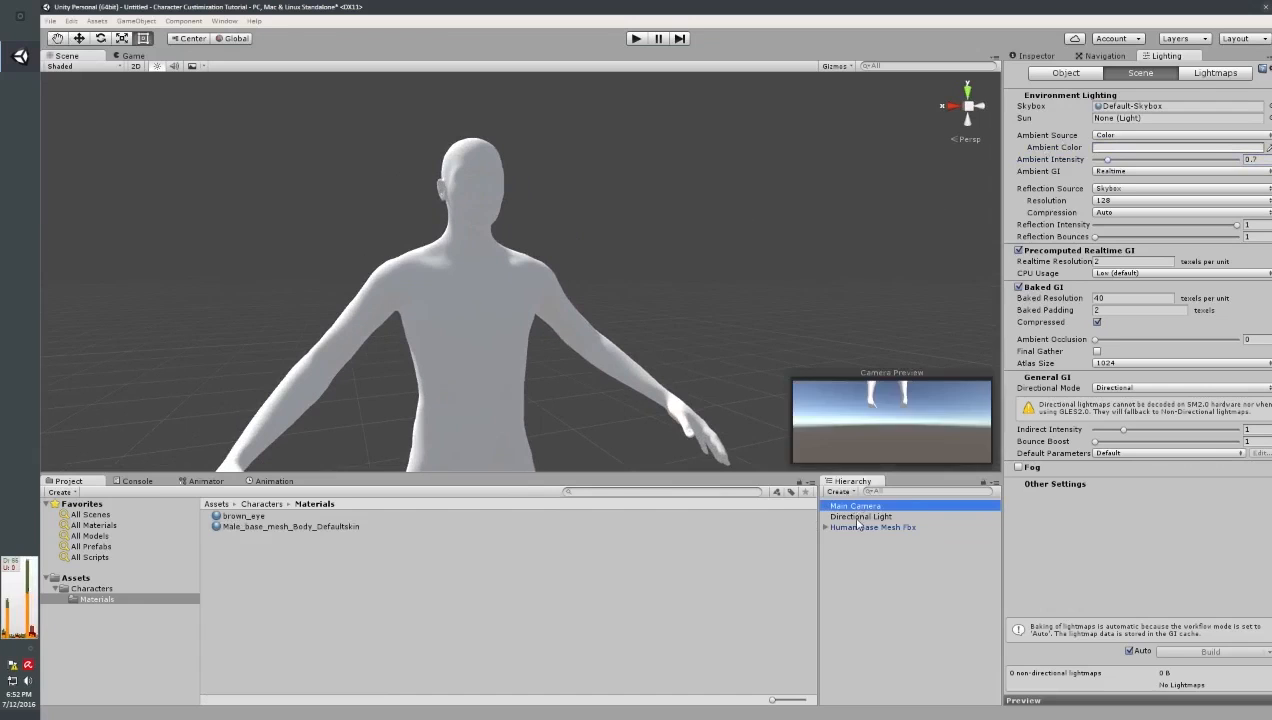
left_click(860, 516)
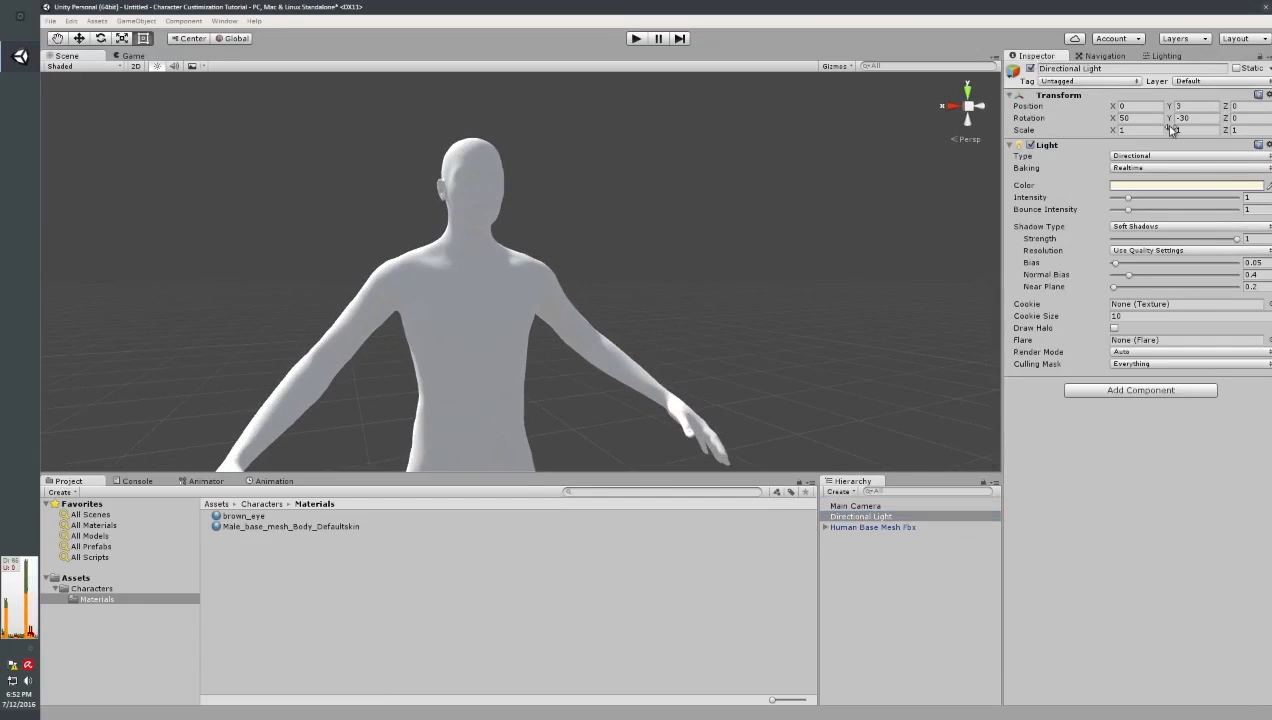
left_click_drag(1171, 119, 380, 398)
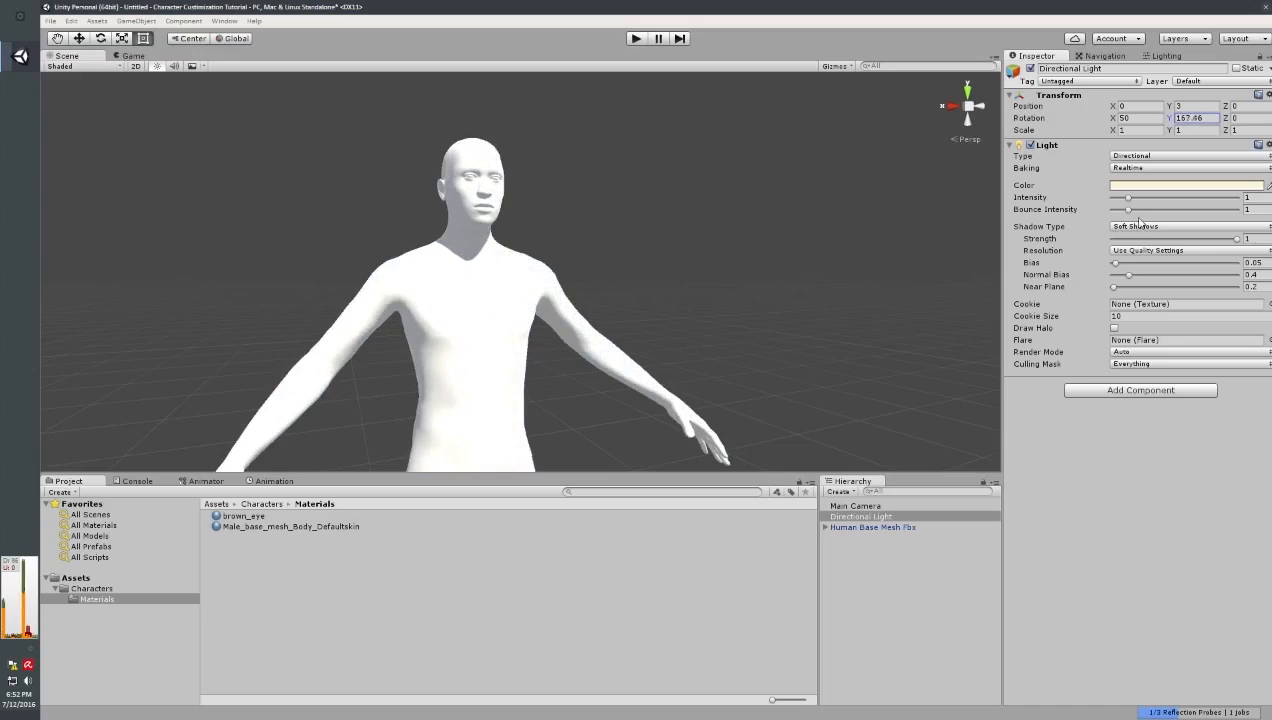
left_click_drag(1128, 198, 1122, 204)
right_click_drag(779, 231, 566, 269)
key("s")
key("w")
key("s")
- Add a 3D plane to the scene and set its position to 0, 0, 0
left_click(104, 23)
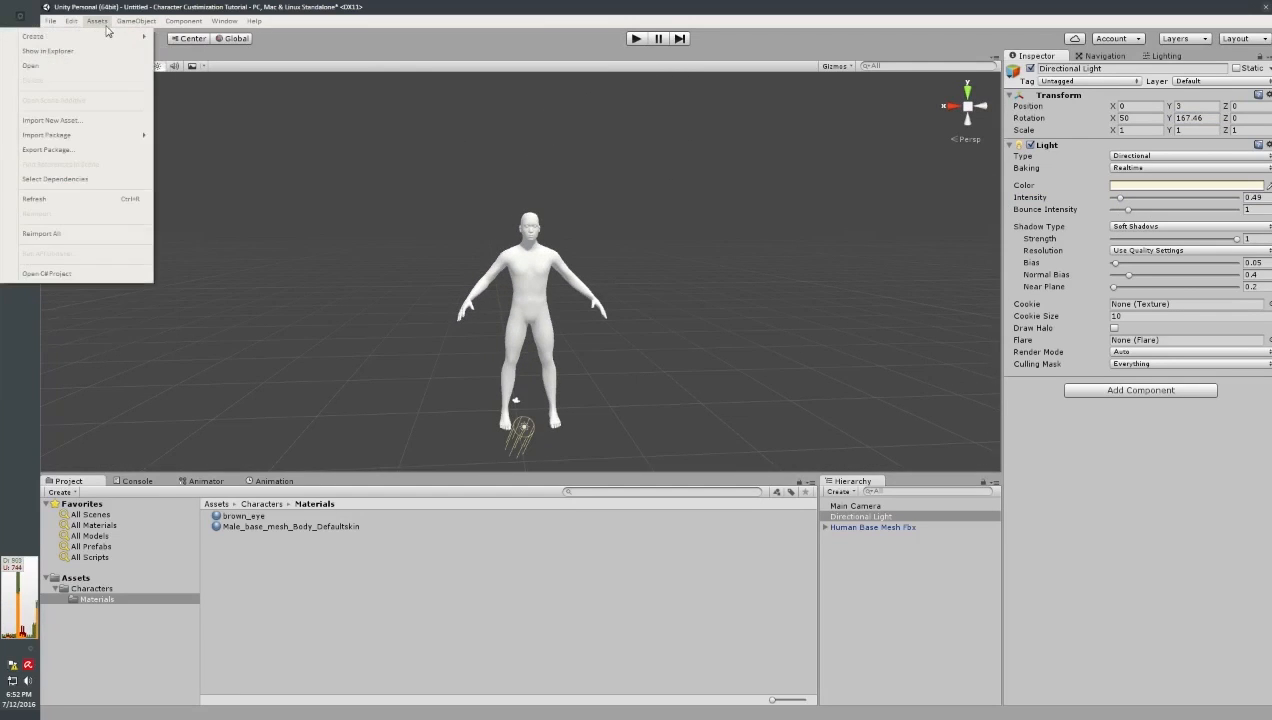
mouse_move(113, 37)
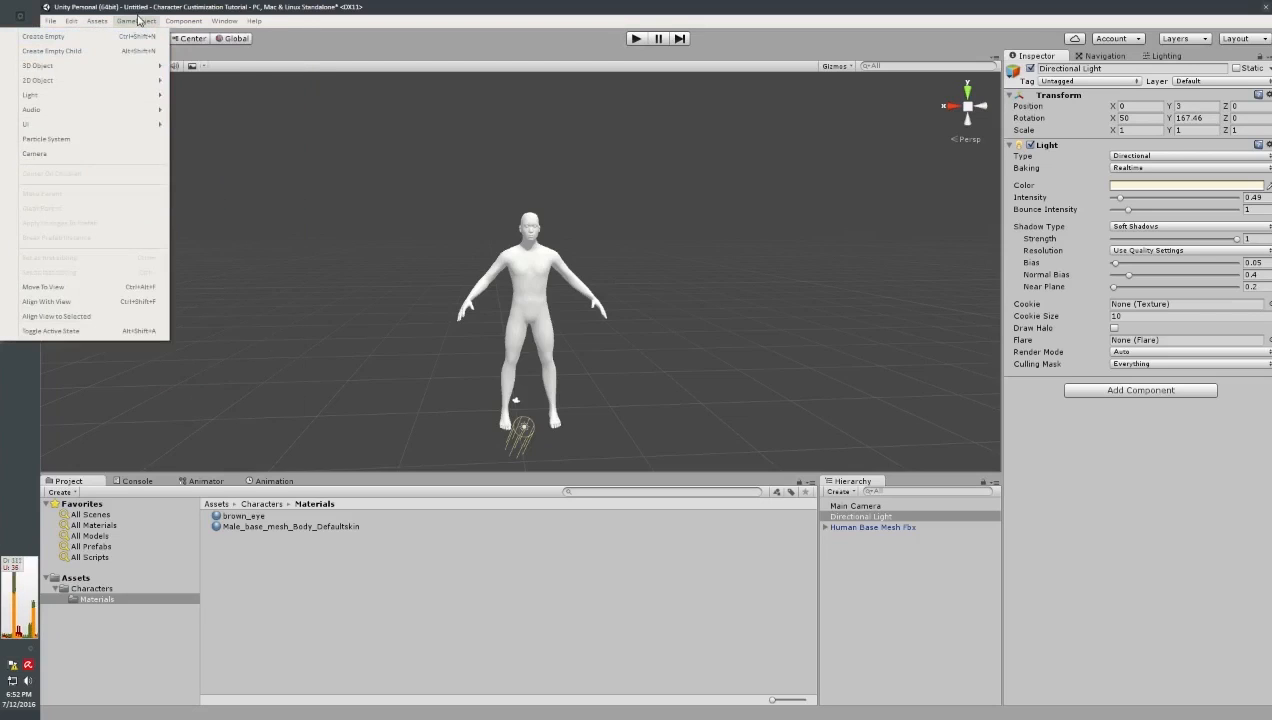
mouse_move(112, 73)
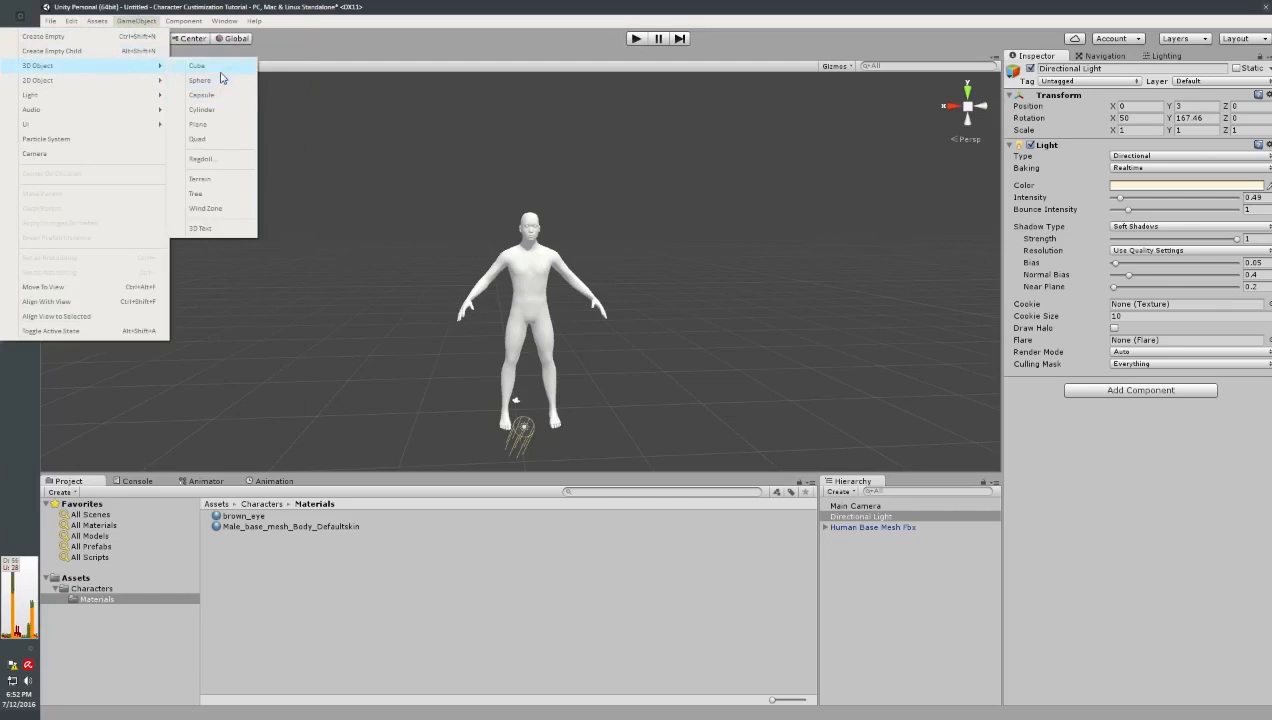
left_click(198, 124)
left_click(1142, 105)
type("0")
key("Tab")
type("0")
key("Tab")
type("0")
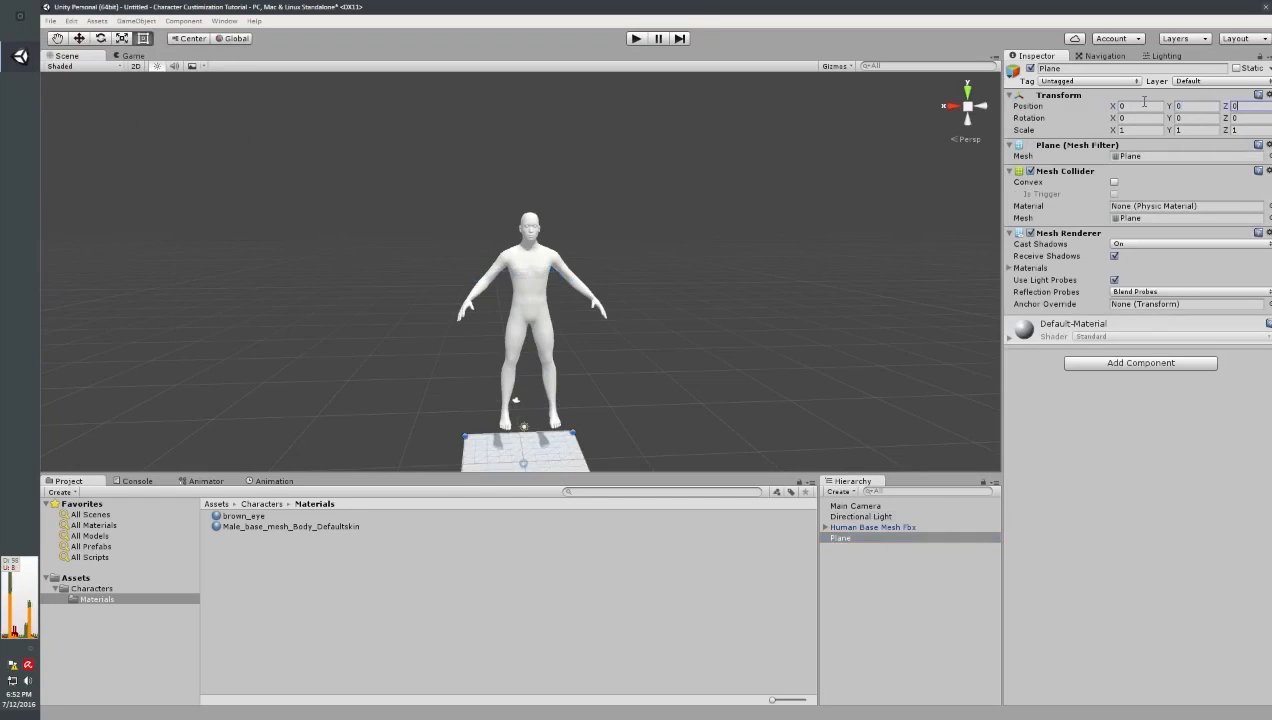
- Scale the plane uniformly to about 12.17 so it forms a large floor under the character
right_click_drag(655, 157, 820, 280)
key("w")
key("a")
left_click(642, 170)
key("s")
right_click_drag(662, 185, 560, 140)
key("w")
left_click_drag(569, 172, 587, 222)
left_click(561, 374)
key("e")
key("r")
left_click_drag(561, 369, 38, 328)
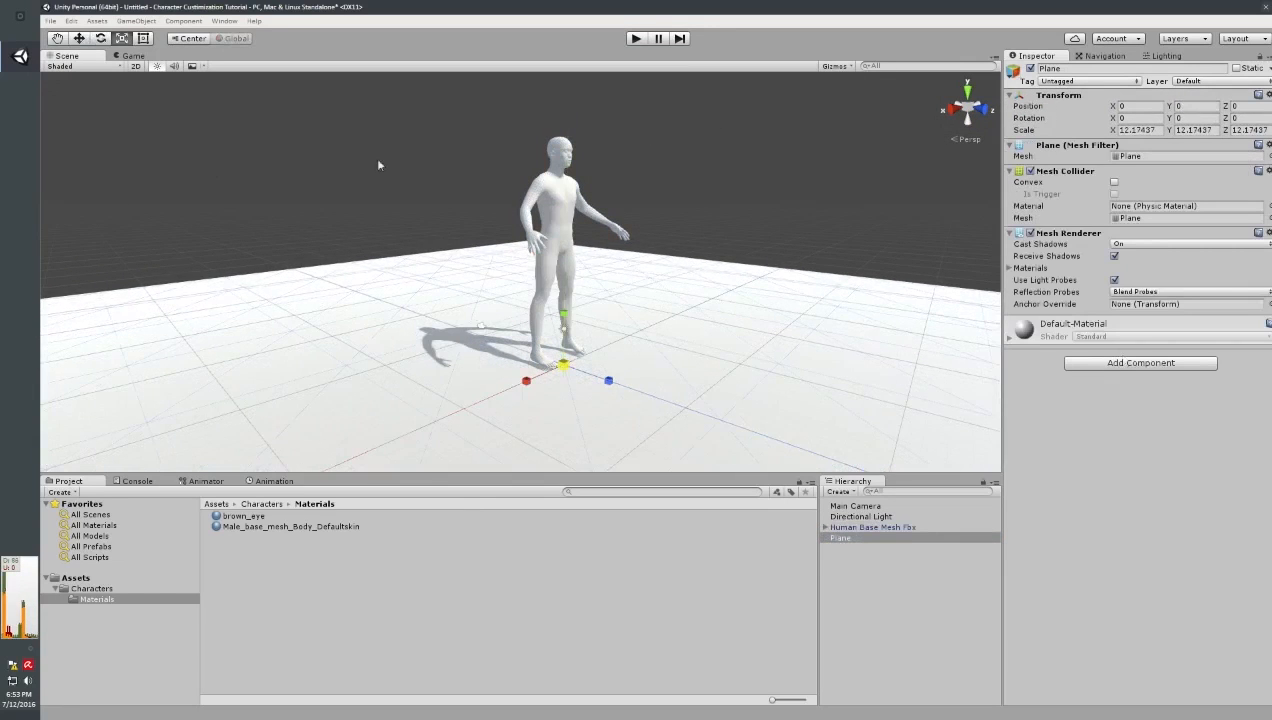
right_click_drag(760, 164, 494, 250)
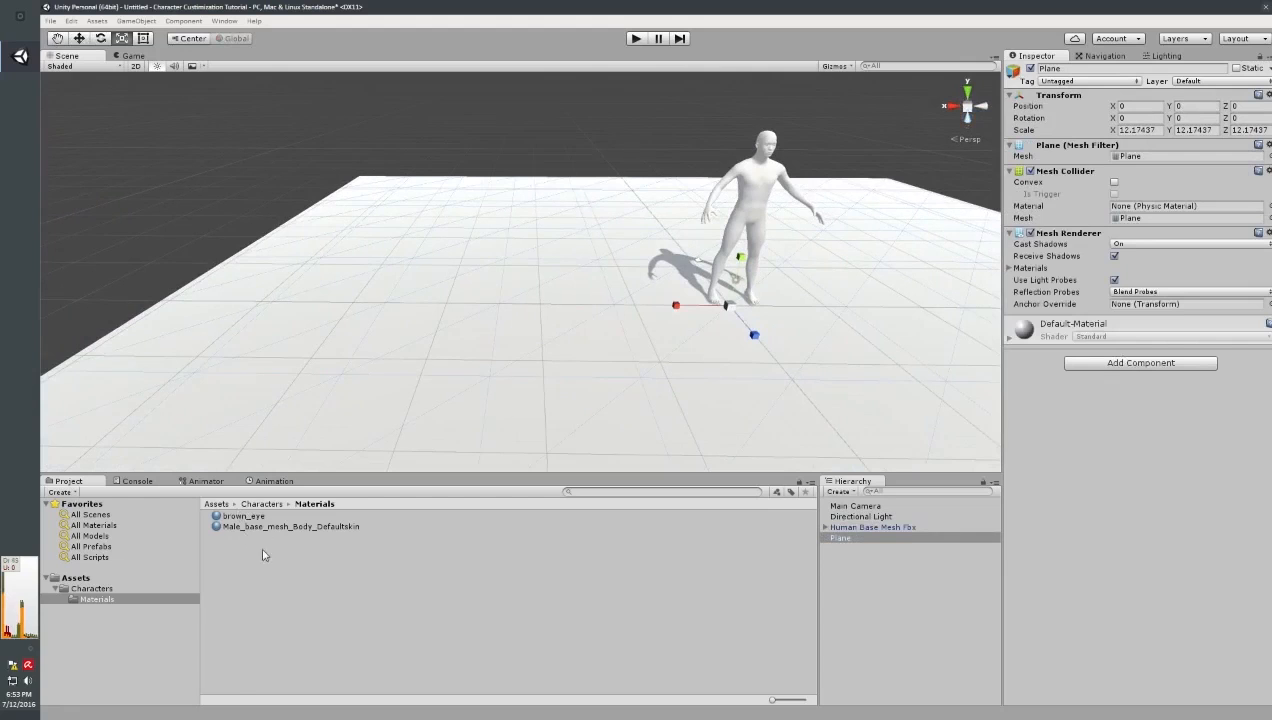
- Create a new material named Green in the root Assets folder
left_click(76, 578)
right_click(278, 581)
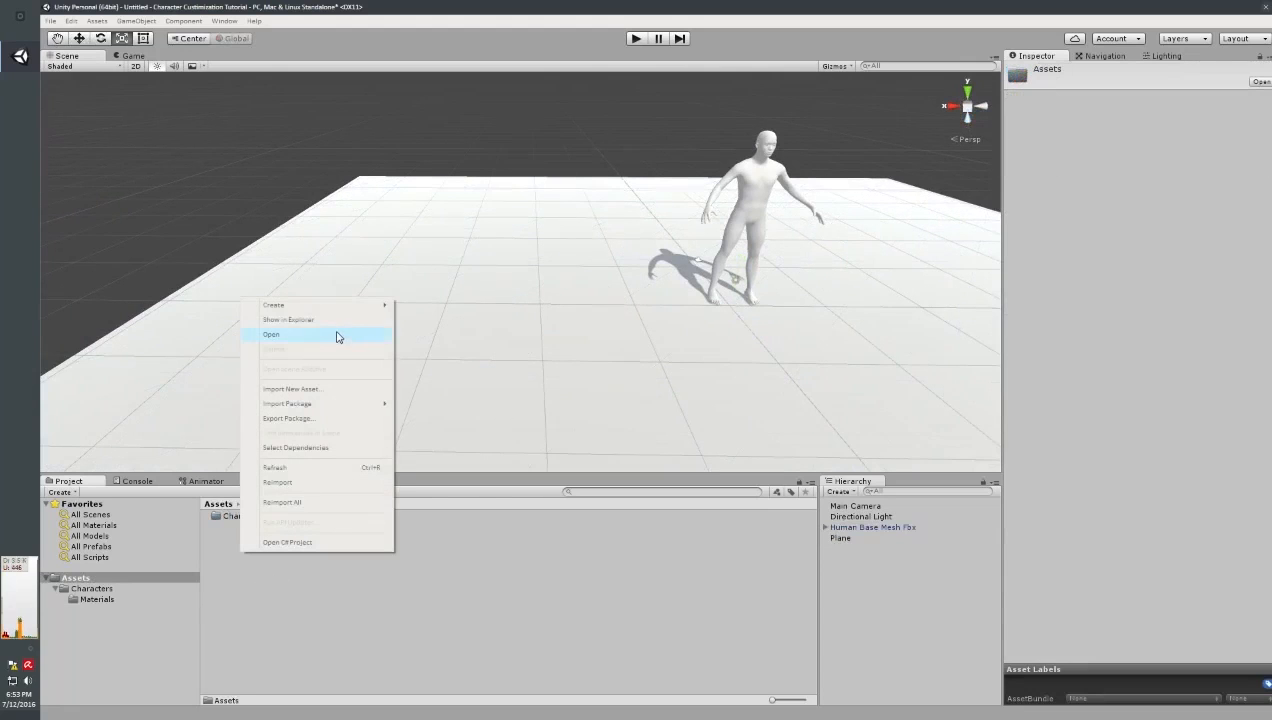
mouse_move(337, 308)
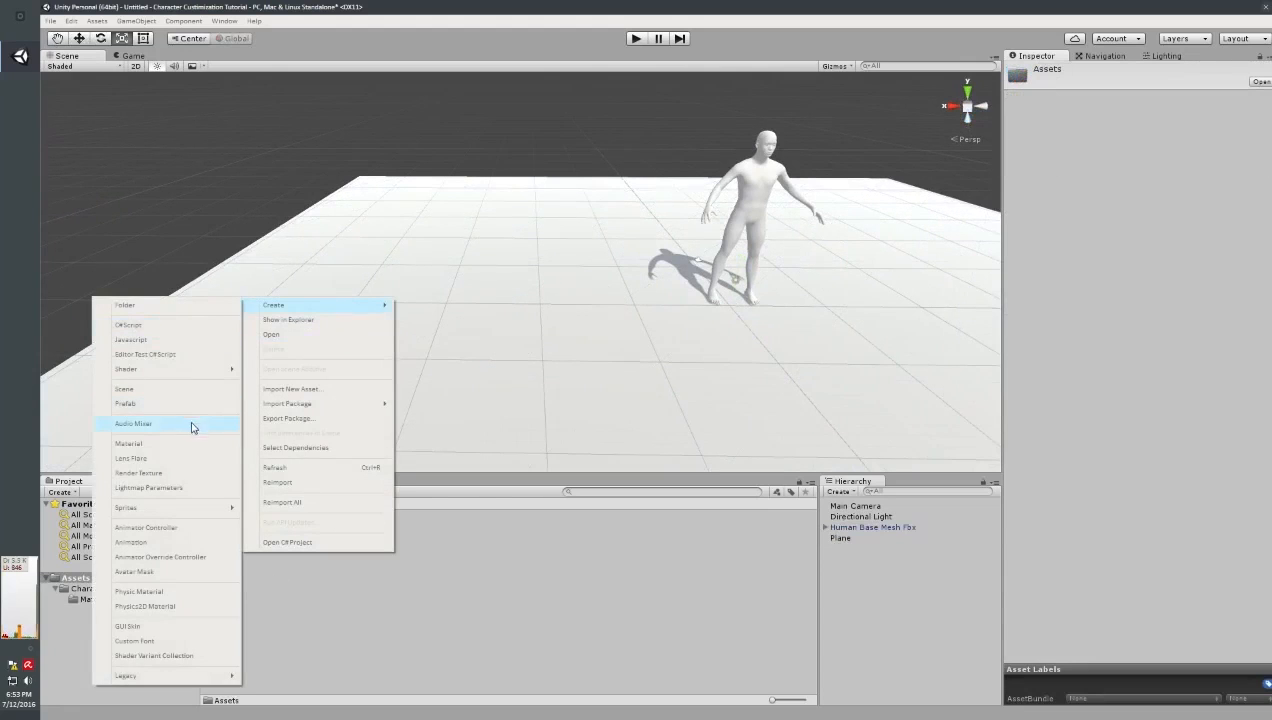
left_click(170, 444)
type("Green")
key("Return")
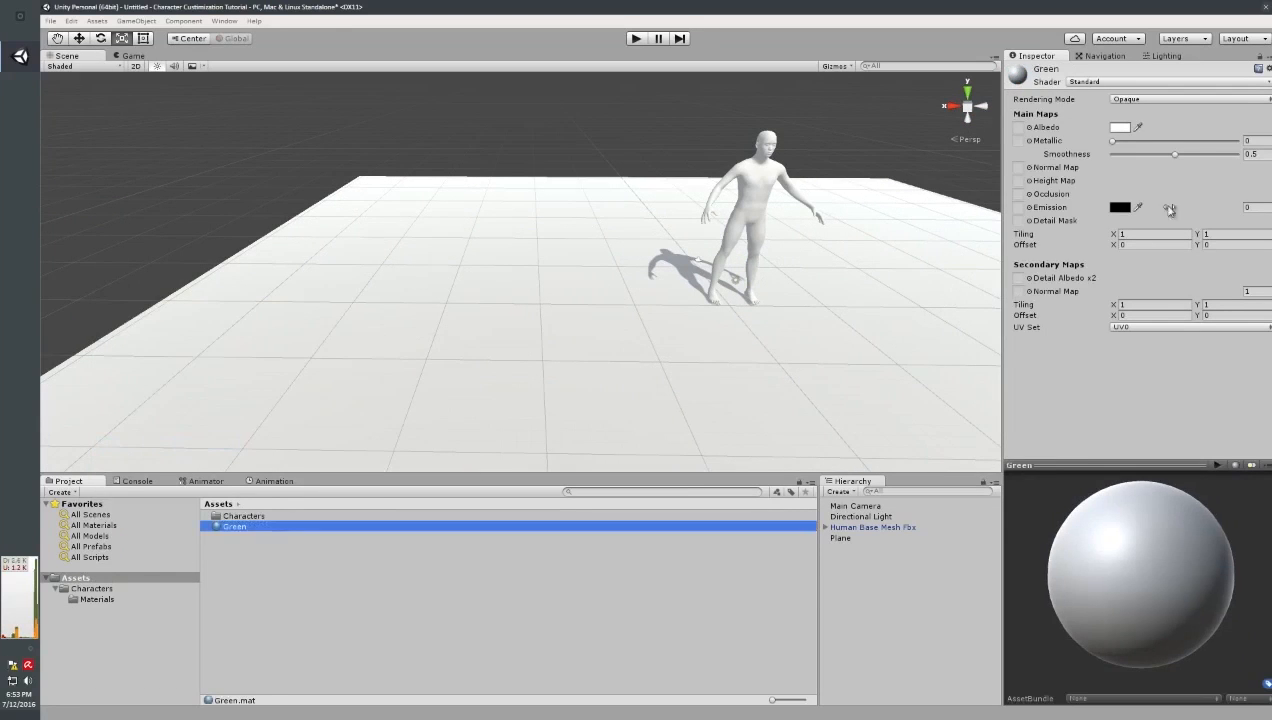
- Set the Green material's albedo to bright green 00FF36 and apply the material to the floor plane
left_click(1119, 128)
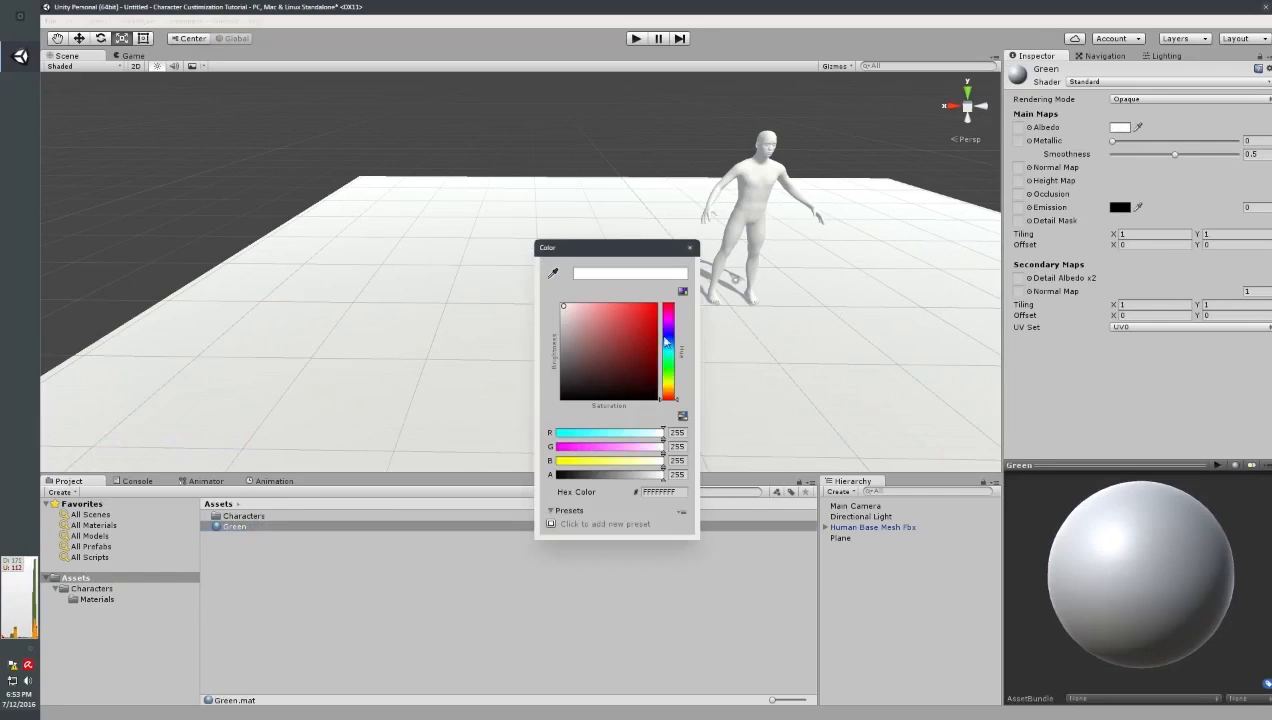
left_click_drag(665, 342, 668, 365)
left_click(654, 305)
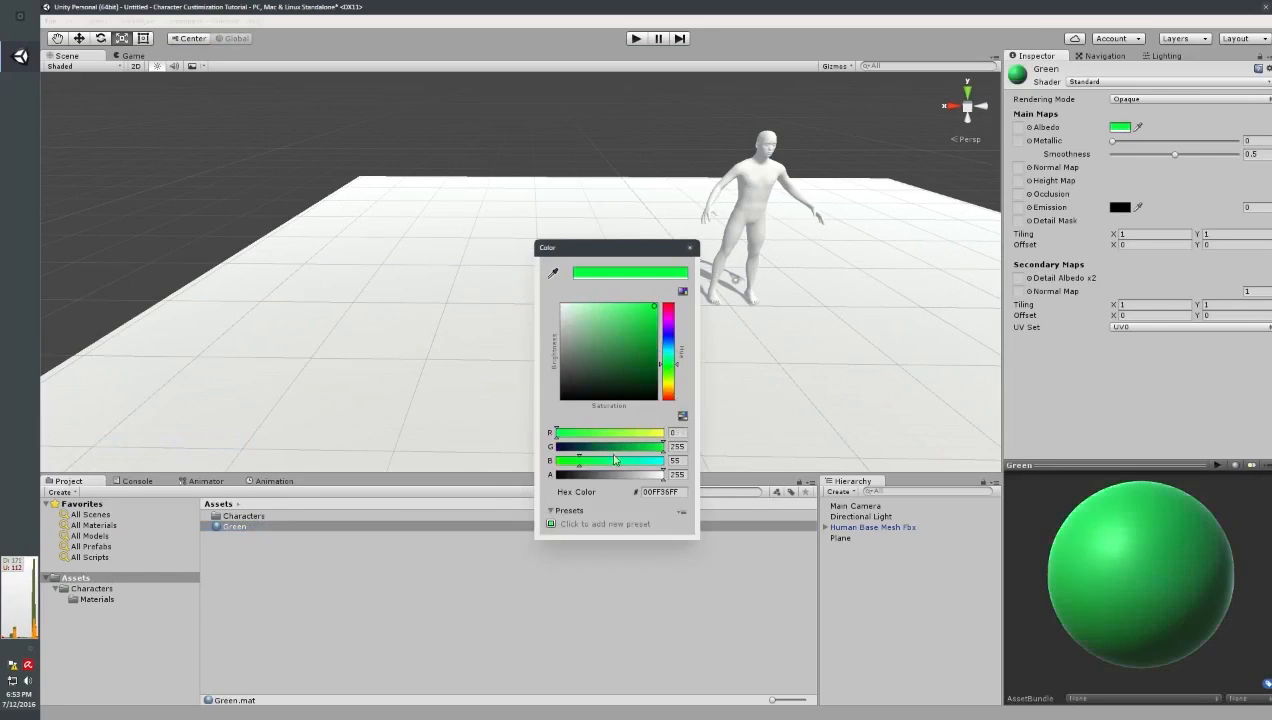
left_click(245, 528)
left_click_drag(240, 526, 412, 378)
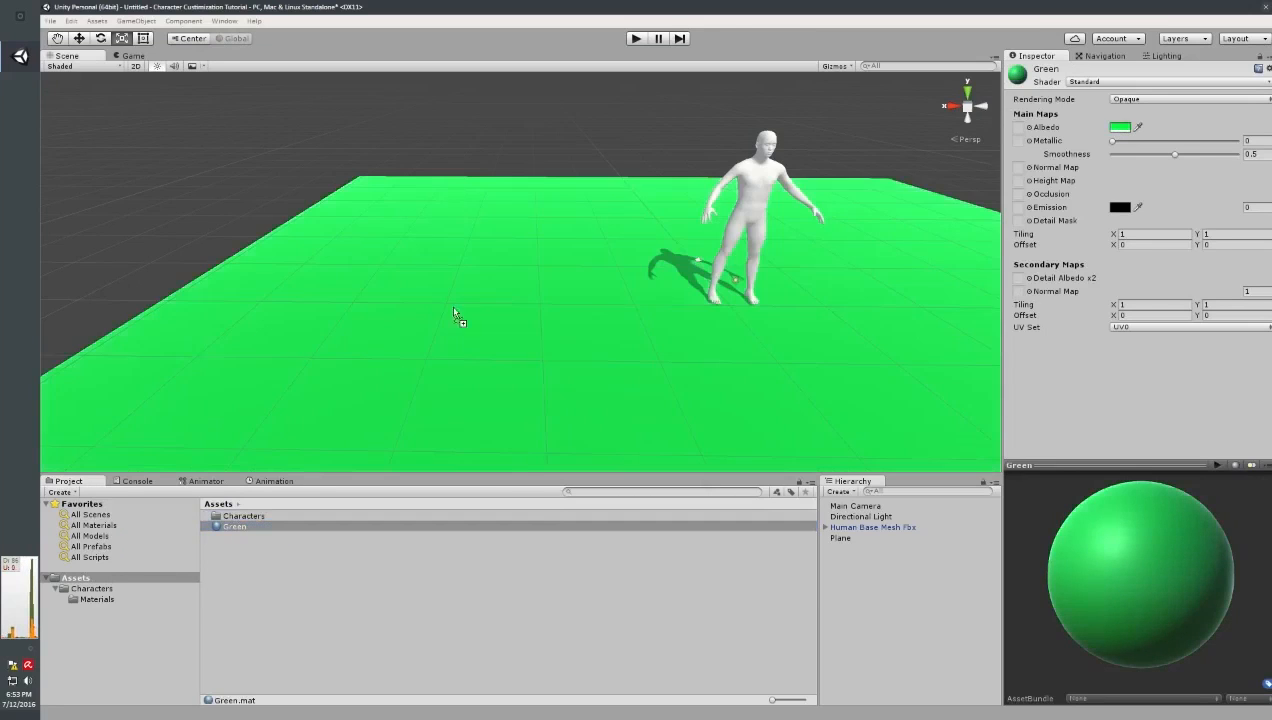
right_click_drag(488, 329, 643, 223)
scroll(643, 223, "up", 5)
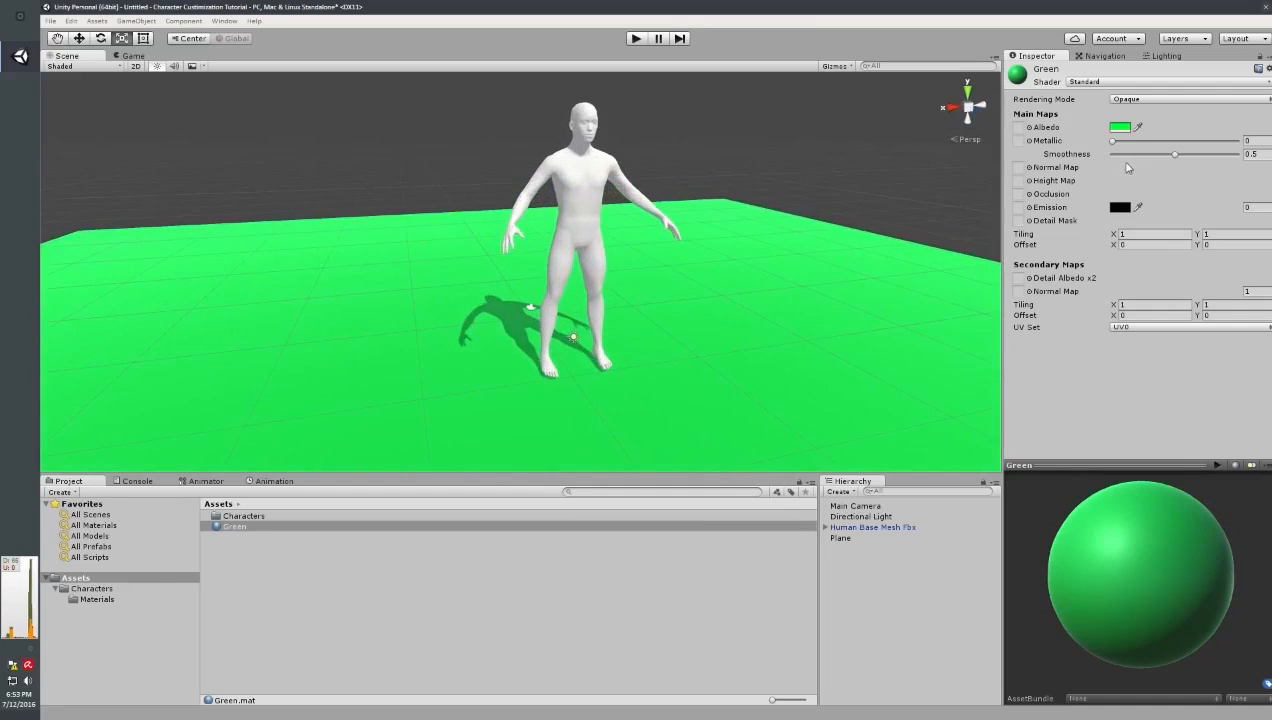
- Darken the Green material's albedo to a deeper green
left_click(1121, 128)
left_click(656, 328)
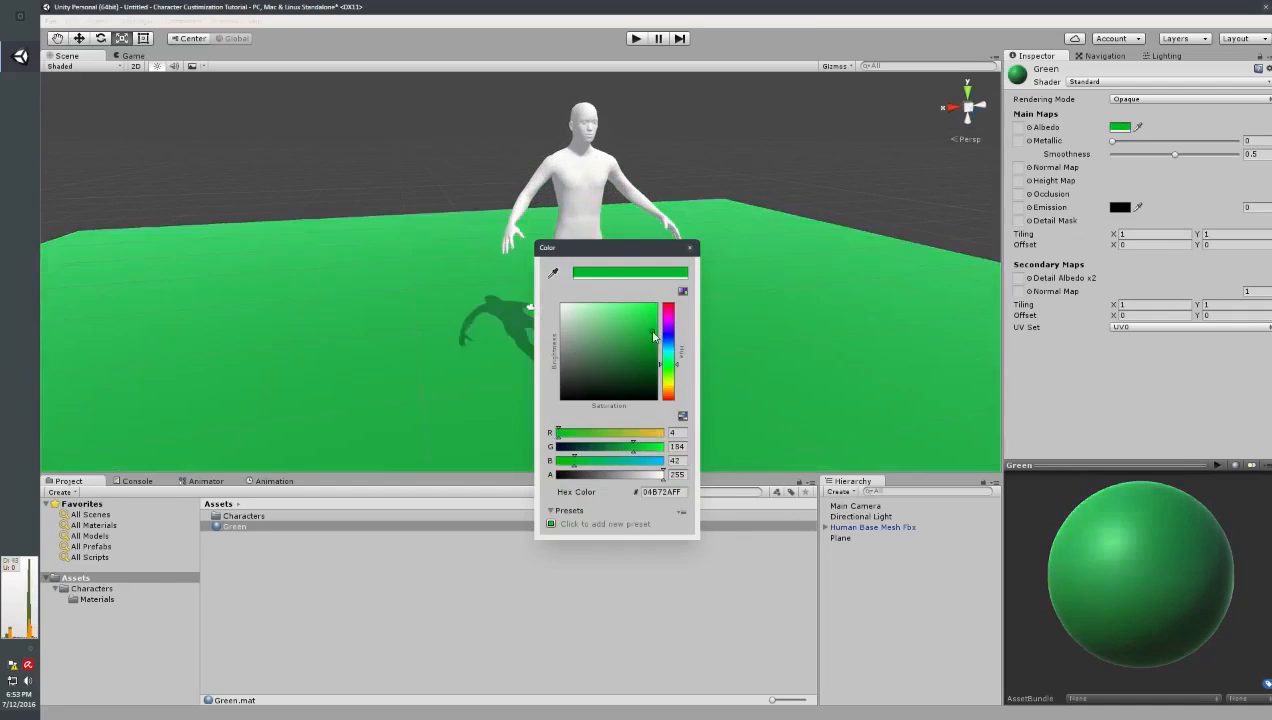
left_click(138, 58)
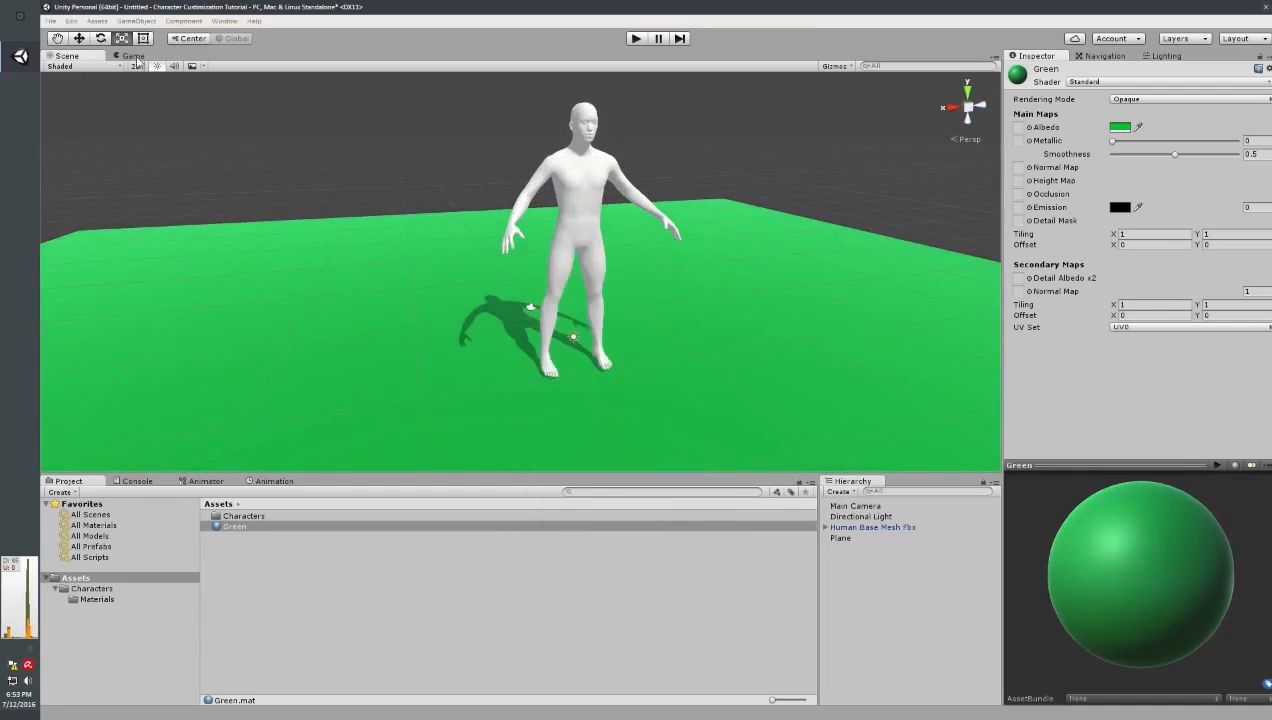
- Select the Main Camera in the scene and raise it along Y toward the character's upper body
left_click(131, 57)
left_click(82, 57)
left_click_drag(122, 80, 376, 188, "alt")
left_click(371, 276)
left_click(369, 276)
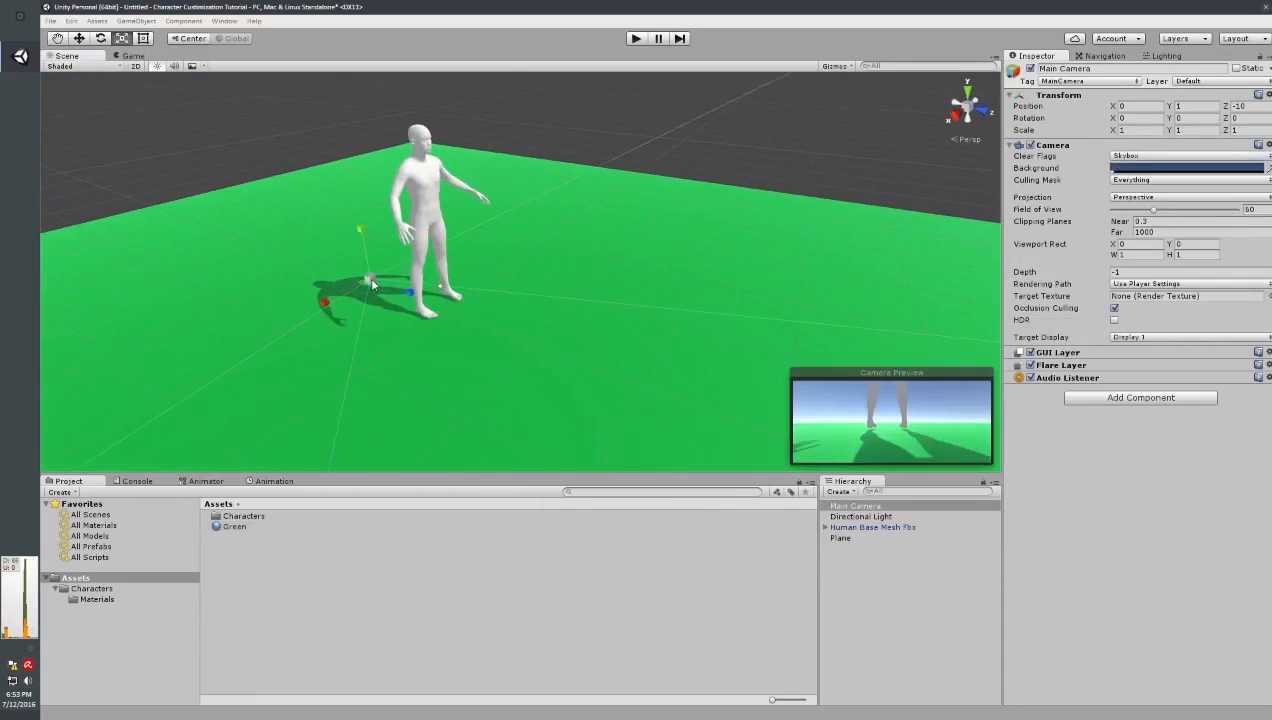
right_click_drag(373, 279, 408, 280)
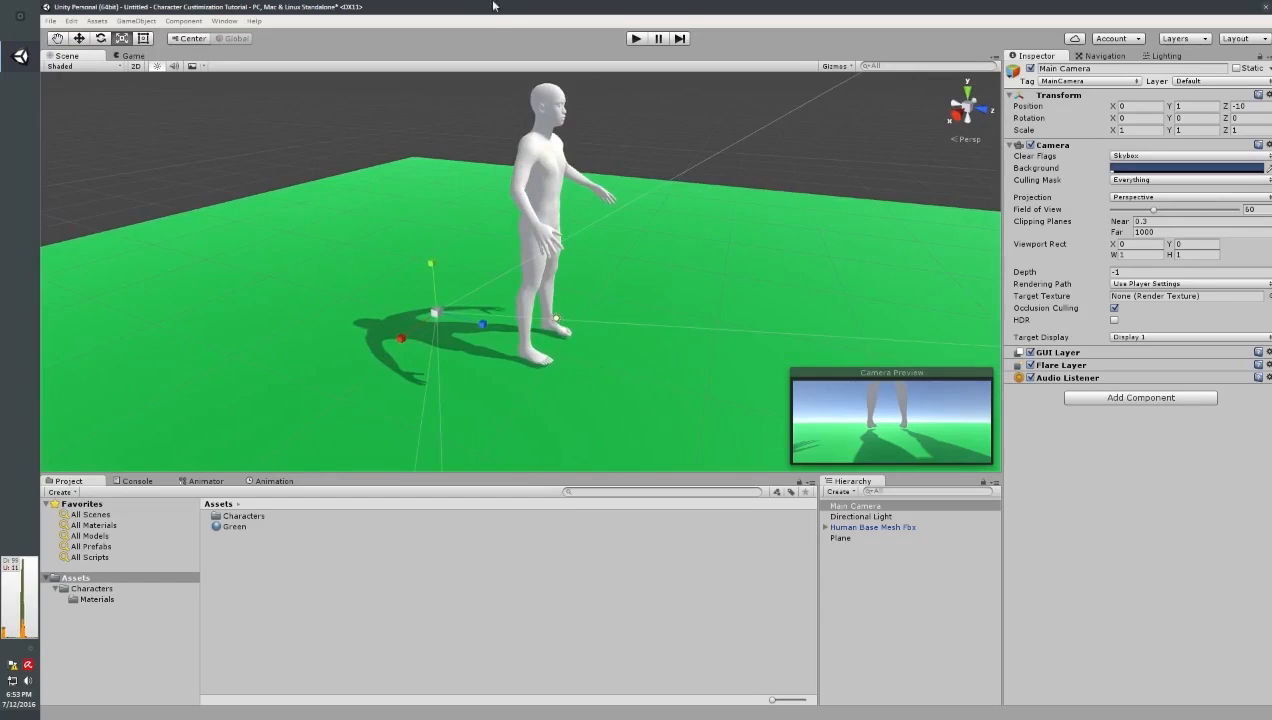
key("w")
left_click_drag(444, 271, 486, 116)
- Turn the Main Camera about 180 degrees on Y and place it before the character's face at about -0.68, 16.2, 1.64
key("e")
left_click_drag(393, 175, 265, 137, "alt")
key("w")
left_click_drag(810, 163, 806, 225)
left_click_drag(783, 286, 626, 262)
left_click_drag(645, 210, 650, 155)
left_click_drag(698, 200, 600, 195)
left_click_drag(523, 191, 534, 196)
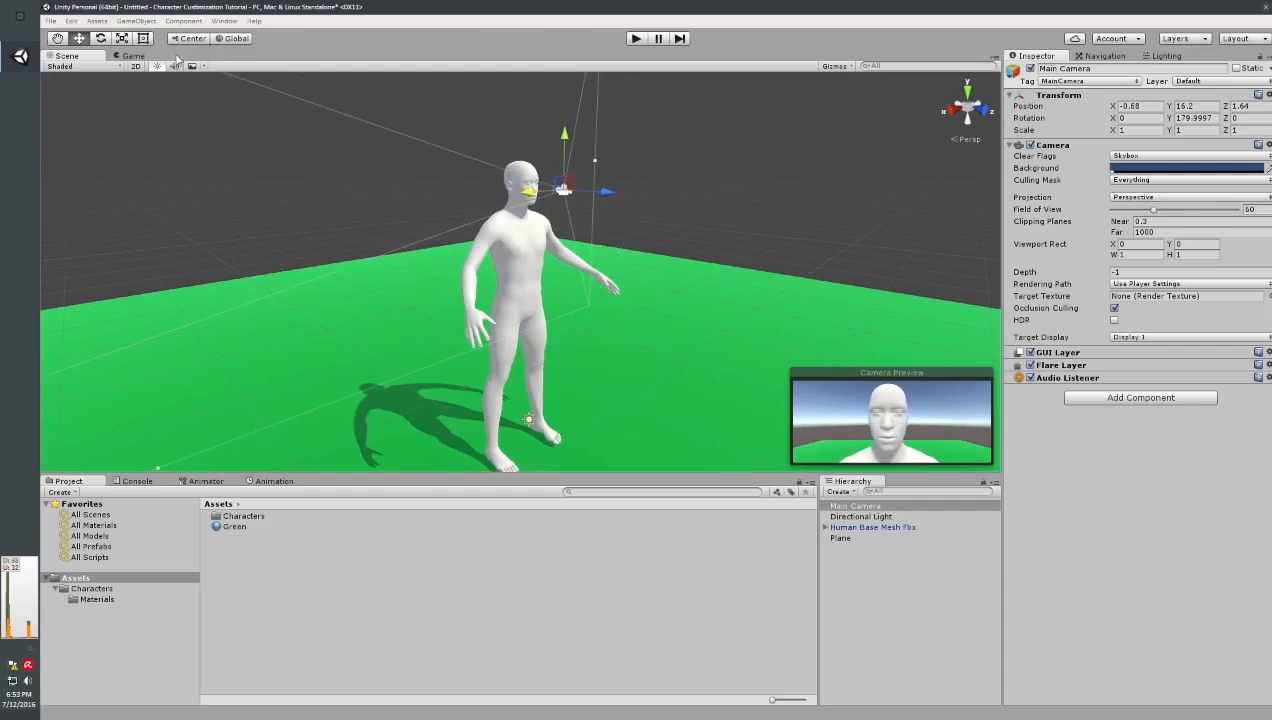
- Shift the Main Camera's X position to -0.8 and check the face framing in the Game view
left_click(133, 55)
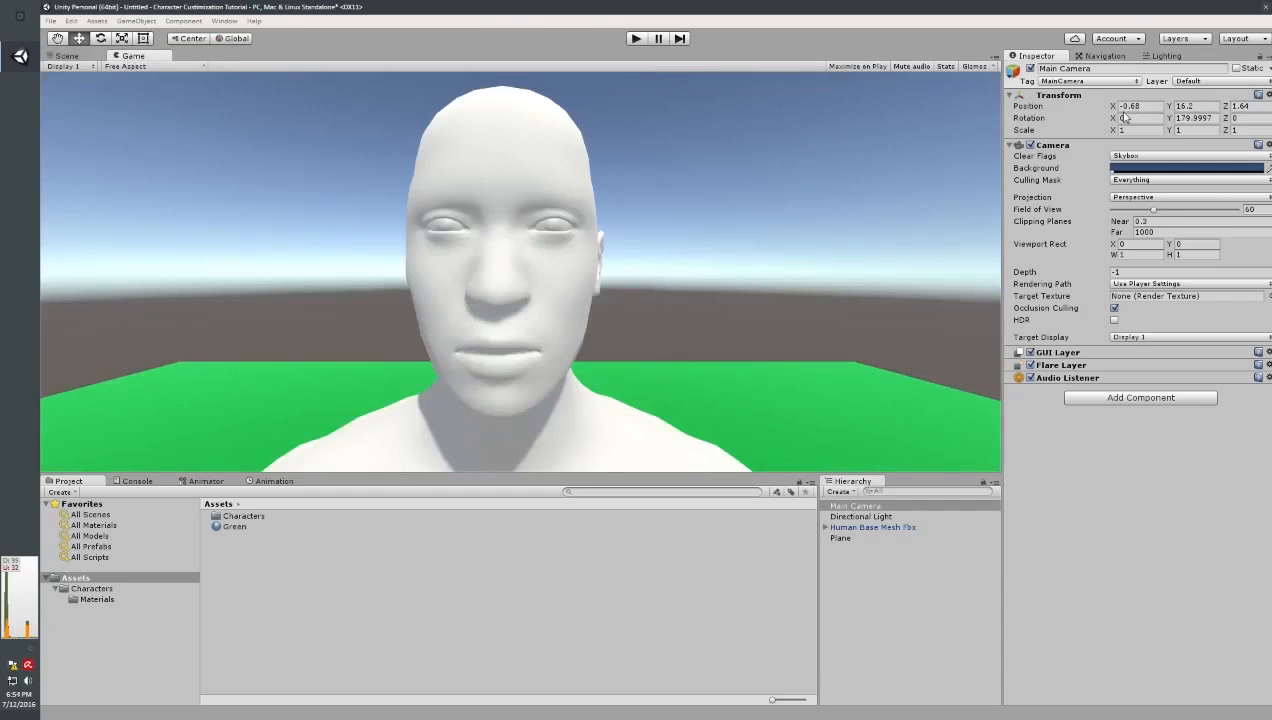
left_click_drag(1117, 110, 1105, 107)
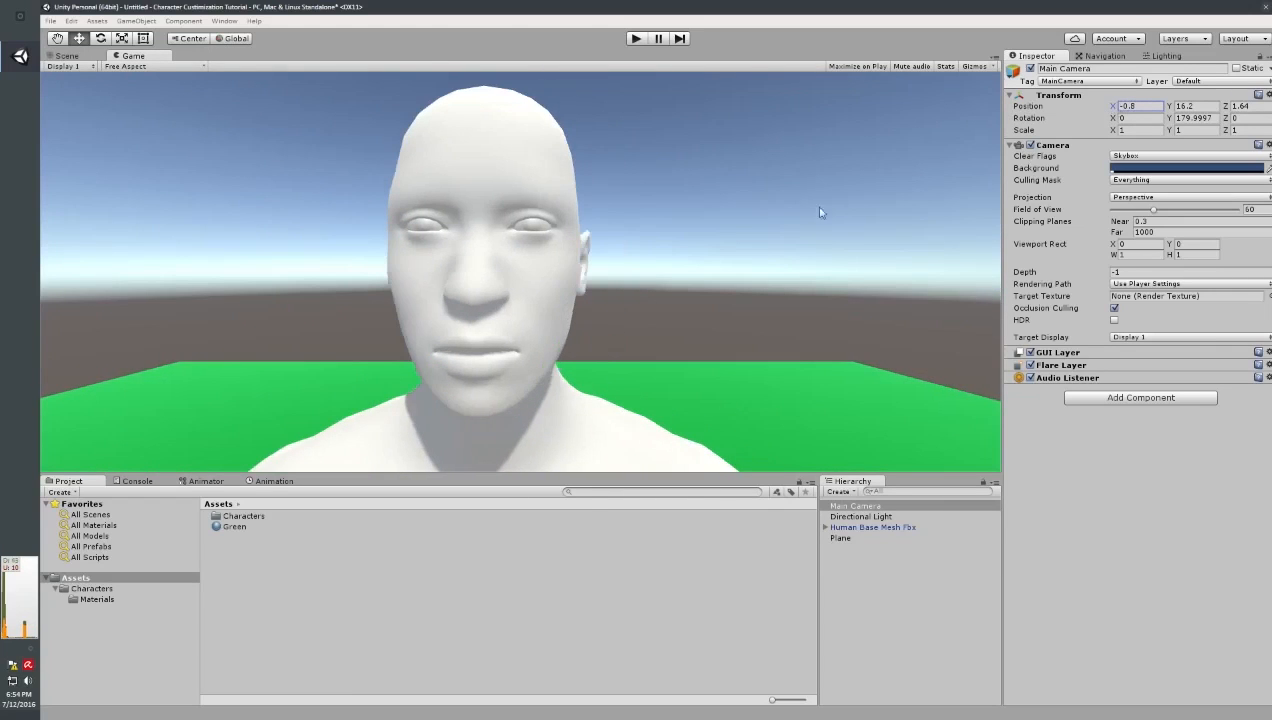
left_click(75, 56)
right_click_drag(585, 312, 542, 312)
left_click(645, 232)
key("w")
left_click(140, 57)
- Select the Male_base_mesh:Body child of the Human Base Mesh Fbx object and show its blend shapes, with the face in view
left_click(79, 58)
key("s")
right_click_drag(359, 161, 478, 172)
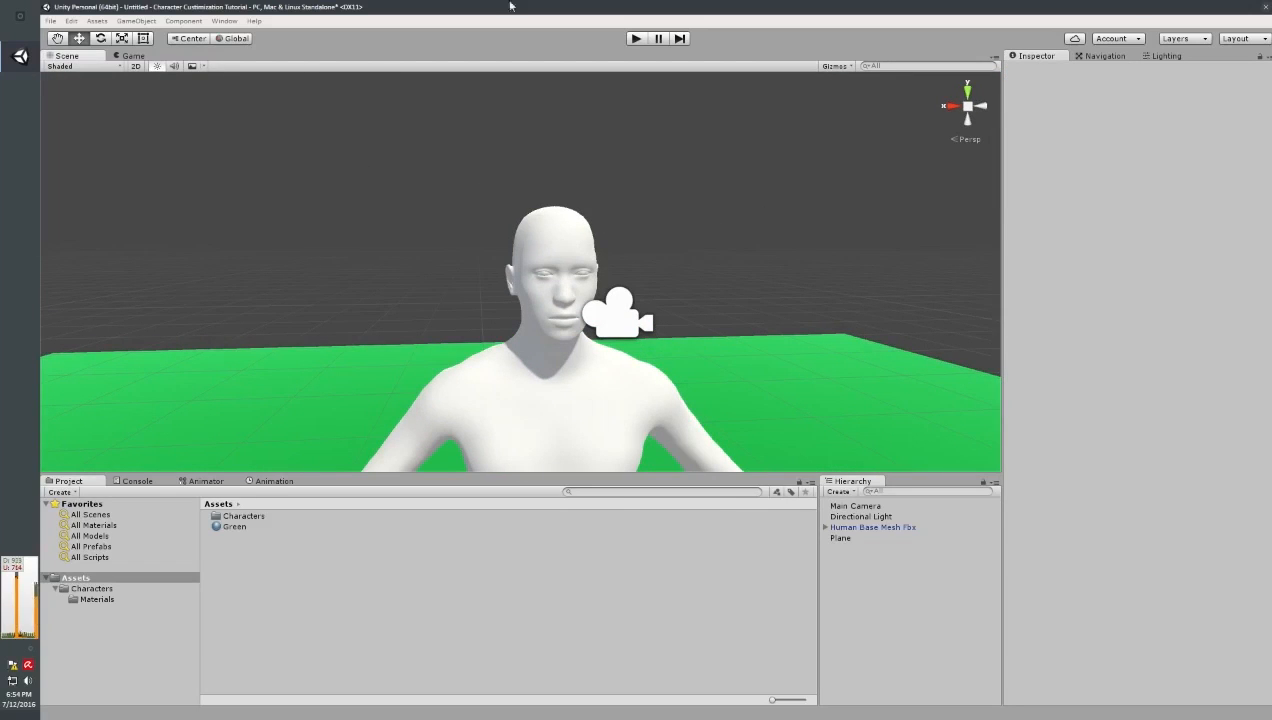
left_click(873, 527)
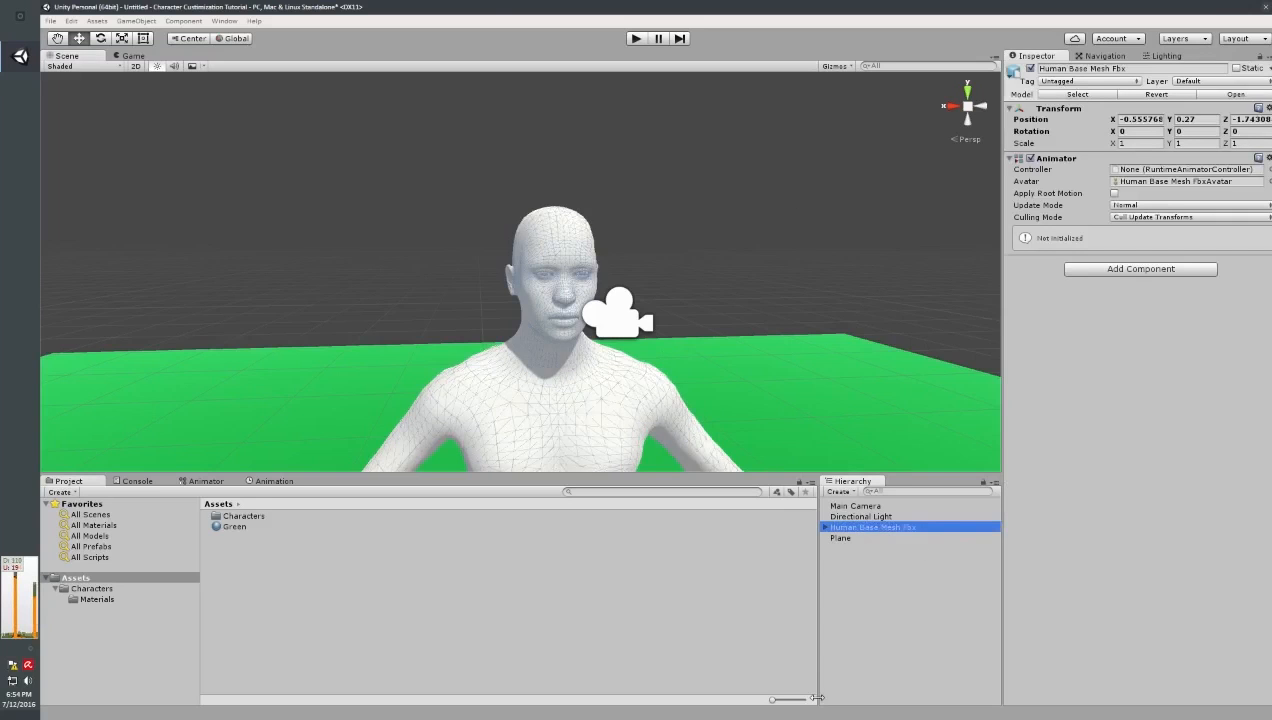
scroll(624, 281, "up", 5)
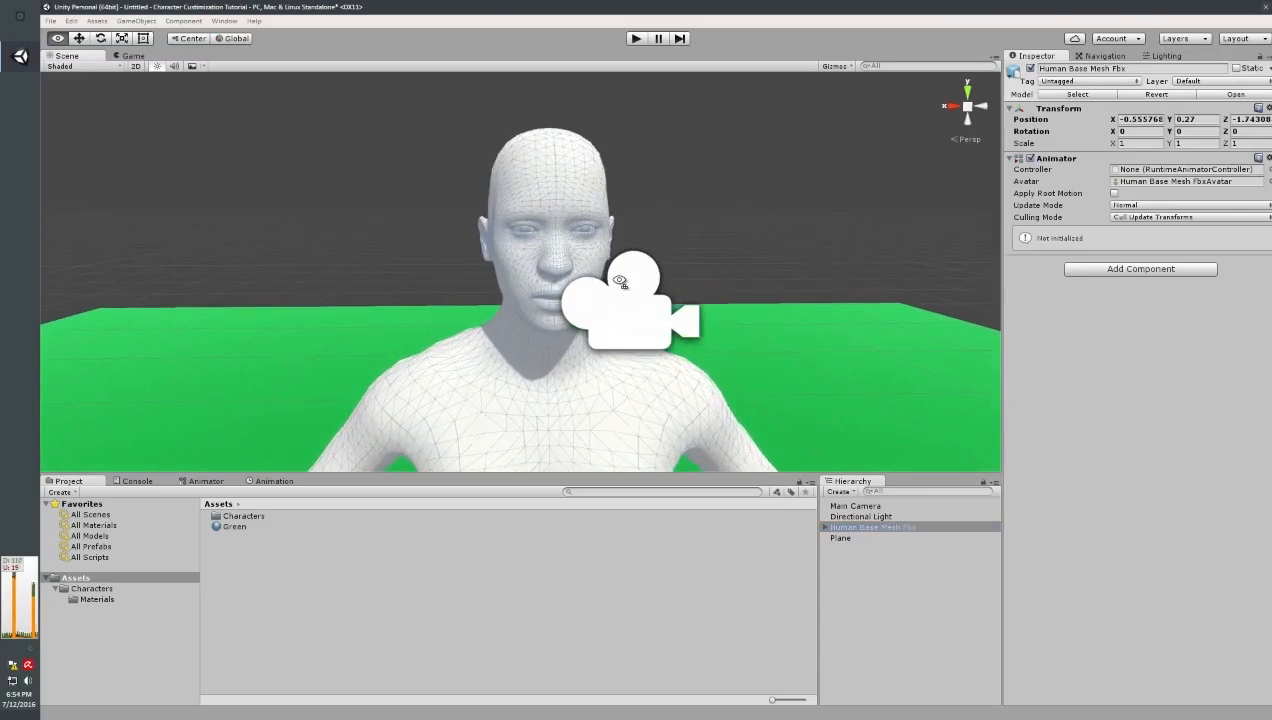
right_click_drag(624, 281, 623, 281)
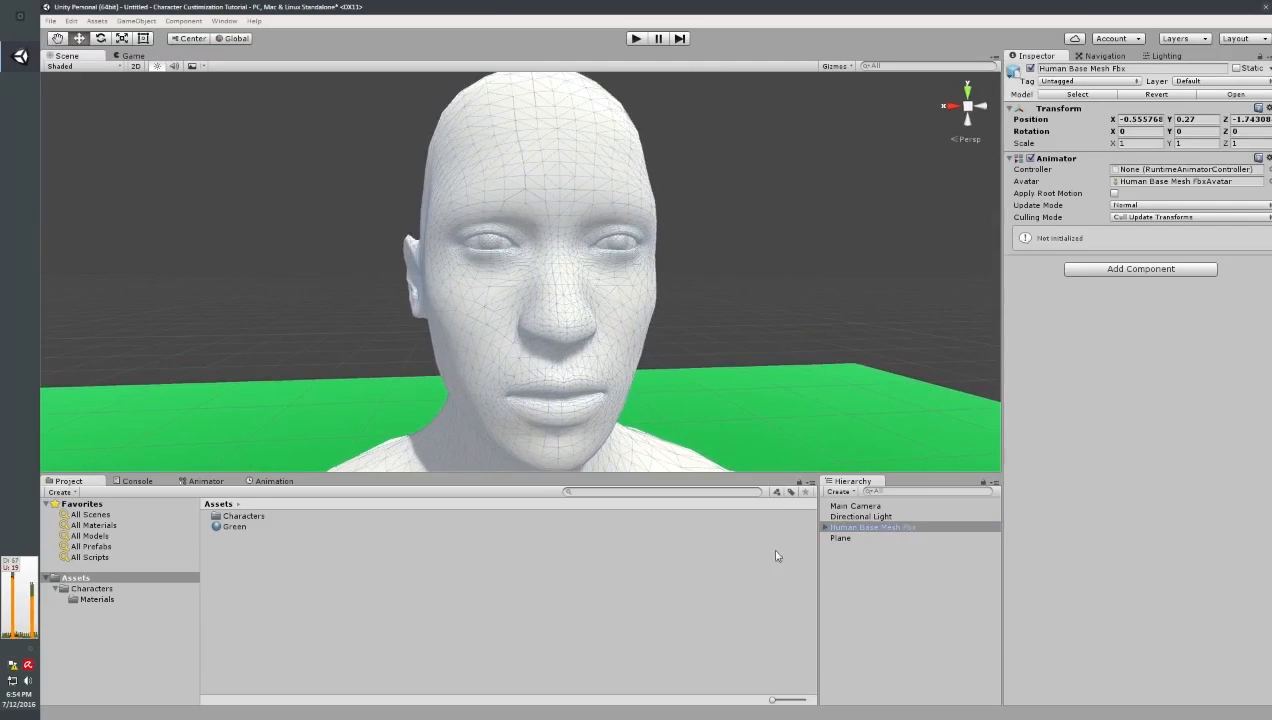
left_click(824, 527)
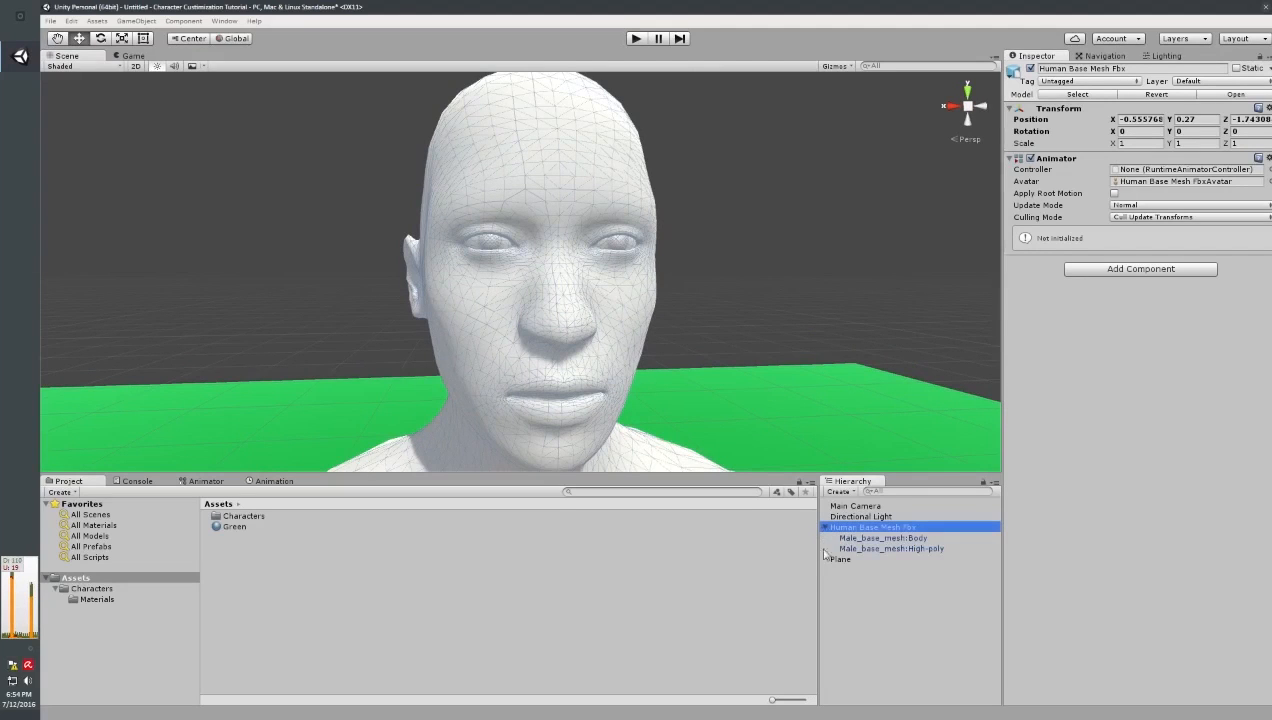
left_click(900, 539)
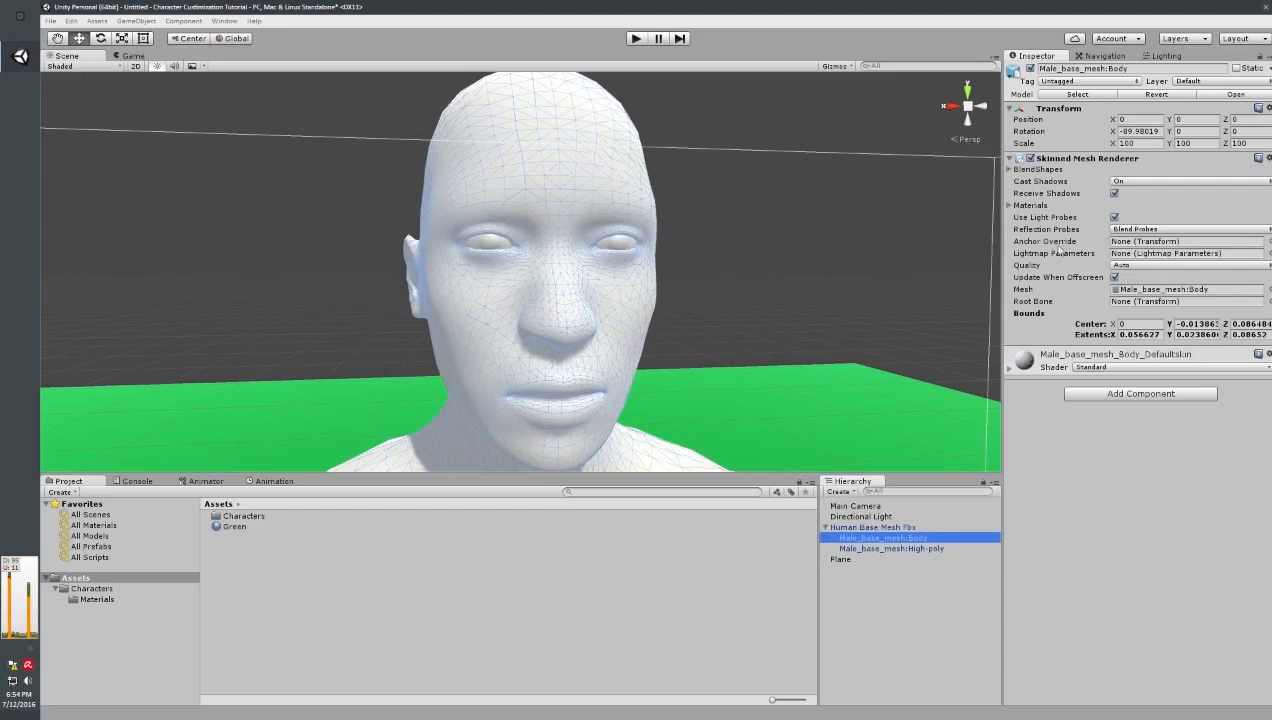
left_click(1008, 170)
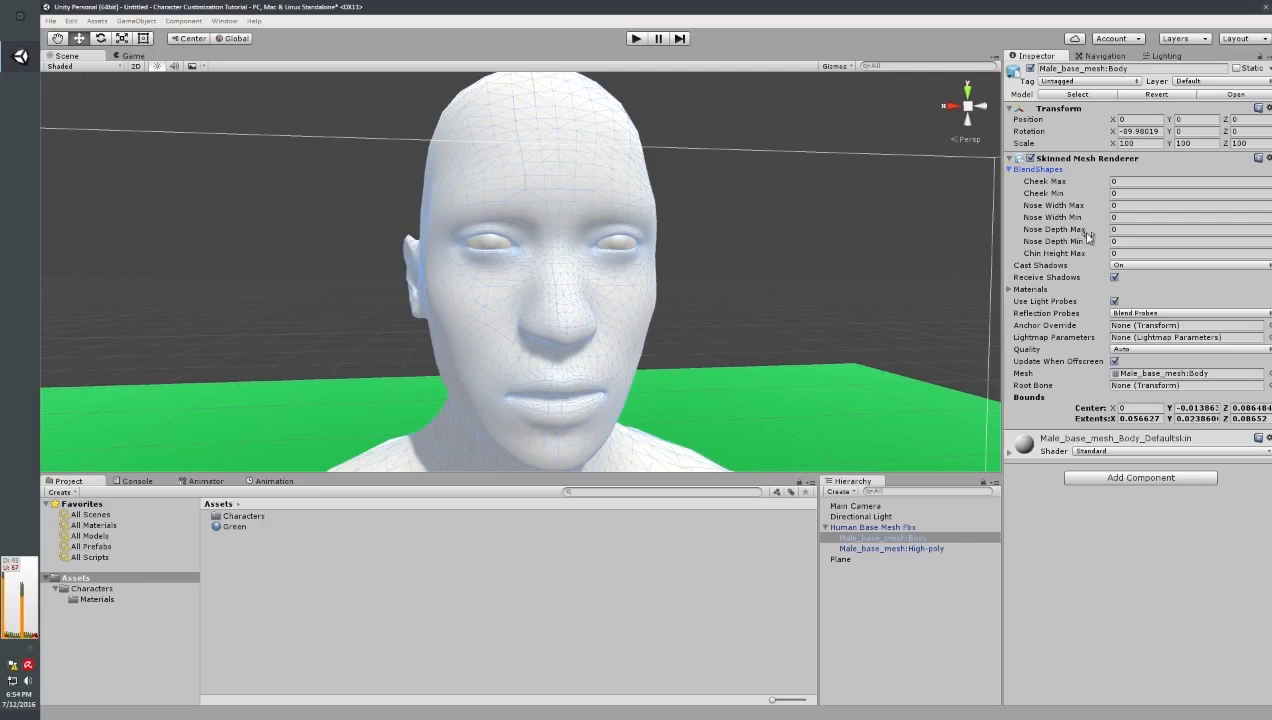
- Test the Cheek Max blend shape by varying its value widely, ending at about 8.37
left_click_drag(1106, 186, 1266, 186)
left_click_drag(16, 187, 1173, 563)
left_click_drag(744, 634, 737, 639)
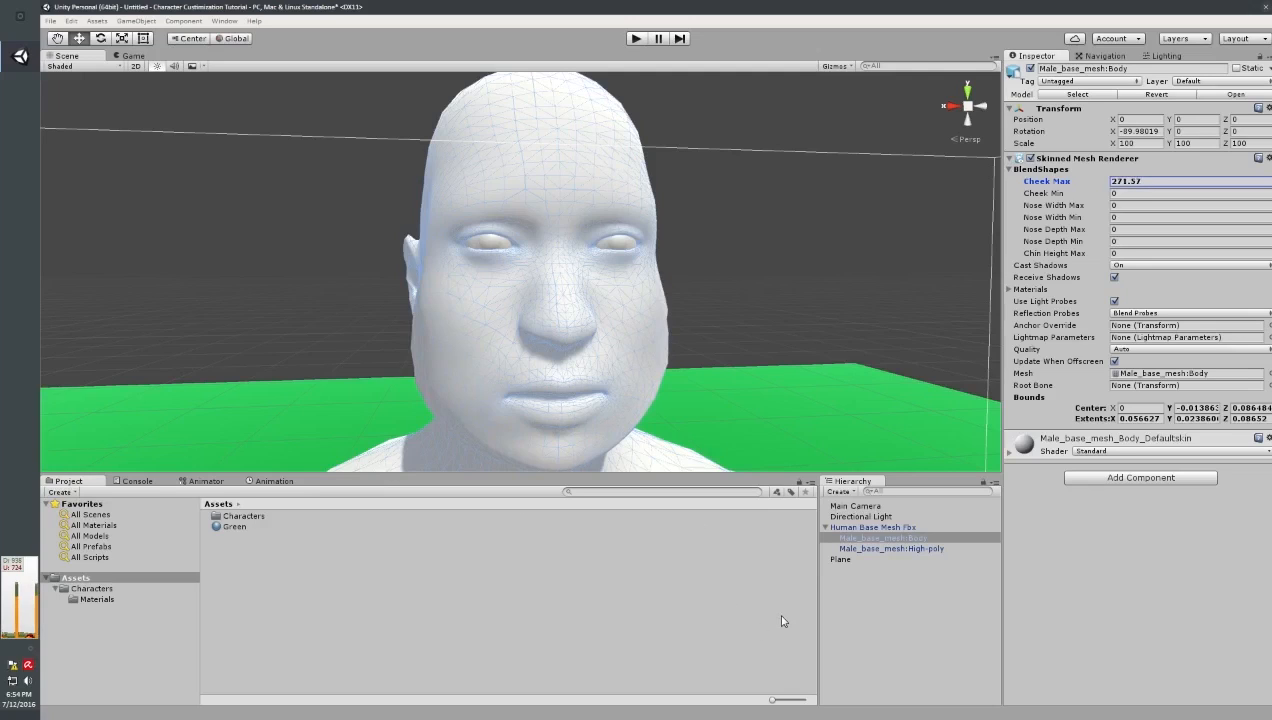
left_click_drag(1204, 568, 686, 547)
left_click_drag(1142, 452, 845, 483)
left_click_drag(1175, 337, 248, 113)
left_click_drag(1028, 94, 318, 175)
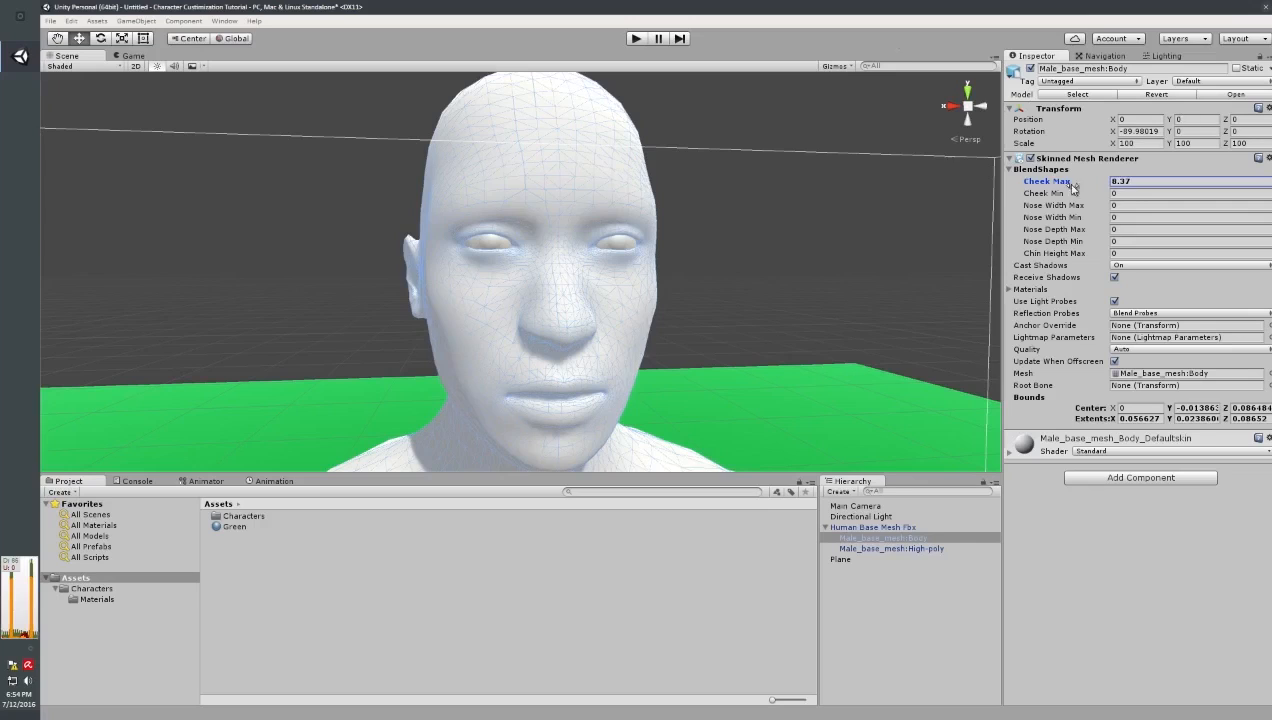
- Test the Cheek Min blend shape with negative and positive values, ending at about 12.06
left_click_drag(1100, 193, 1100, 377)
left_click_drag(838, 338, 350, 111)
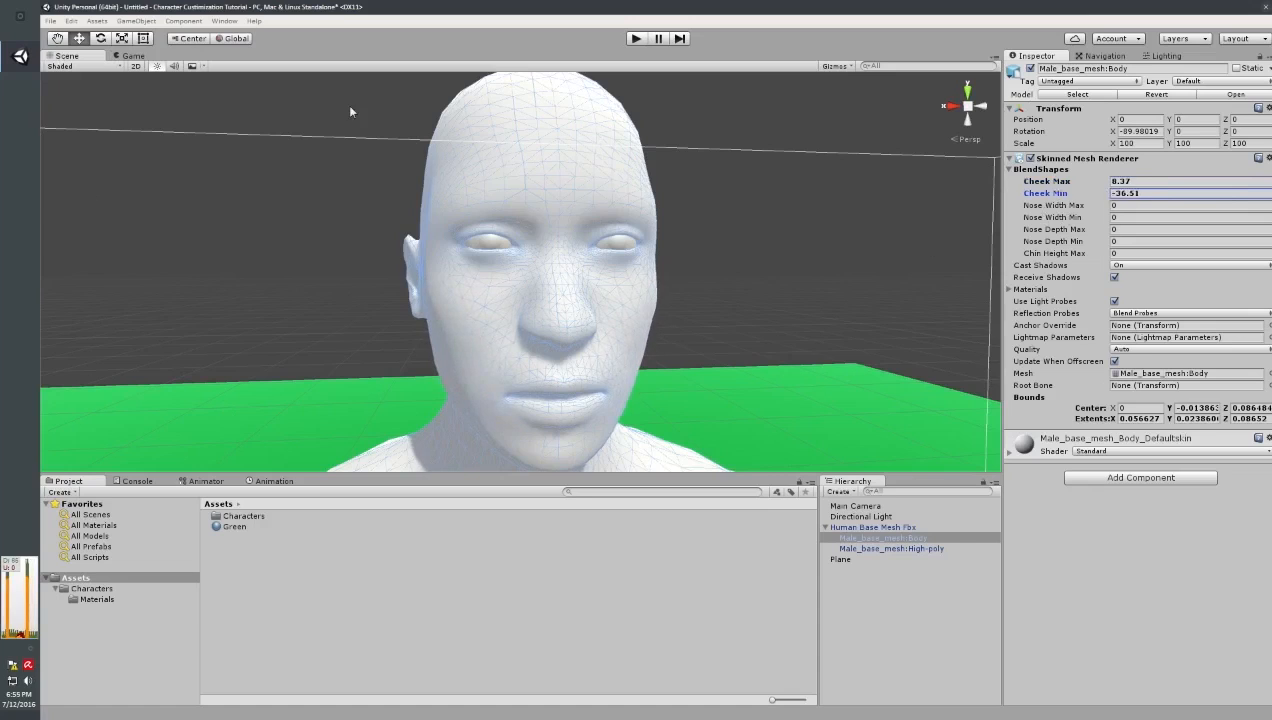
left_click_drag(1135, 139, 937, 572)
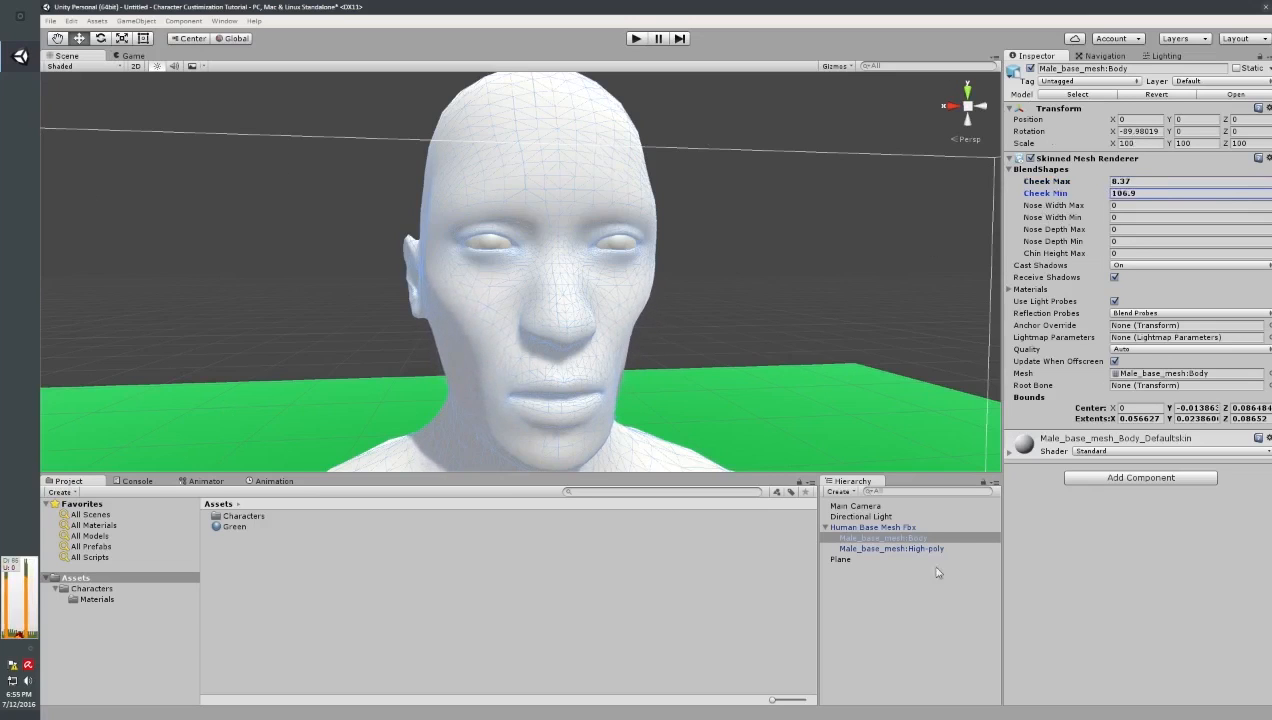
left_click_drag(303, 522, 1111, 281)
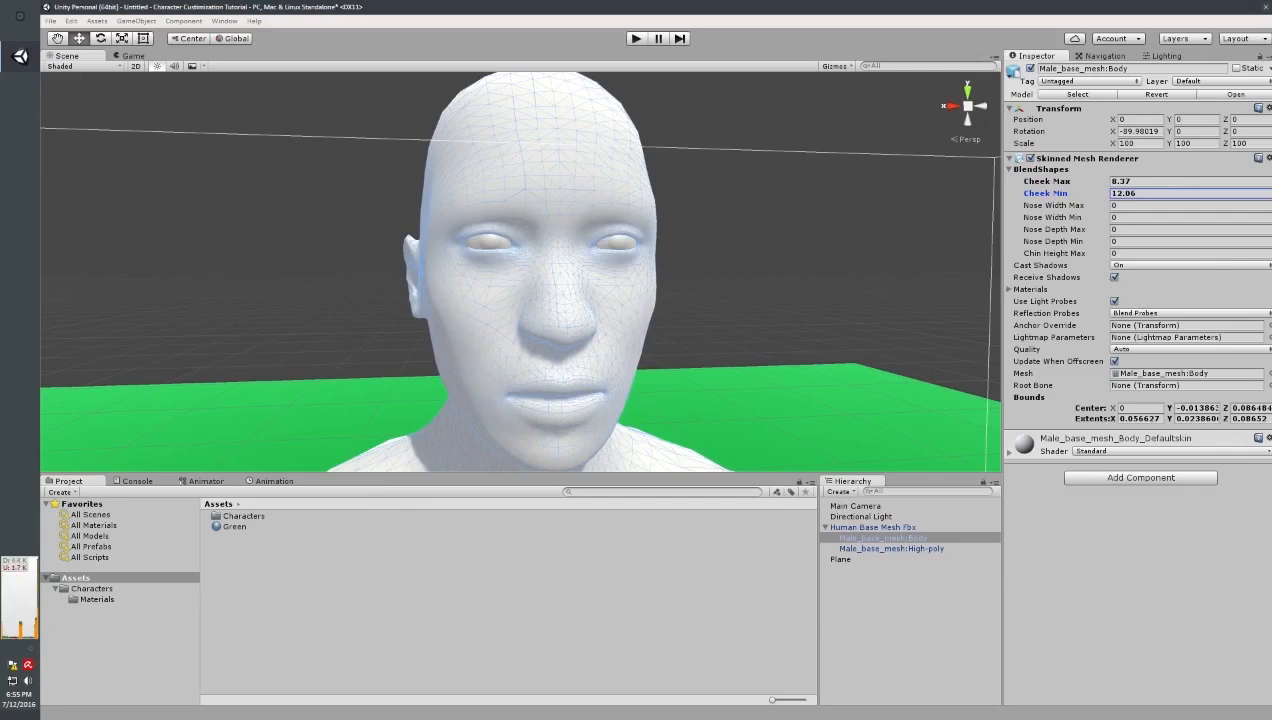
- Reset the Cheek Max and Cheek Min blend shapes to 0
left_click(1163, 180)
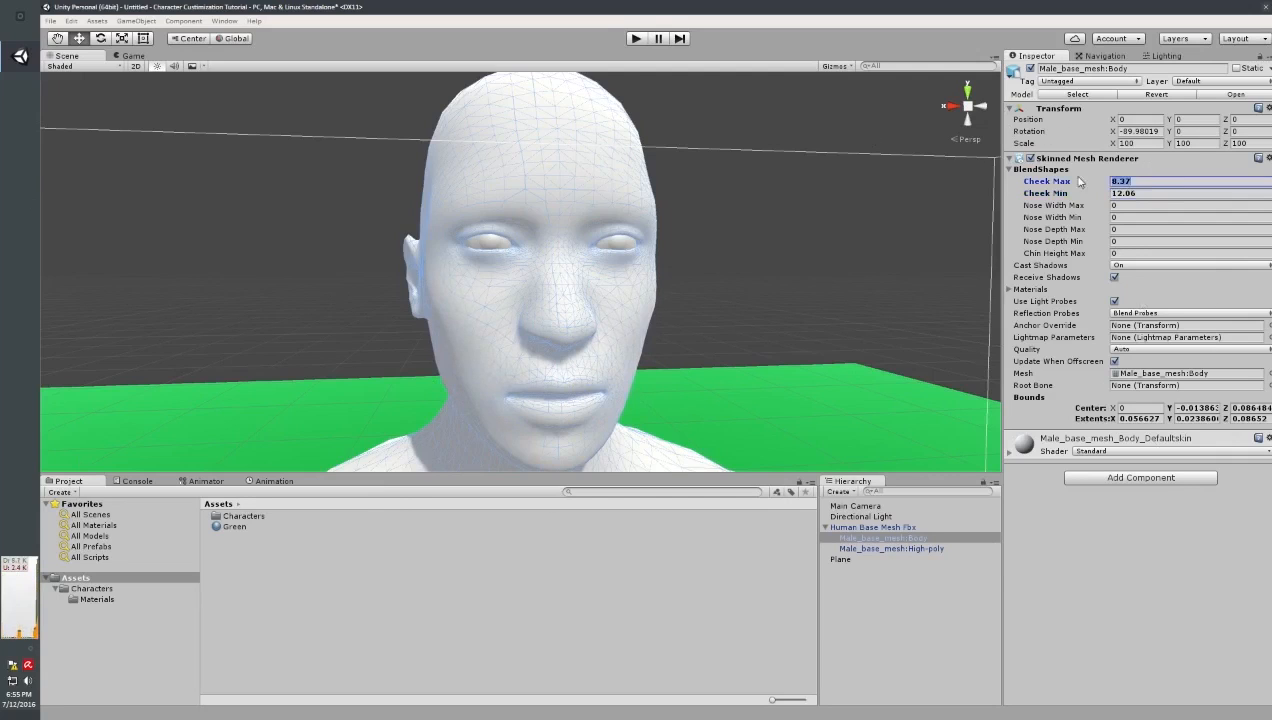
type("0")
left_click(1116, 193)
type("0")
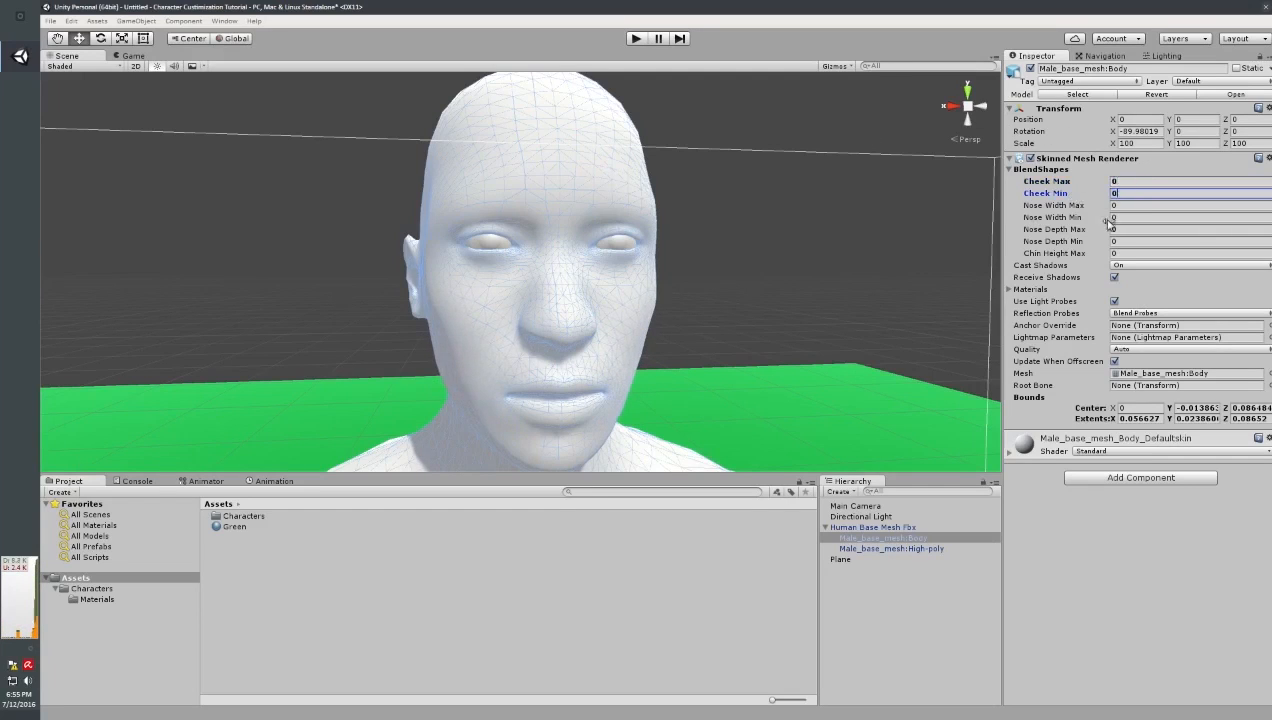
- Try Nose Width Max at about 36.63 and reset it to 0, then set Nose Depth Max to about 39.21
left_click_drag(1113, 206, 634, 440)
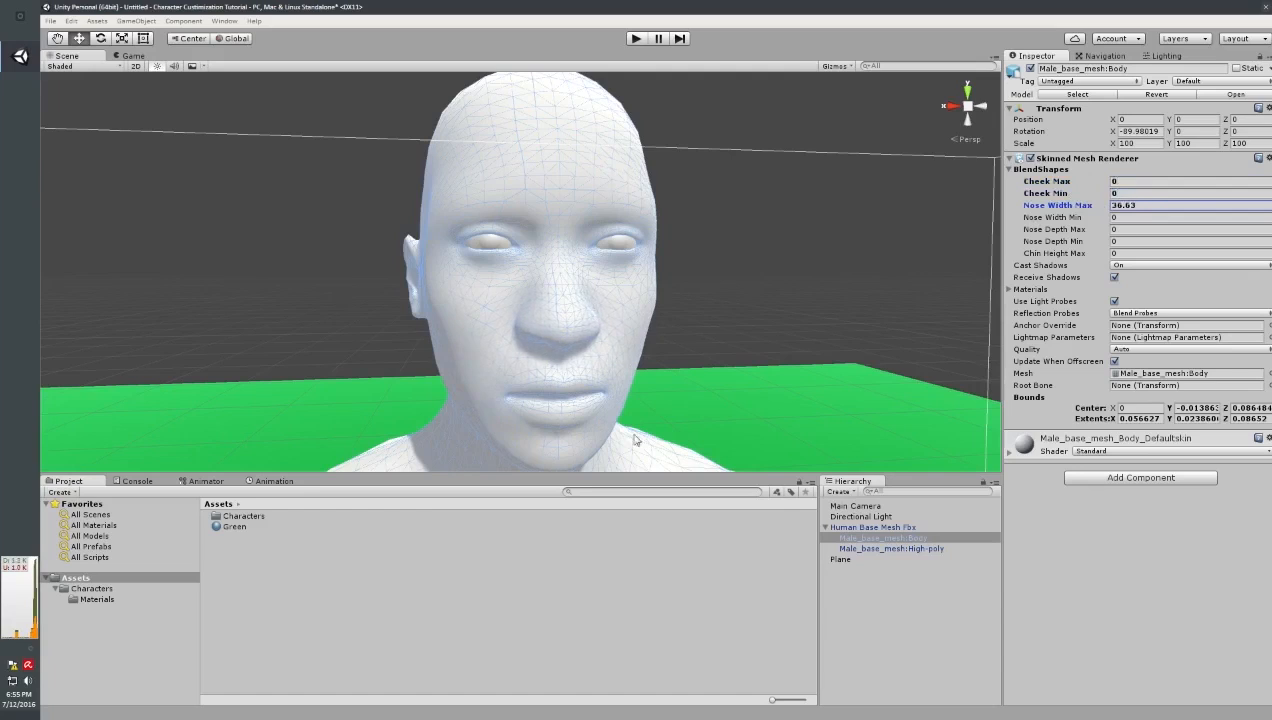
double_click(1128, 204)
type("0")
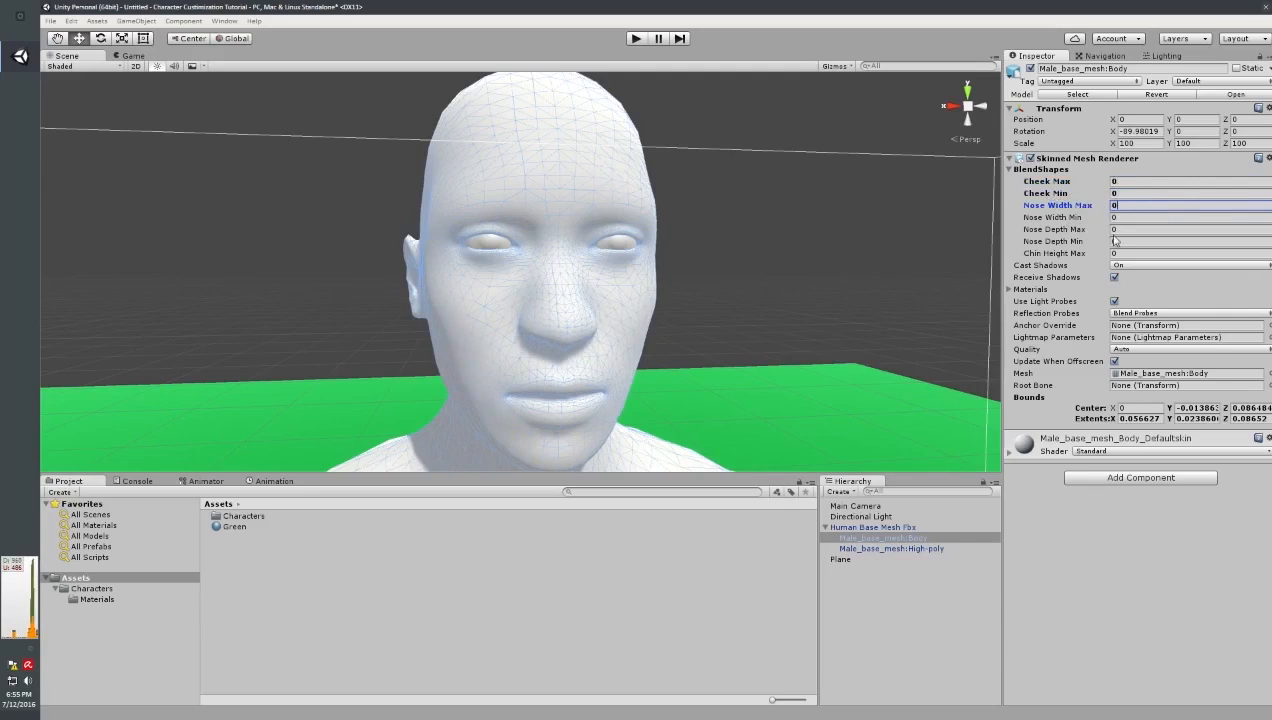
left_click_drag(1104, 232, 816, 356)
- Look at the exported Human Base Mesh FBX on the desktop and its import settings in the Characters asset folder
double_click(316, 6)
left_click(65, 95)
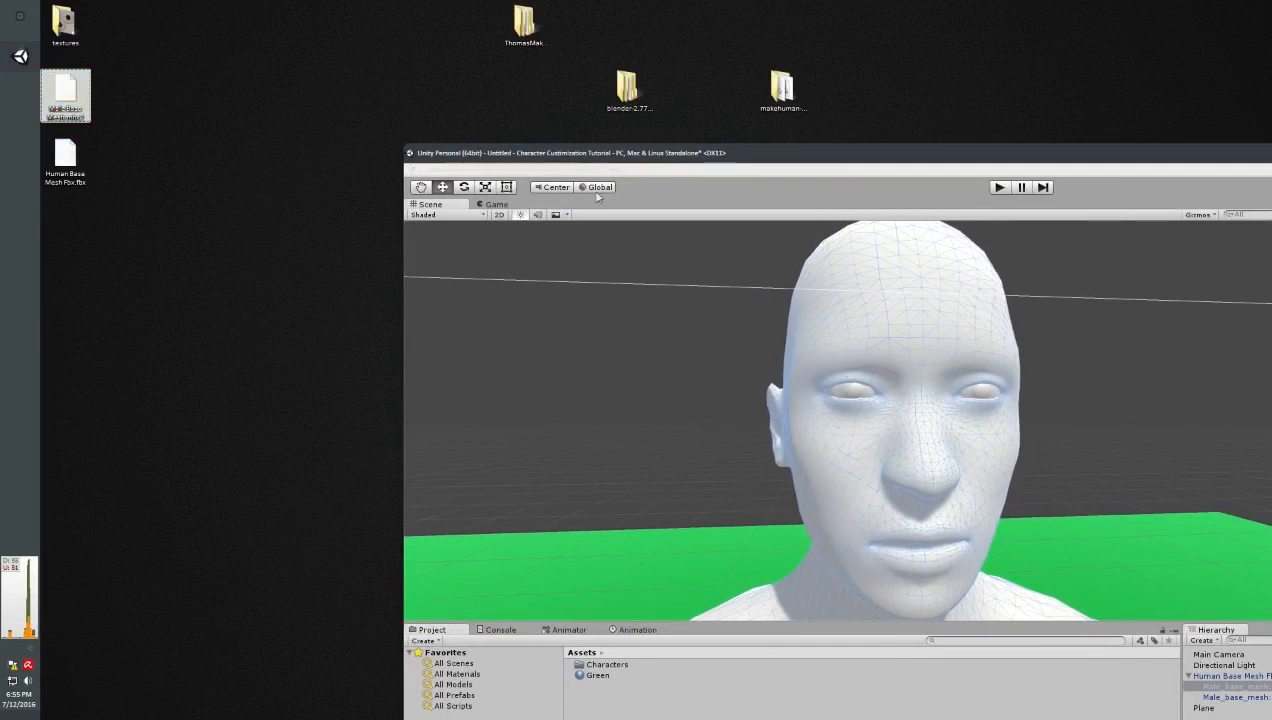
left_click(65, 158)
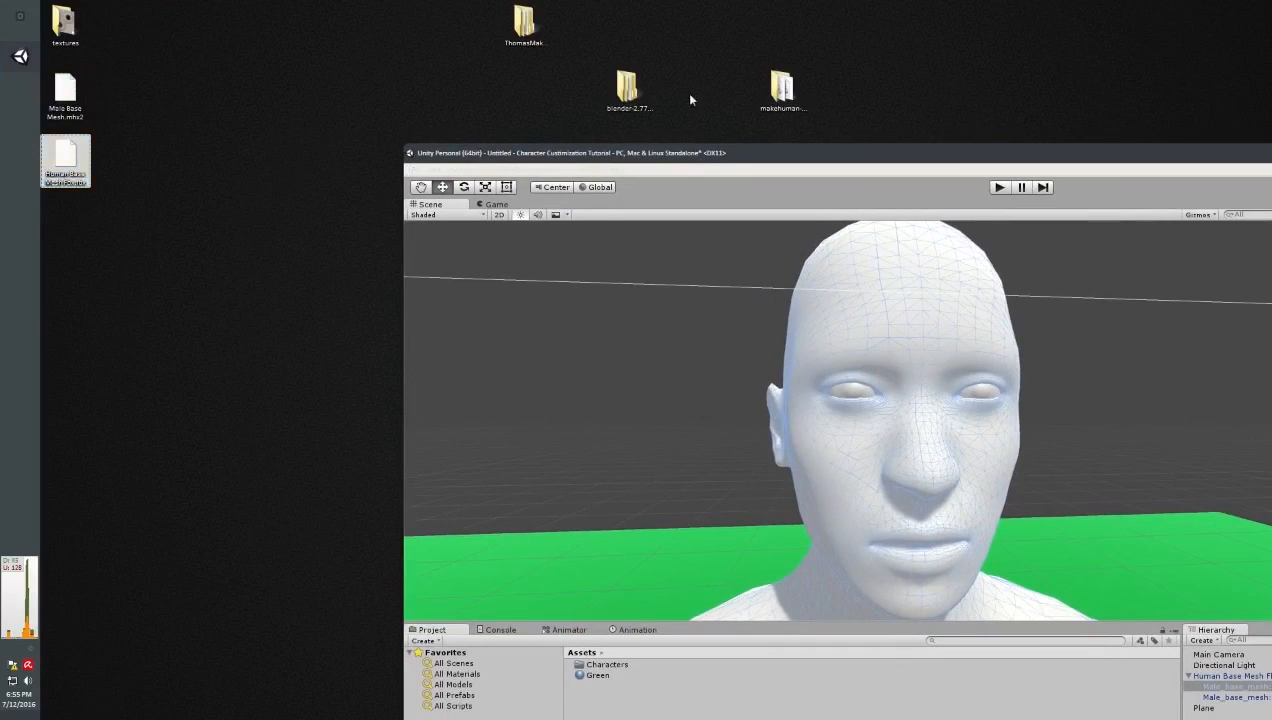
left_click_drag(676, 153, 543, 6)
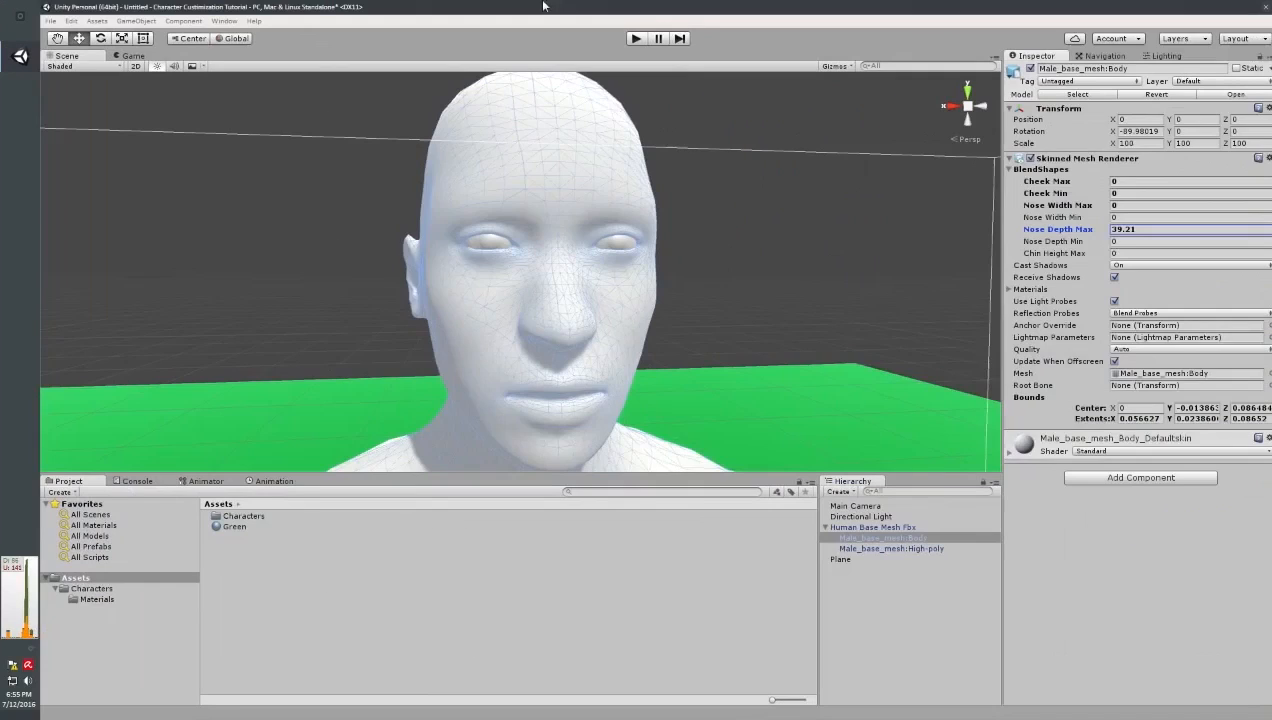
double_click(240, 516)
left_click(265, 527)
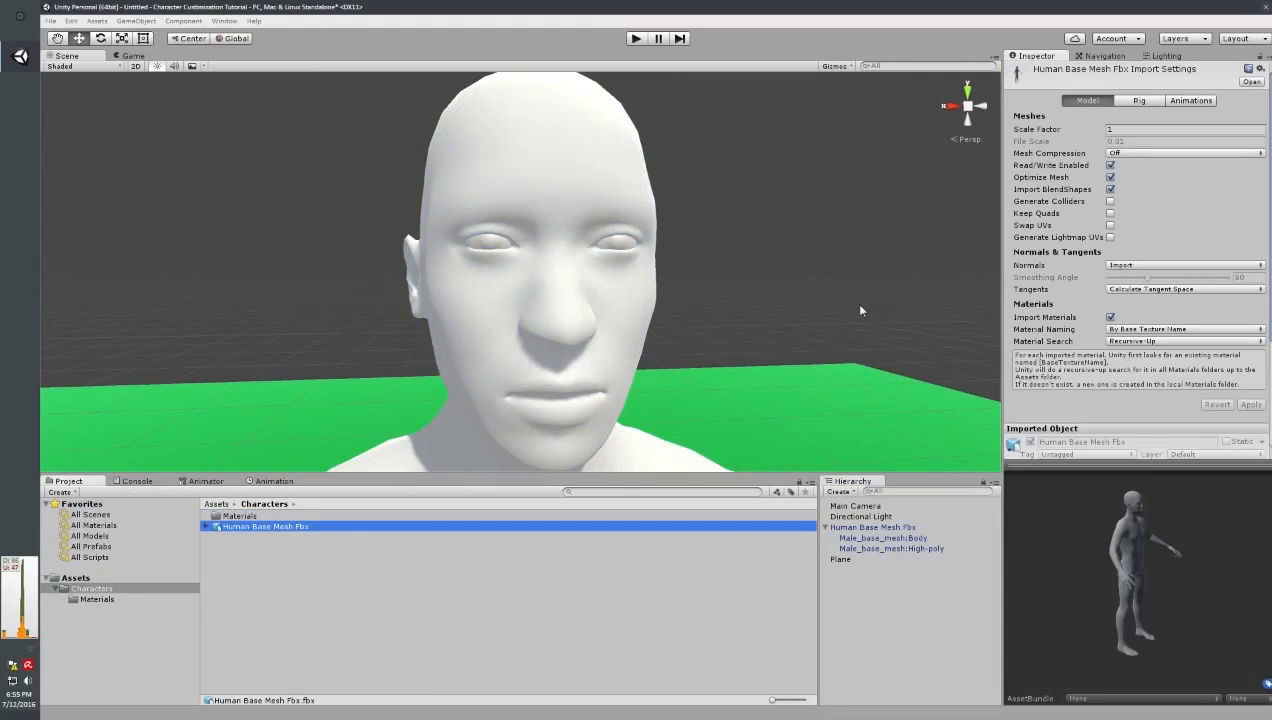
left_click(216, 504)
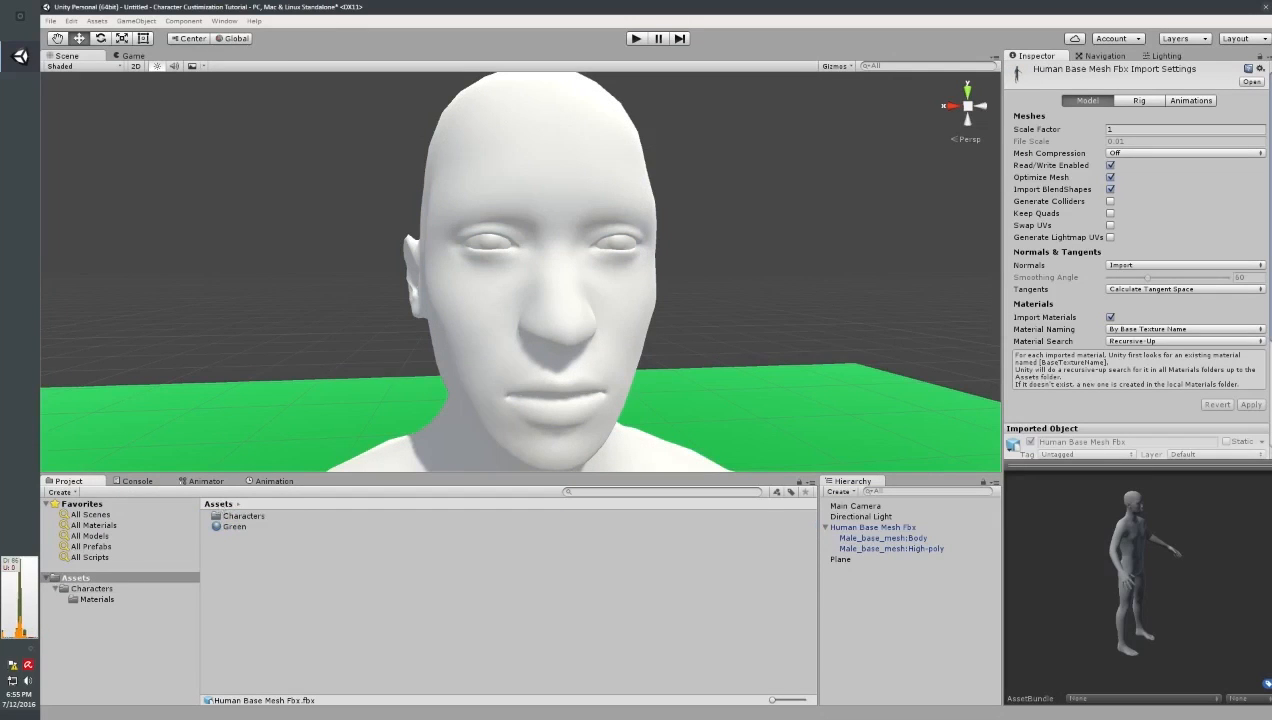